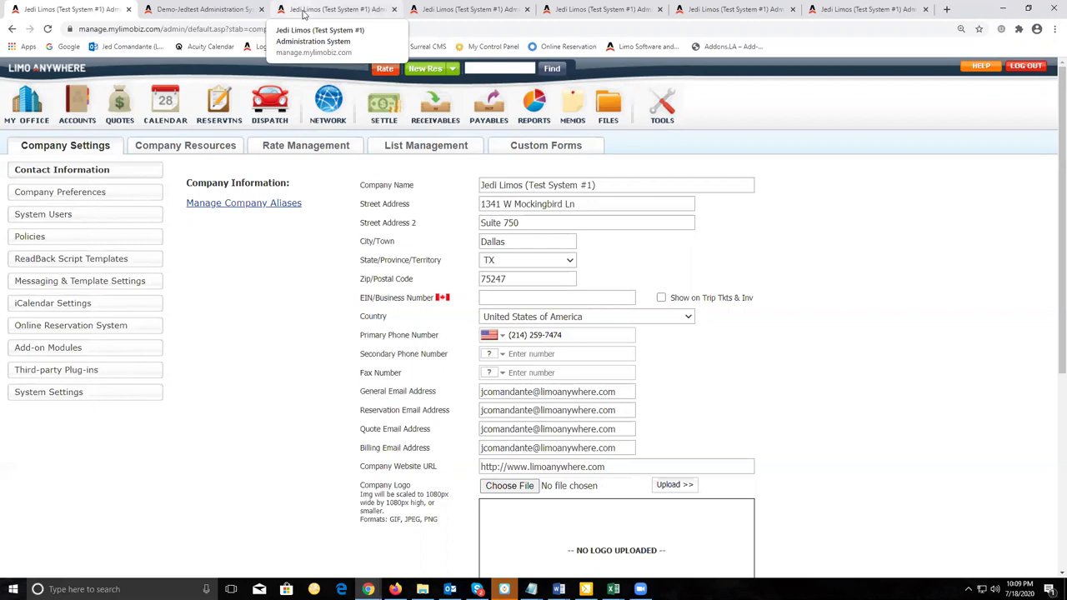
# Step: Move across the browser tabs and return to the reservation form for Conf# 11596
pyautogui.click(304, 13)
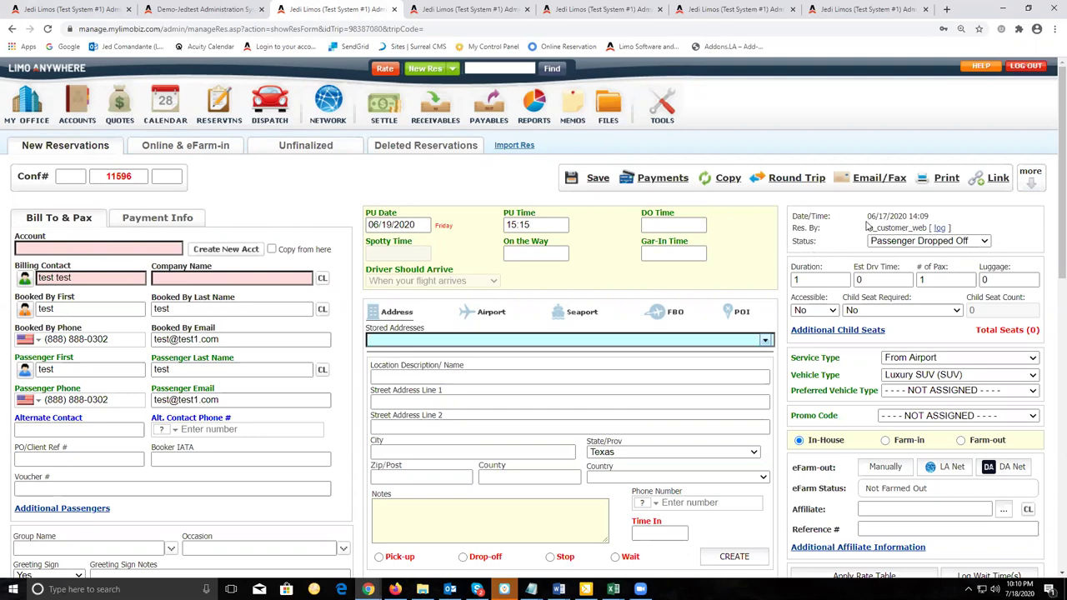
pyautogui.click(181, 9)
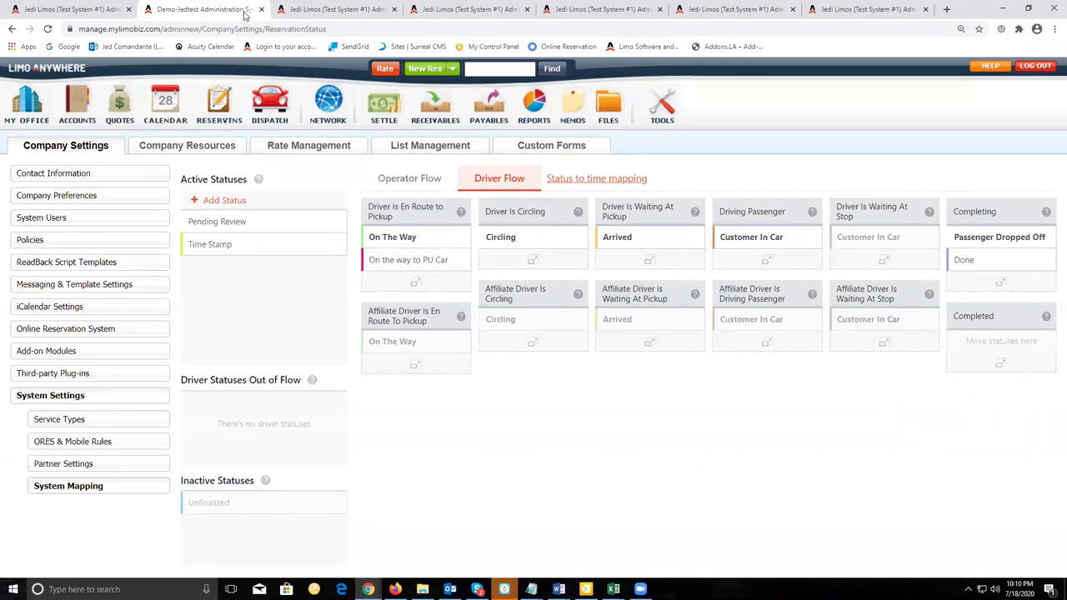
pyautogui.click(95, 9)
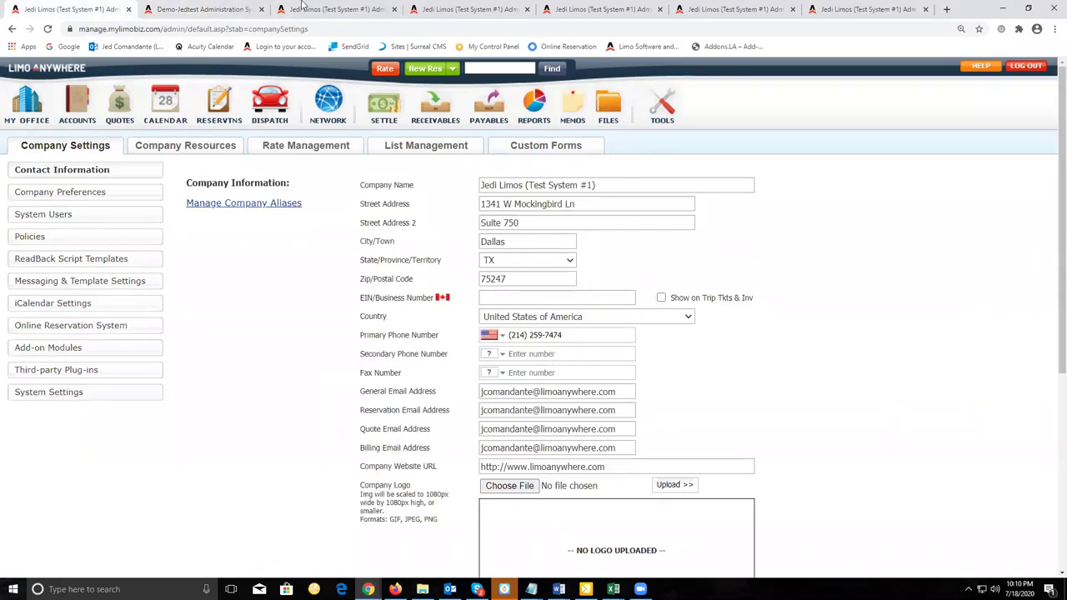
pyautogui.click(333, 9)
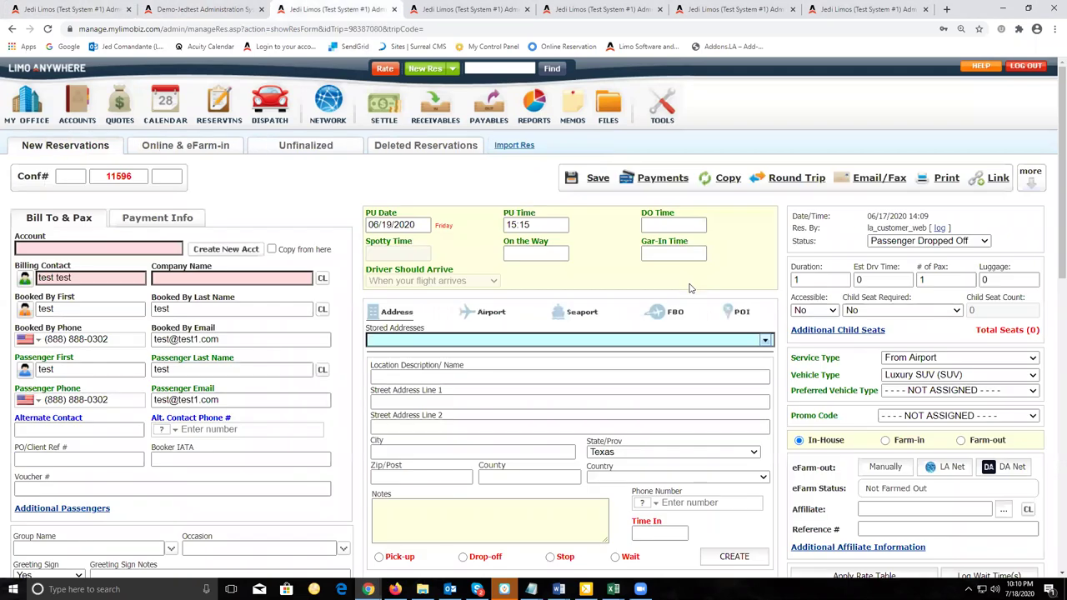
# Step: Check that reservation 11596's 126.00 Grand Total is fully paid, with 0.00 Total Due
pyautogui.scroll(-7, 738, 408)
pyautogui.scroll(-2, 737, 408)
pyautogui.click(955, 396)
pyautogui.click(848, 392)
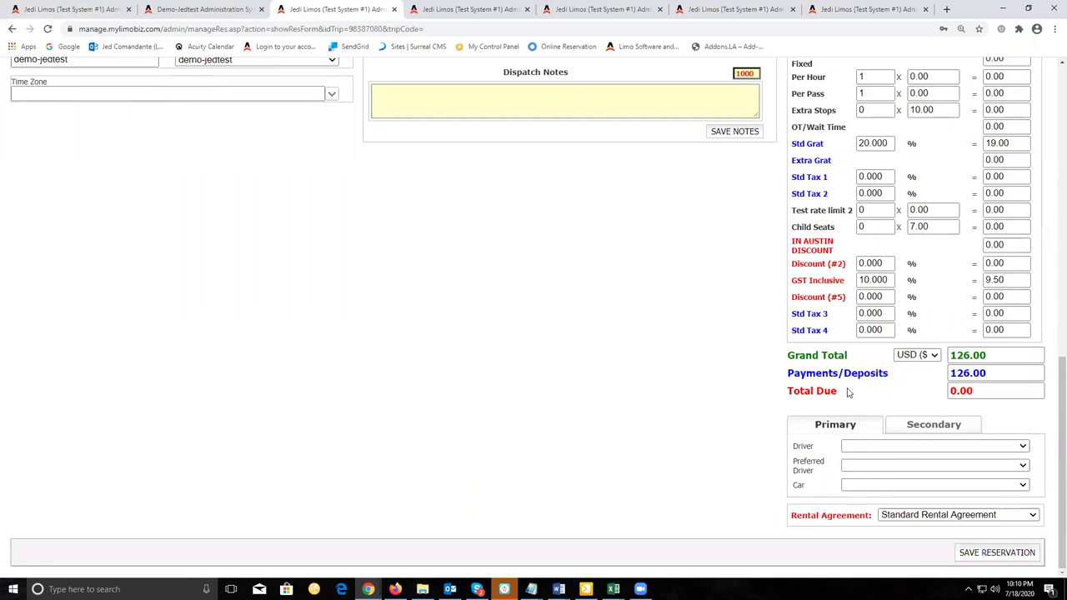
pyautogui.click(990, 392)
pyautogui.scroll(9, 653, 385)
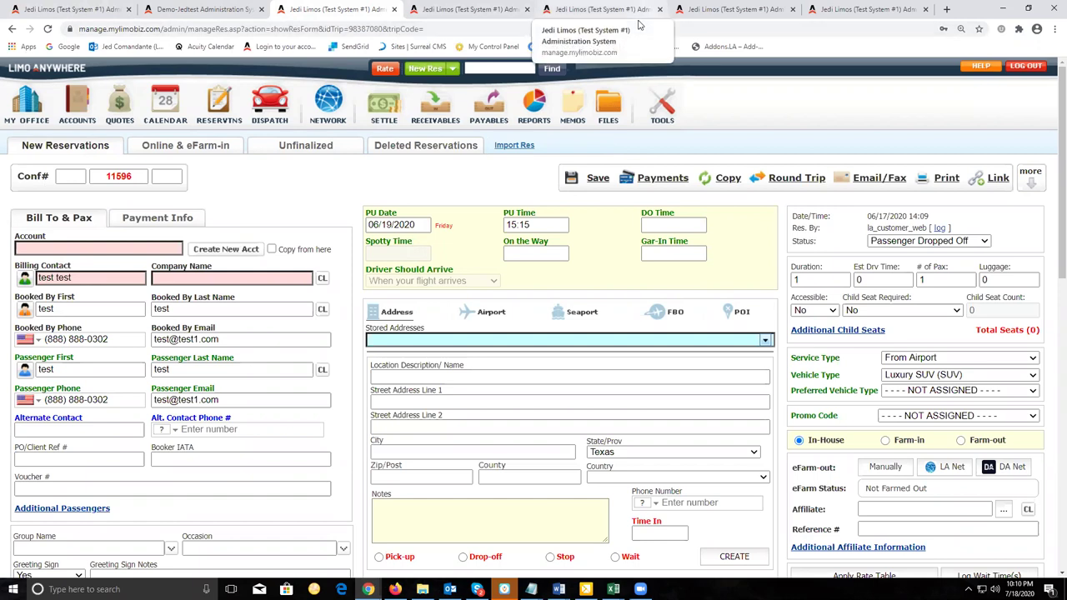
# Step: Review trip 11596's Settle Trip popup from Done & Unsettled, then bring up reservation 11592
pyautogui.click(639, 24)
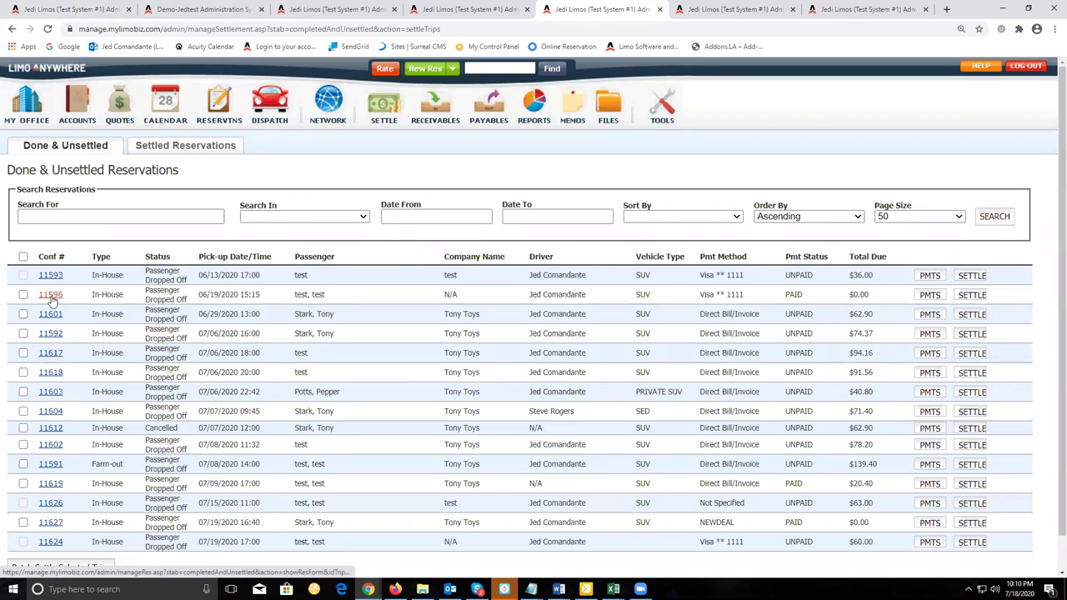
pyautogui.click(972, 296)
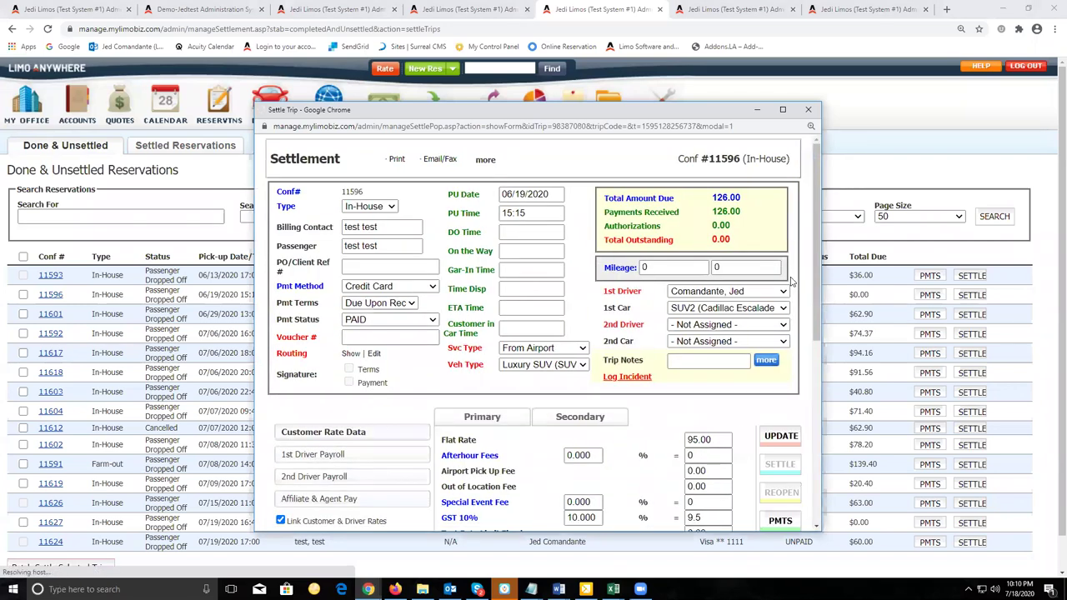
pyautogui.scroll(-1, 796, 383)
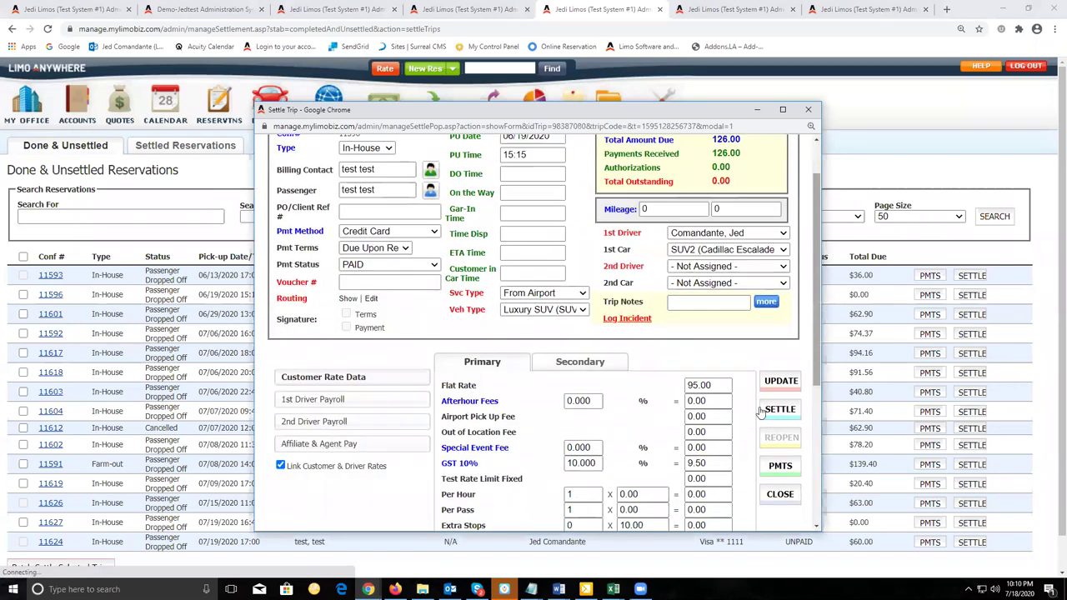
pyautogui.click(808, 109)
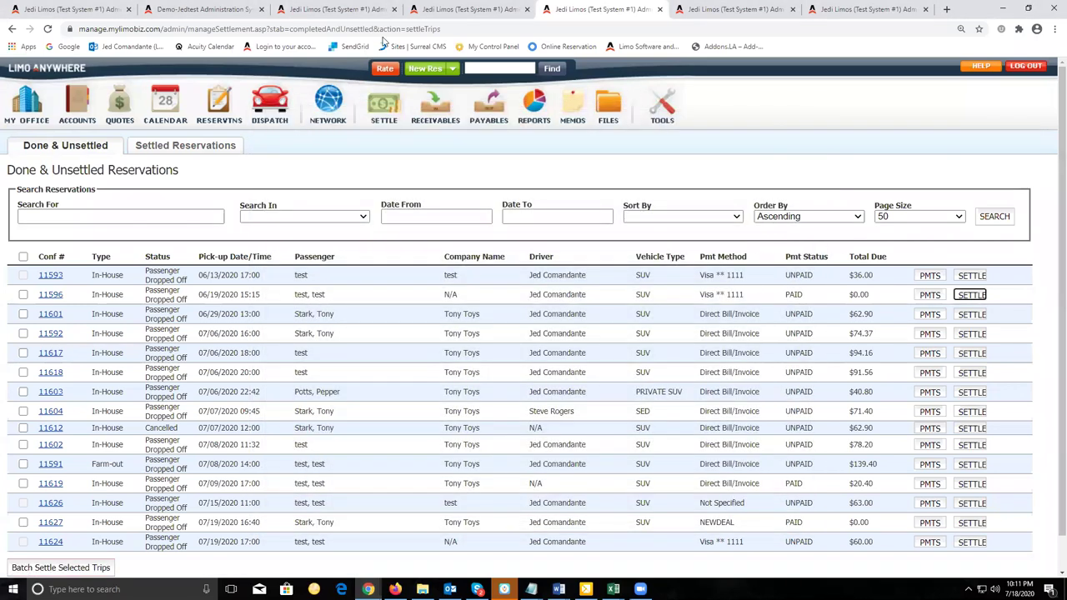
pyautogui.click(307, 9)
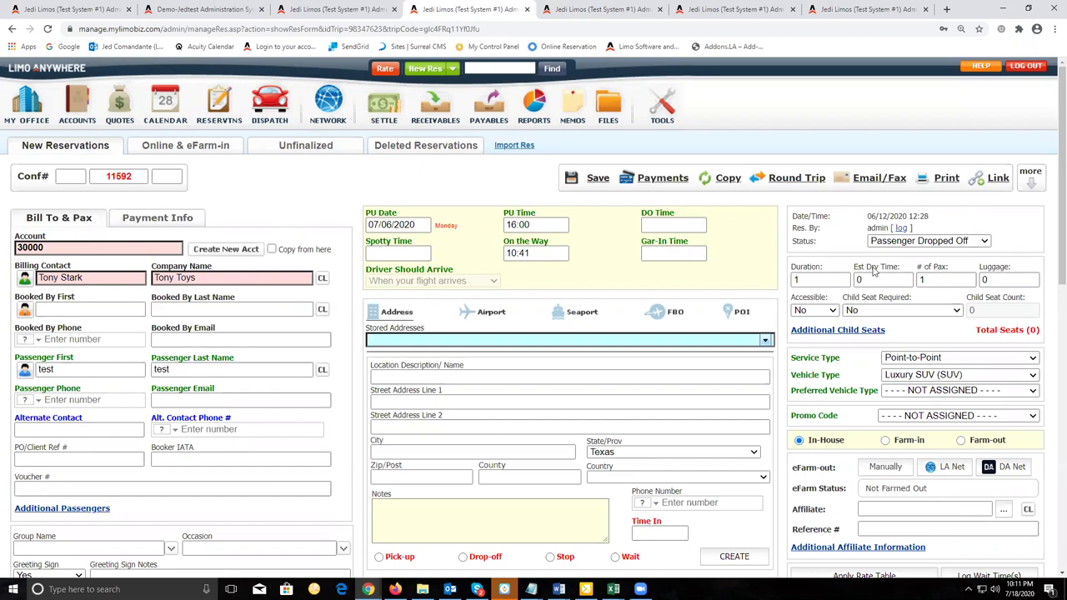
pyautogui.scroll(-5, 798, 359)
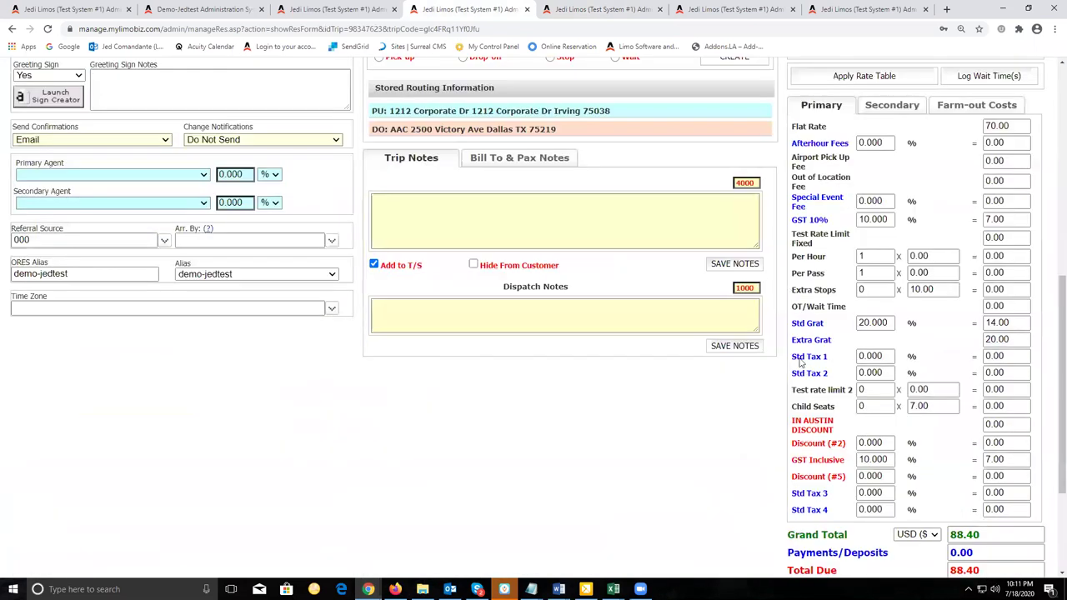
pyautogui.scroll(-2, 994, 550)
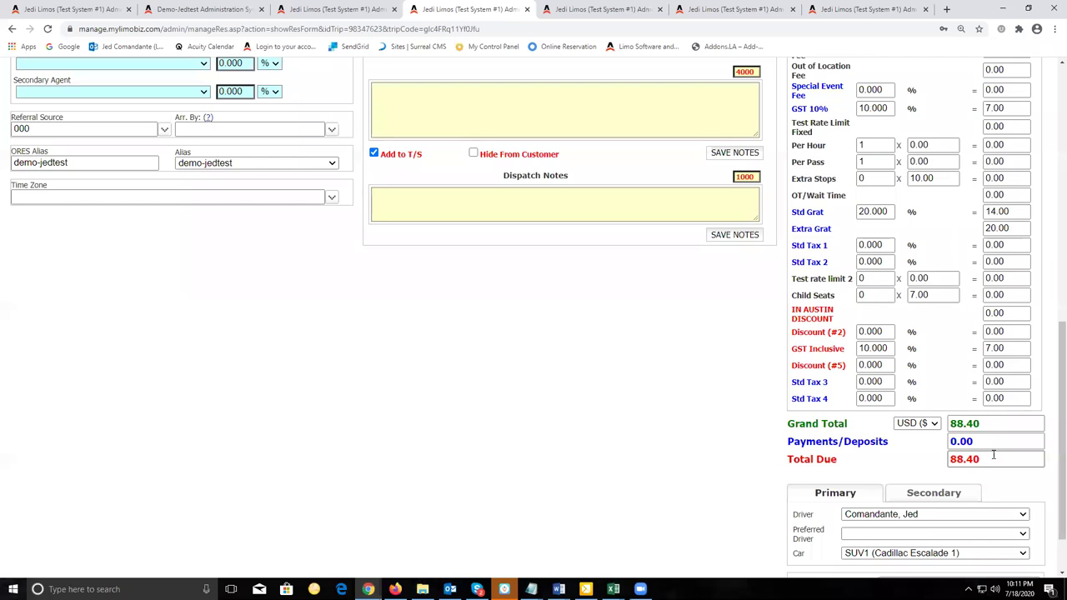
pyautogui.scroll(4, 528, 409)
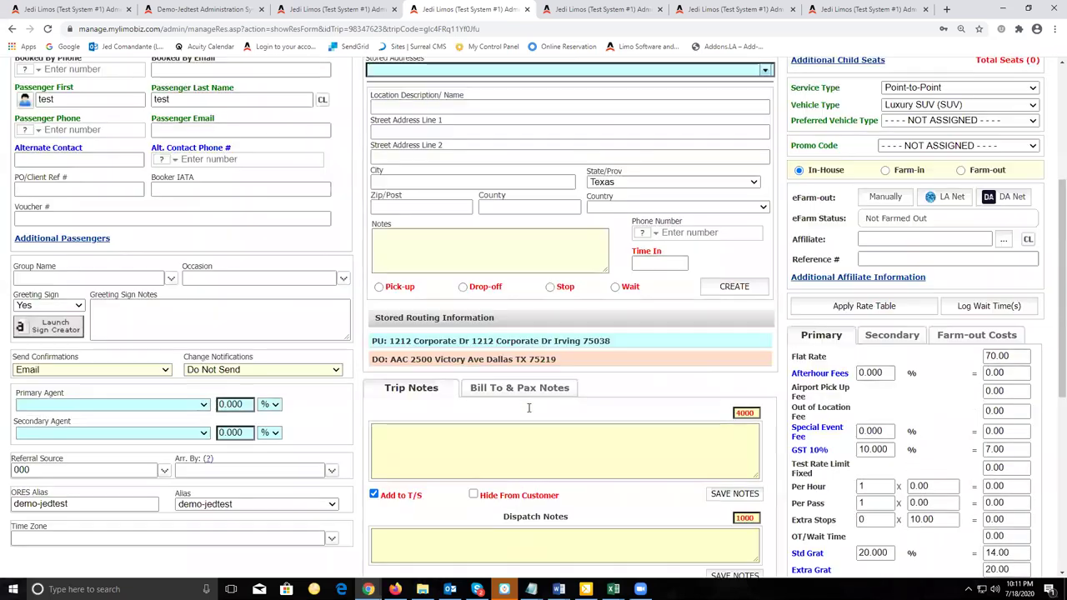
pyautogui.scroll(3, 158, 218)
pyautogui.click(155, 216)
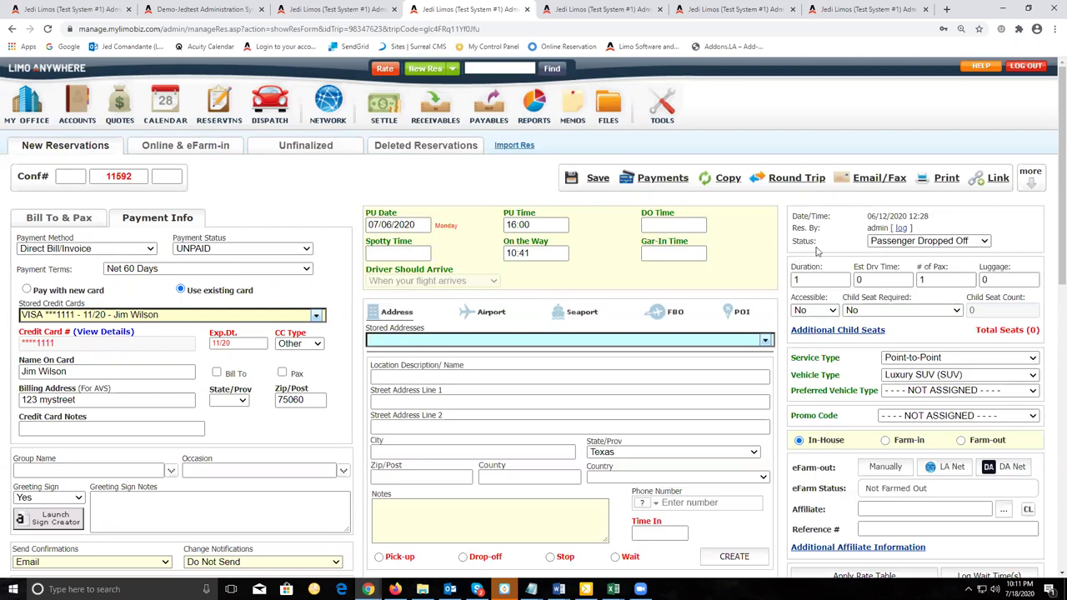
pyautogui.click(88, 219)
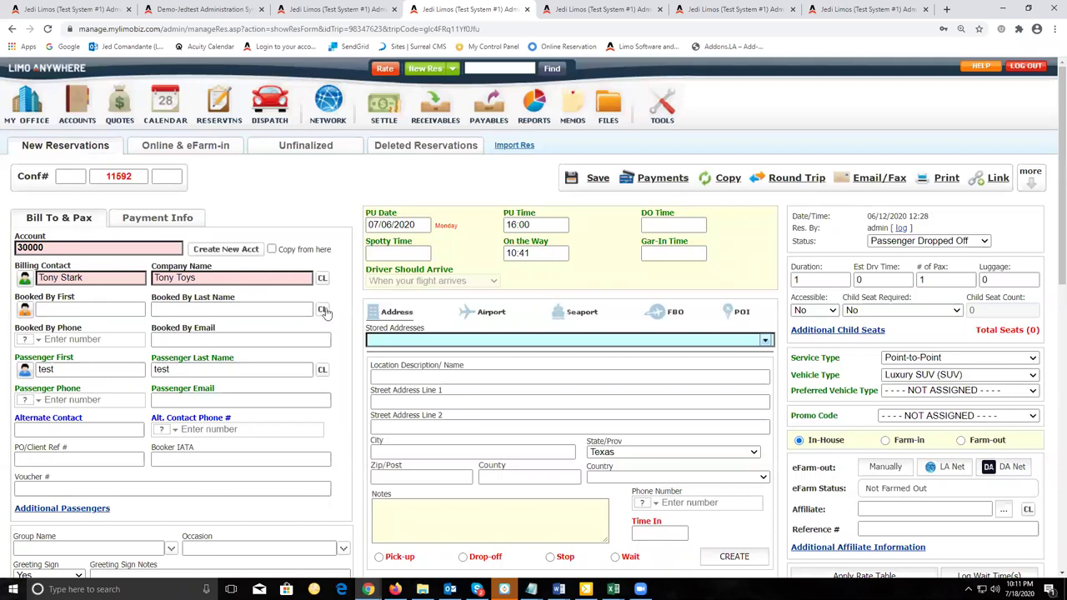
pyautogui.click(157, 218)
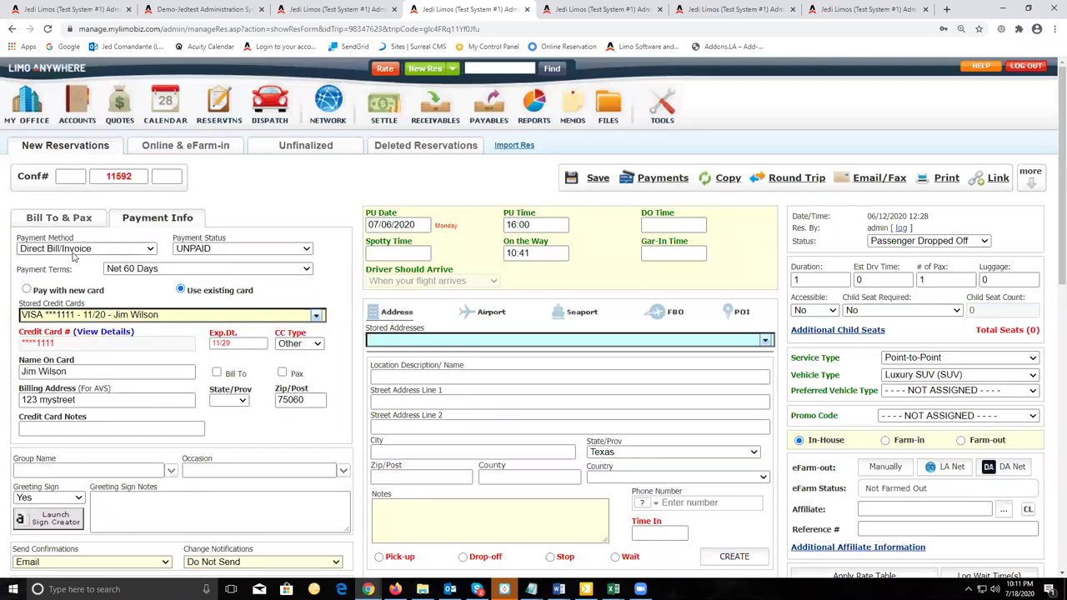
pyautogui.click(72, 219)
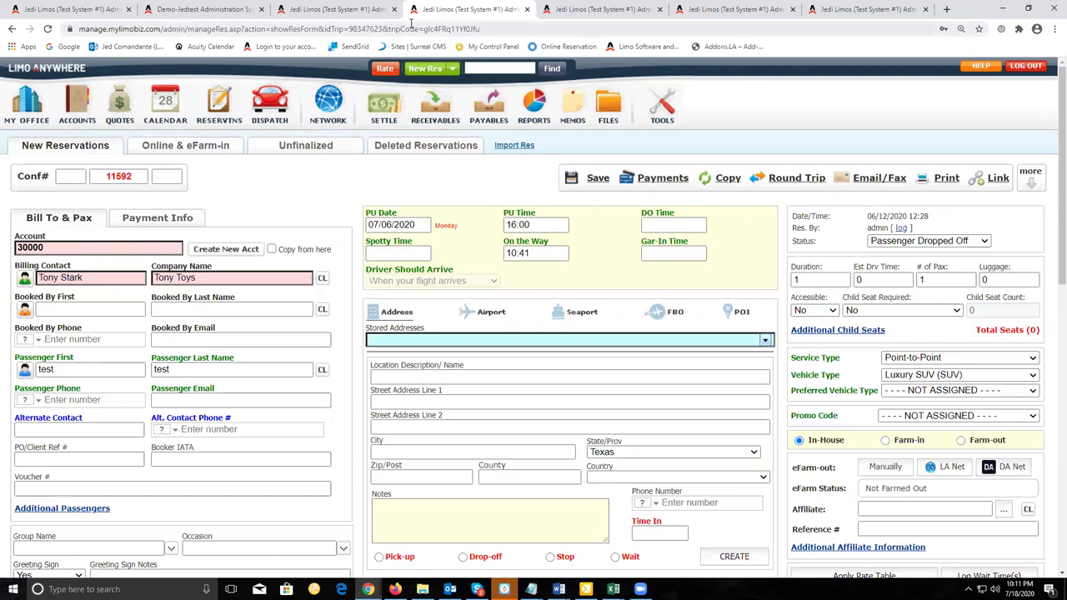
# Step: In Done & Unsettled, highlight trip 11601's Passenger Dropped Off status and Direct Bill/Invoice payment
pyautogui.click(640, 11)
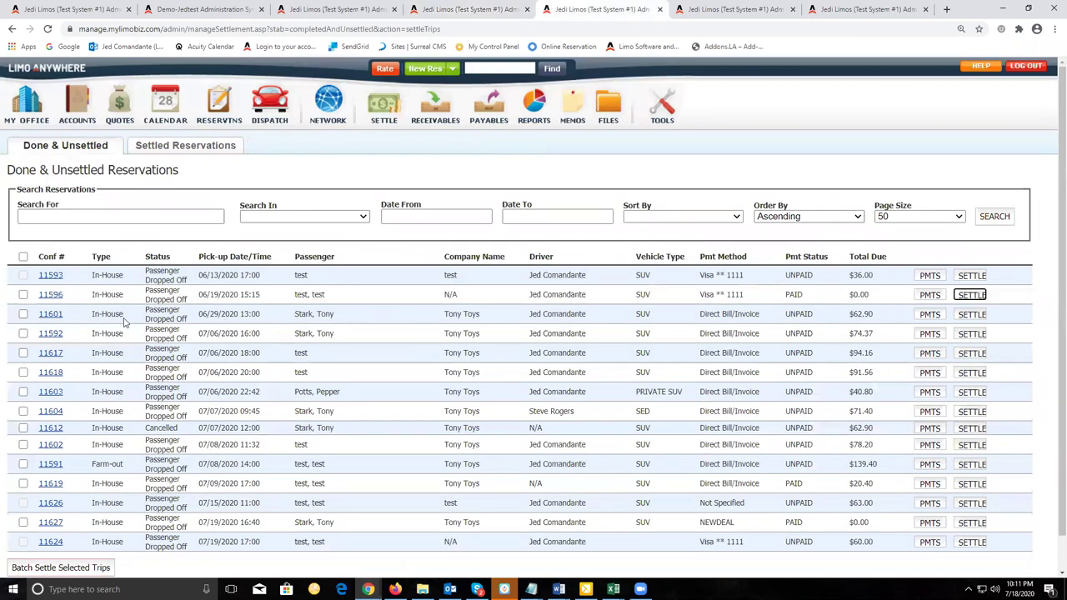
pyautogui.moveTo(142, 314); pyautogui.dragTo(187, 320)
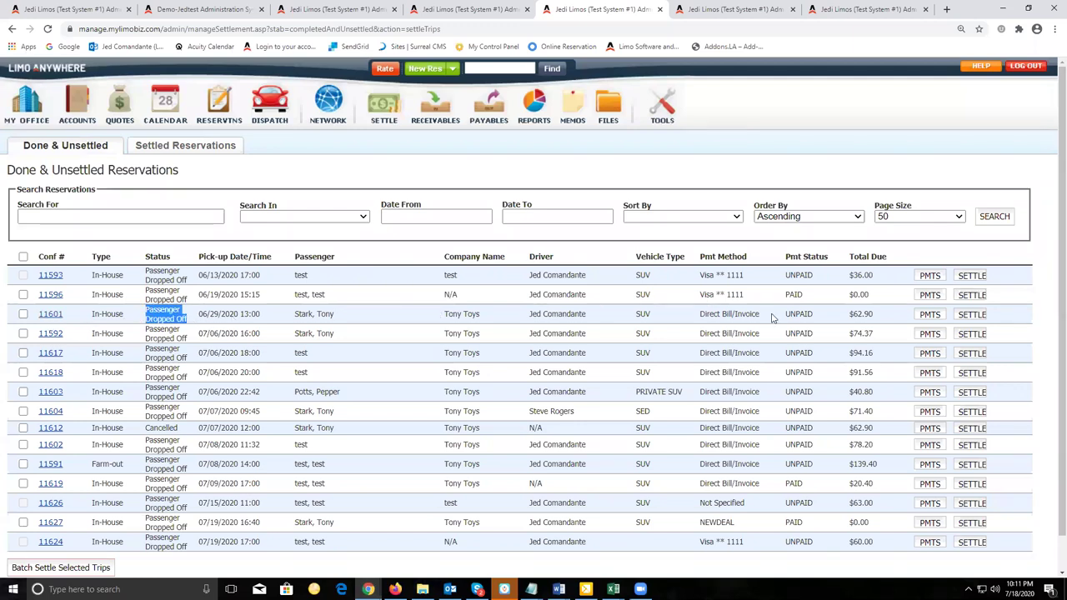
pyautogui.moveTo(755, 314); pyautogui.dragTo(700, 325)
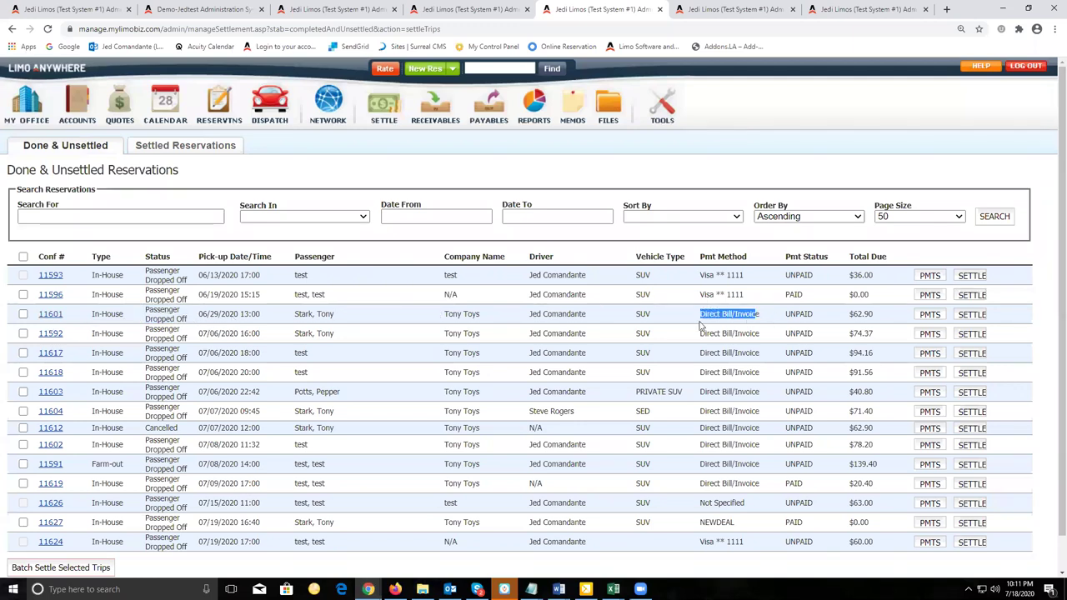
# Step: Review trip 11601's unpaid $62.90 settlement, close it, and reopen trip 11596's settlement
pyautogui.click(979, 320)
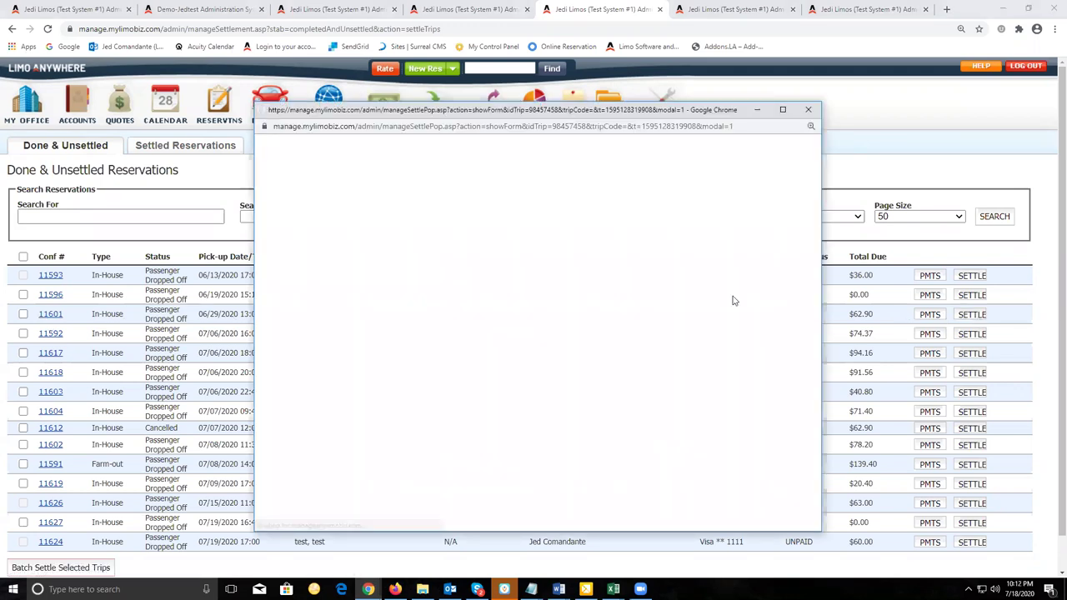
pyautogui.scroll(-1, 775, 358)
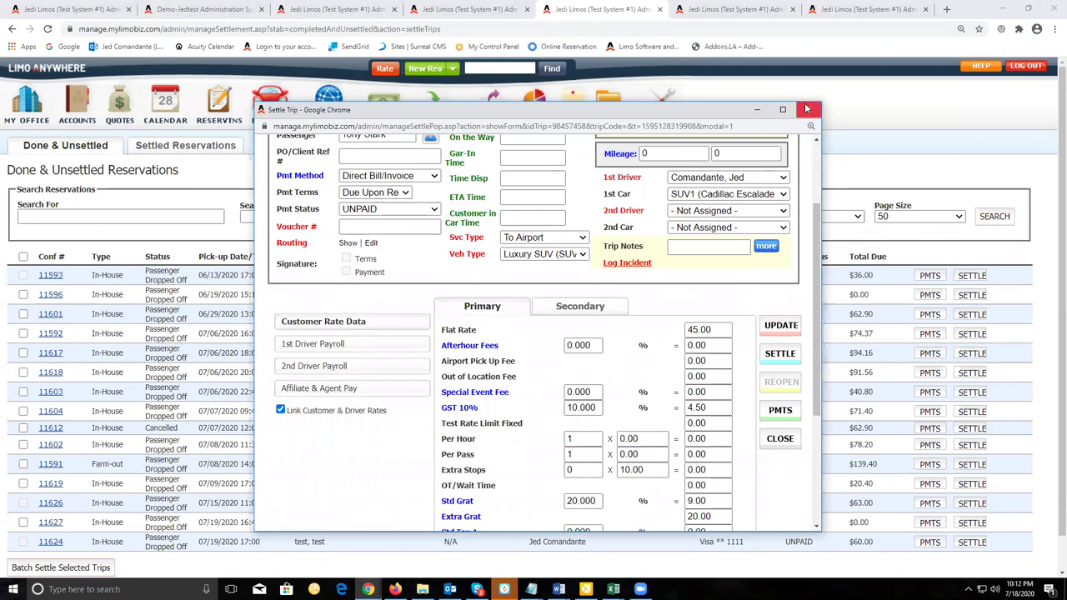
pyautogui.click(807, 109)
pyautogui.doubleClick(540, 189)
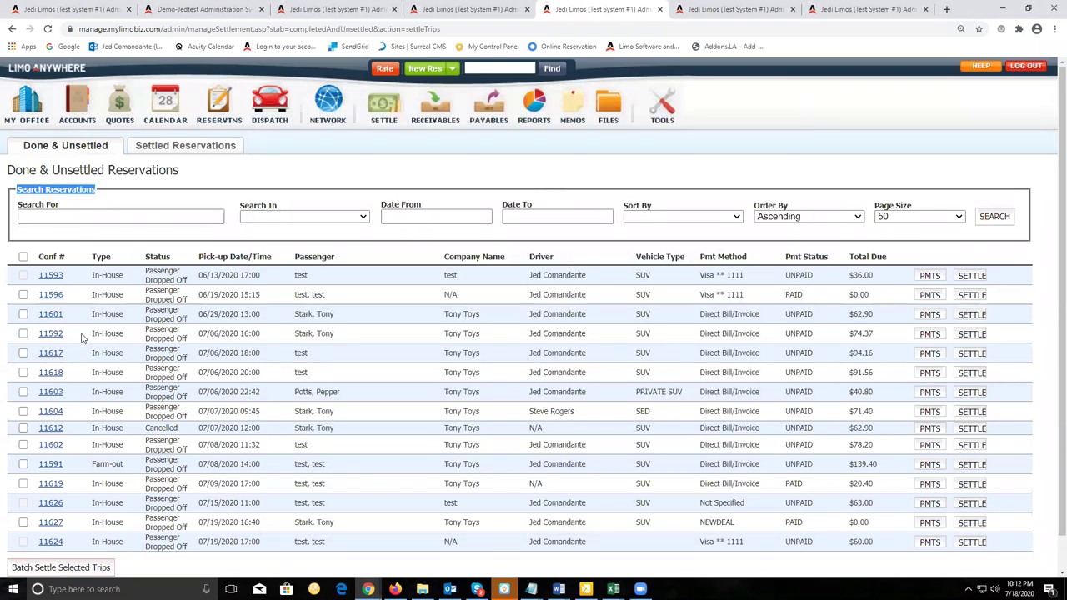
pyautogui.click(968, 297)
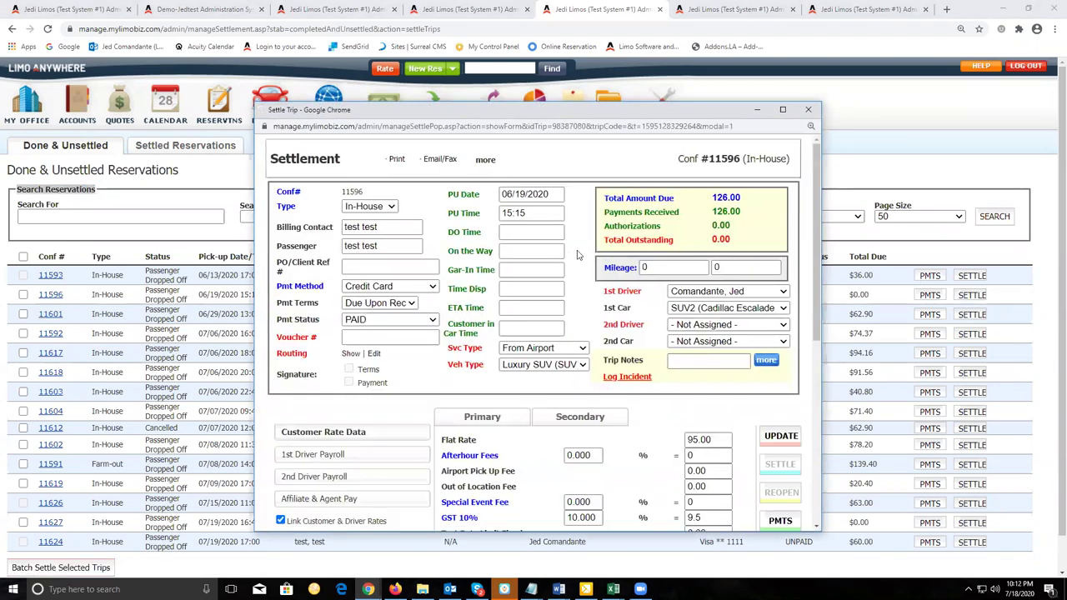
# Step: Scroll through trip 11596's Settle Trip popup and show its 1st Driver Payroll rates
pyautogui.scroll(-5, 578, 254)
pyautogui.scroll(3, 578, 254)
pyautogui.scroll(1, 578, 254)
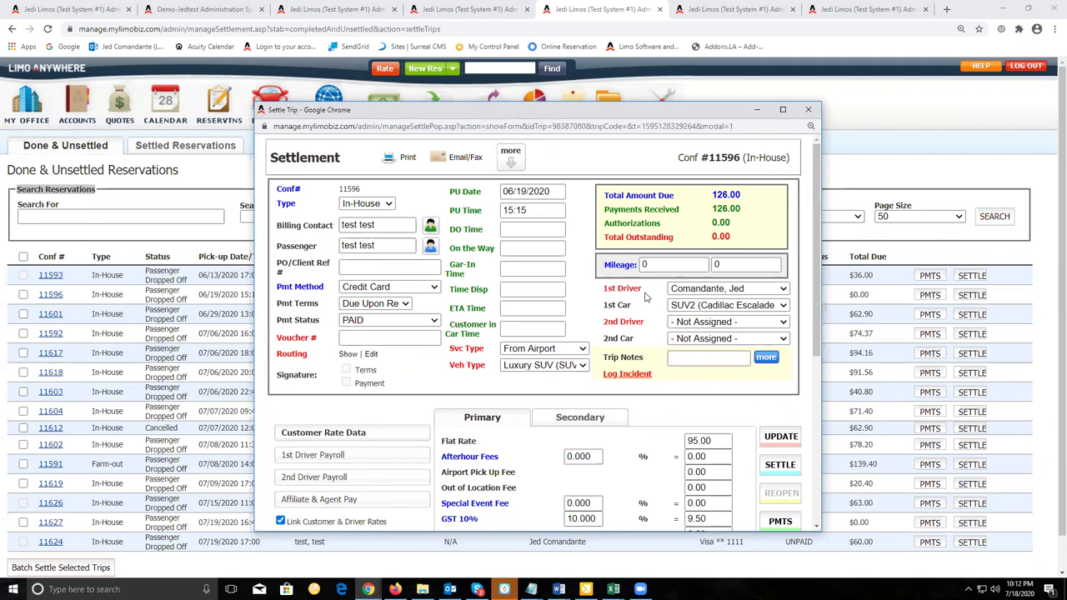
pyautogui.scroll(-5, 645, 297)
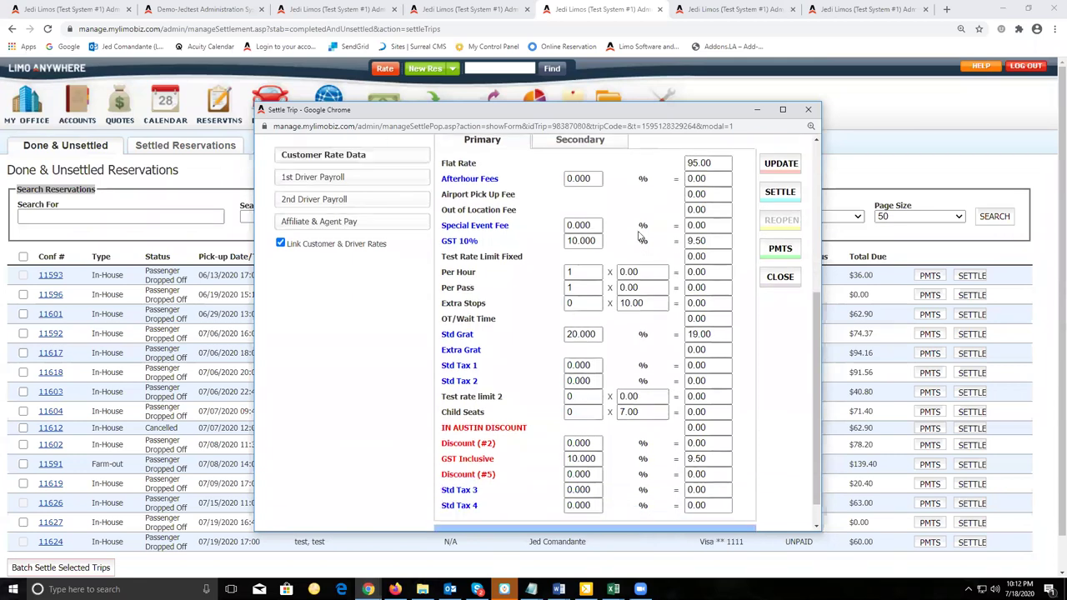
pyautogui.scroll(-1, 640, 237)
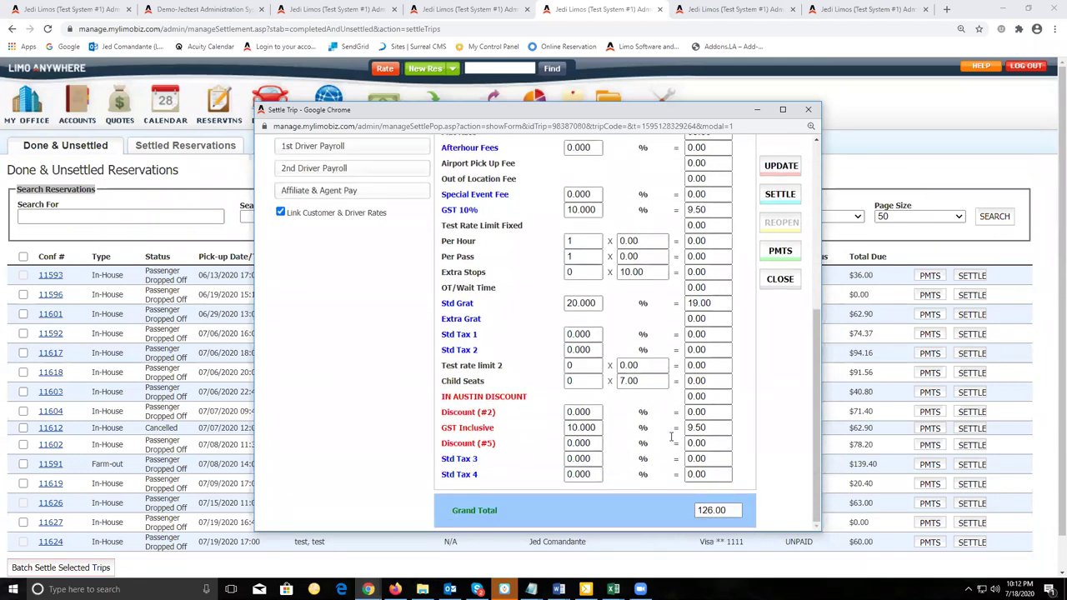
pyautogui.scroll(3, 542, 387)
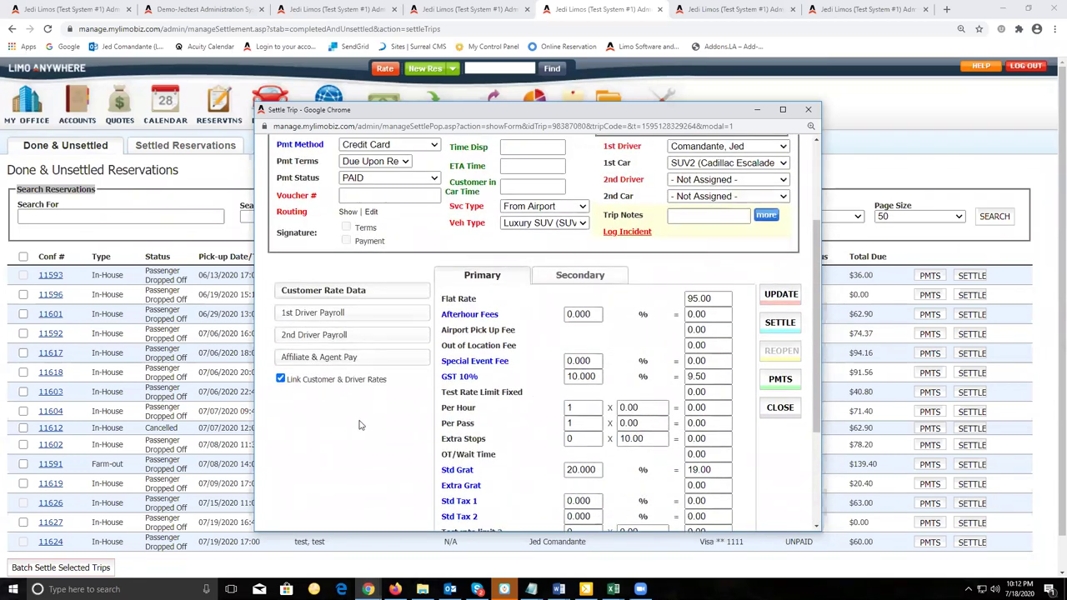
pyautogui.scroll(1, 356, 428)
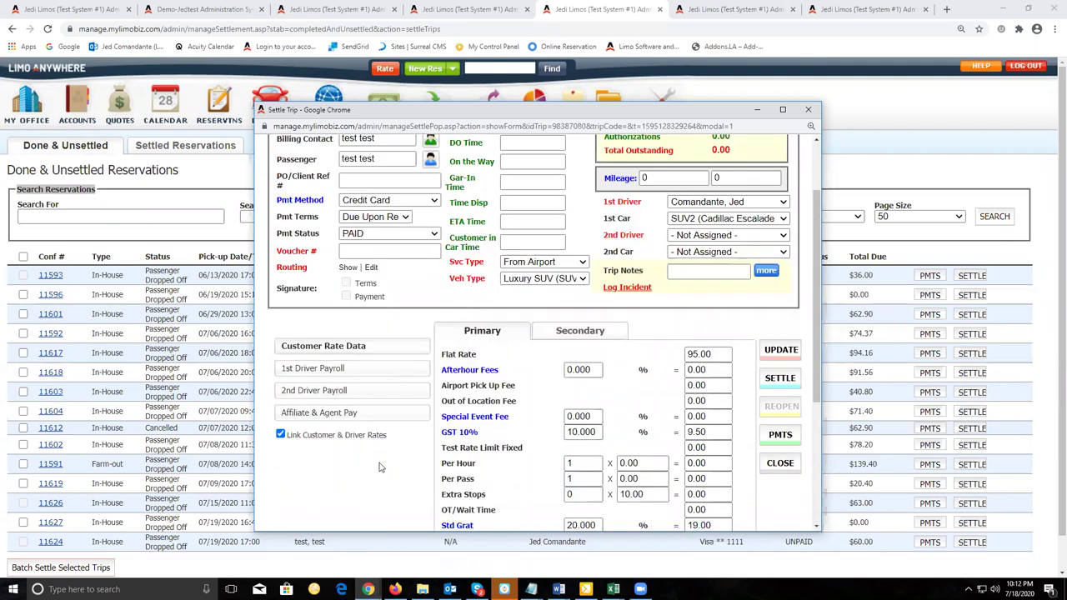
pyautogui.click(302, 372)
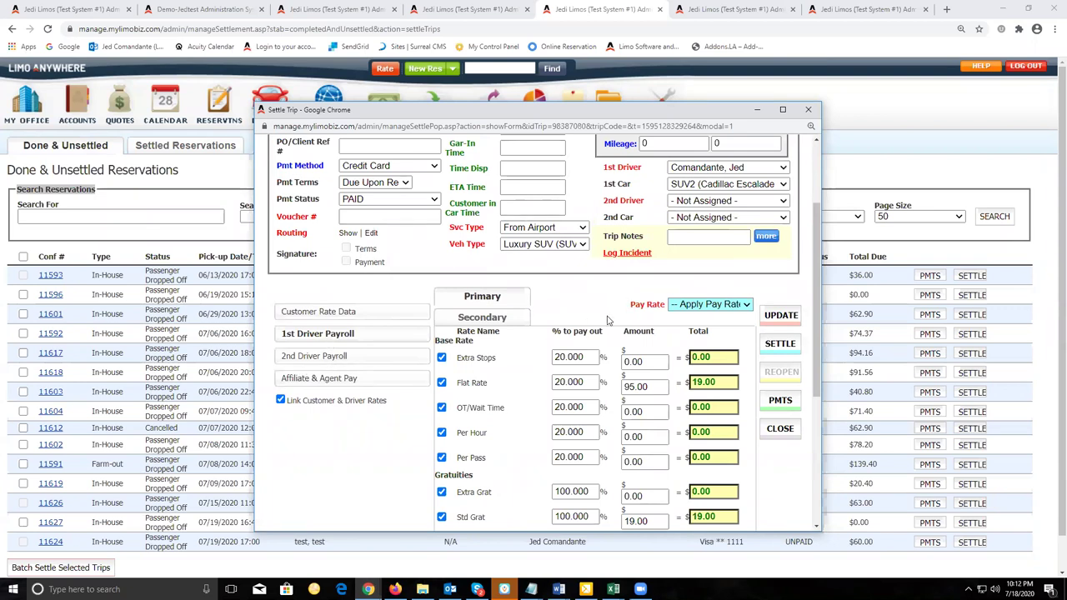
pyautogui.scroll(-5, 607, 319)
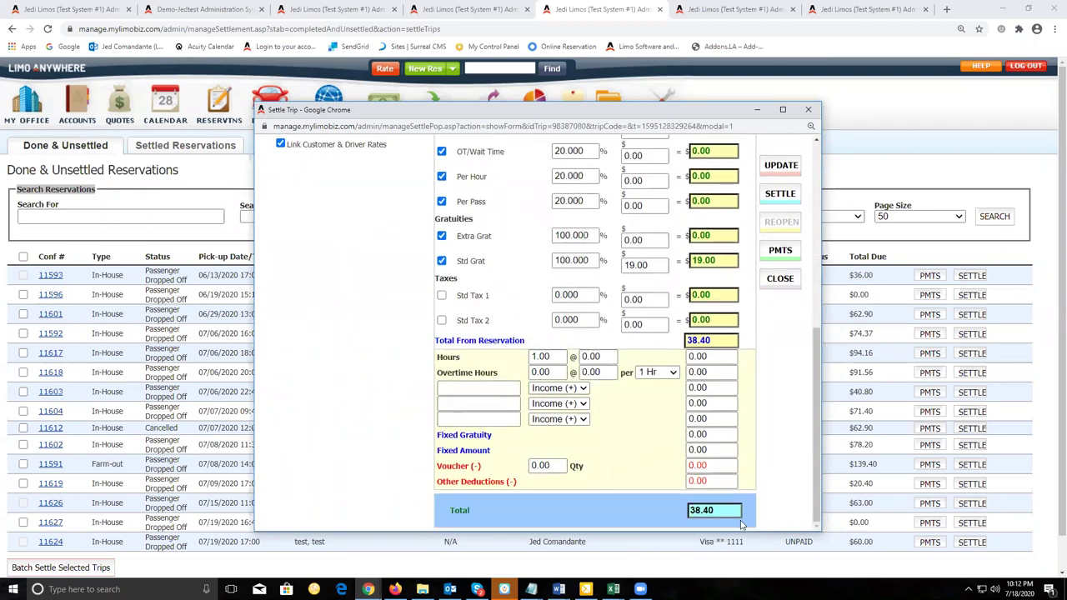
pyautogui.scroll(4, 661, 405)
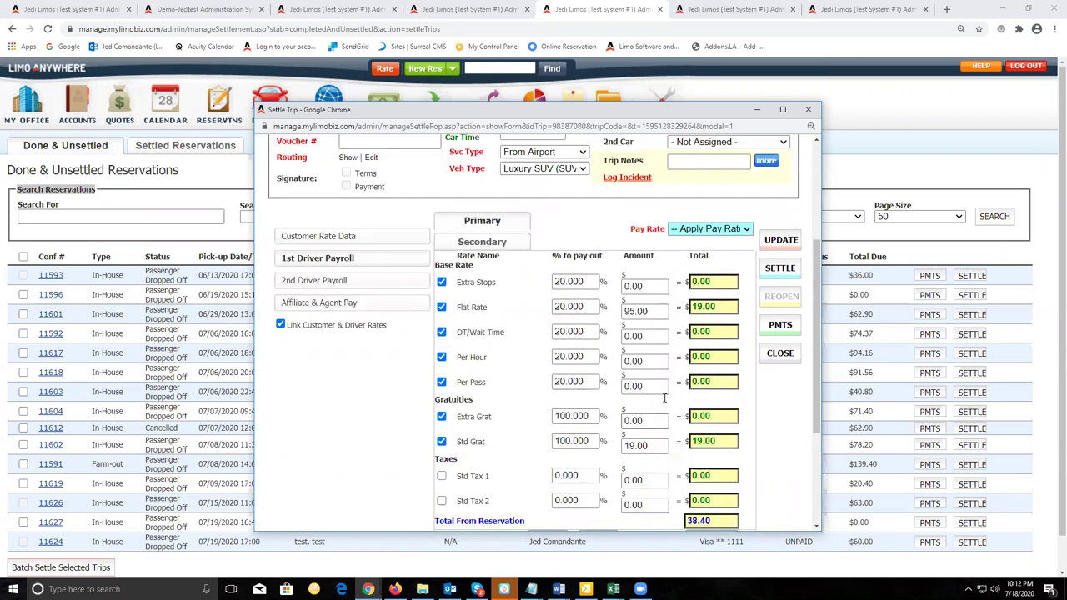
pyautogui.scroll(1, 664, 399)
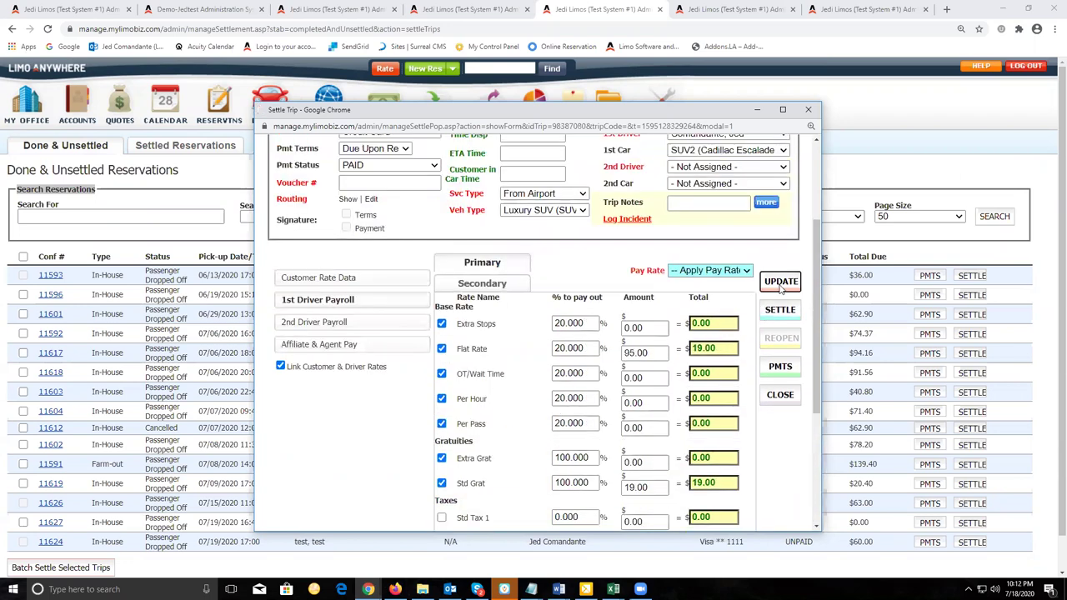
# Step: Update and settle trip 11596, then close the settlement window
pyautogui.click(780, 283)
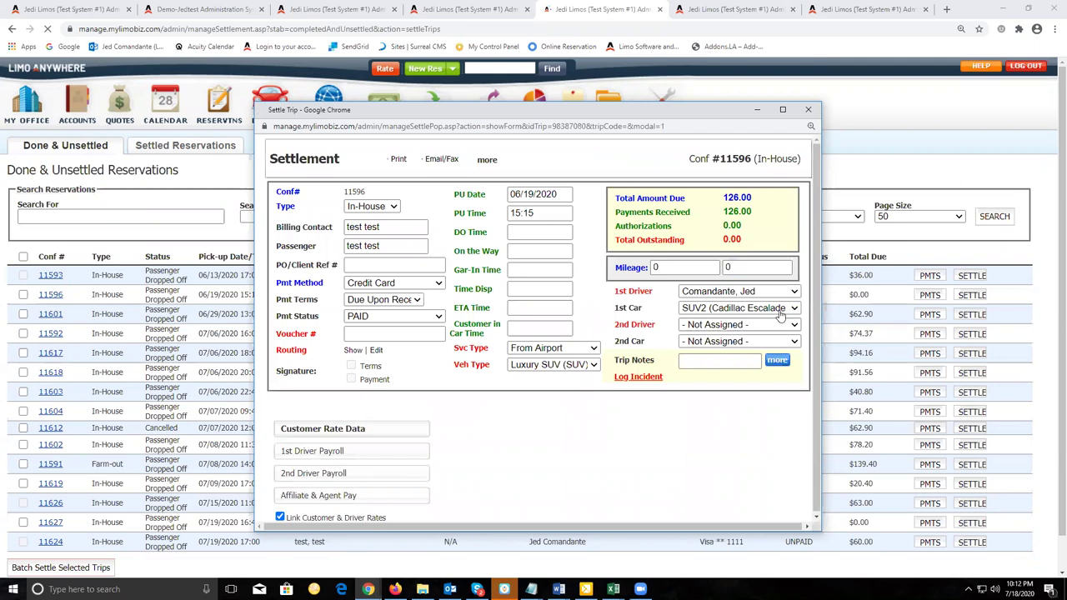
pyautogui.click(781, 467)
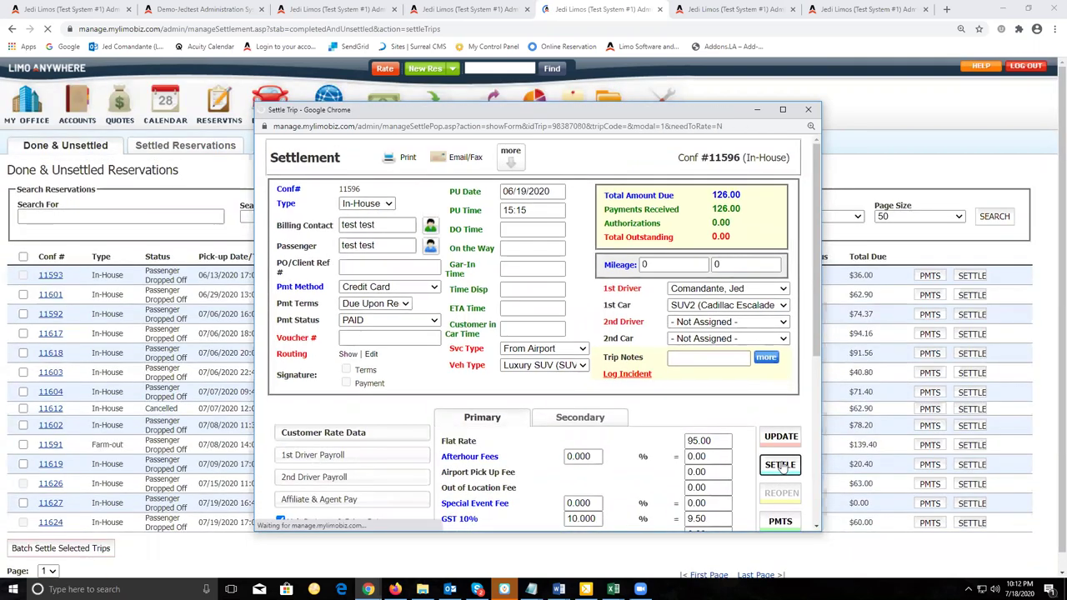
pyautogui.scroll(-2, 782, 429)
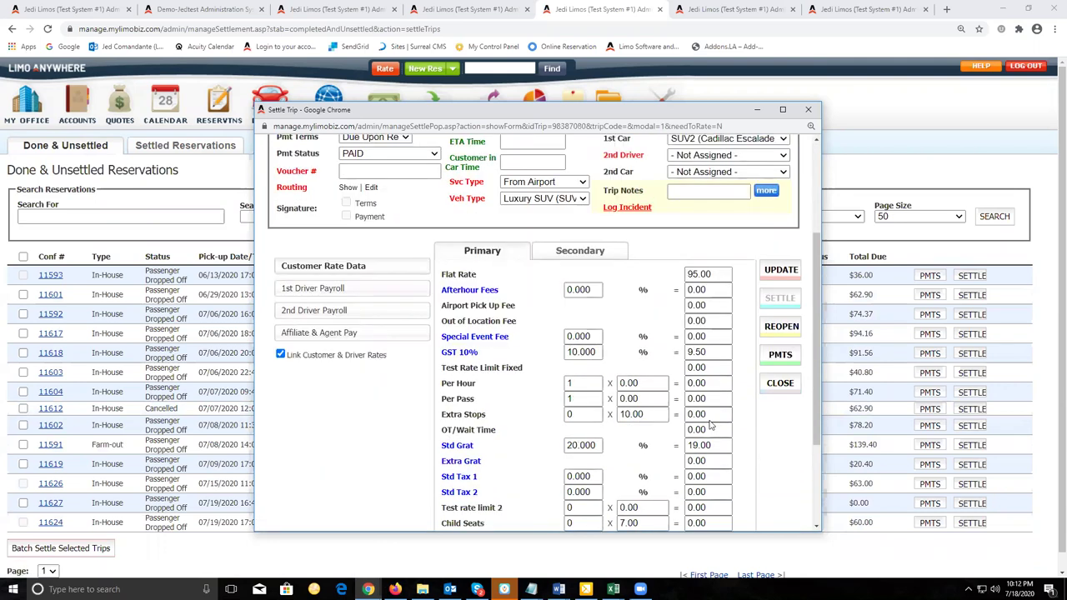
pyautogui.click(779, 384)
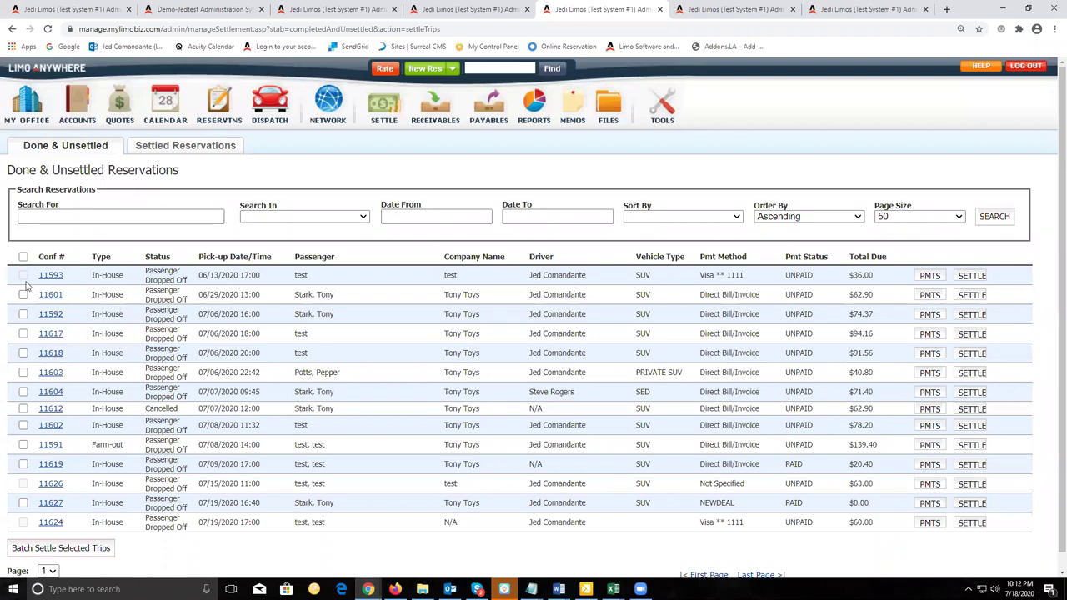
pyautogui.click(169, 147)
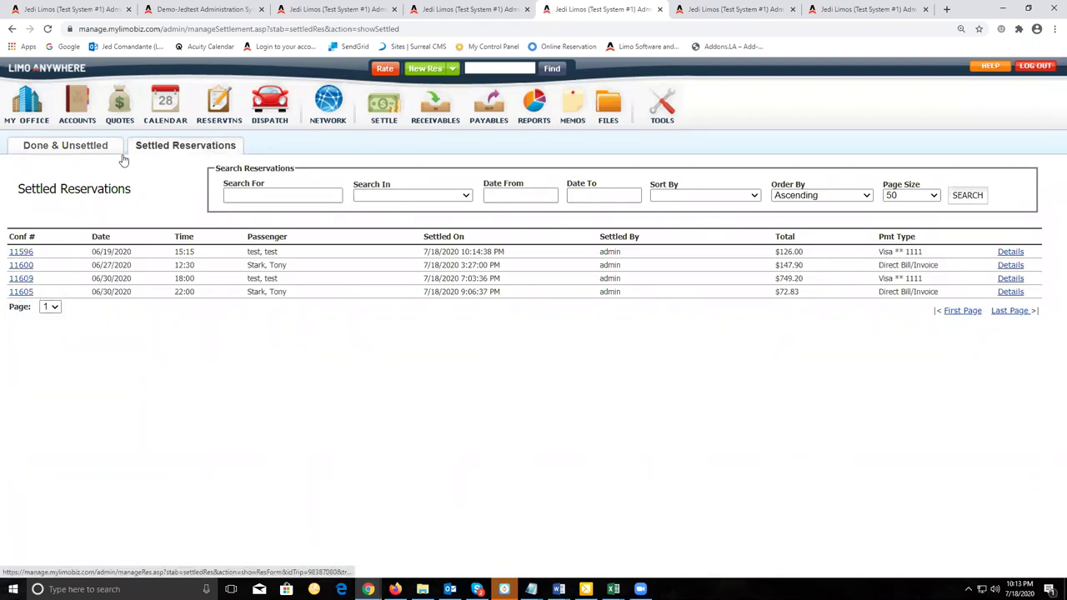
pyautogui.click(80, 153)
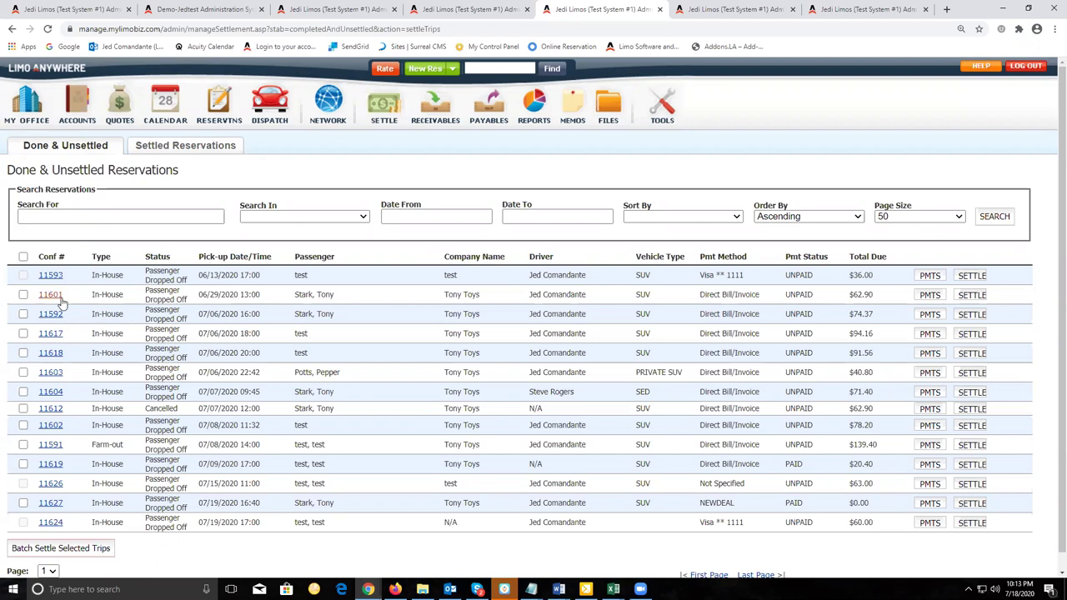
# Step: Open trip 11601's Settle Trip popup and look through its details
pyautogui.click(969, 297)
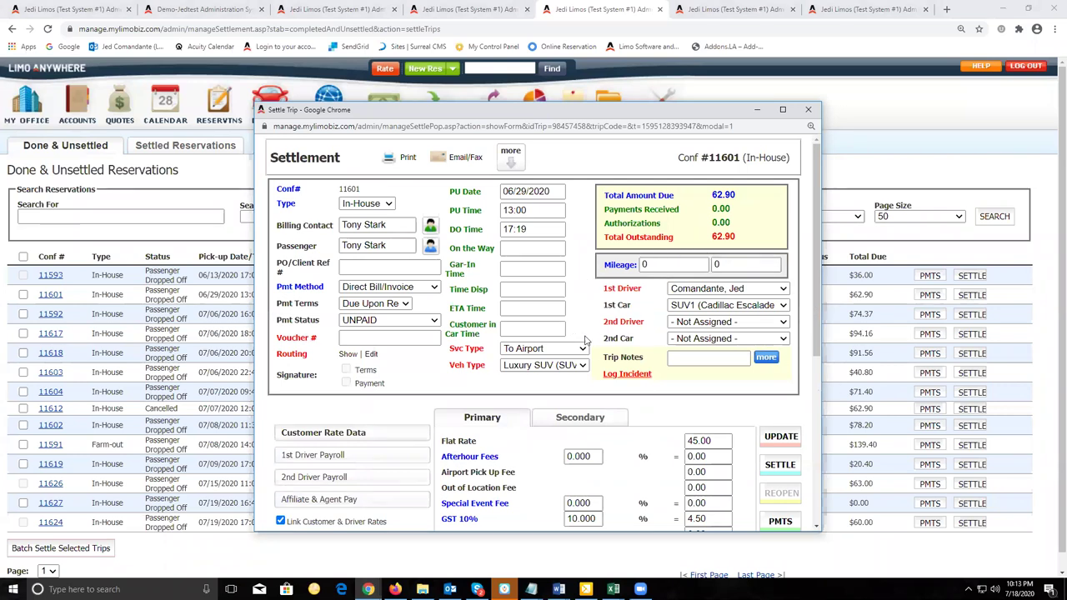
pyautogui.scroll(-4, 586, 340)
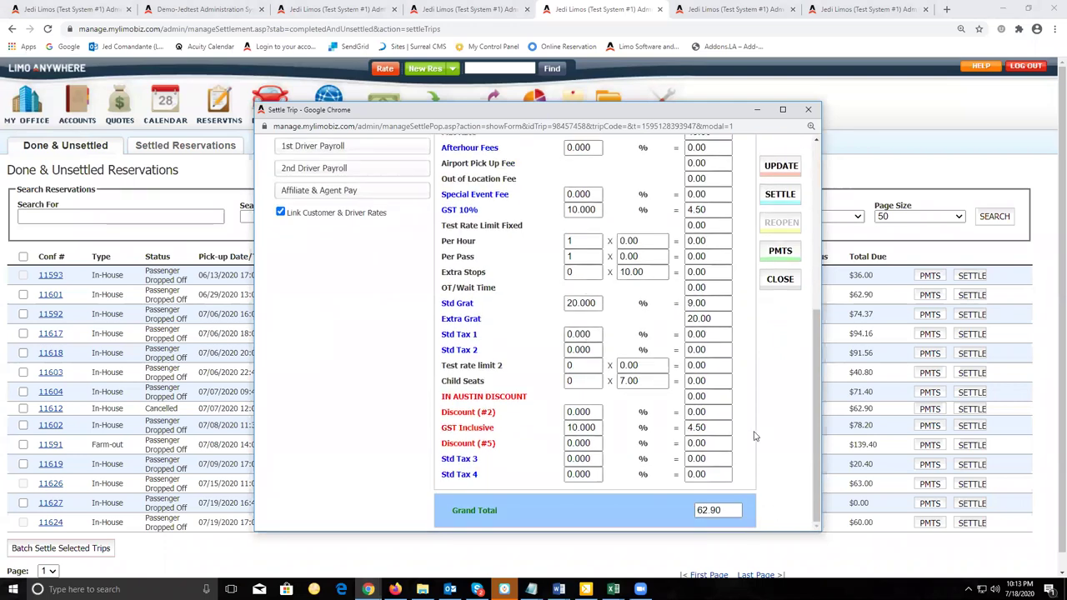
pyautogui.scroll(1, 678, 200)
pyautogui.scroll(3, 620, 396)
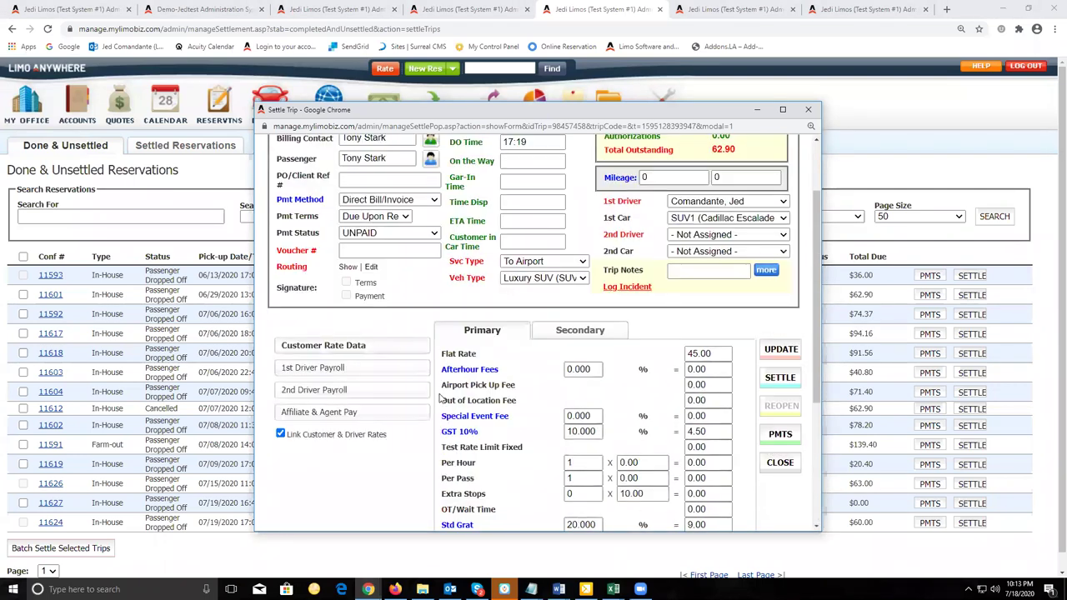
# Step: Show trip 11601's 1st Driver Payroll, then update and settle the trip
pyautogui.click(314, 373)
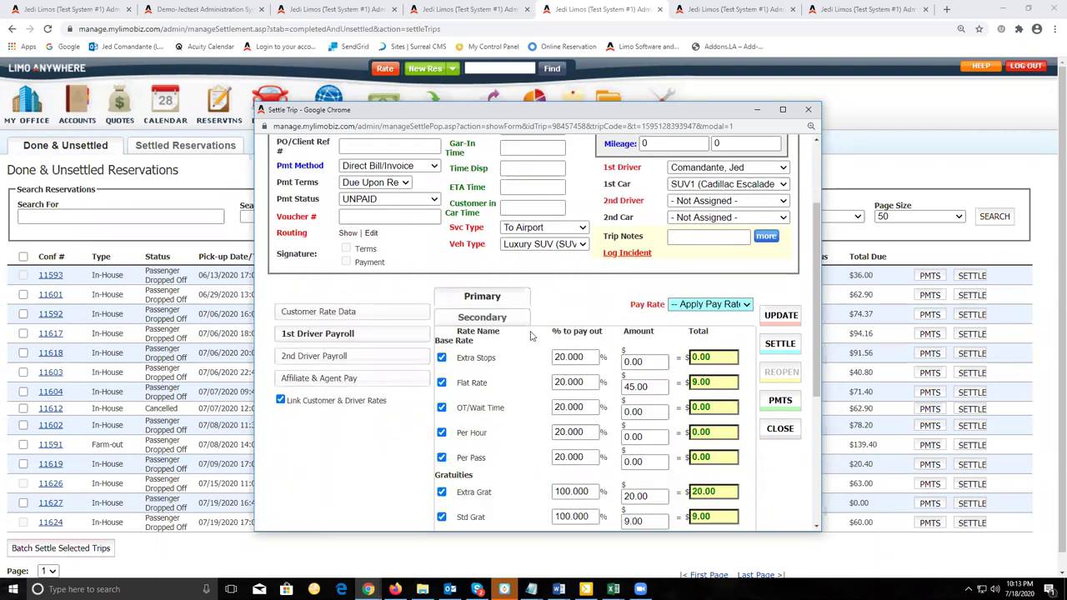
pyautogui.scroll(-5, 537, 366)
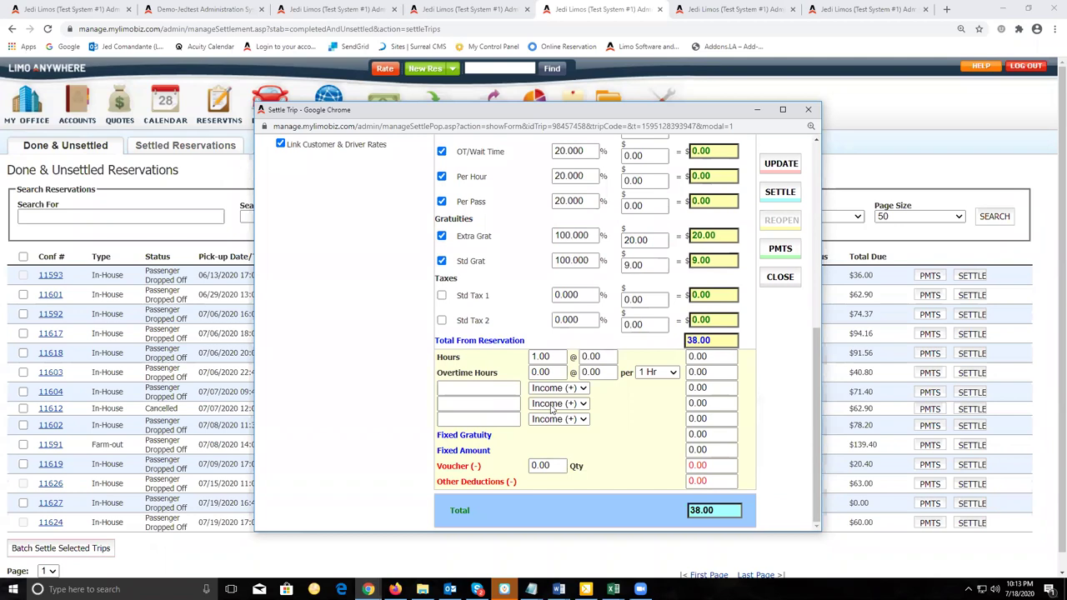
pyautogui.scroll(4, 648, 431)
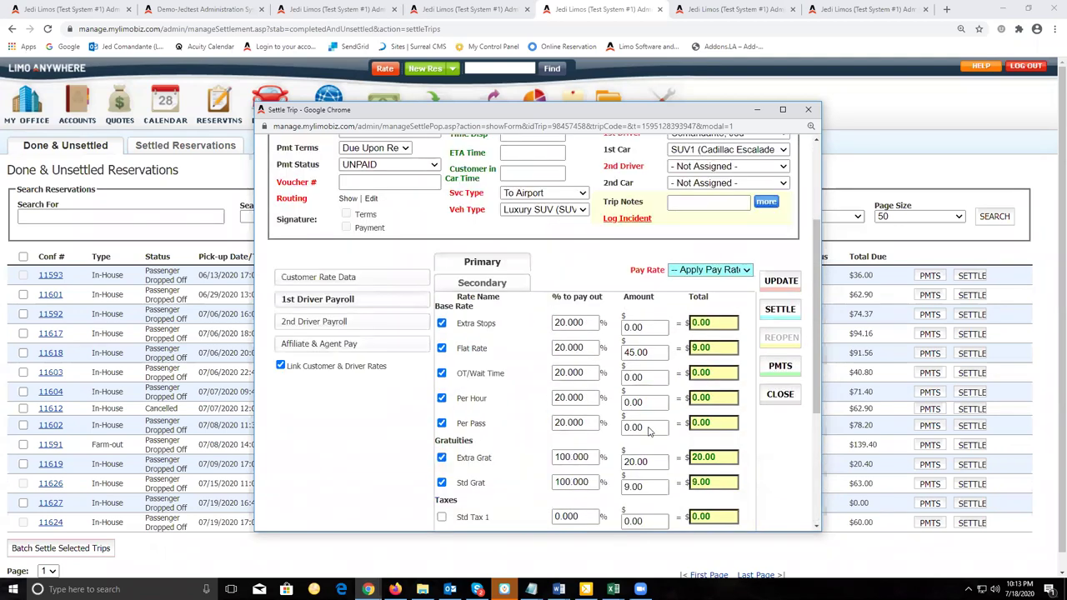
pyautogui.scroll(1, 649, 431)
pyautogui.click(780, 337)
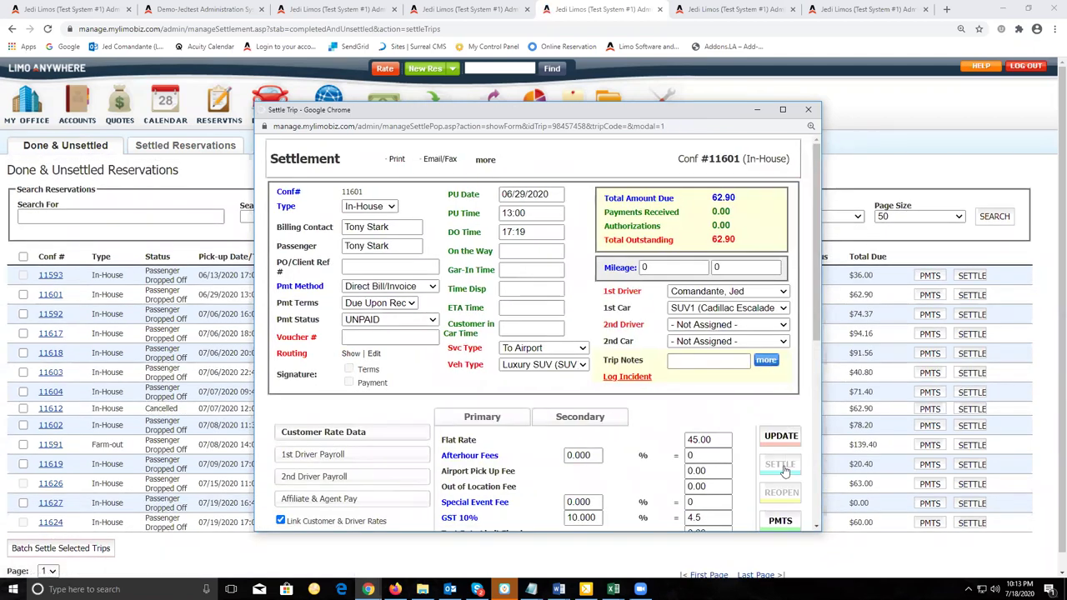
pyautogui.click(784, 468)
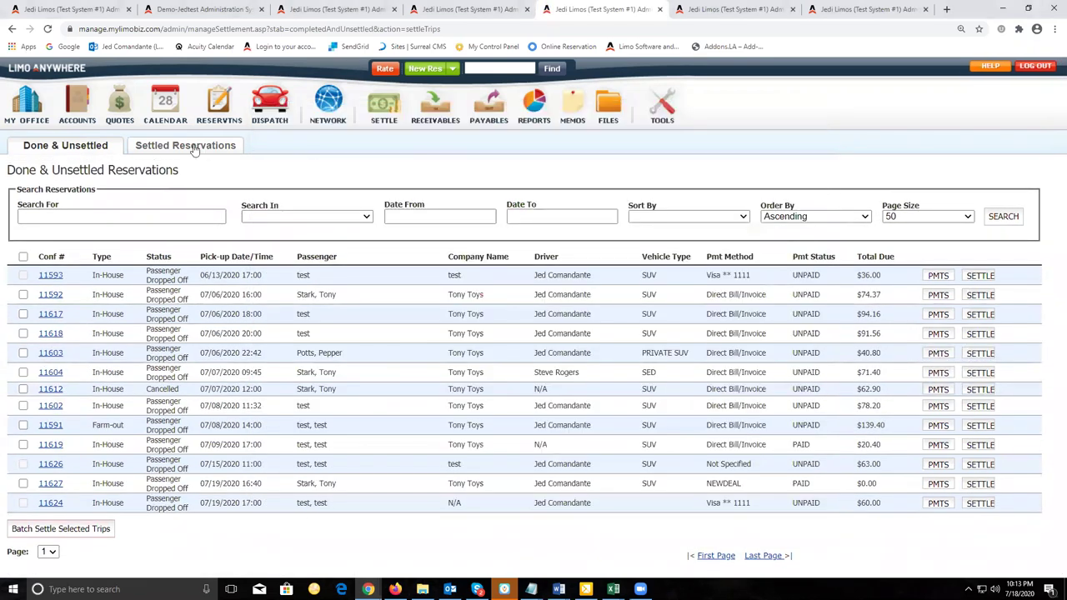
# Step: Close the settlement and show Settled Reservations, now listing five trips including 11601
pyautogui.click(195, 150)
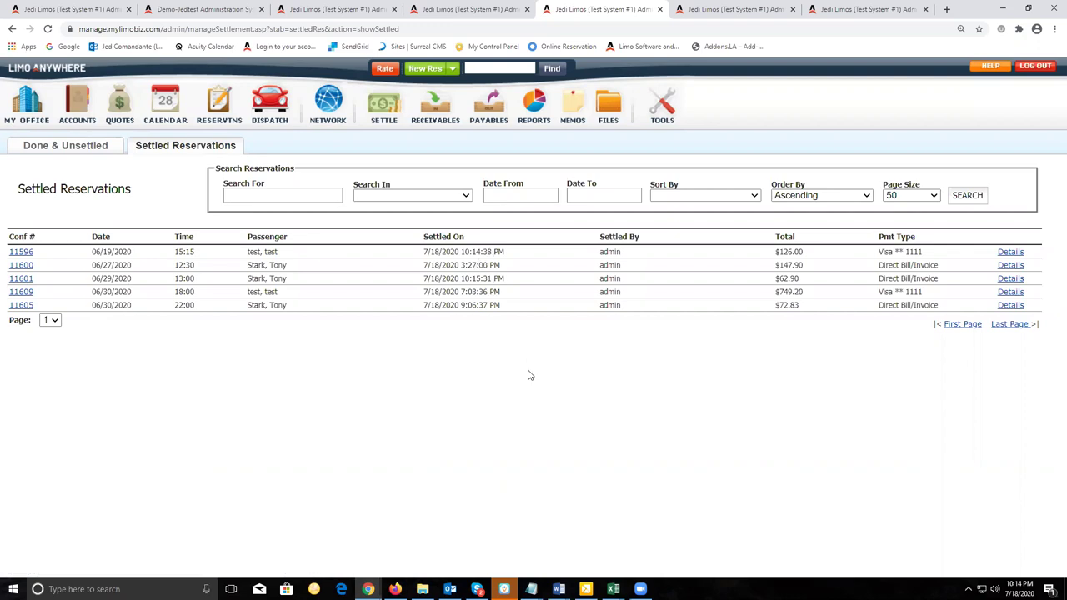
# Step: Under Receivables, add the customer's trips 11601 and 11605 to one invoice, 7815
pyautogui.click(432, 107)
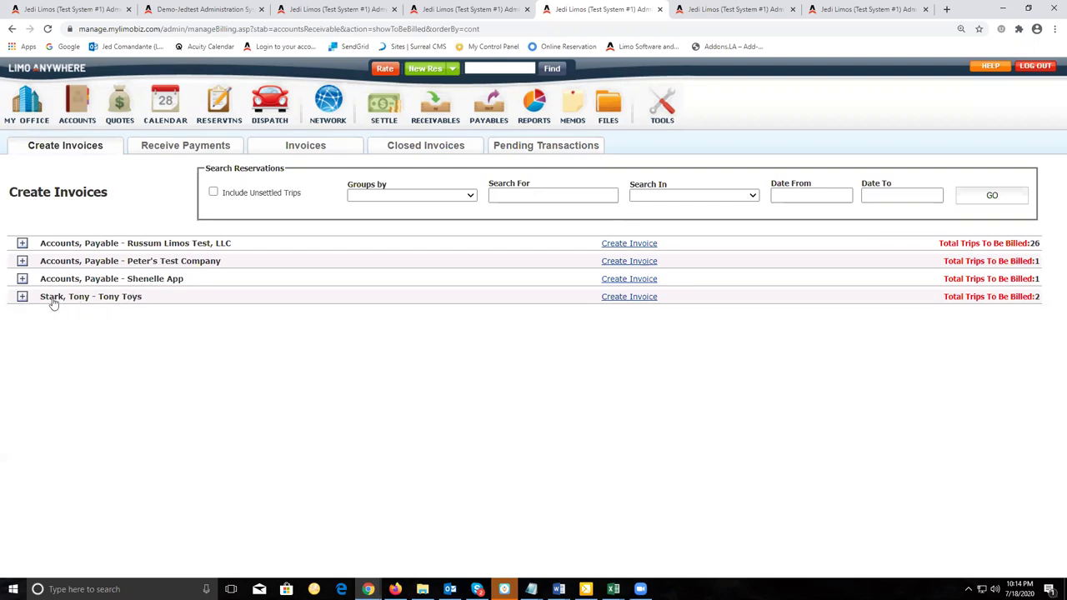
pyautogui.click(23, 297)
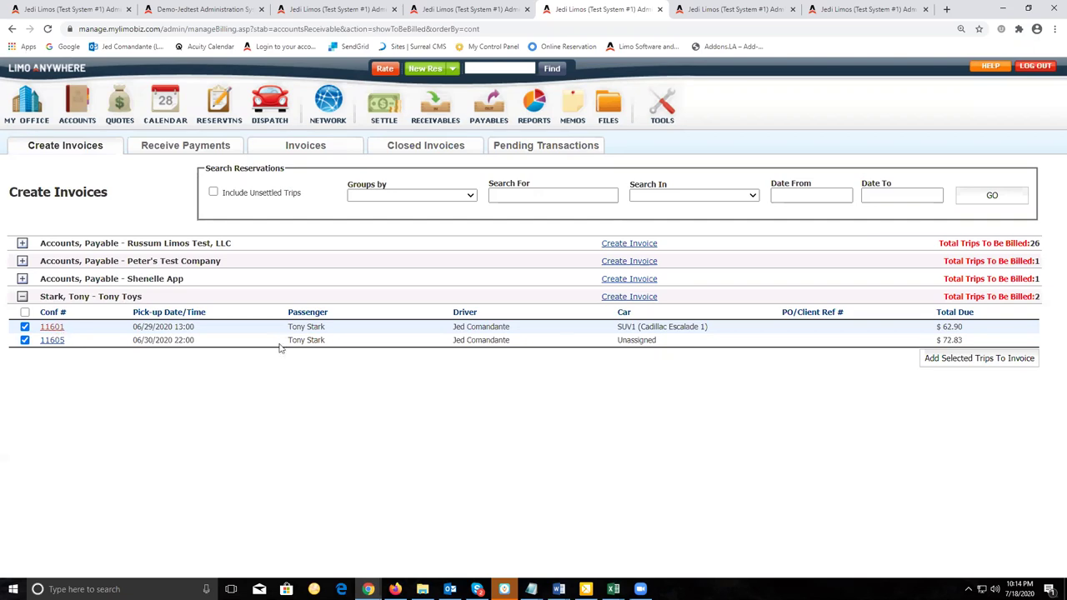
pyautogui.click(961, 364)
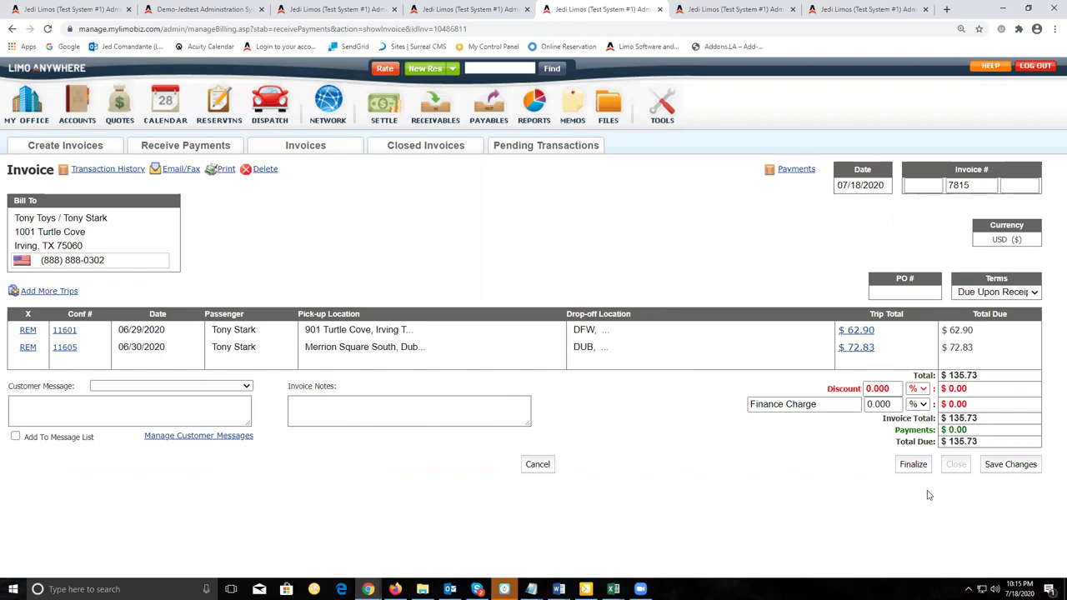
# Step: Finalize invoice 7815, then check the Email/Fax document choices and close without sending
pyautogui.click(912, 464)
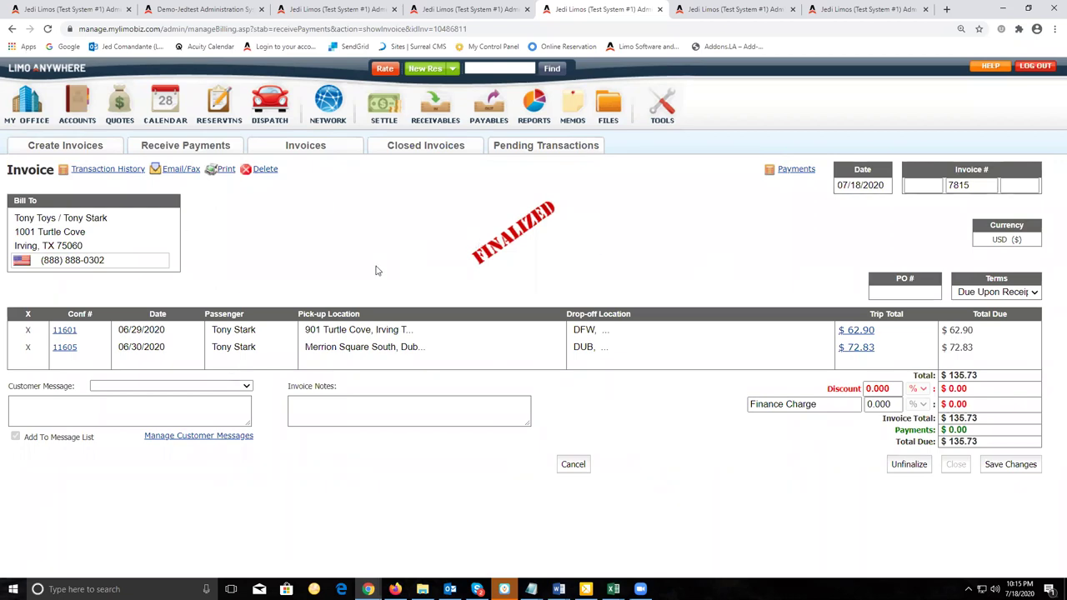
pyautogui.click(187, 175)
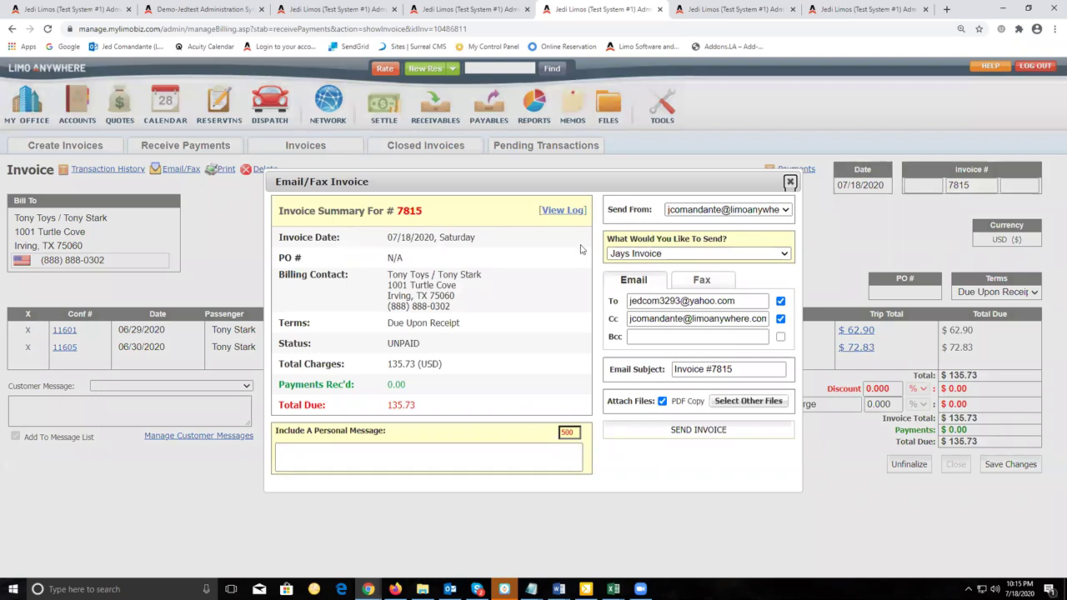
pyautogui.click(718, 257)
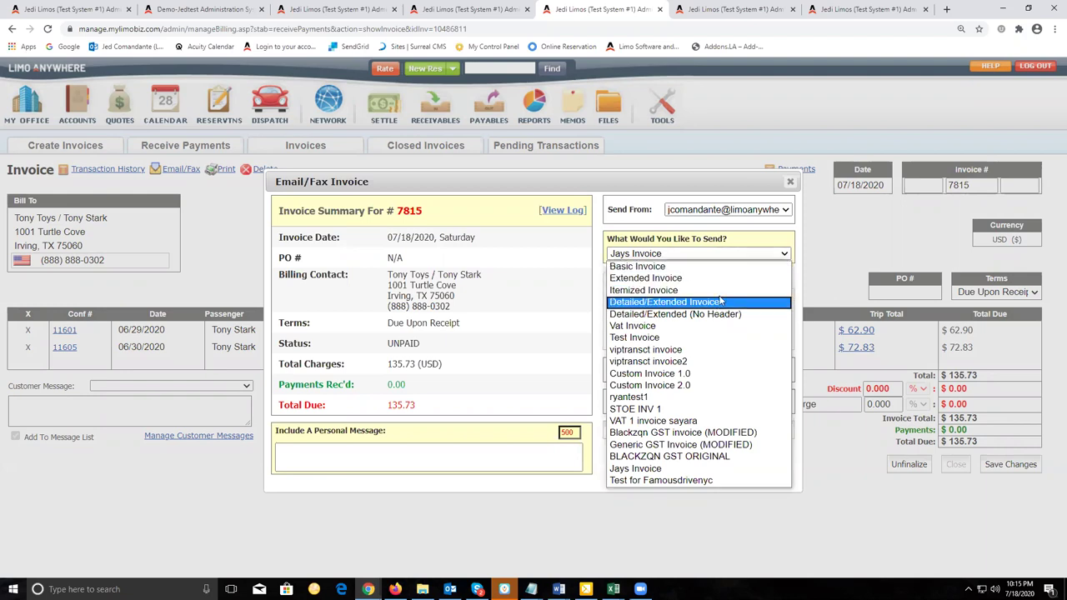
pyautogui.click(790, 182)
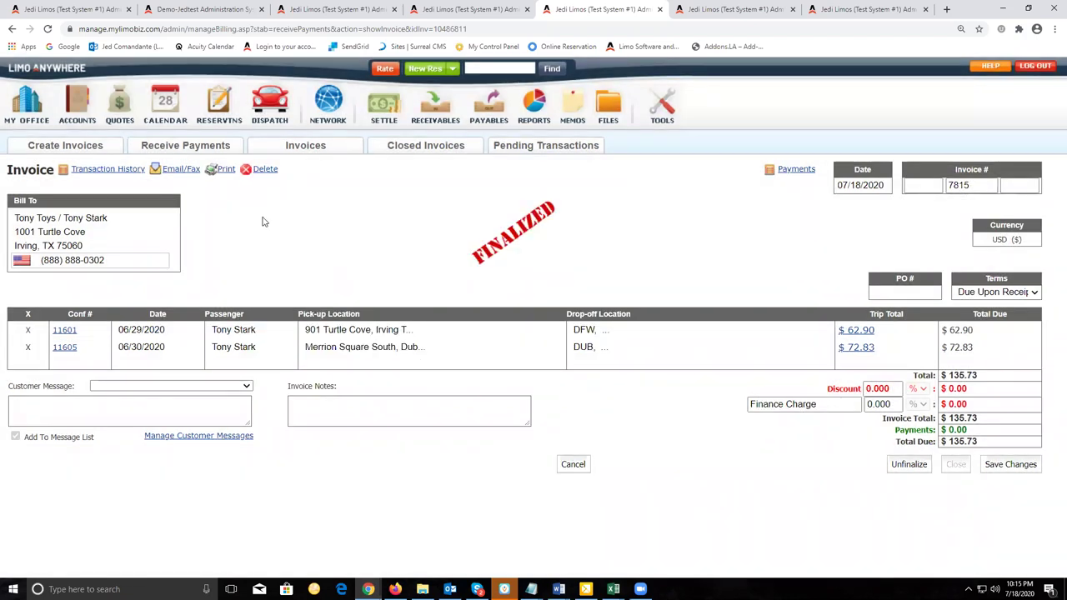
# Step: Open the Basic Invoice printout of invoice 7815 and cancel its print preview
pyautogui.click(225, 170)
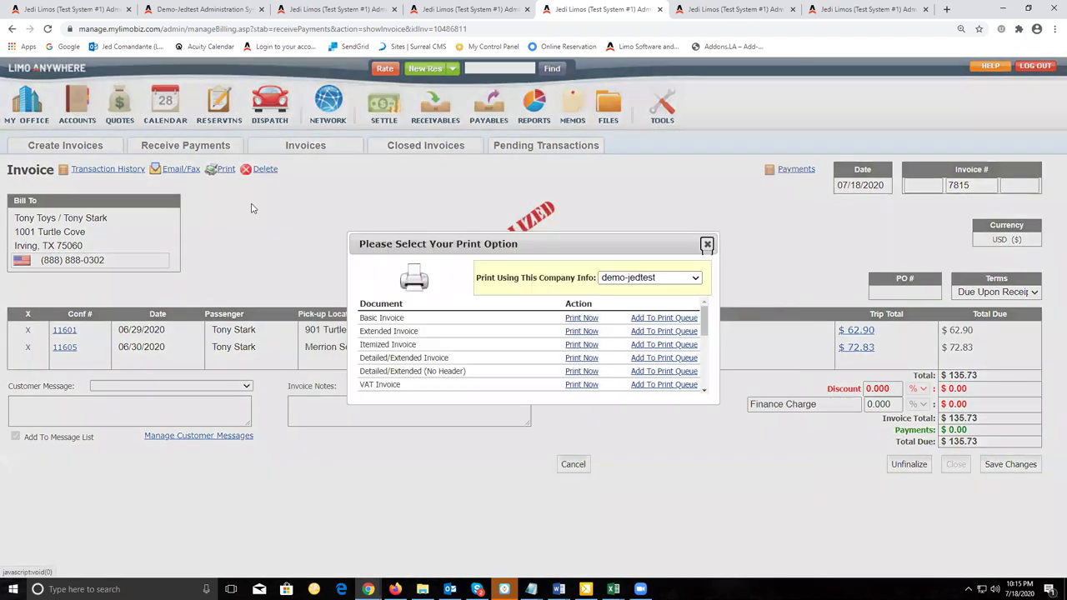
pyautogui.click(582, 319)
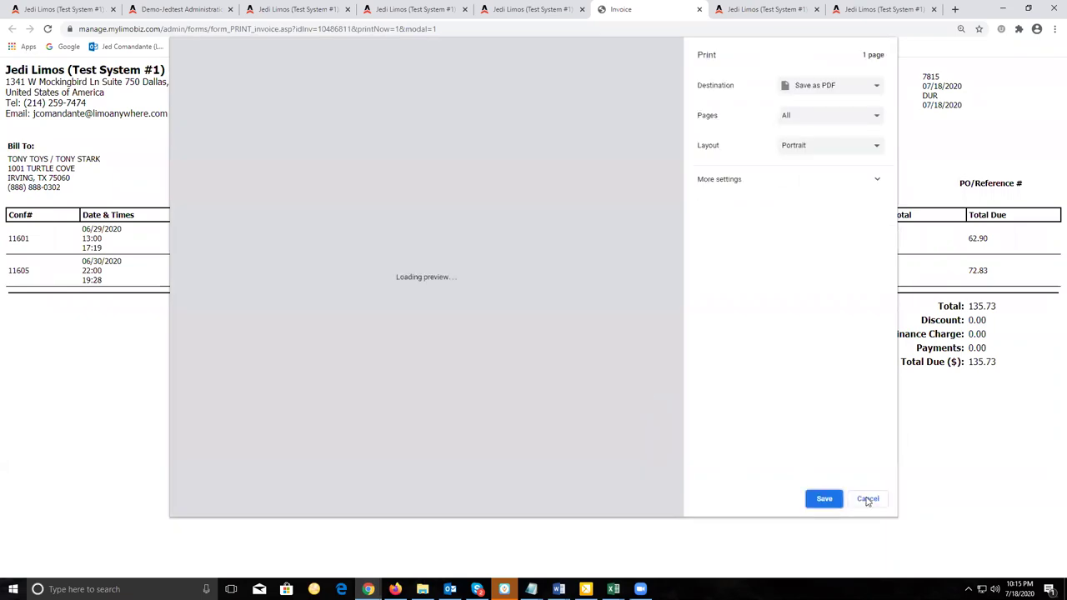
pyautogui.click(866, 501)
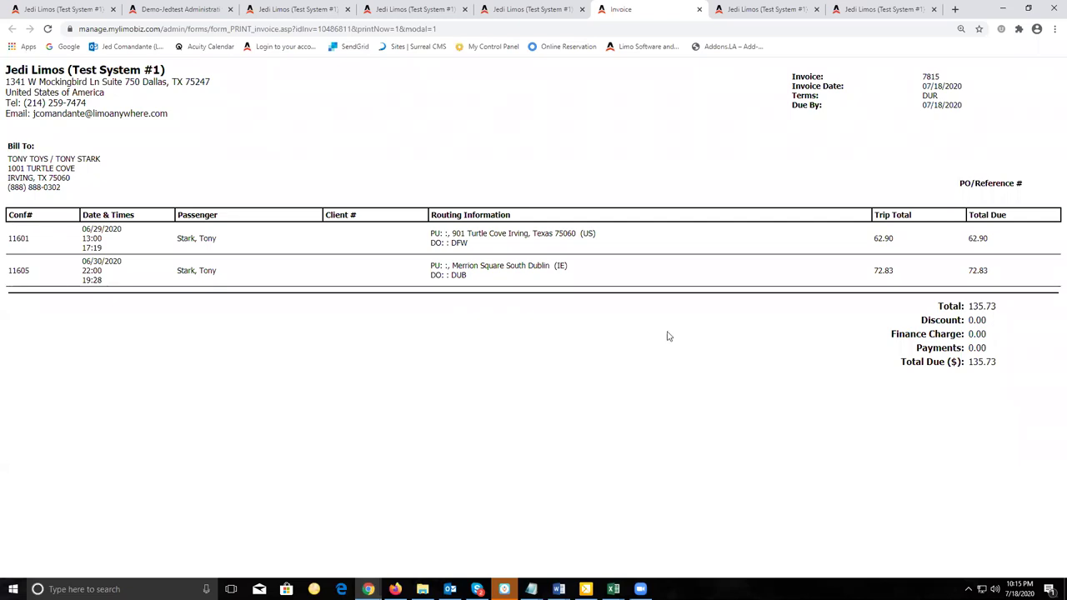
pyautogui.click(389, 12)
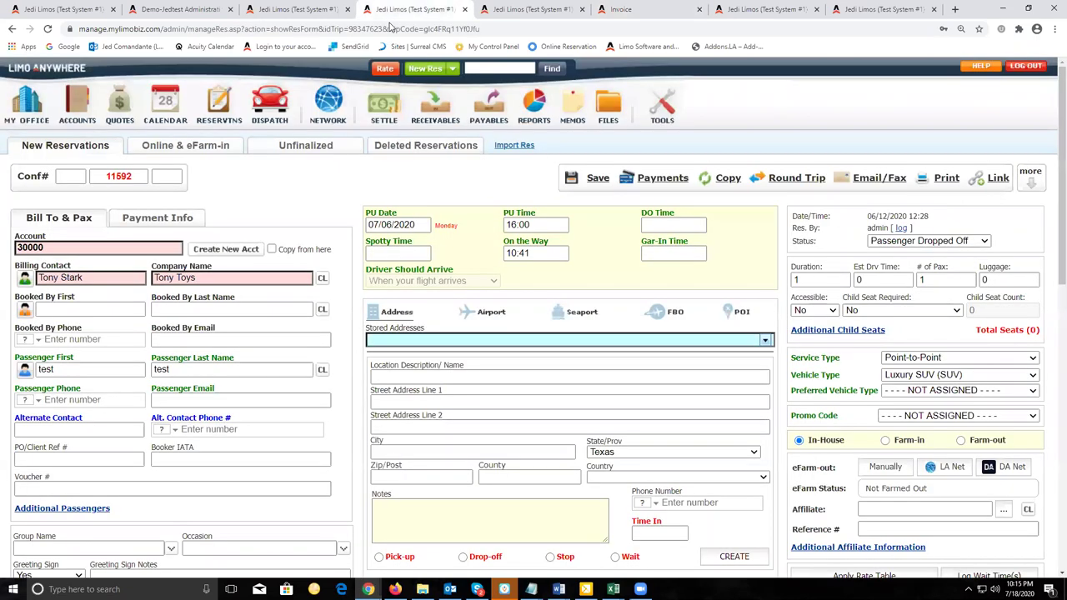
pyautogui.click(768, 9)
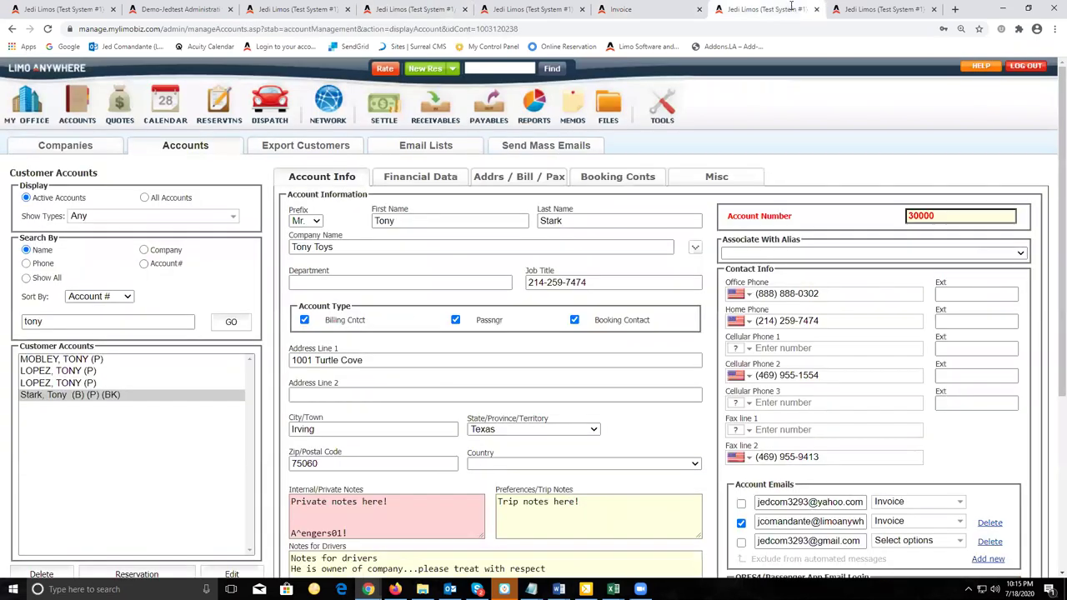
pyautogui.click(850, 12)
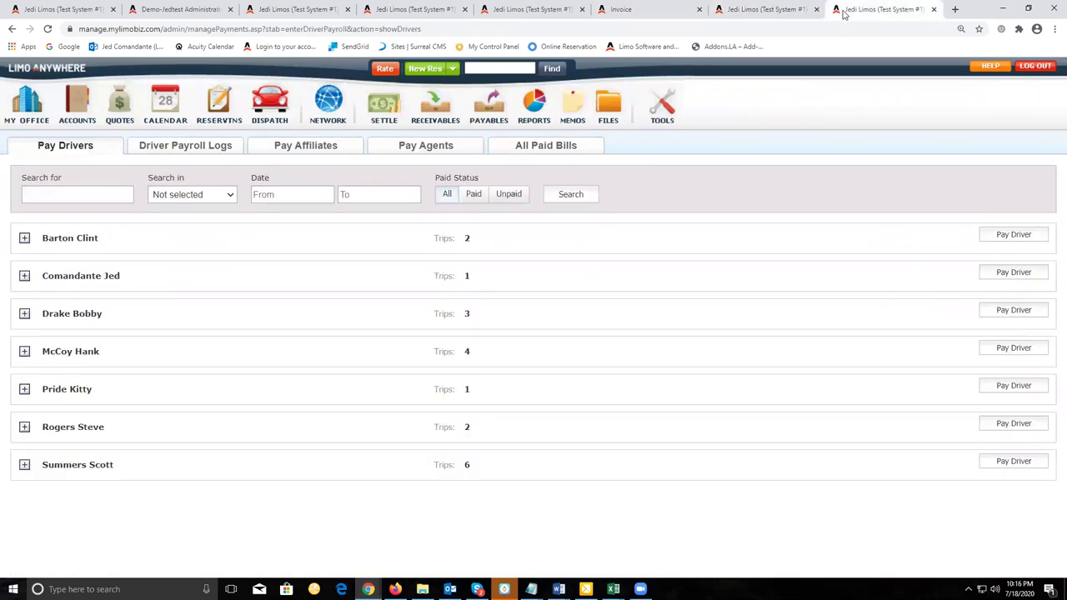
# Step: Open the Itemized Invoice printout of invoice 7815 and cancel its print preview
pyautogui.hotkey('ctrl', '5')
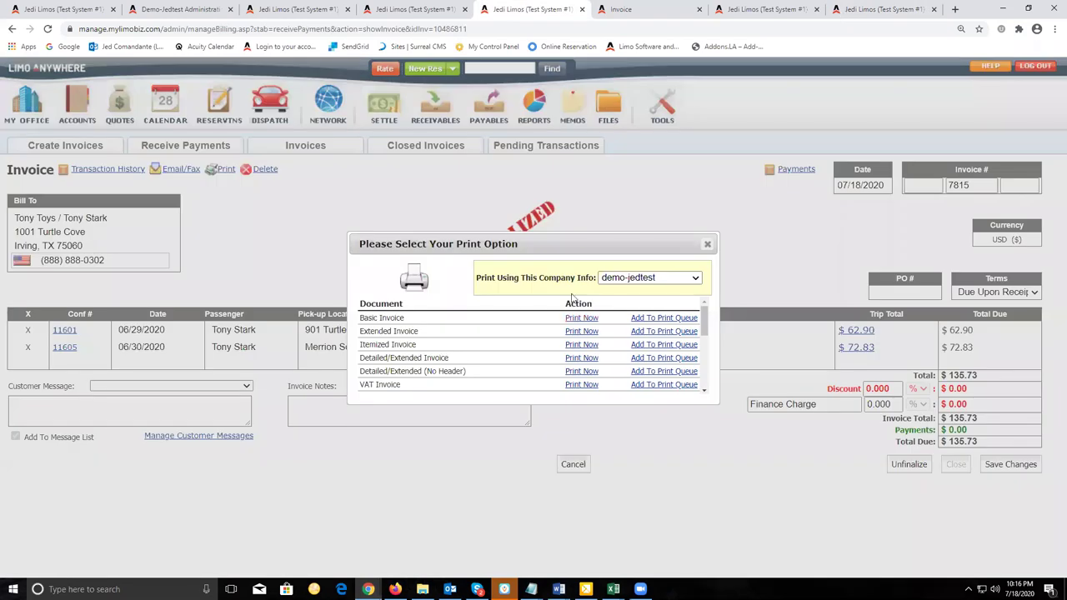
pyautogui.click(579, 345)
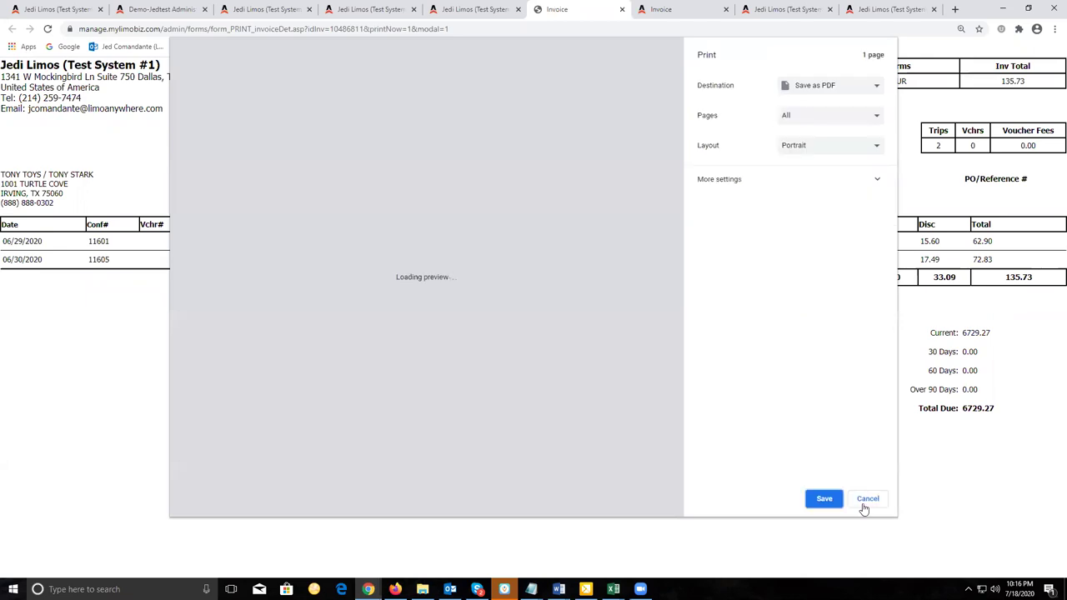
pyautogui.click(865, 503)
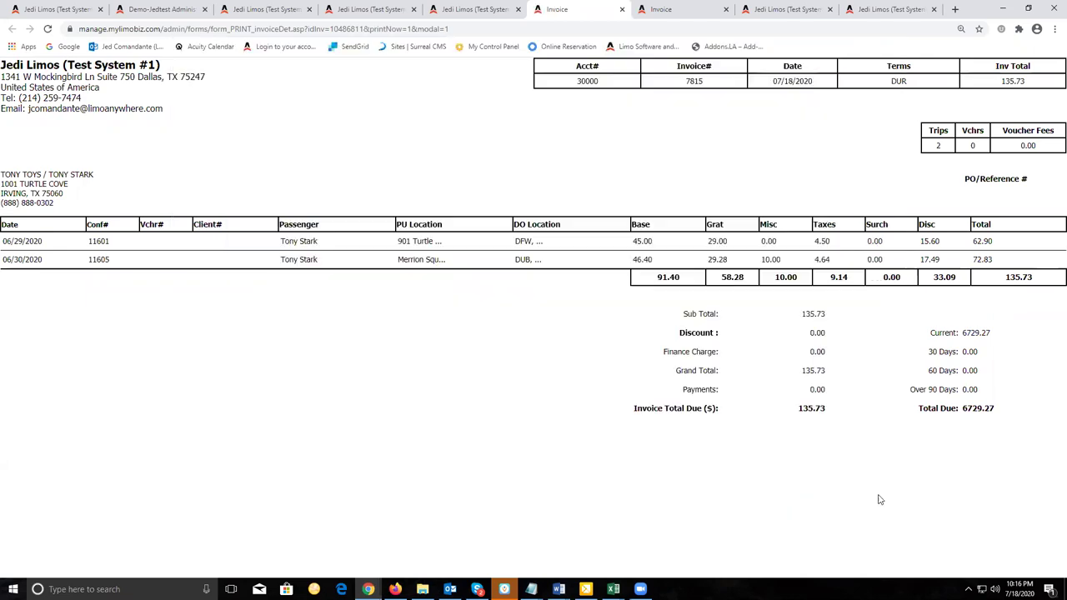
pyautogui.click(790, 10)
pyautogui.click(875, 9)
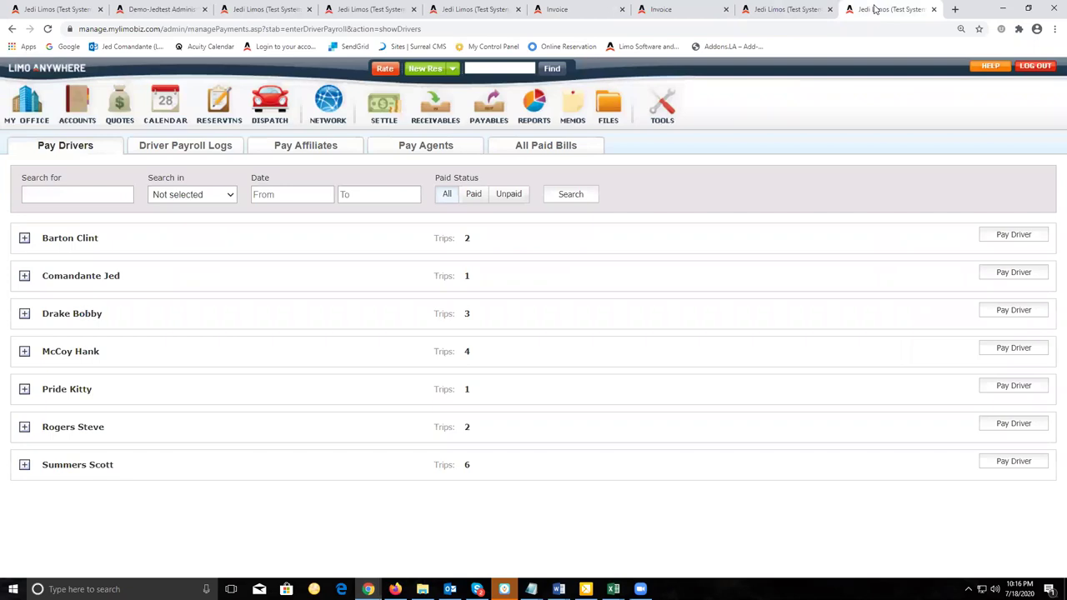
pyautogui.click(466, 10)
# Step: Compare the basic and itemized invoice layouts, both totalling $135.73, across their tabs
pyautogui.hotkey('ctrl', 'shift', 'Tab')
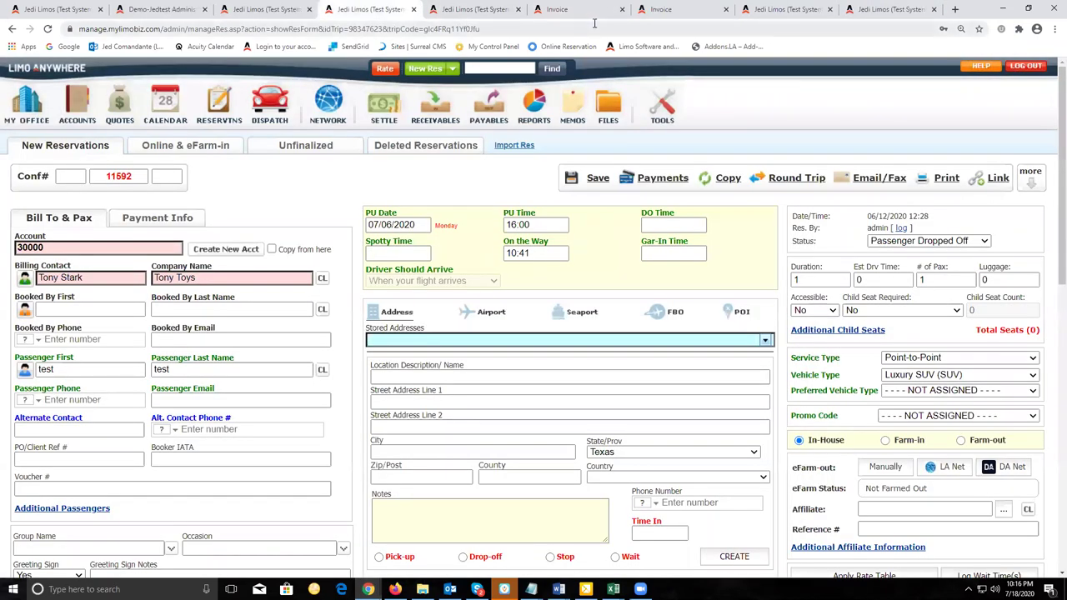
pyautogui.hotkey('ctrl', 'Tab')
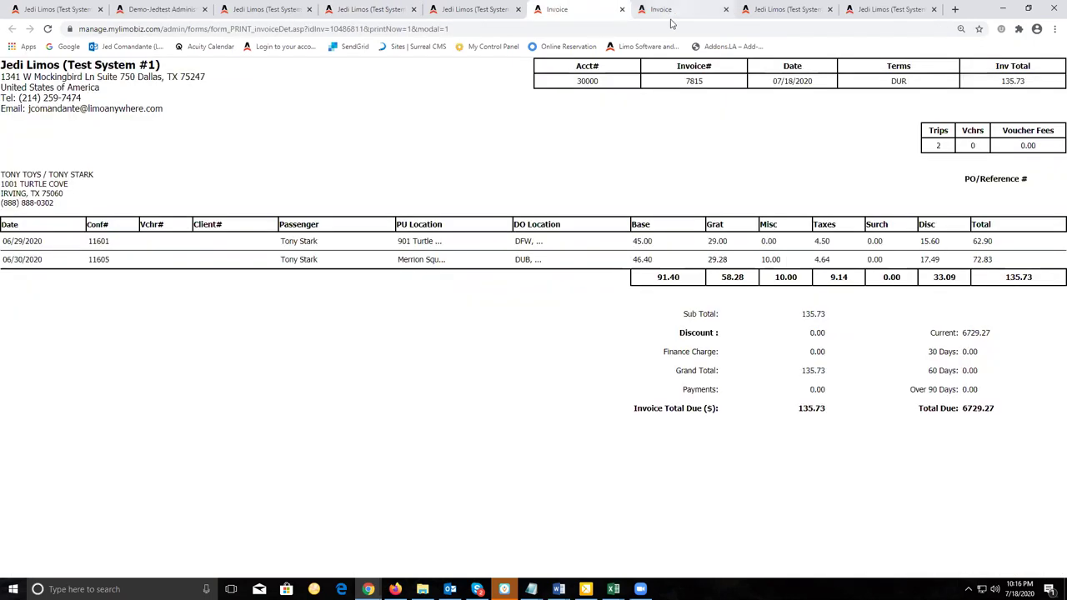
pyautogui.hotkey('ctrl', 'Tab')
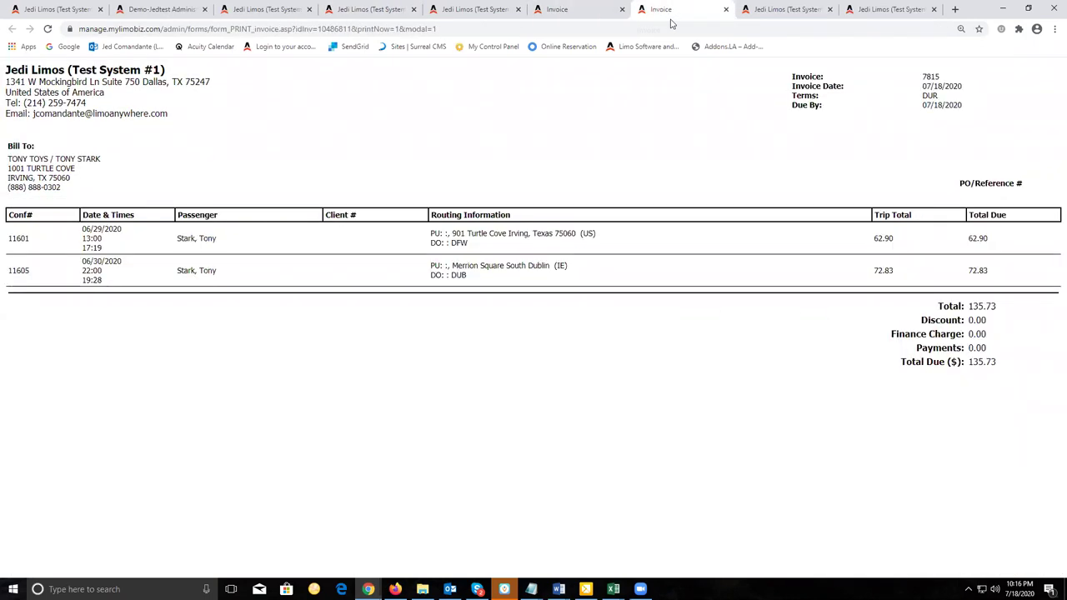
pyautogui.click(610, 20)
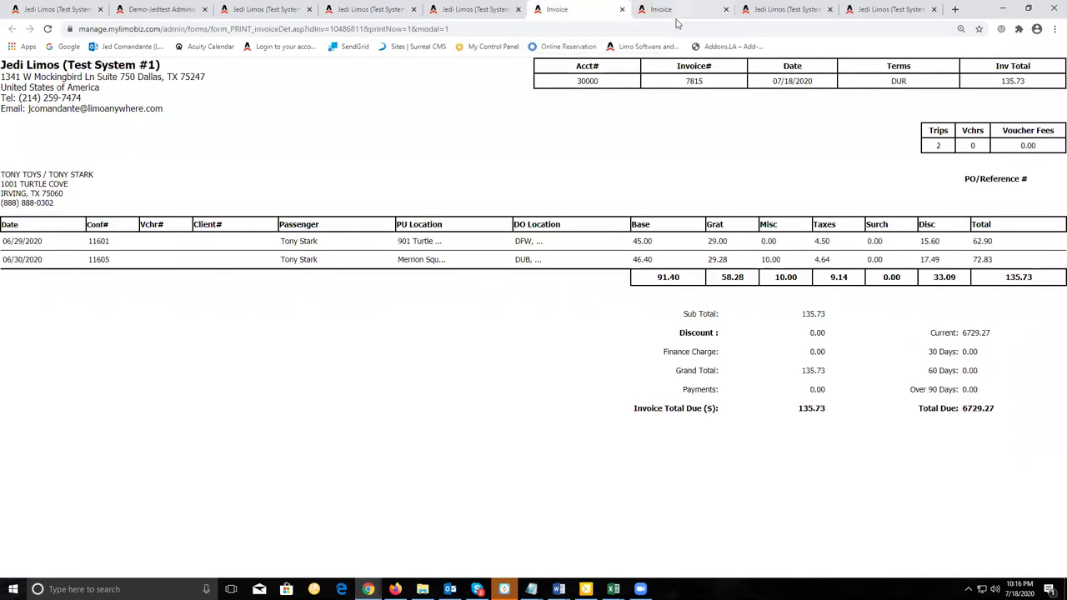
pyautogui.click(677, 20)
pyautogui.click(600, 23)
pyautogui.click(635, 23)
pyautogui.hotkey('ctrl', 'shift', 'Tab')
pyautogui.hotkey('ctrl', 'shift', 'Tab')
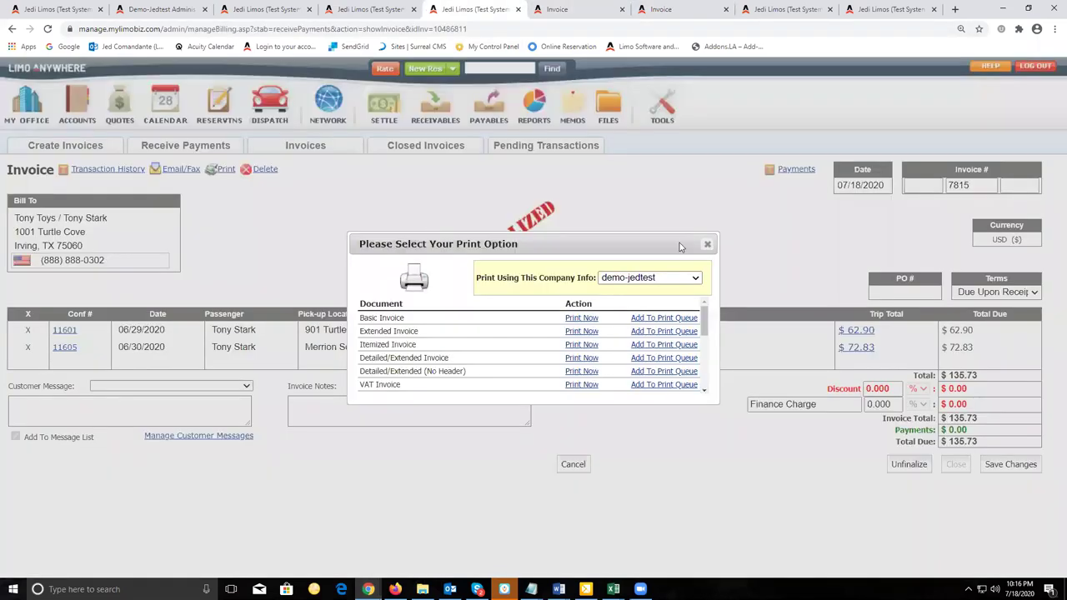
# Step: Email invoice 7815 as an Itemized Invoice, then close the Email/Fax form
pyautogui.click(255, 211)
pyautogui.click(176, 169)
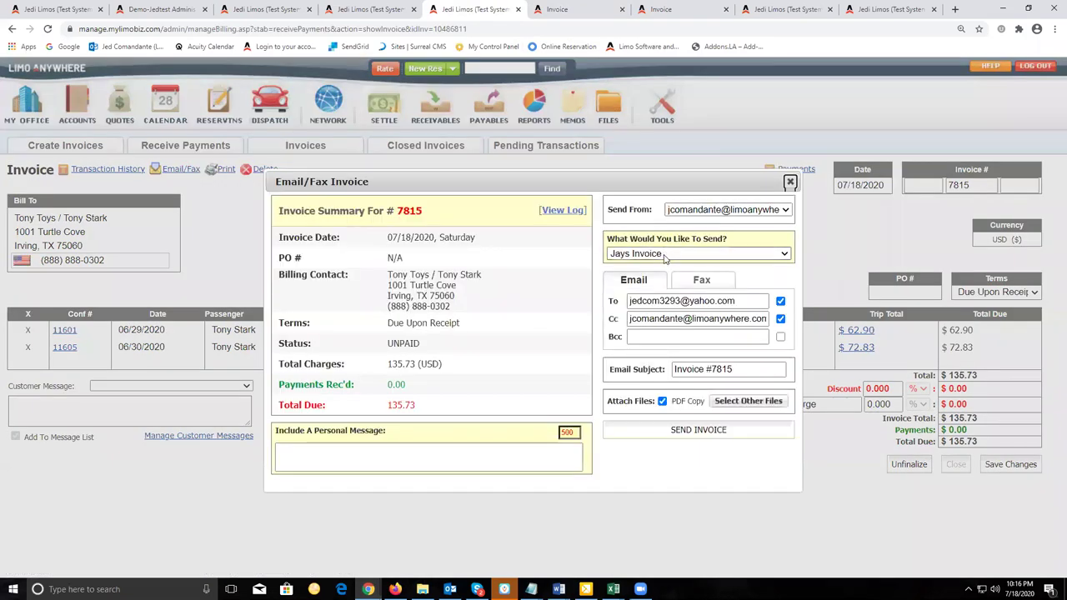
pyautogui.click(664, 253)
pyautogui.click(672, 290)
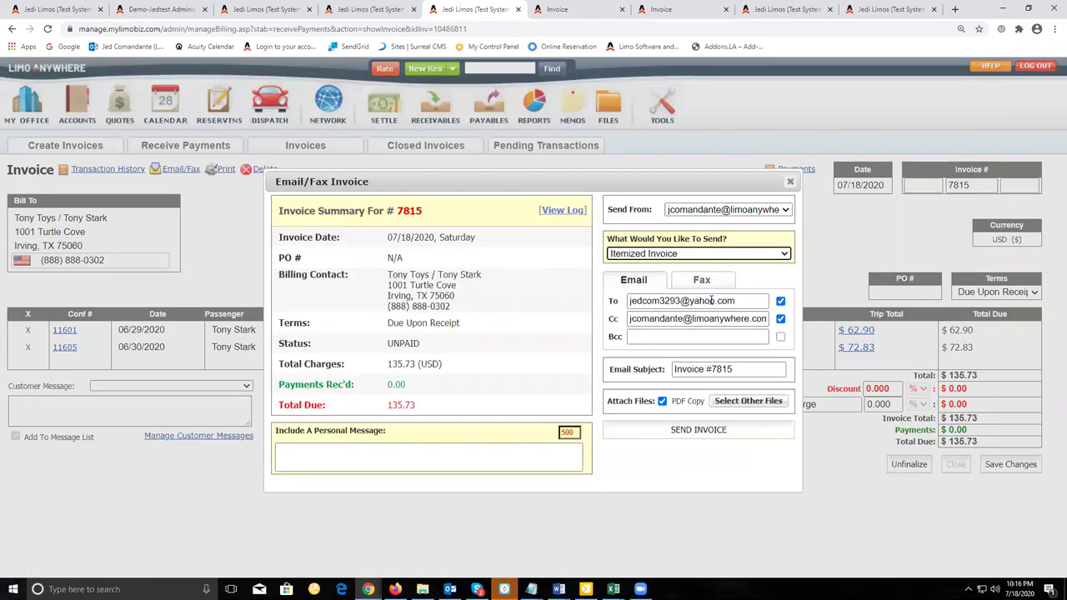
pyautogui.click(700, 434)
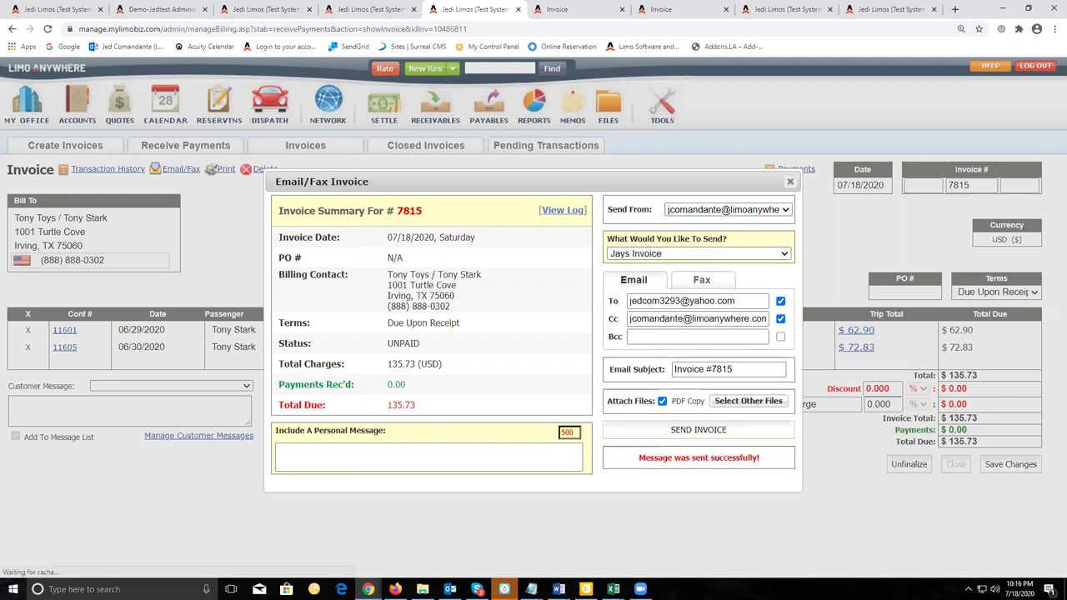
pyautogui.click(789, 182)
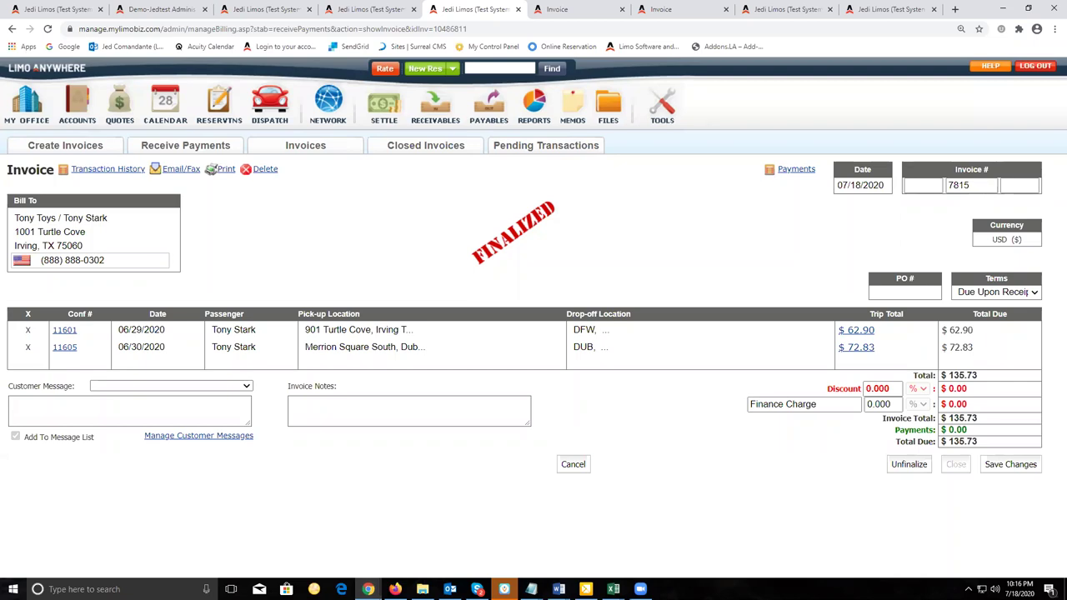
# Step: List billable trips on the Create Invoices page, including unsettled trips
pyautogui.click(64, 145)
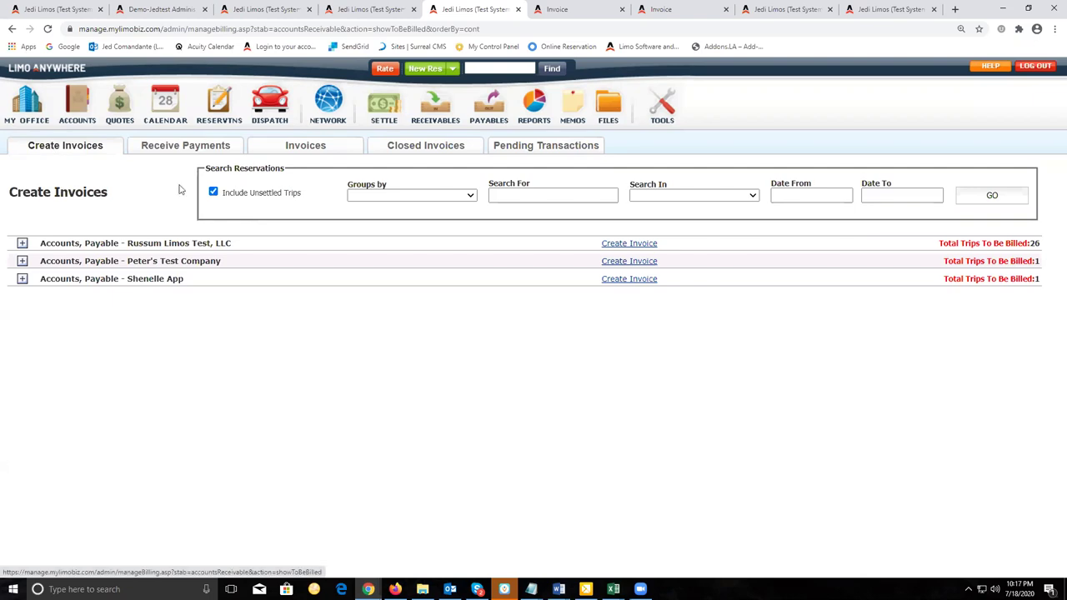
pyautogui.click(993, 198)
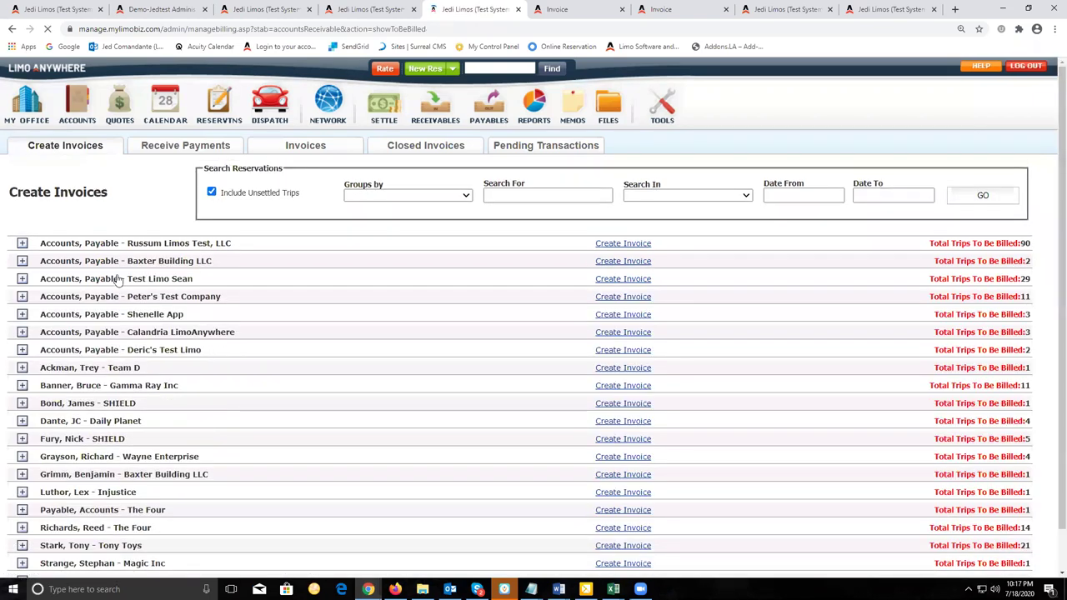
pyautogui.scroll(-1, 134, 459)
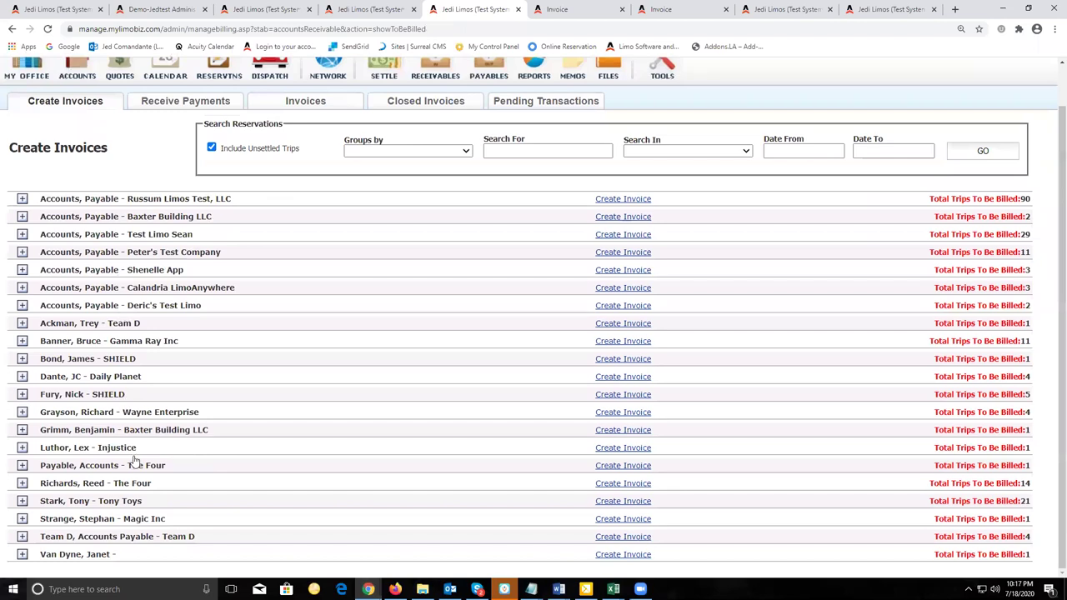
# Step: Add Tony Toys trips 11635, 11594, 11628 and 11634 to a new invoice
pyautogui.click(23, 501)
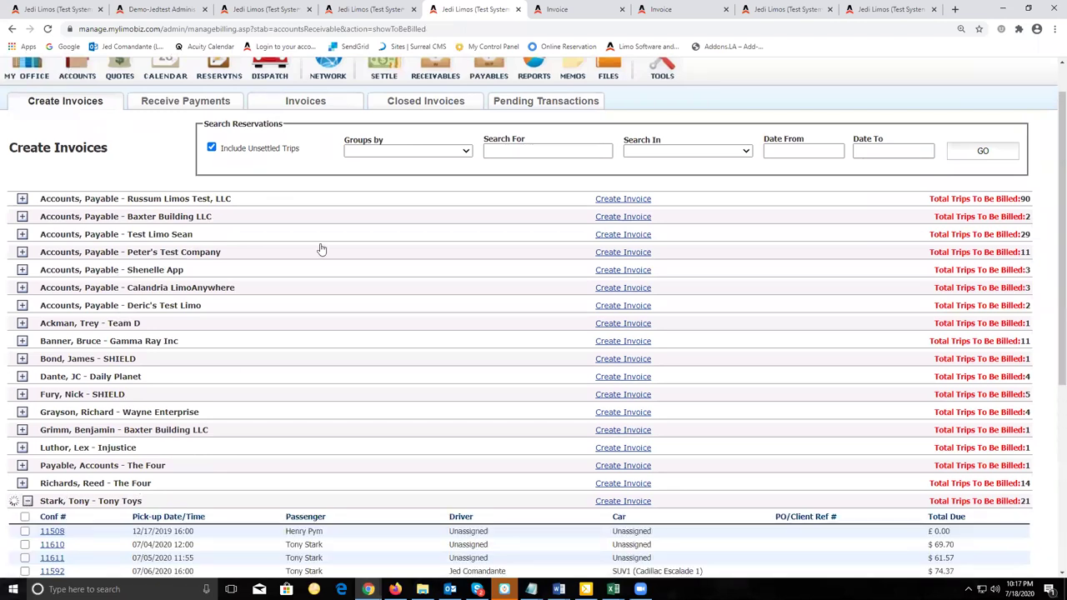
pyautogui.scroll(-4, 321, 245)
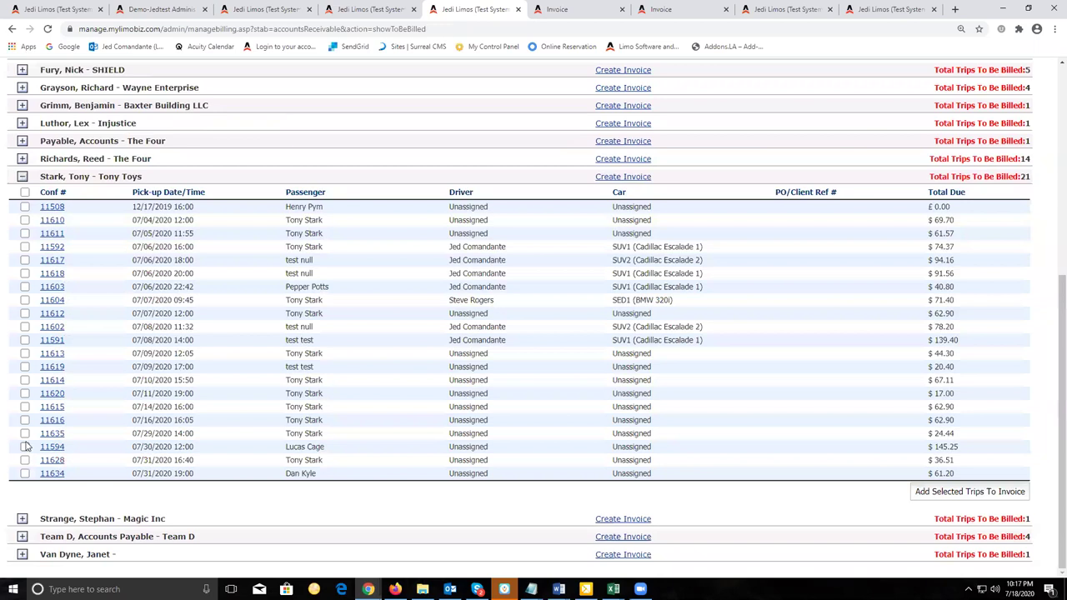
pyautogui.click(25, 433)
pyautogui.click(25, 446)
pyautogui.click(25, 460)
pyautogui.click(25, 473)
pyautogui.click(964, 494)
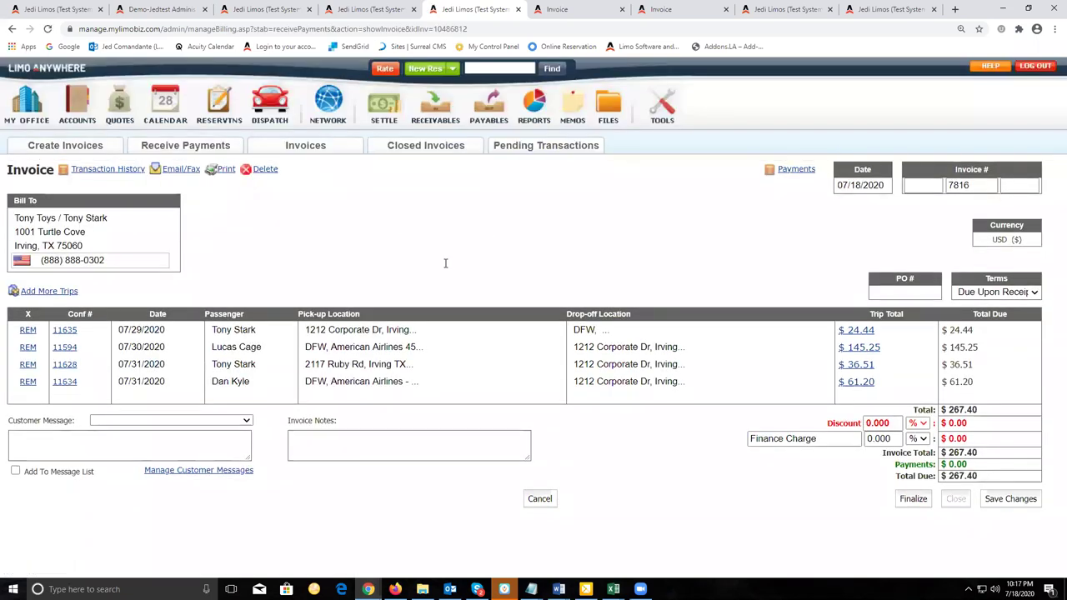
# Step: Finalize invoice 7816 without emailing it, then go back to Create Invoices
pyautogui.click(910, 498)
pyautogui.click(182, 171)
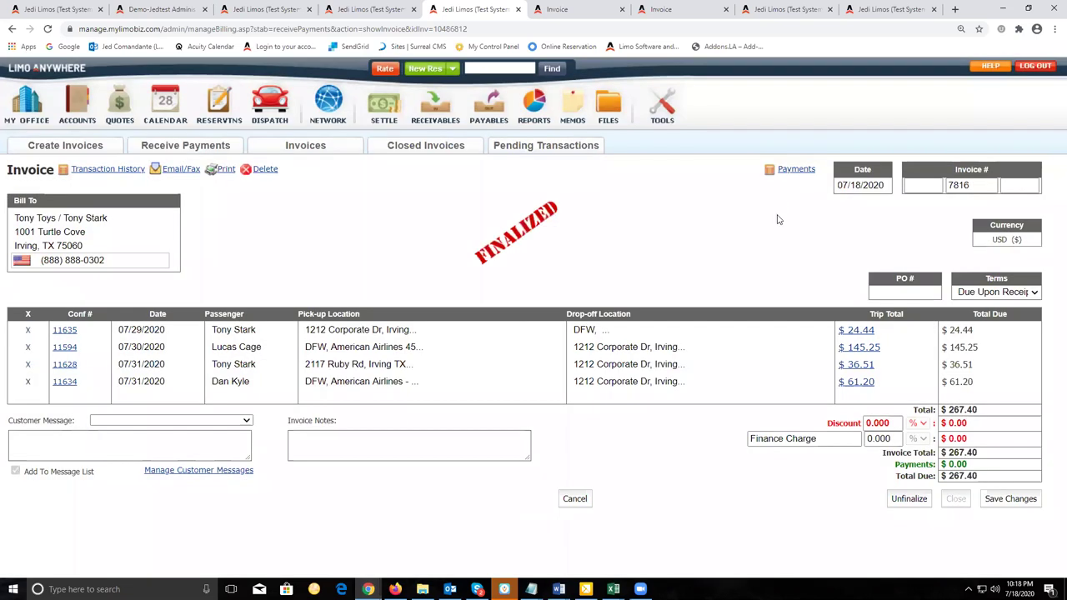
pyautogui.click(790, 182)
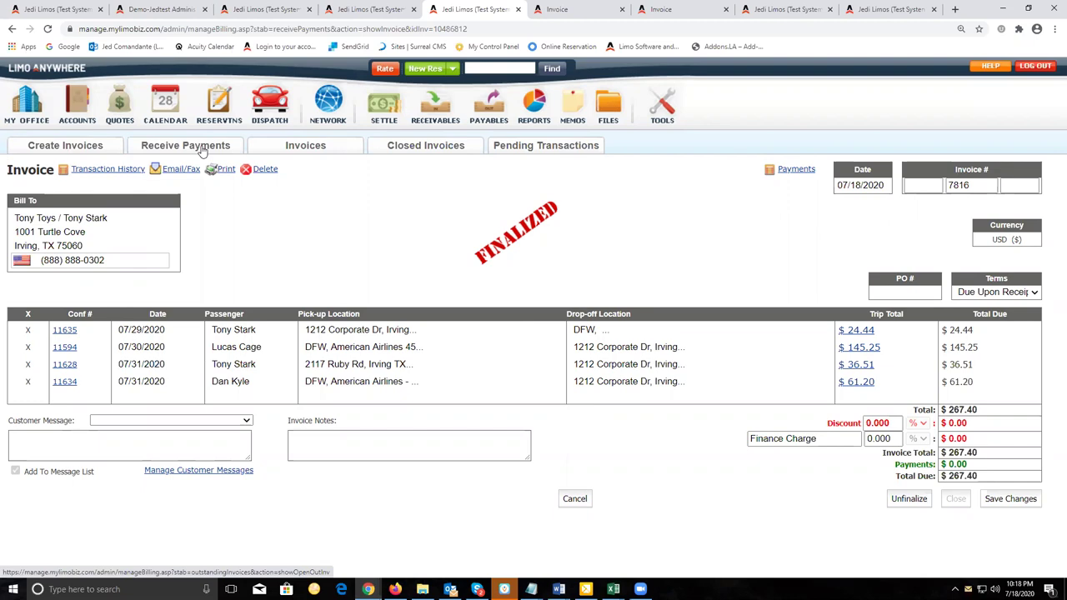
pyautogui.click(80, 148)
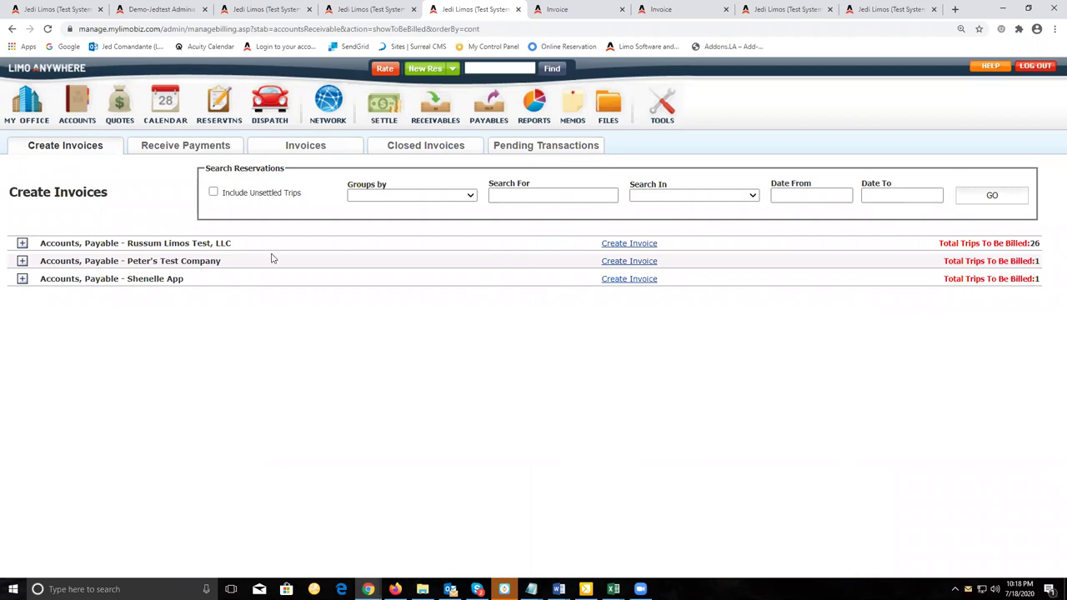
# Step: Apply $135.73 to invoice 7815 and $267.40 to 7816, then submit $403.13
pyautogui.click(179, 149)
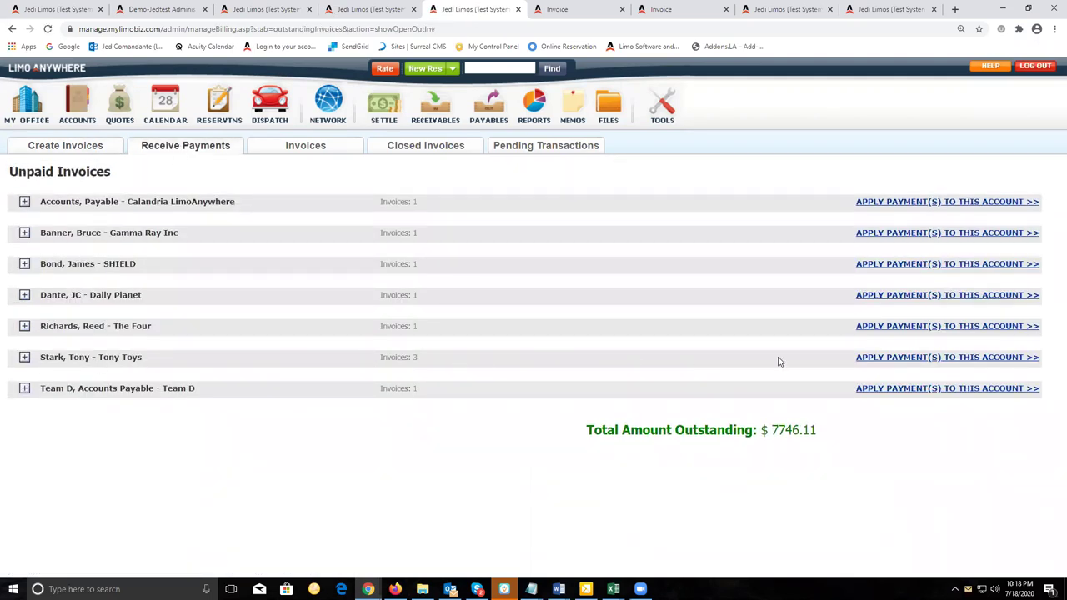
pyautogui.click(890, 357)
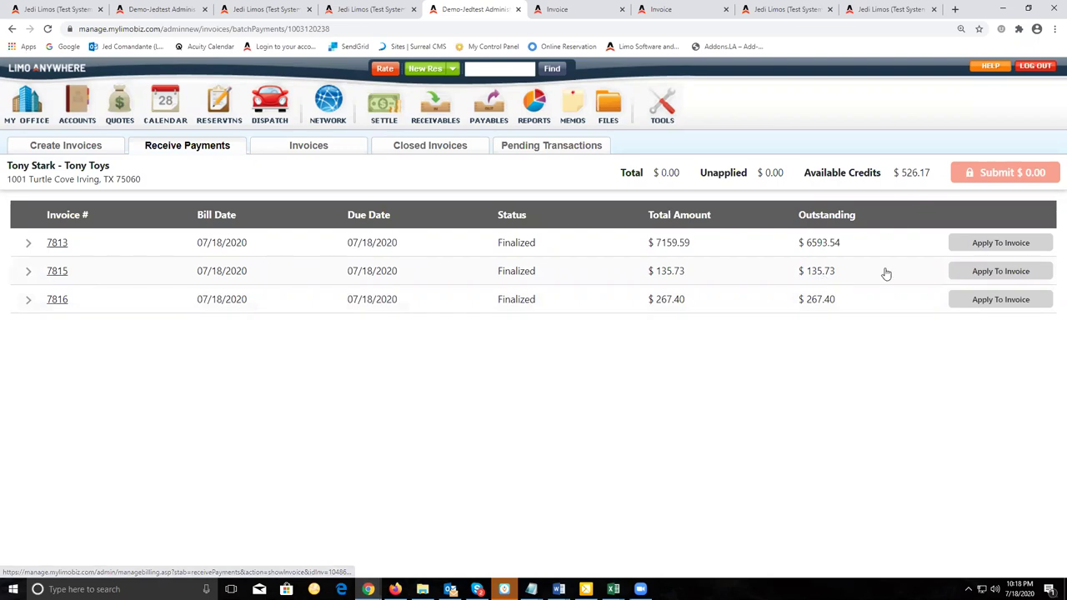
pyautogui.click(994, 269)
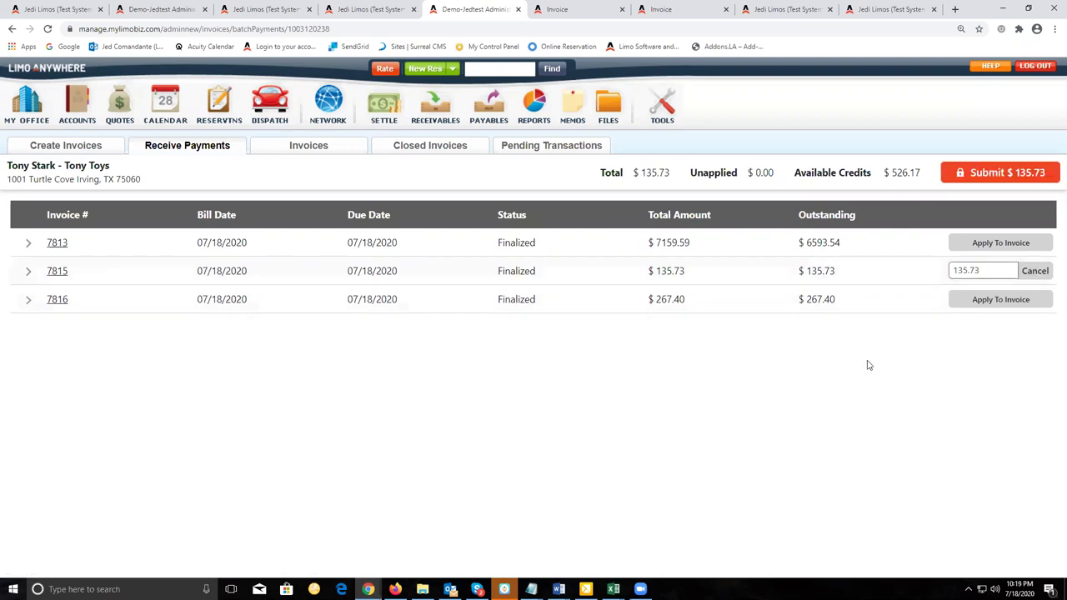
pyautogui.click(1034, 272)
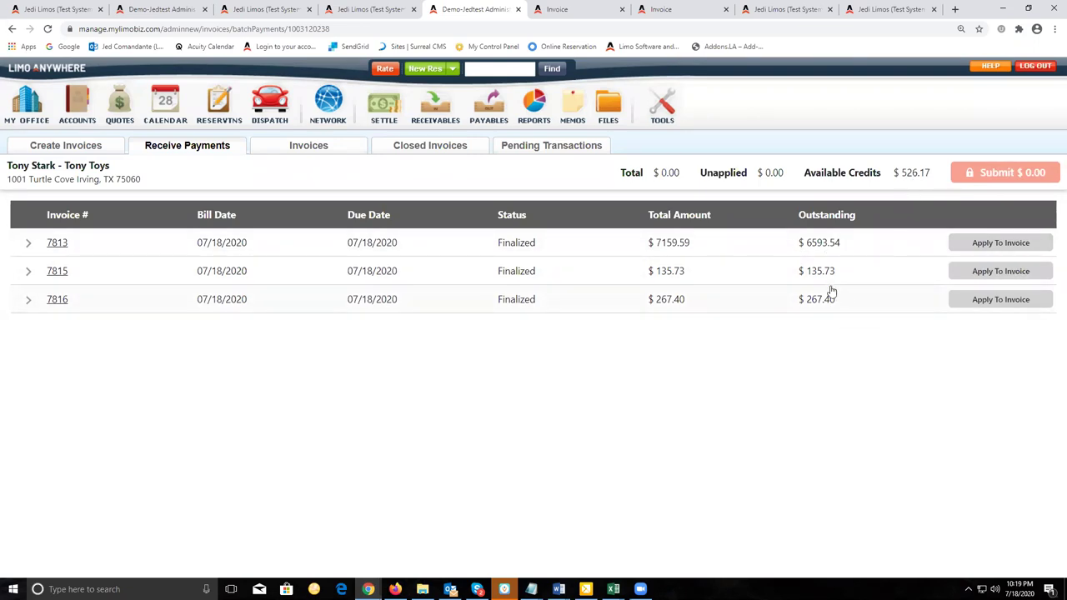
pyautogui.click(960, 273)
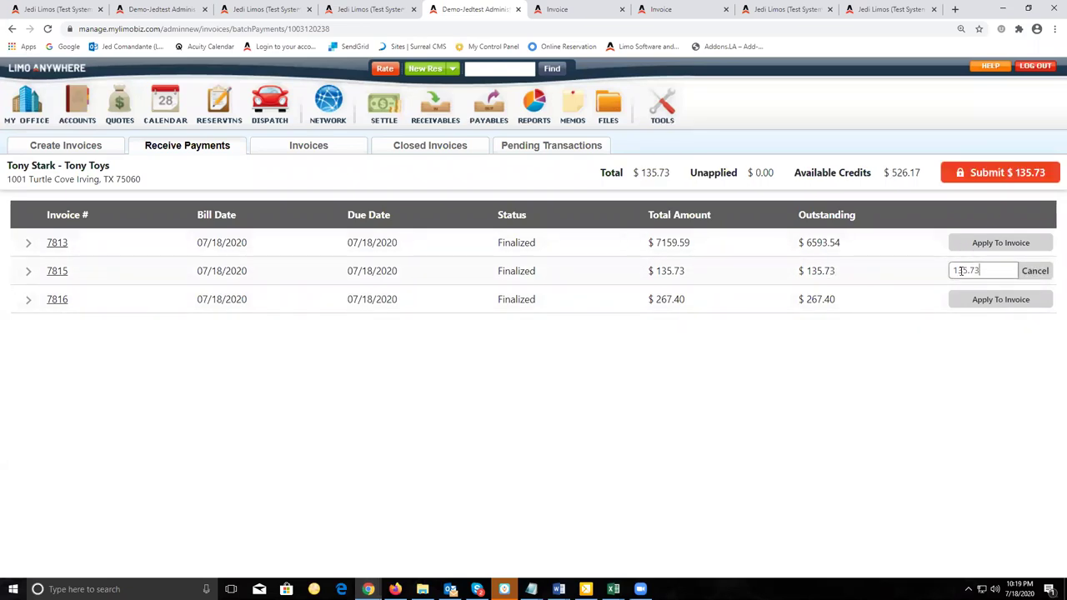
pyautogui.click(972, 303)
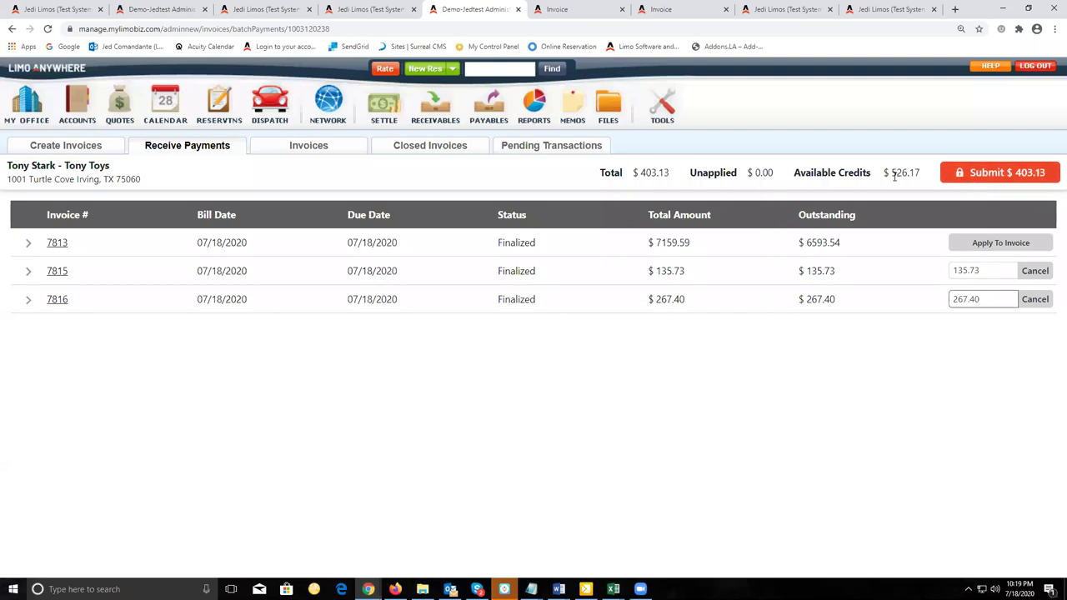
pyautogui.moveTo(892, 172); pyautogui.dragTo(918, 172)
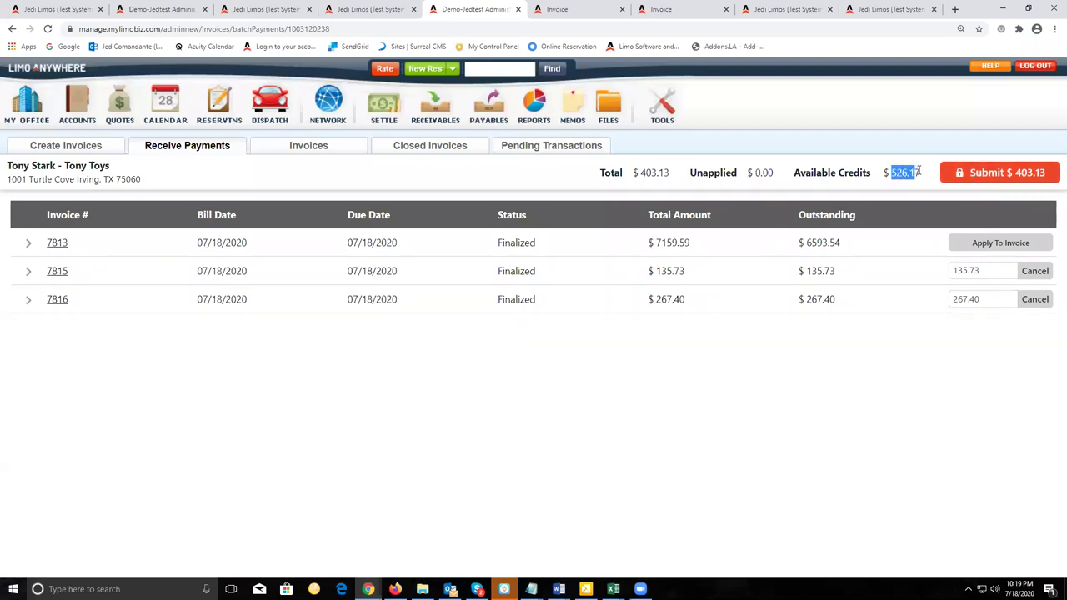
pyautogui.click(977, 175)
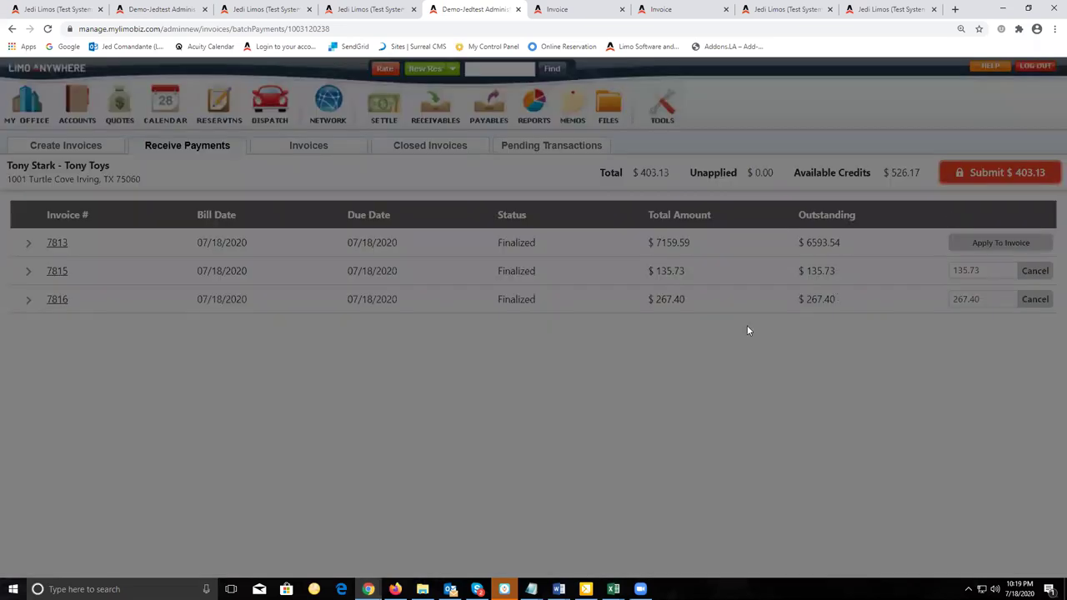
# Step: Submit the $403.13 customer payment using Credits as the payment method
pyautogui.click(575, 148)
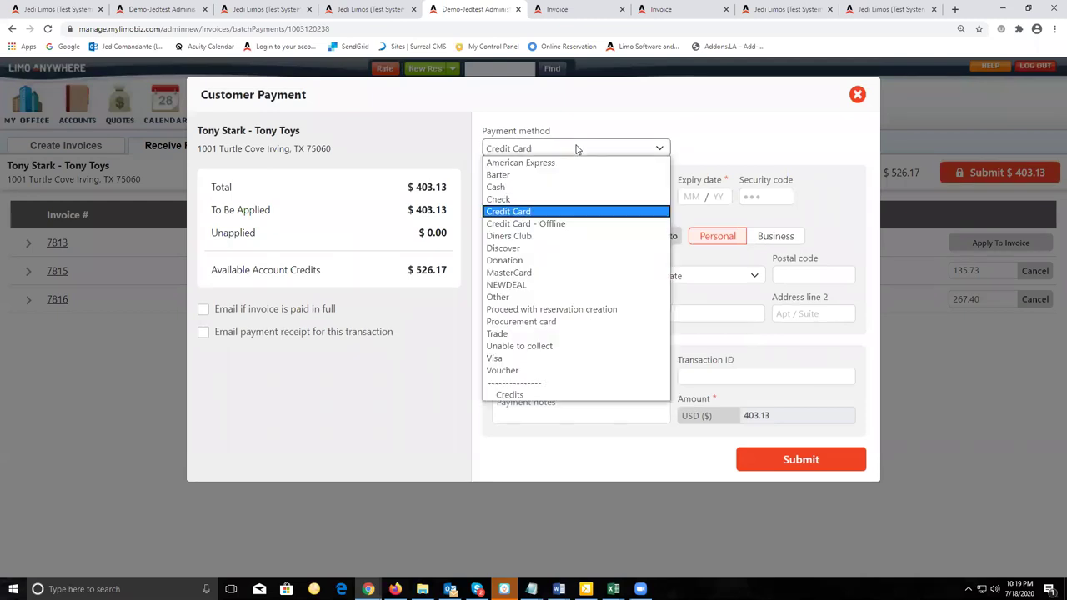
pyautogui.click(556, 395)
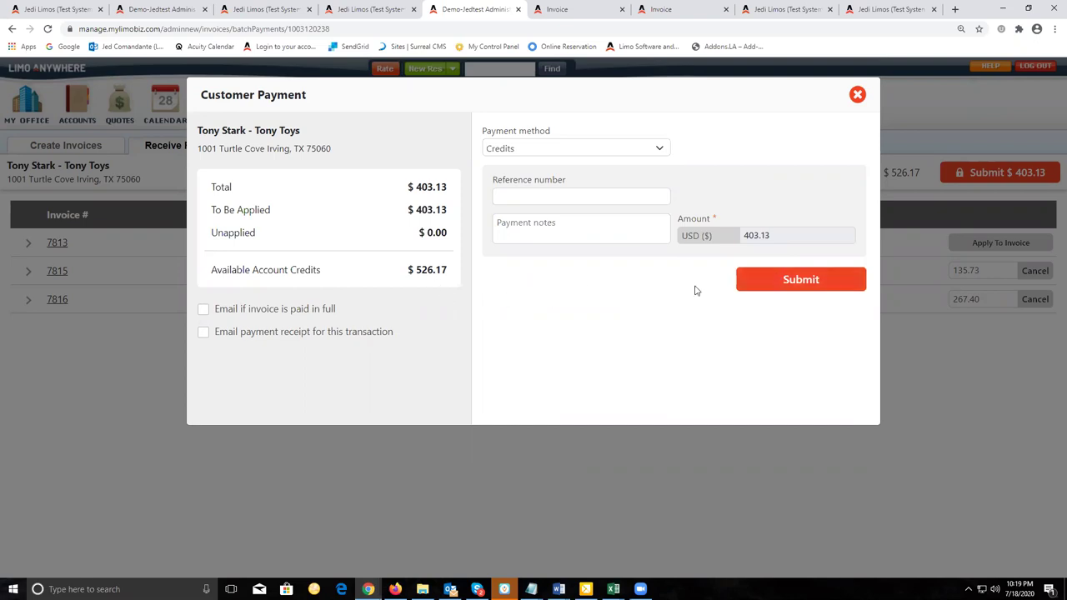
pyautogui.click(806, 286)
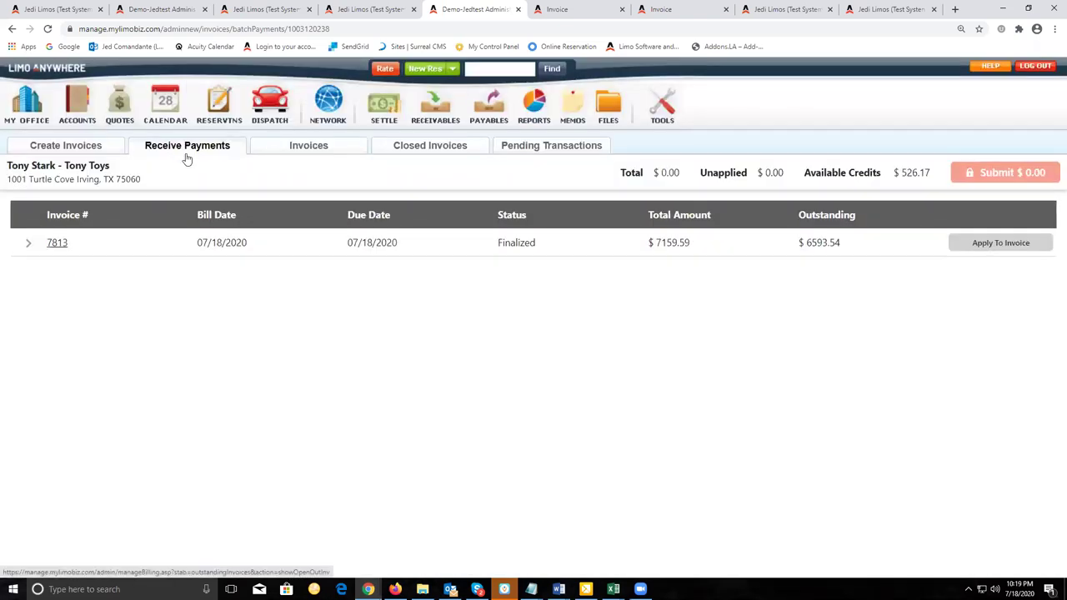
# Step: Reload Receive Payments to confirm available credits are now $123.04
pyautogui.rightClick(419, 304)
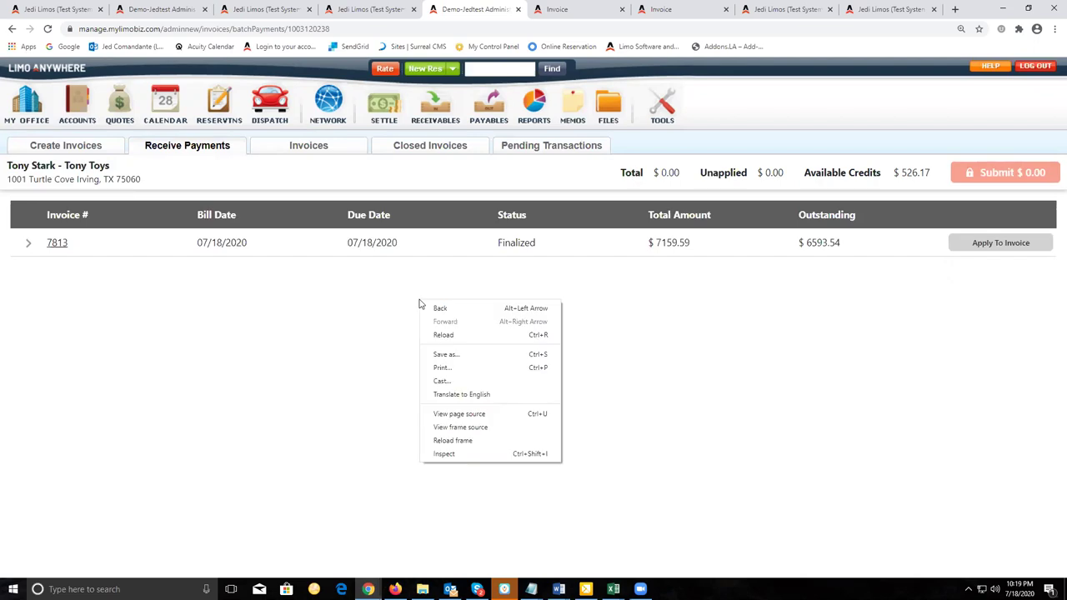
pyautogui.click(489, 334)
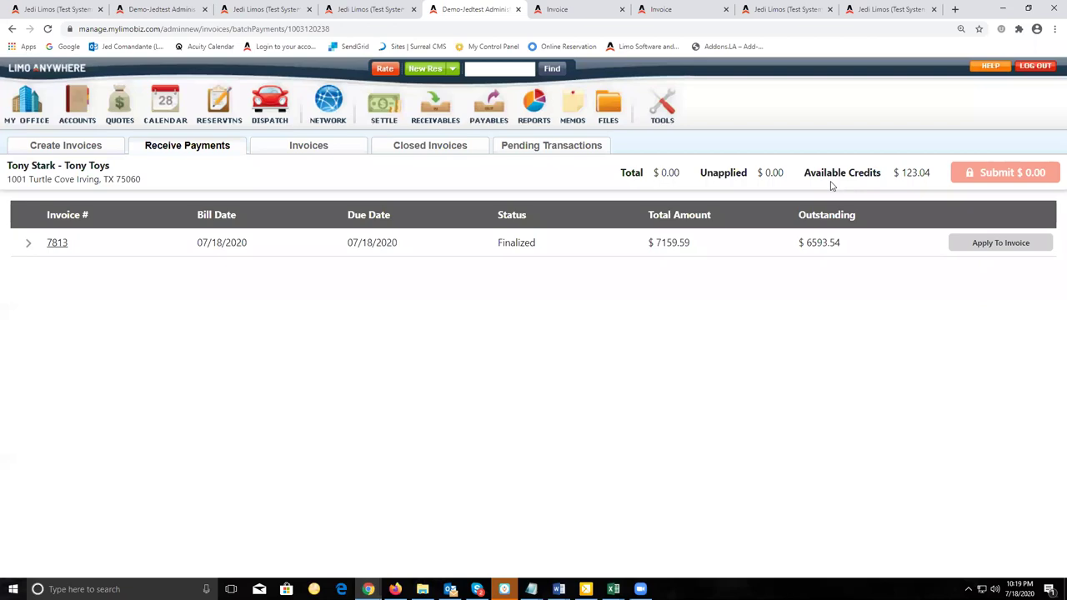
pyautogui.moveTo(900, 172); pyautogui.dragTo(933, 173)
pyautogui.click(831, 323)
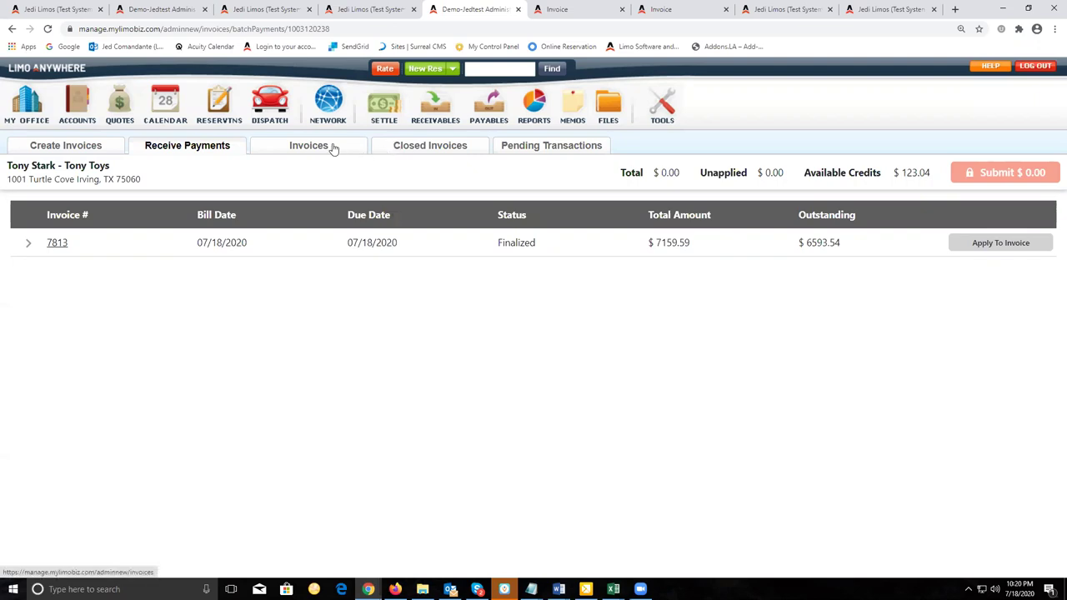
# Step: Browse to the last pages of the Closed Invoices and Invoices lists
pyautogui.click(415, 146)
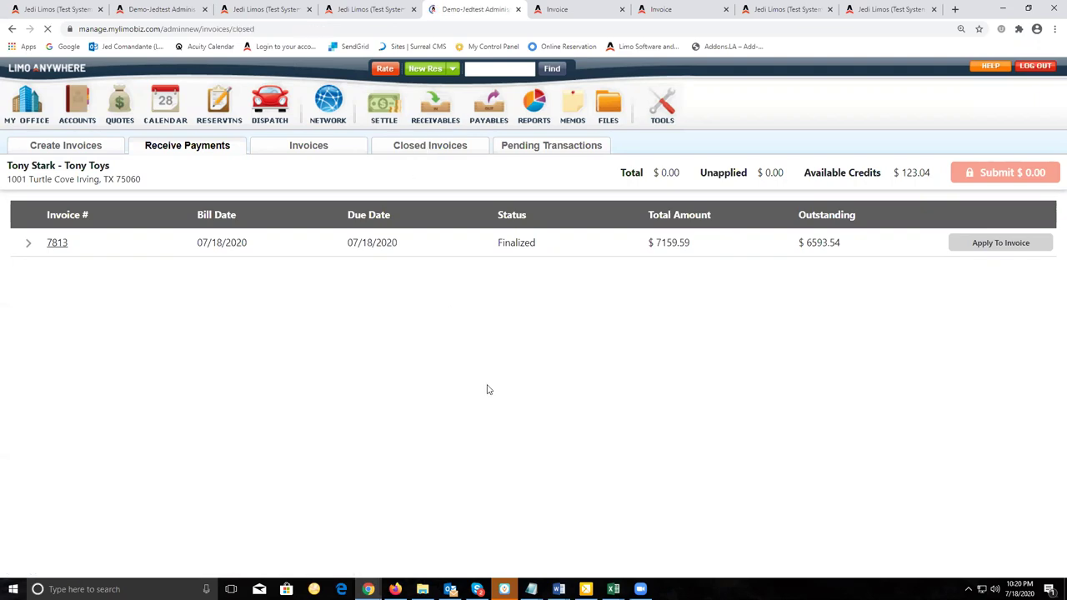
pyautogui.scroll(-4, 423, 388)
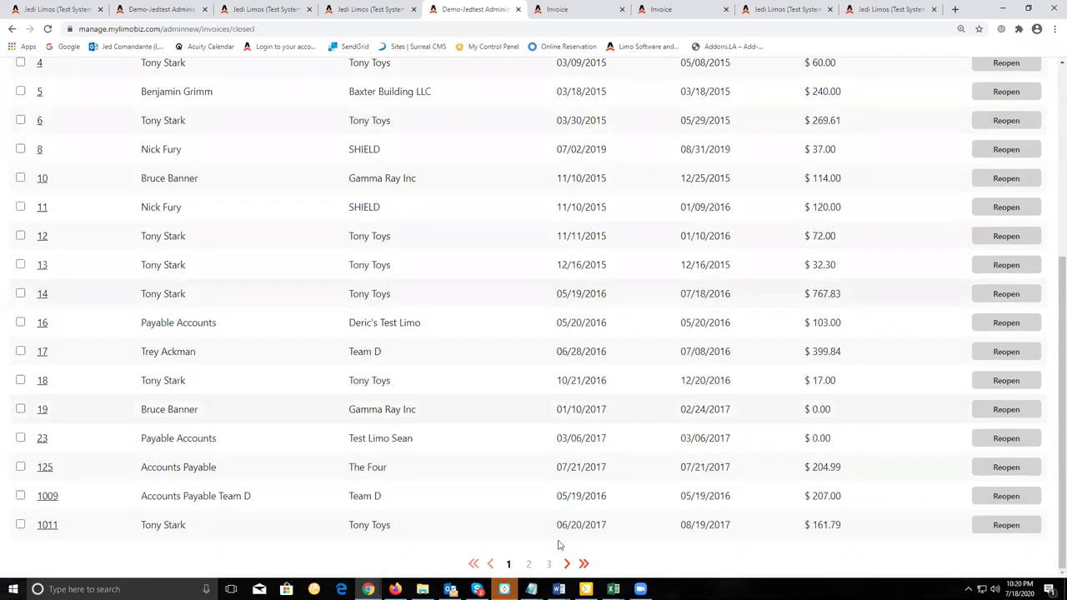
pyautogui.click(584, 564)
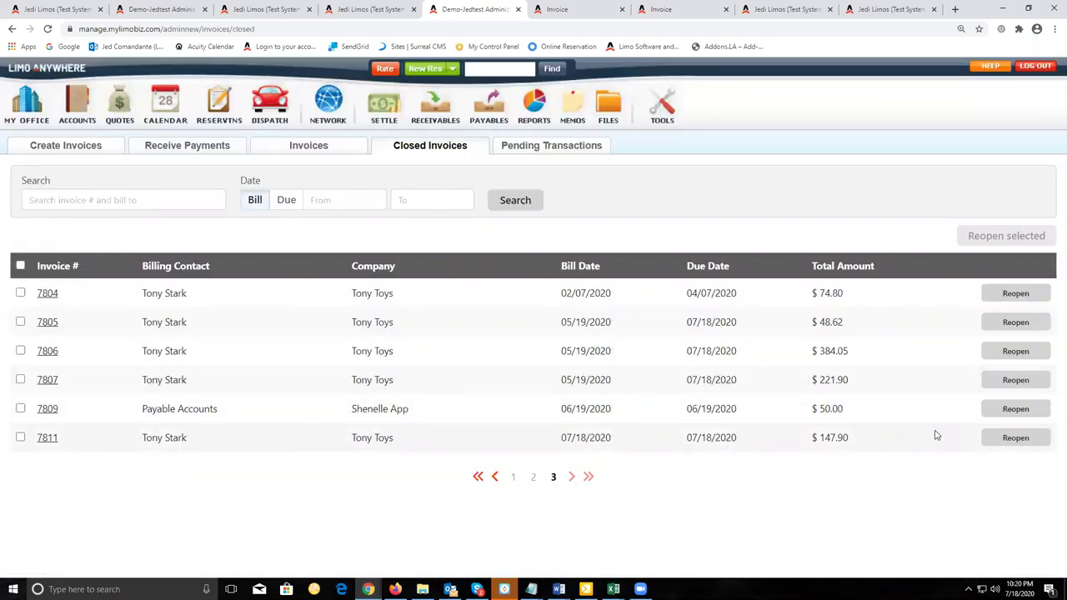
pyautogui.click(332, 150)
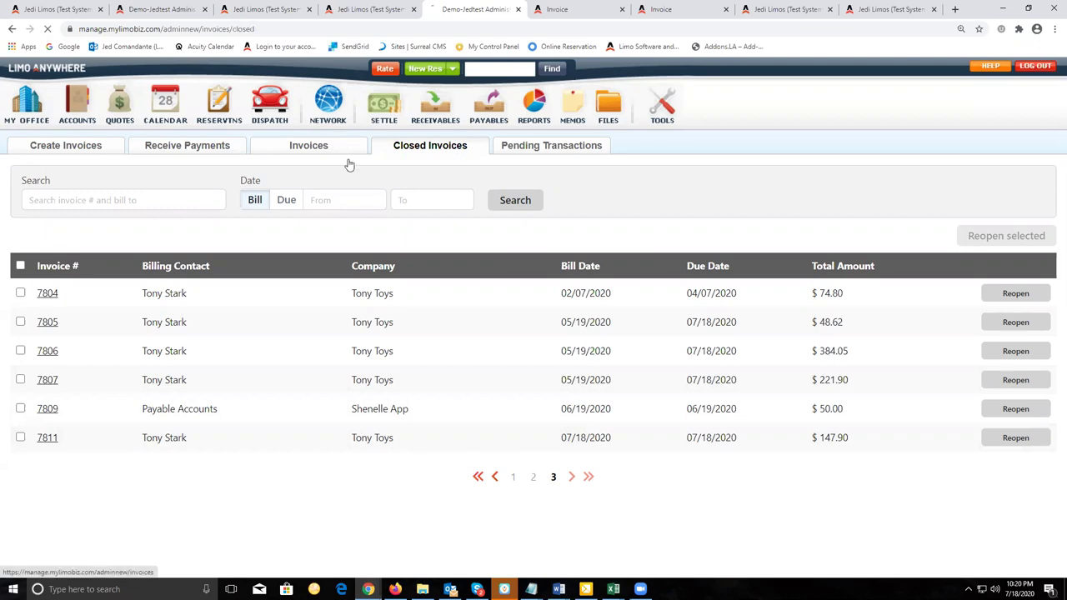
pyautogui.scroll(-1, 606, 377)
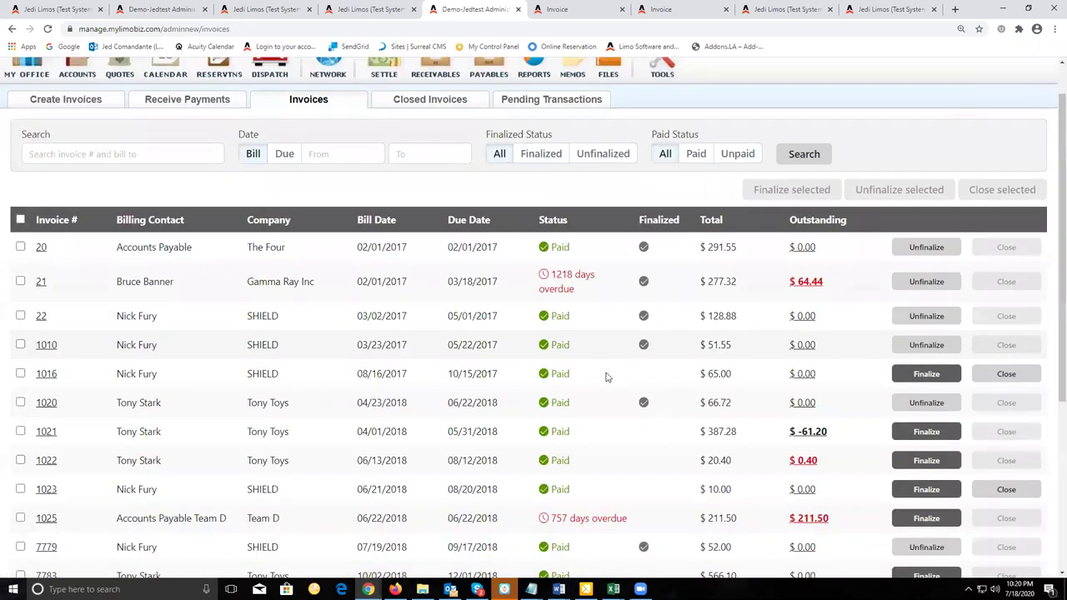
pyautogui.scroll(-4, 606, 377)
pyautogui.click(574, 564)
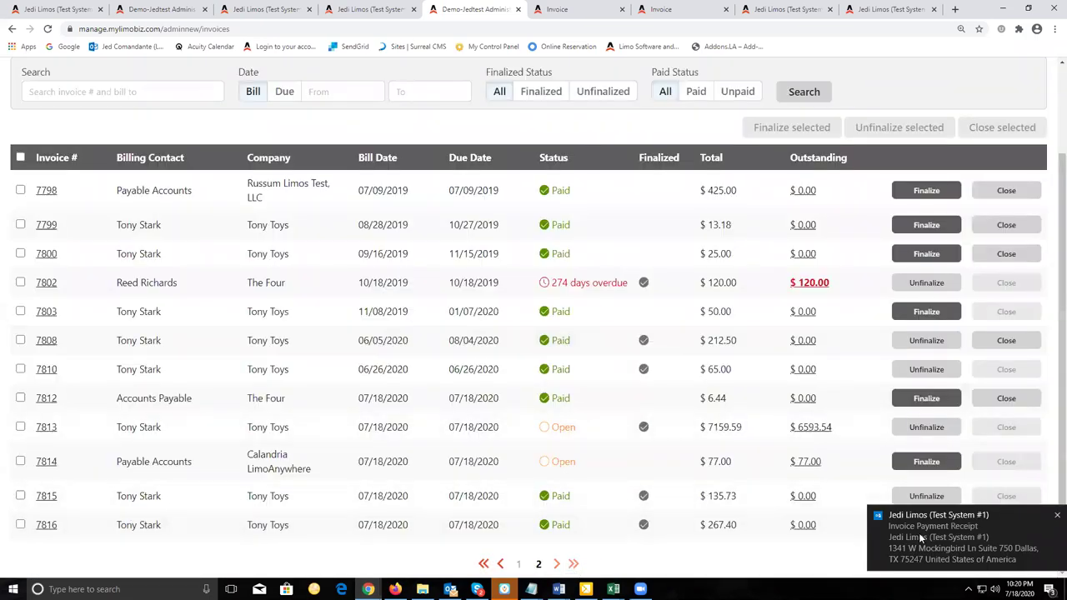
pyautogui.click(1052, 517)
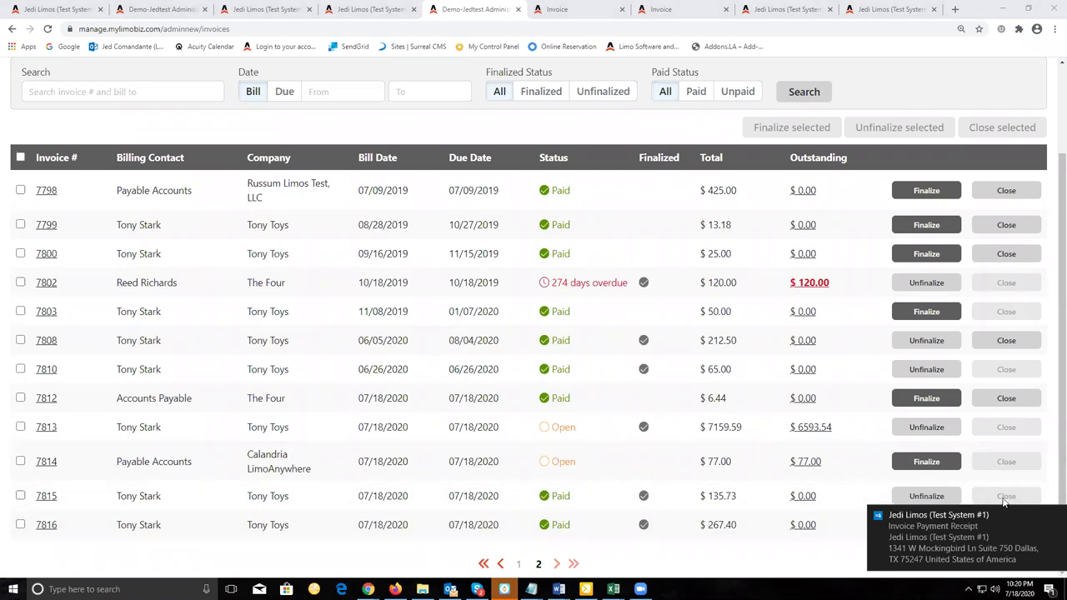
# Step: Return to the Invoices list and open Team D's invoice 1025
pyautogui.scroll(3, 551, 475)
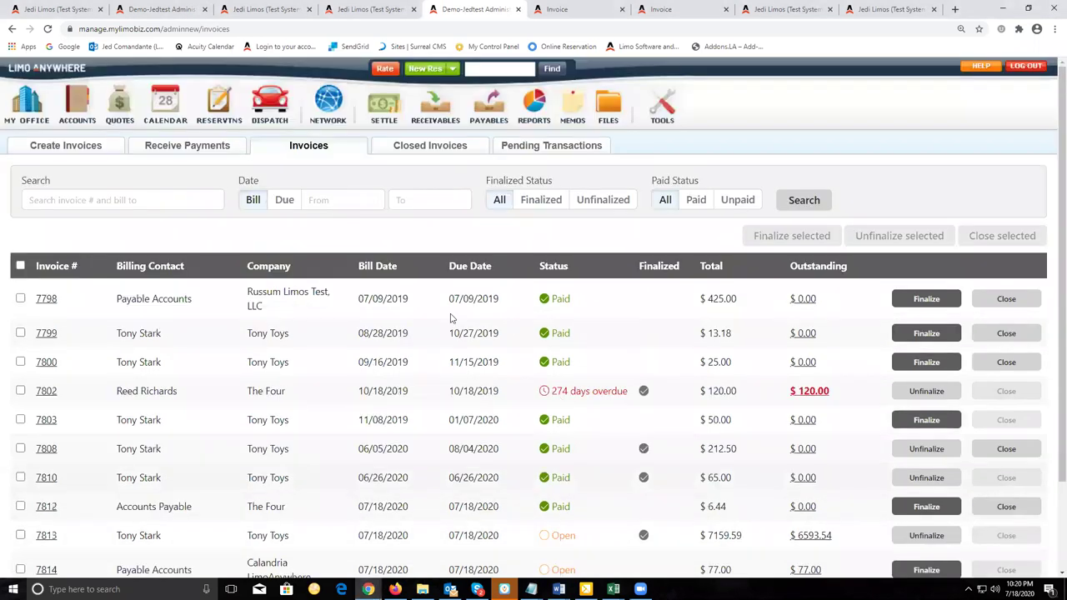
pyautogui.click(67, 147)
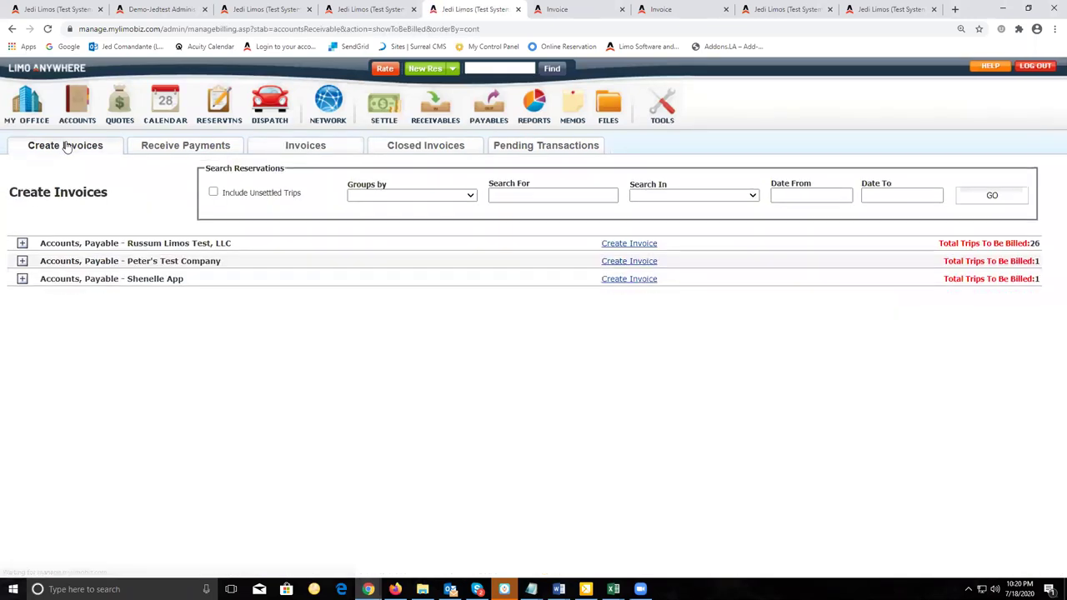
pyautogui.click(313, 145)
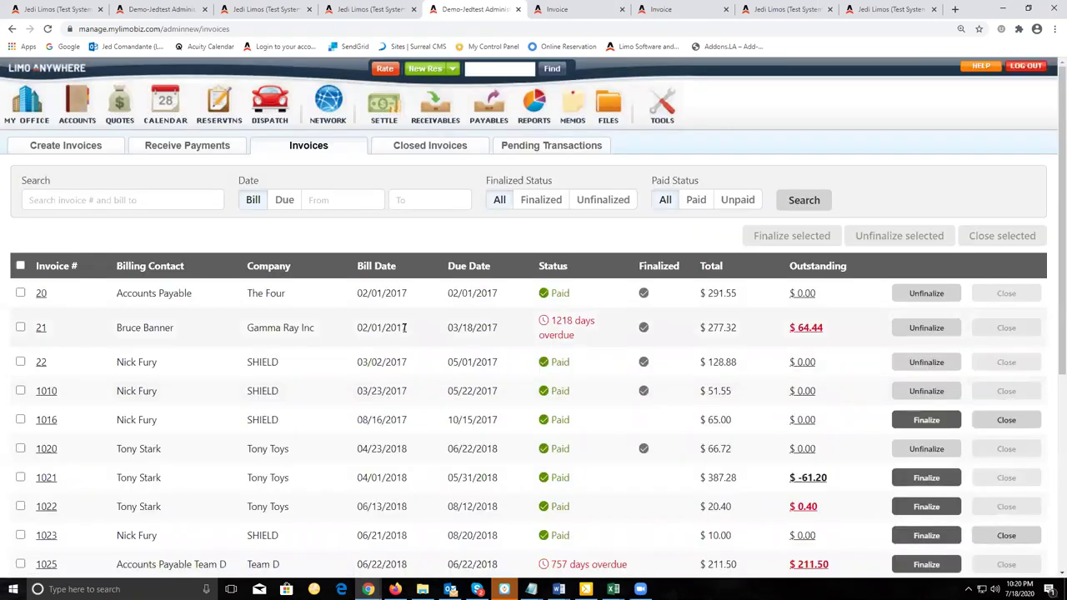
pyautogui.scroll(-2, 419, 363)
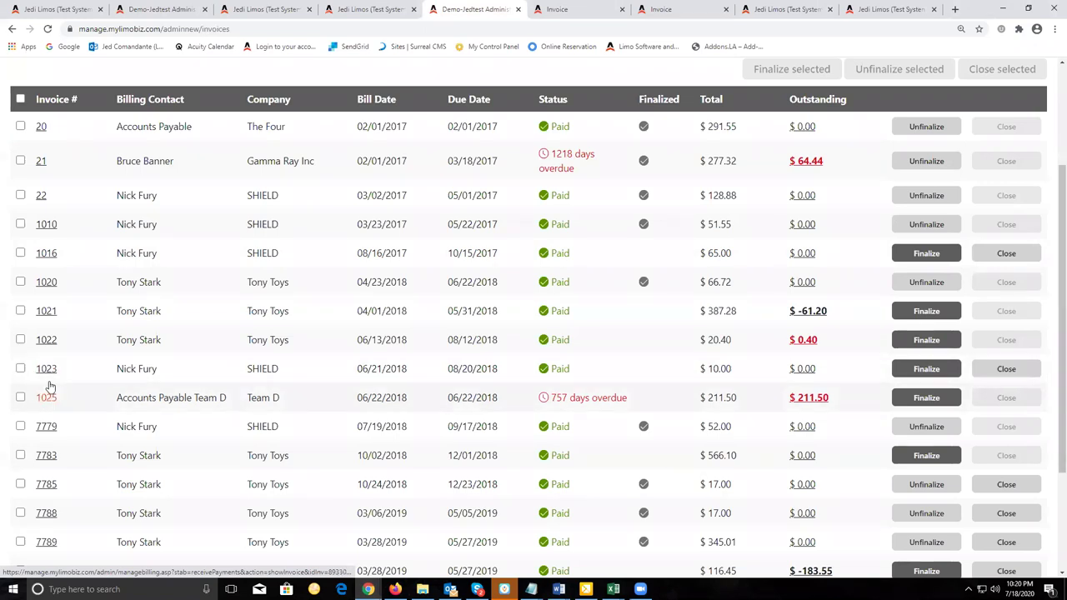
pyautogui.click(46, 398)
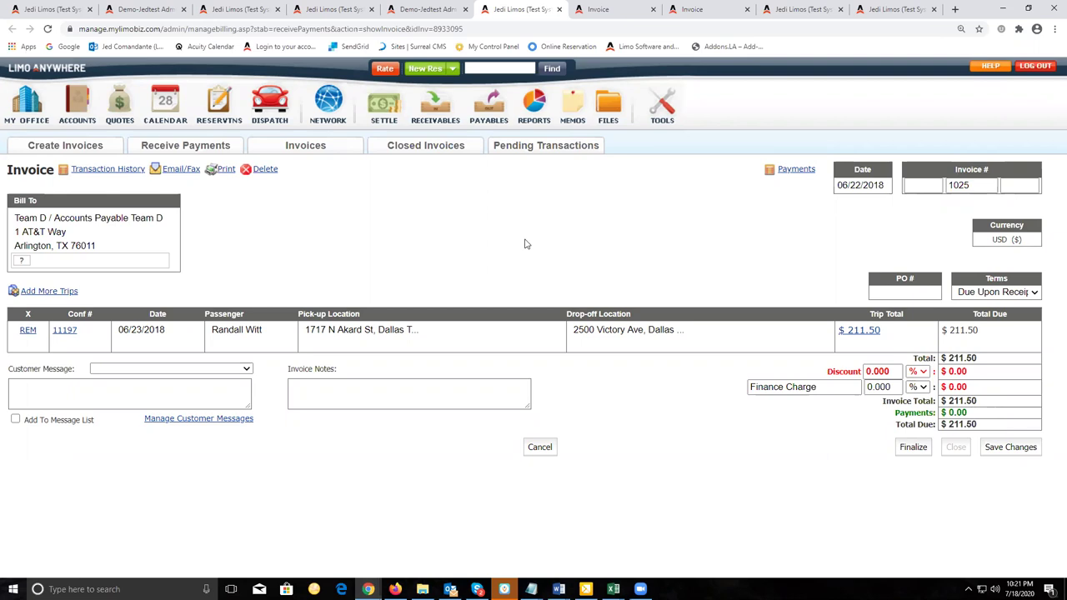
# Step: Post a $211.50 Check payment to invoice 1025
pyautogui.click(803, 173)
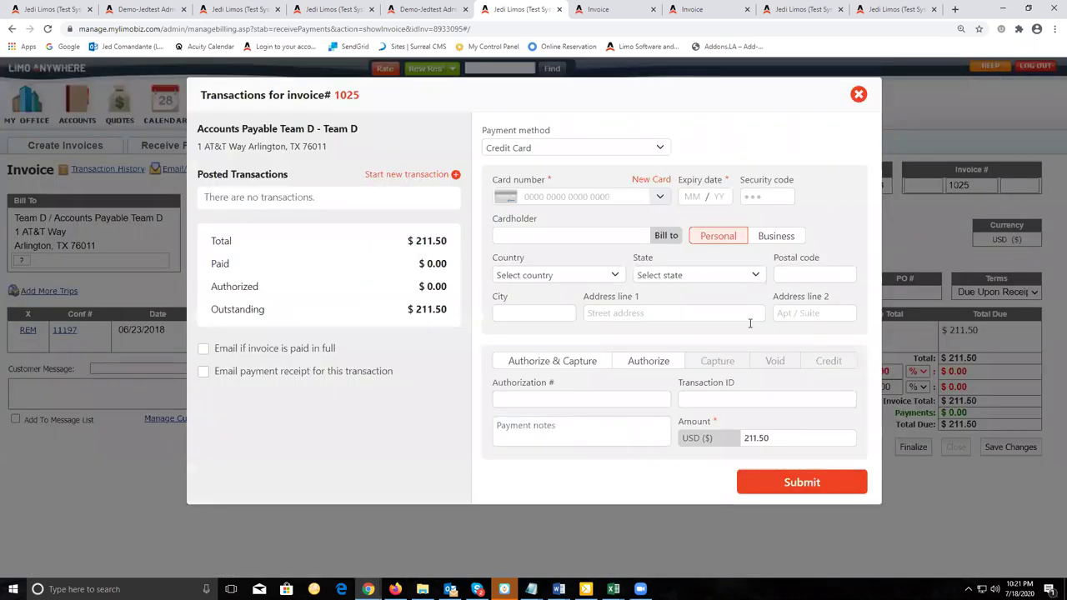
pyautogui.click(575, 152)
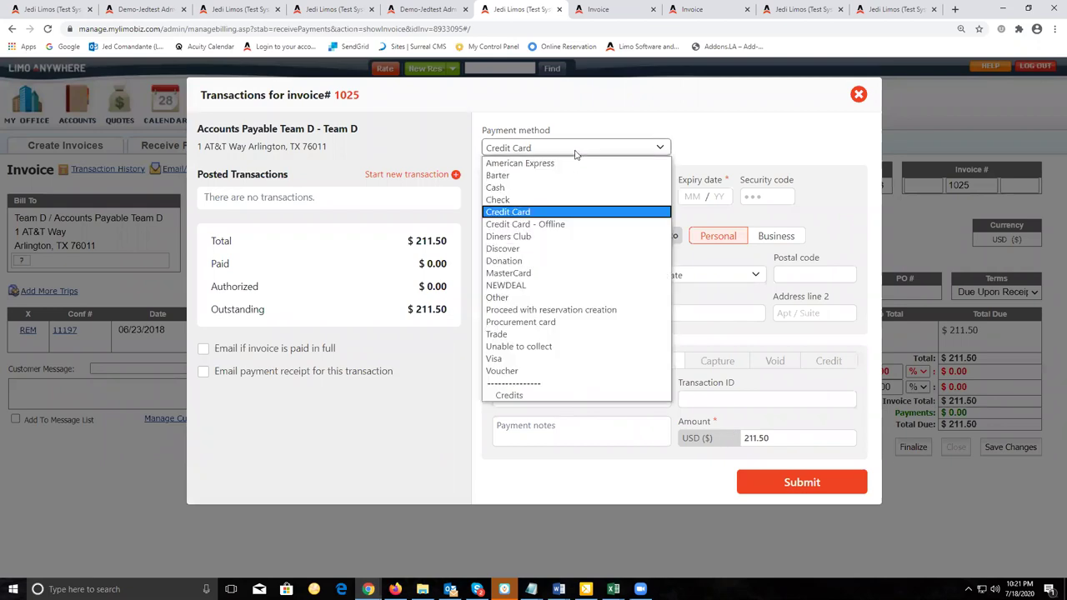
pyautogui.click(574, 151)
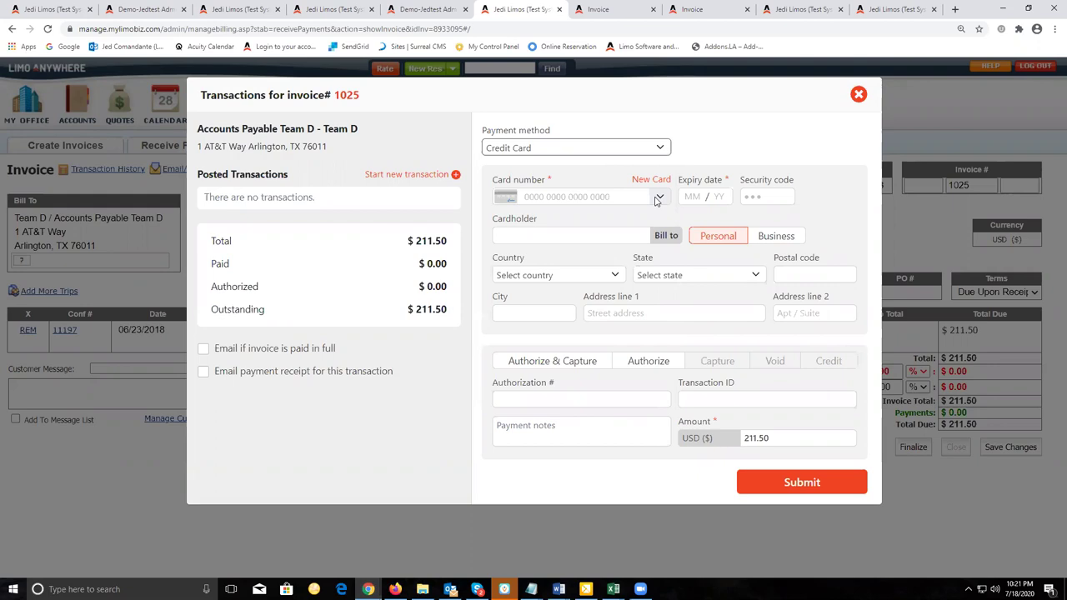
pyautogui.click(574, 150)
pyautogui.click(557, 201)
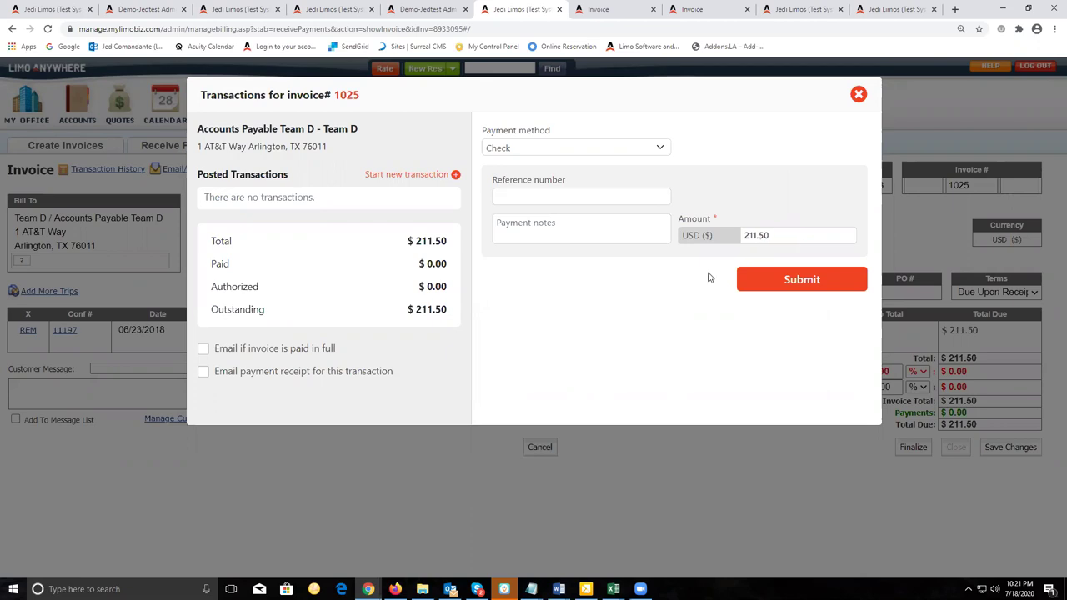
pyautogui.click(782, 284)
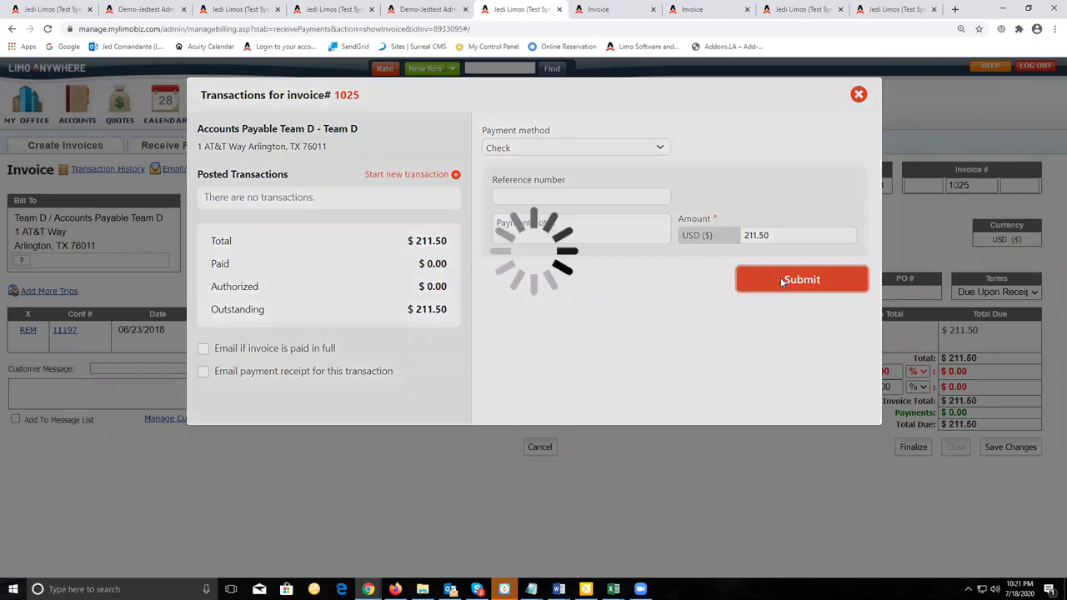
# Step: Finalize and close the fully paid invoice 1025
pyautogui.click(859, 94)
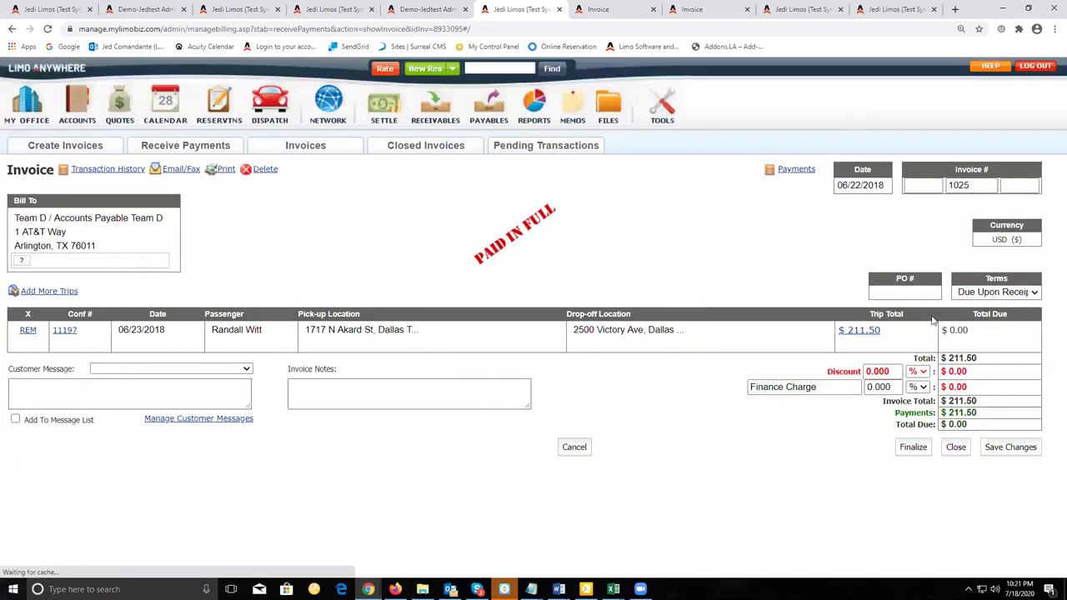
pyautogui.click(912, 448)
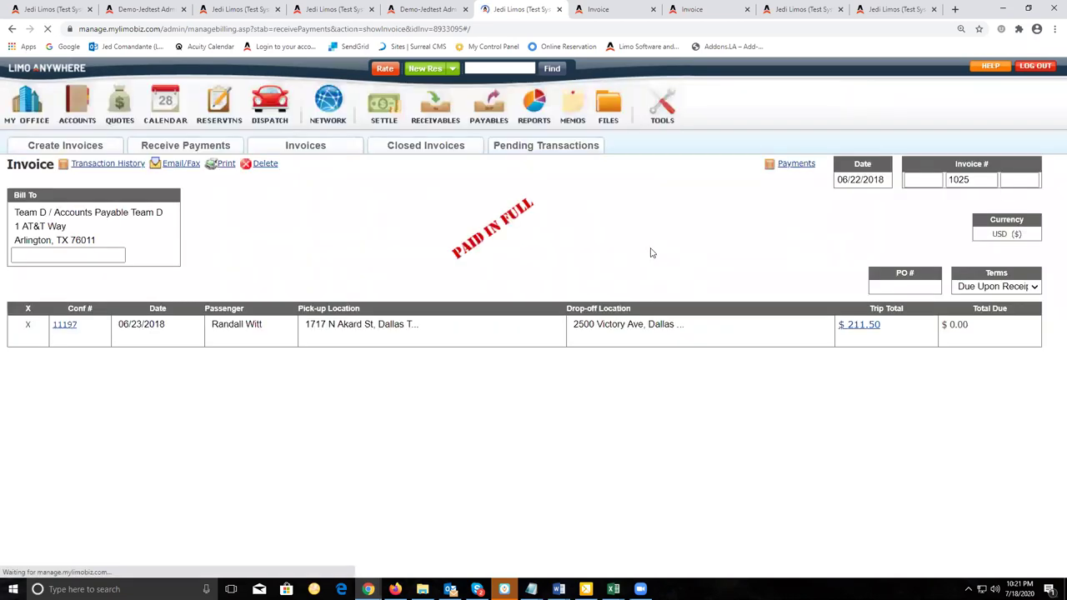
pyautogui.click(957, 448)
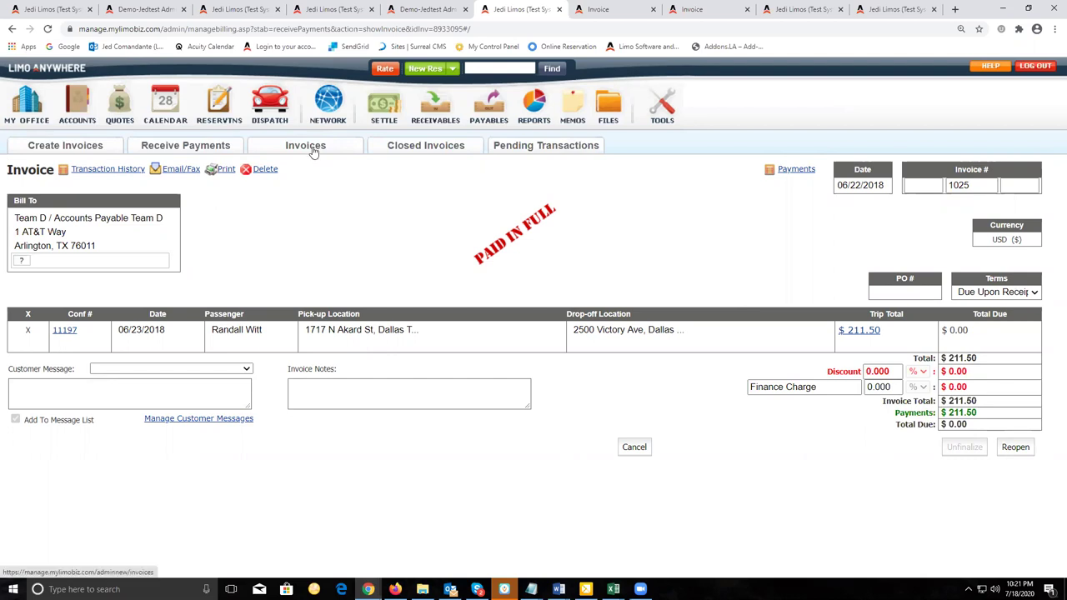
# Step: Open the 'new conf' form for editing under My Office Custom Forms
pyautogui.click(26, 107)
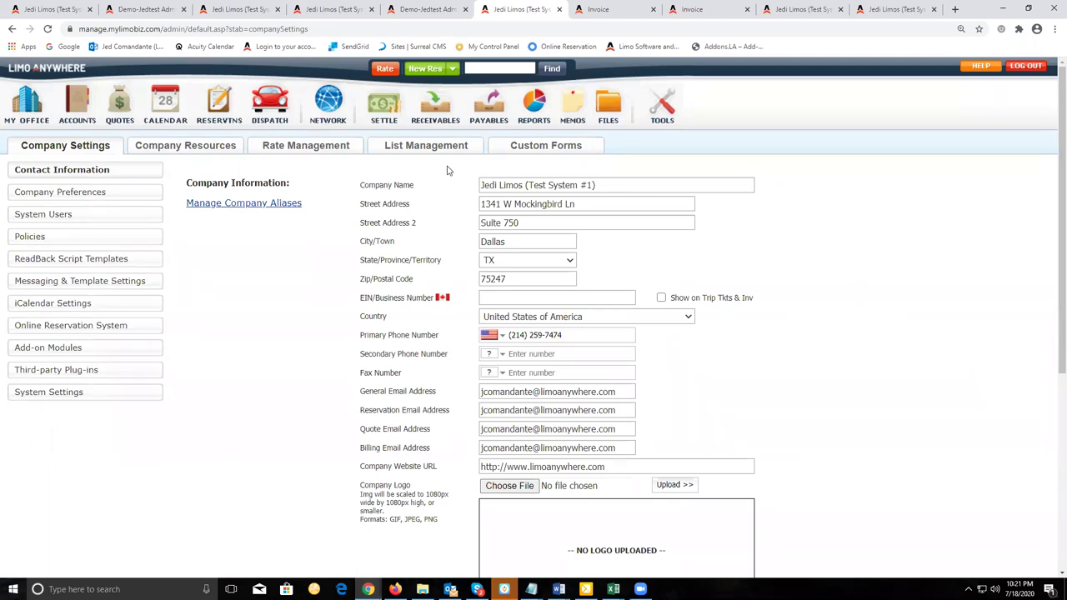
pyautogui.click(31, 103)
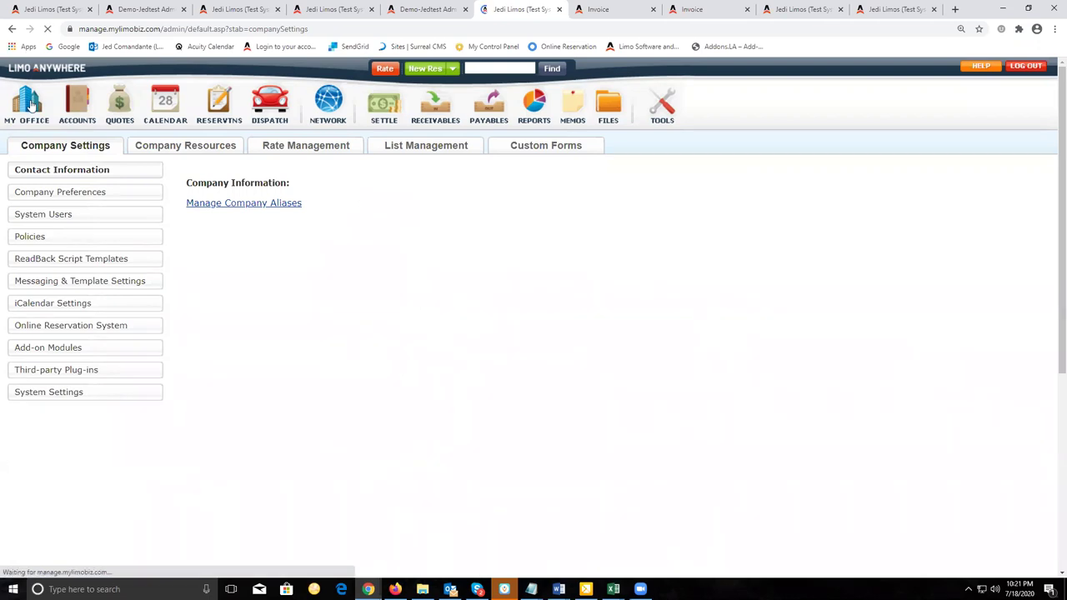
pyautogui.click(529, 147)
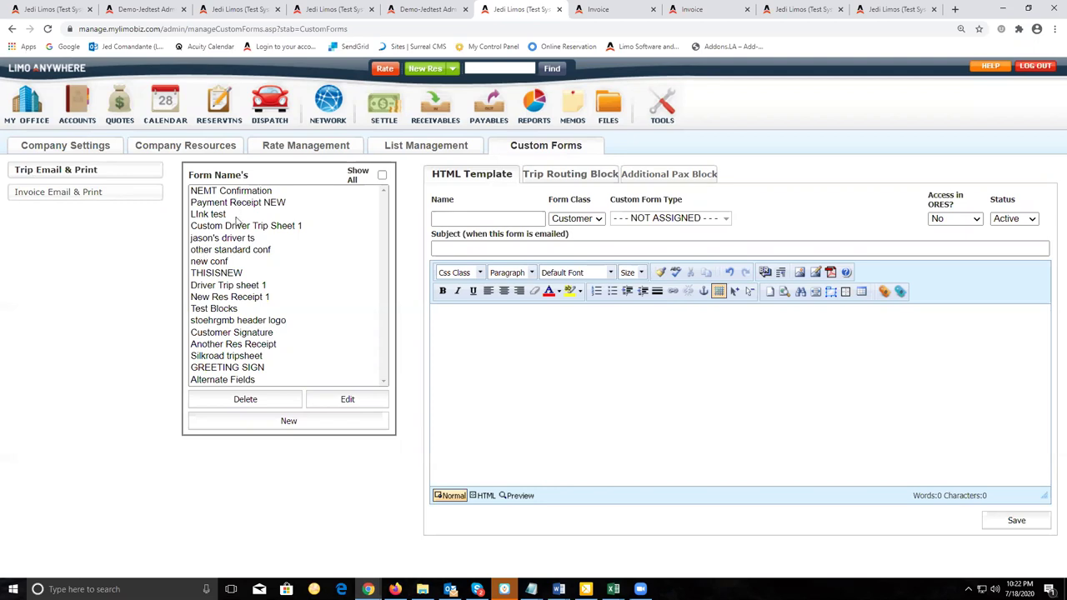
pyautogui.click(231, 262)
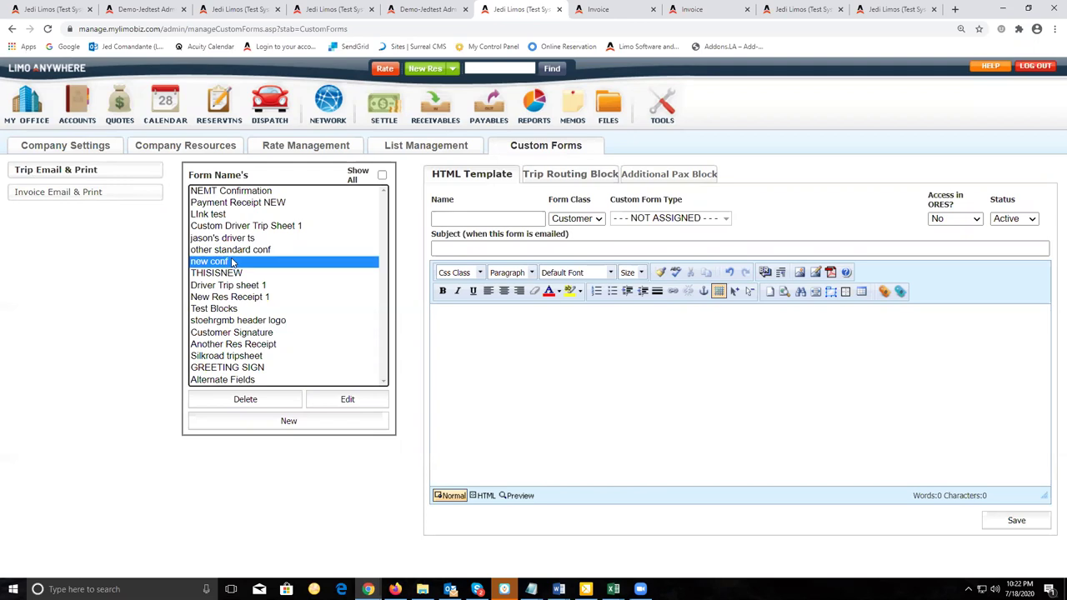
pyautogui.click(355, 400)
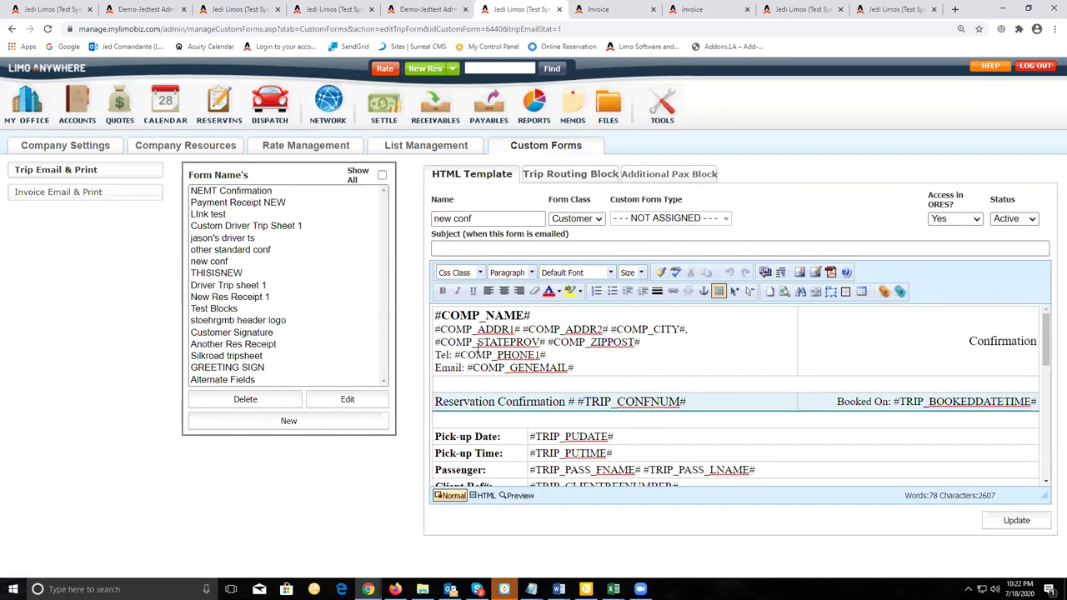
# Step: Scroll through the template's placeholder fields such as #TRIP_RATES_TOTALDUE#
pyautogui.scroll(-2, 670, 367)
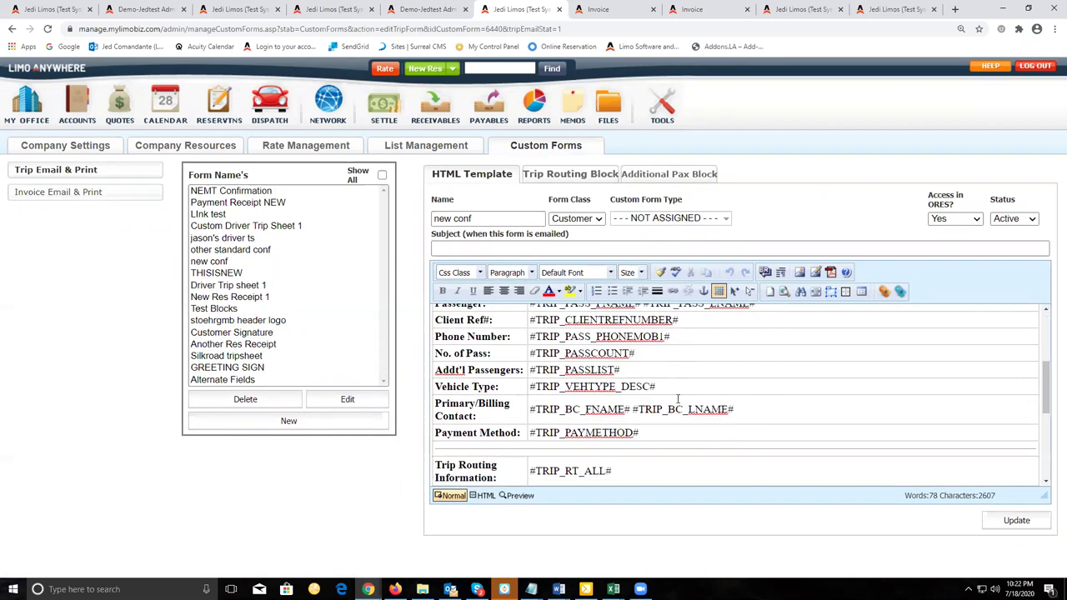
pyautogui.scroll(-2, 623, 381)
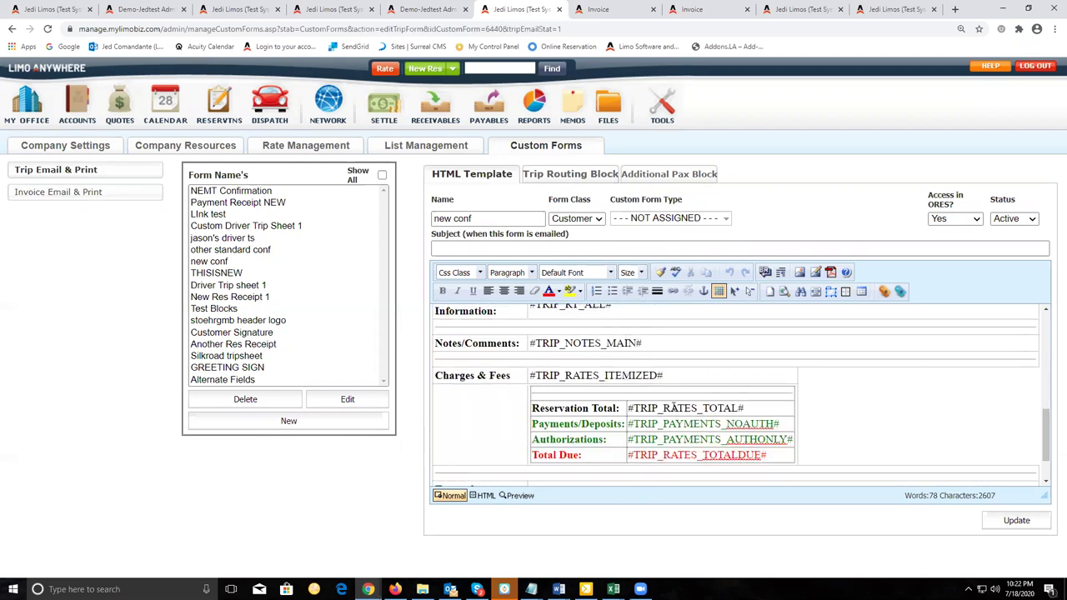
pyautogui.scroll(-1, 673, 407)
pyautogui.scroll(2, 728, 407)
pyautogui.scroll(3, 729, 407)
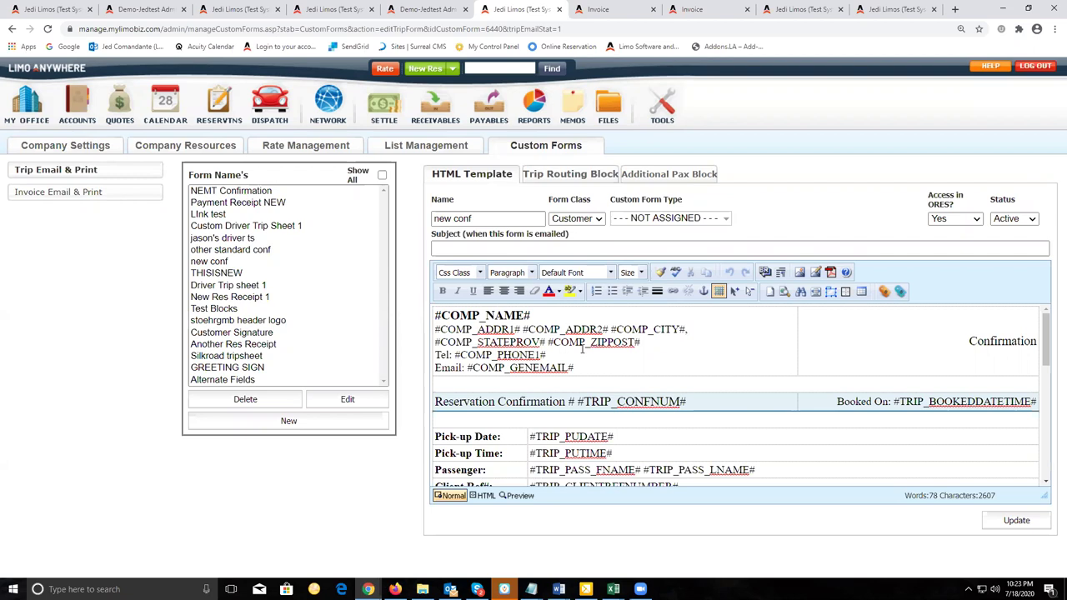
pyautogui.scroll(-6, 685, 340)
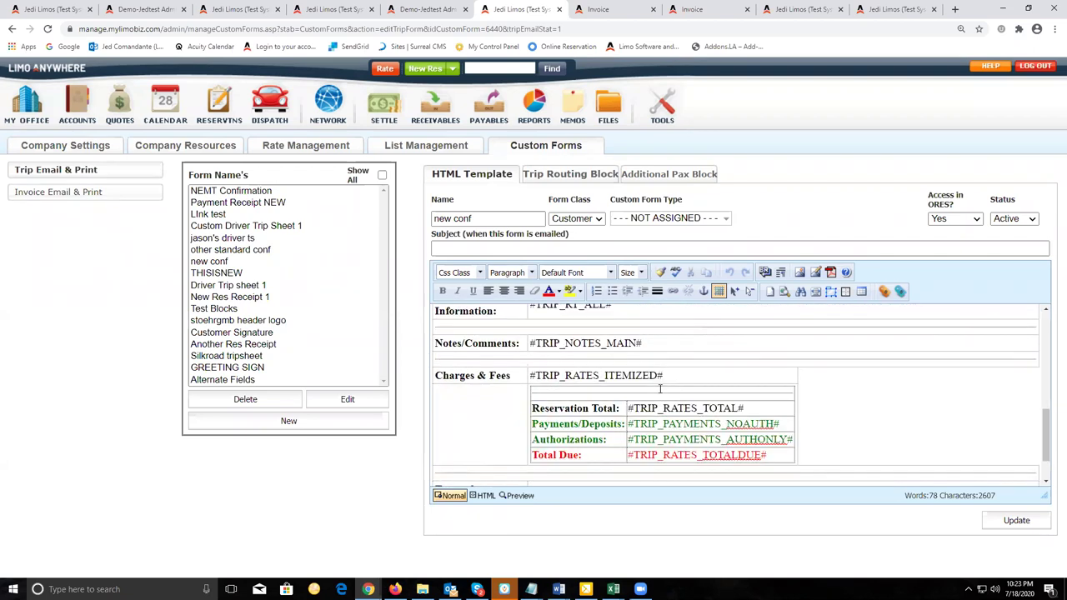
pyautogui.scroll(-1, 660, 389)
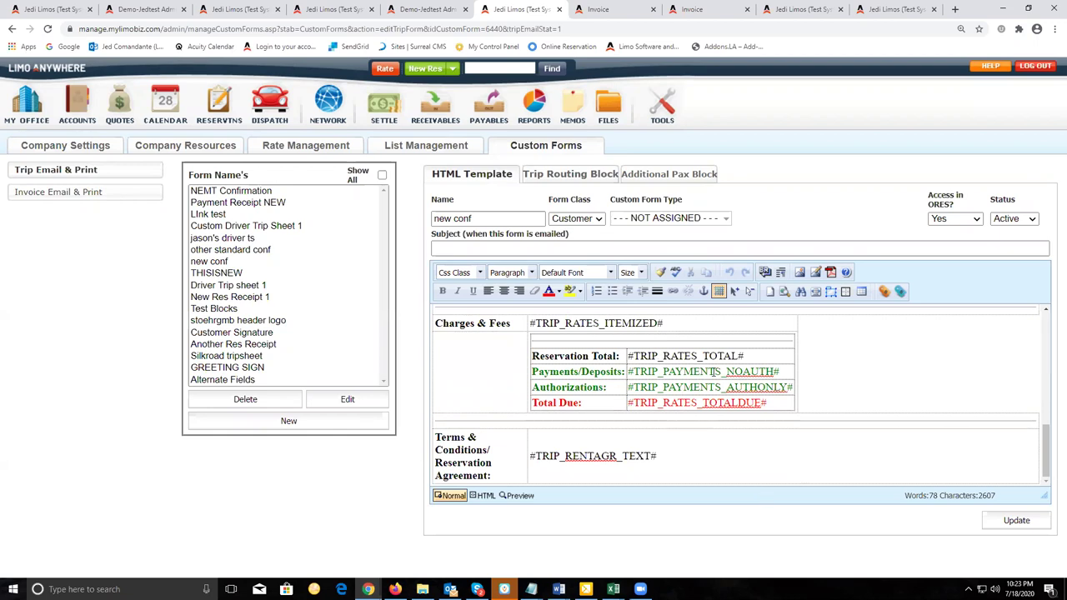
pyautogui.scroll(2, 706, 369)
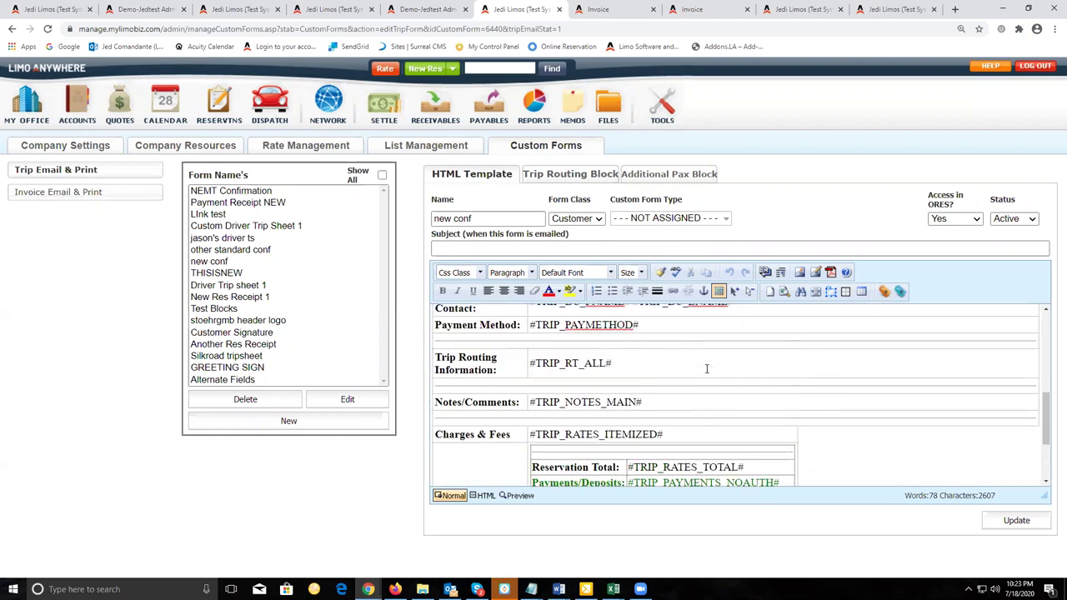
pyautogui.scroll(5, 650, 398)
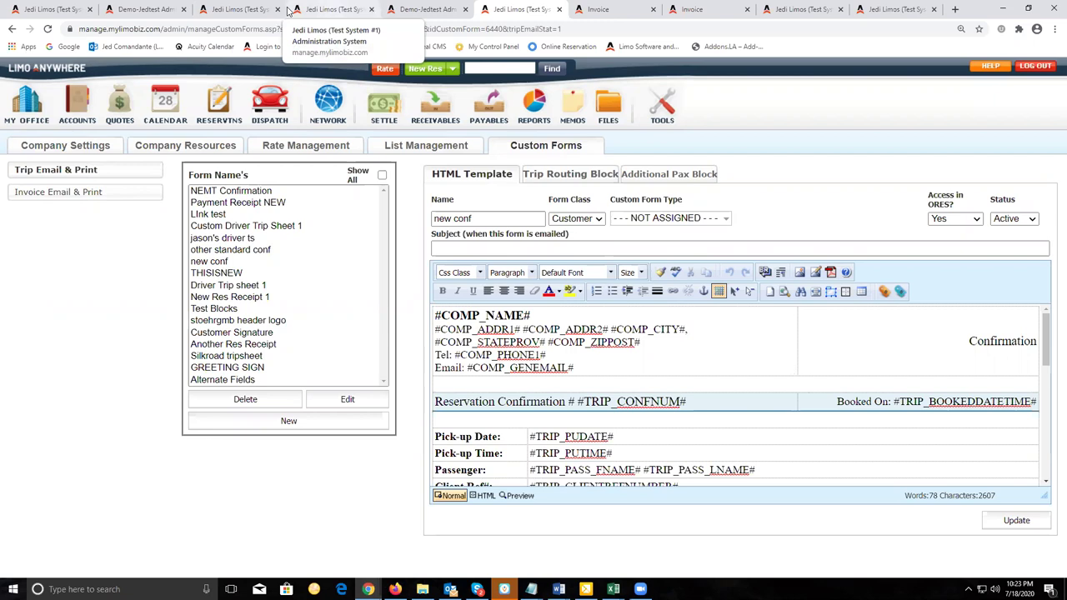
pyautogui.click(288, 10)
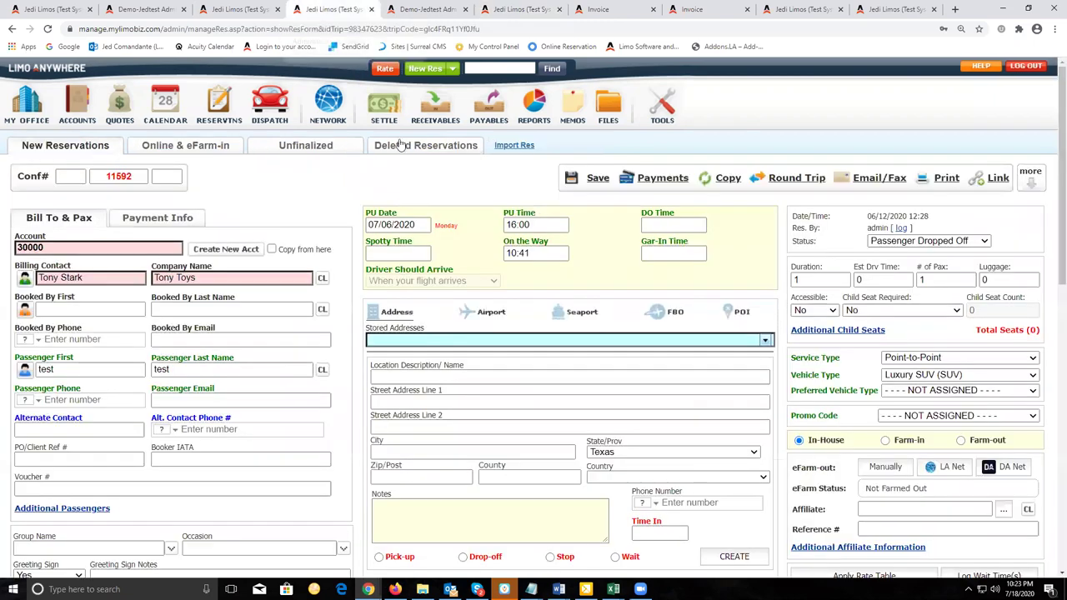
# Step: Print reservation 11592 with the 'new conf' form and the Standard Confirmation
pyautogui.click(946, 180)
pyautogui.scroll(-6, 505, 328)
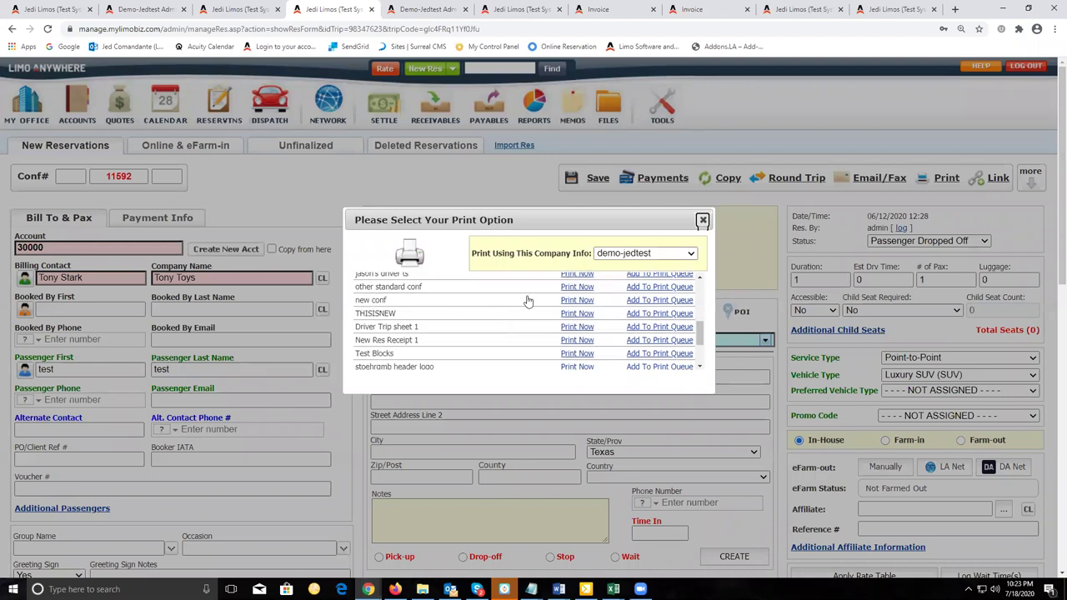
pyautogui.click(587, 301)
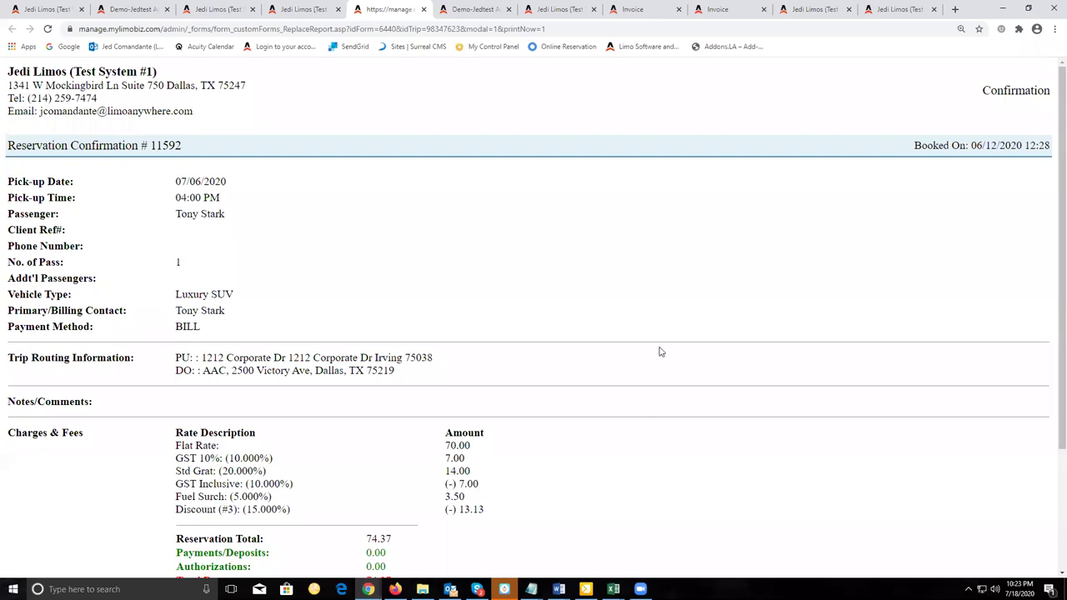
pyautogui.click(294, 10)
pyautogui.scroll(5, 489, 326)
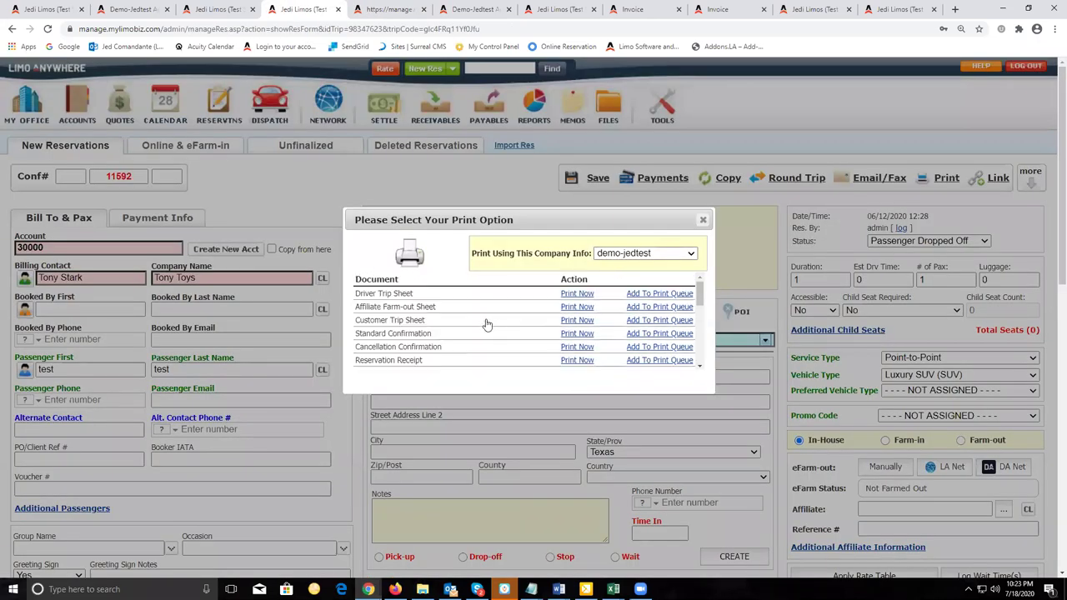
pyautogui.click(576, 334)
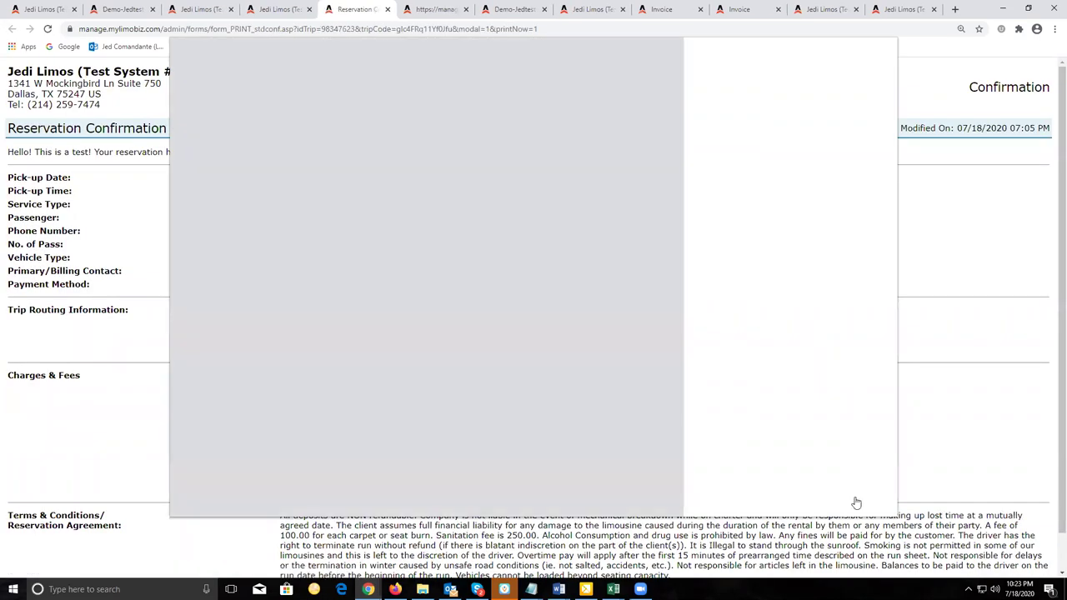
pyautogui.click(859, 500)
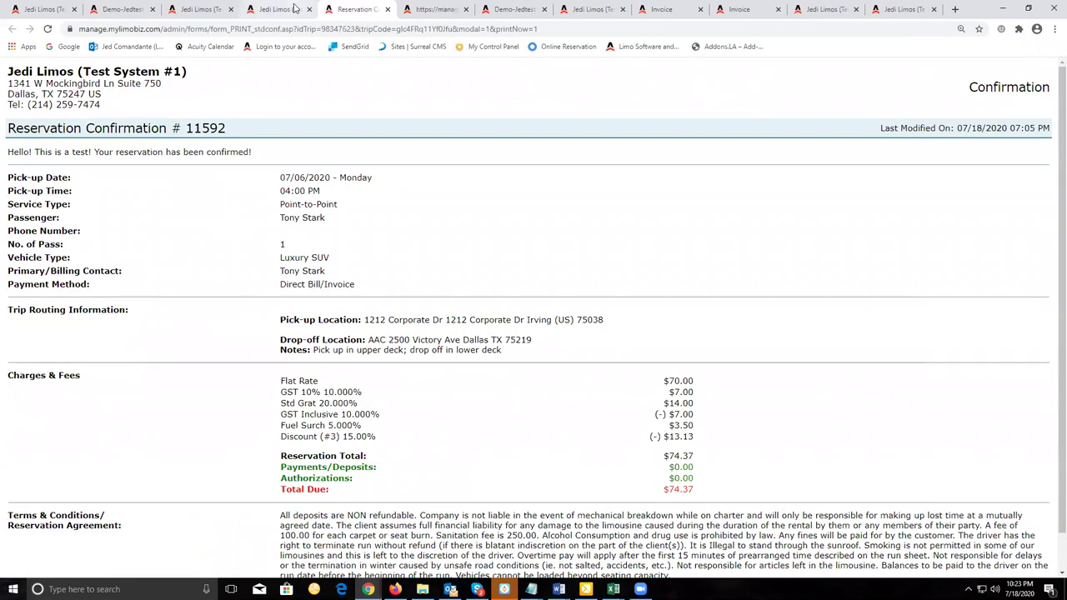
# Step: Compare the two printouts, both totalling $74.37, then return to company settings
pyautogui.hotkey('ctrl', 'Tab')
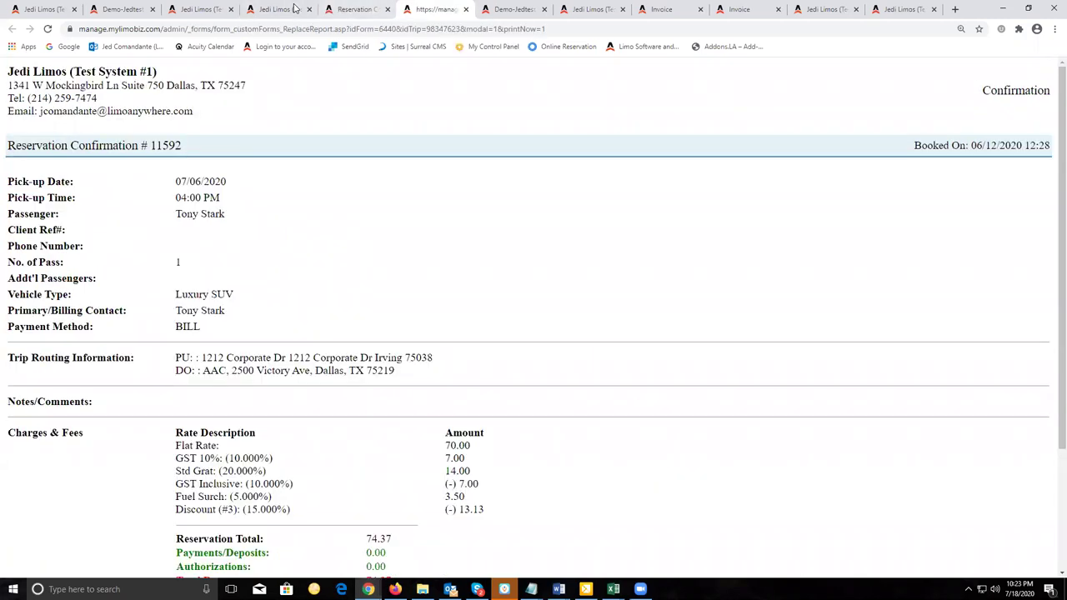
pyautogui.hotkey('ctrl', 'shift', 'Tab')
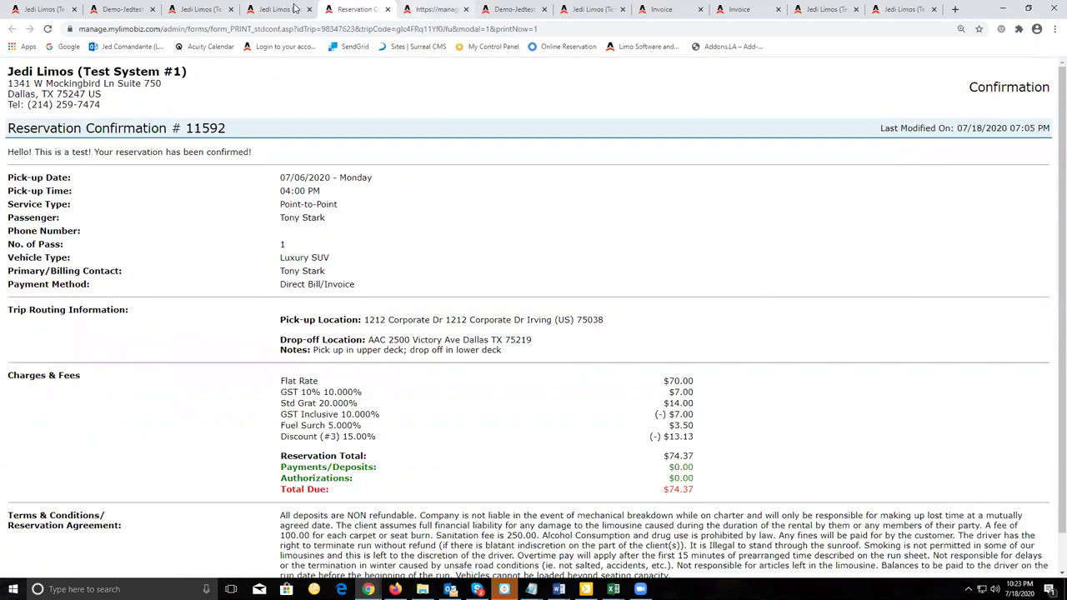
pyautogui.hotkey('ctrl', 'Tab')
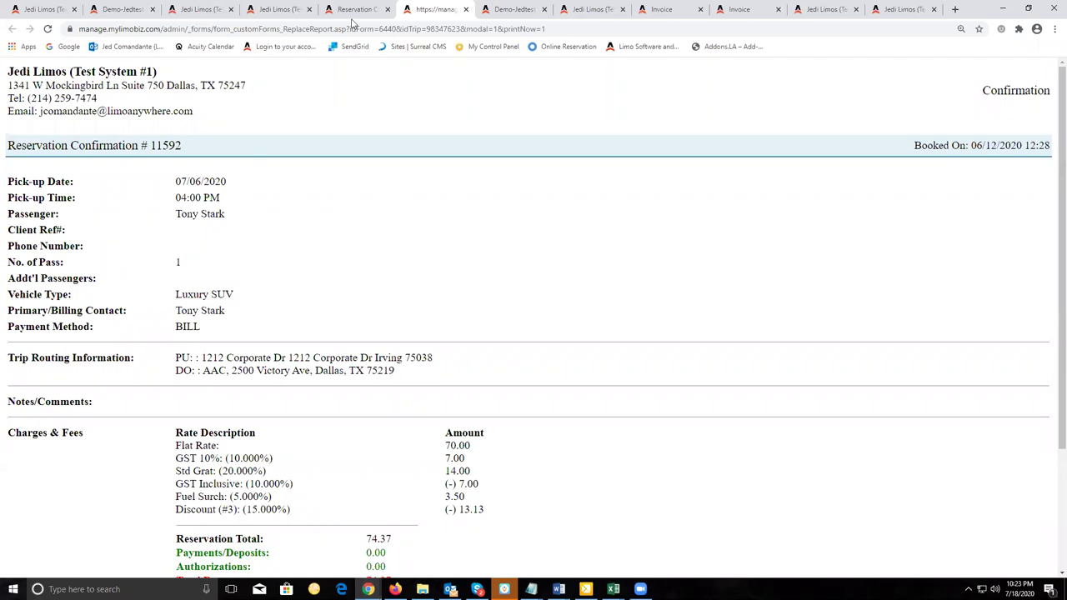
pyautogui.click(351, 23)
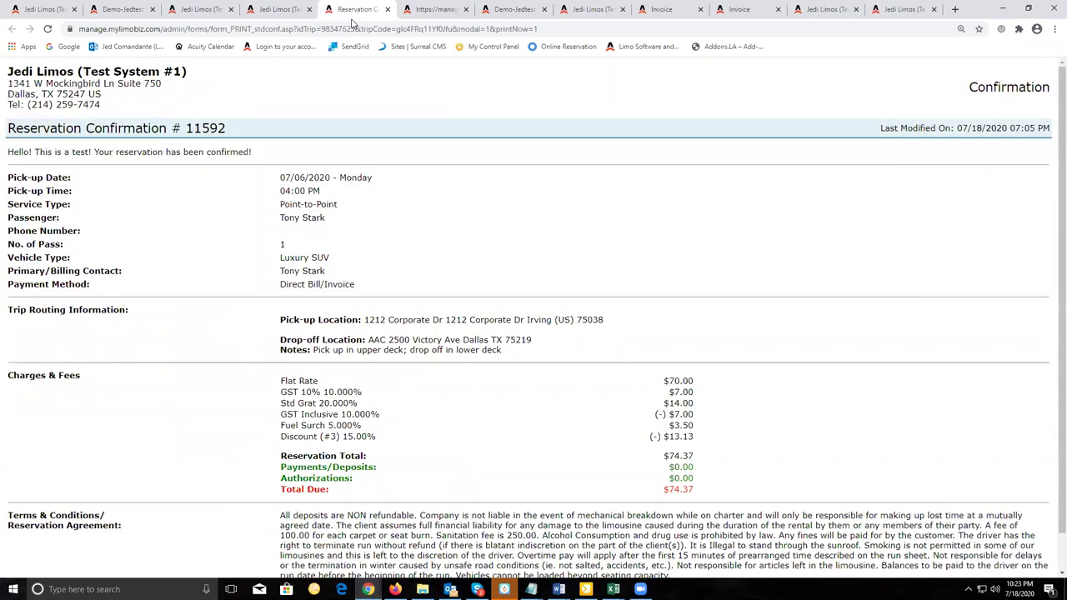
pyautogui.click(58, 16)
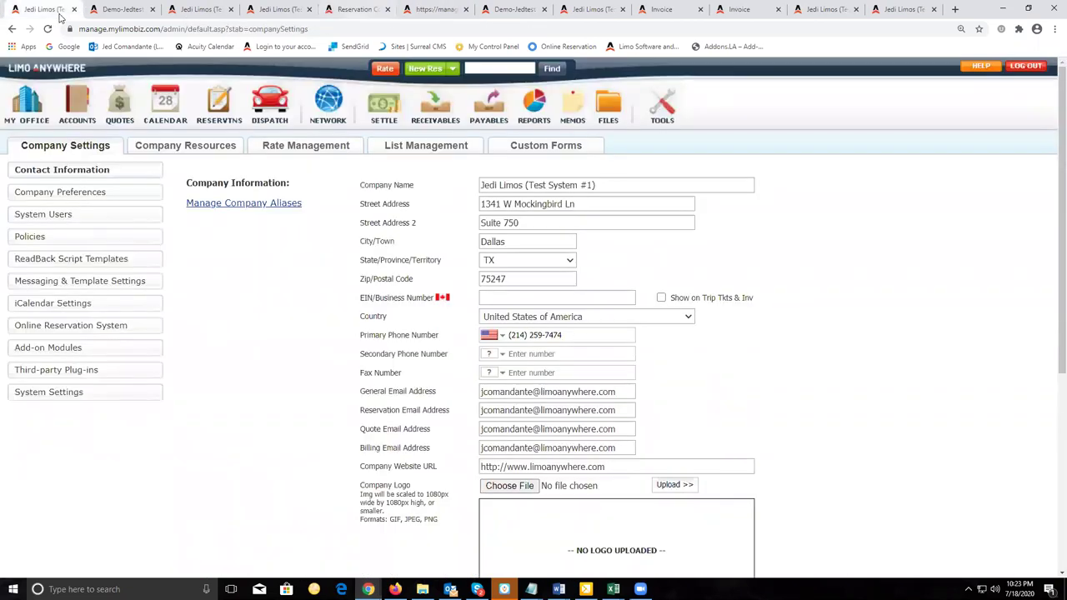
# Step: Go back to the 'new conf' template tab and open the HELP dropdown
pyautogui.click(119, 14)
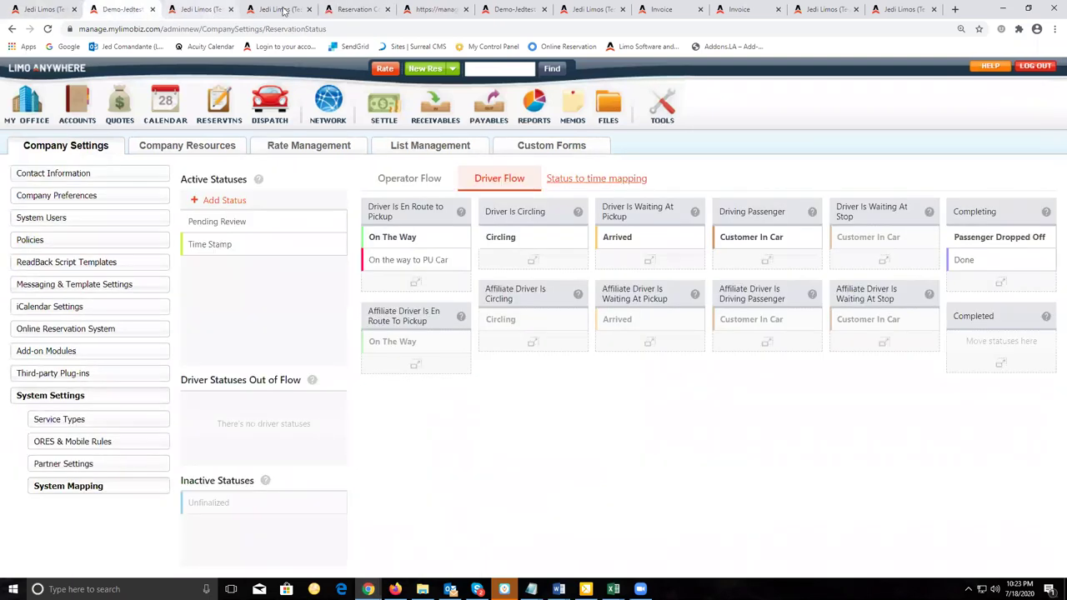
pyautogui.click(284, 11)
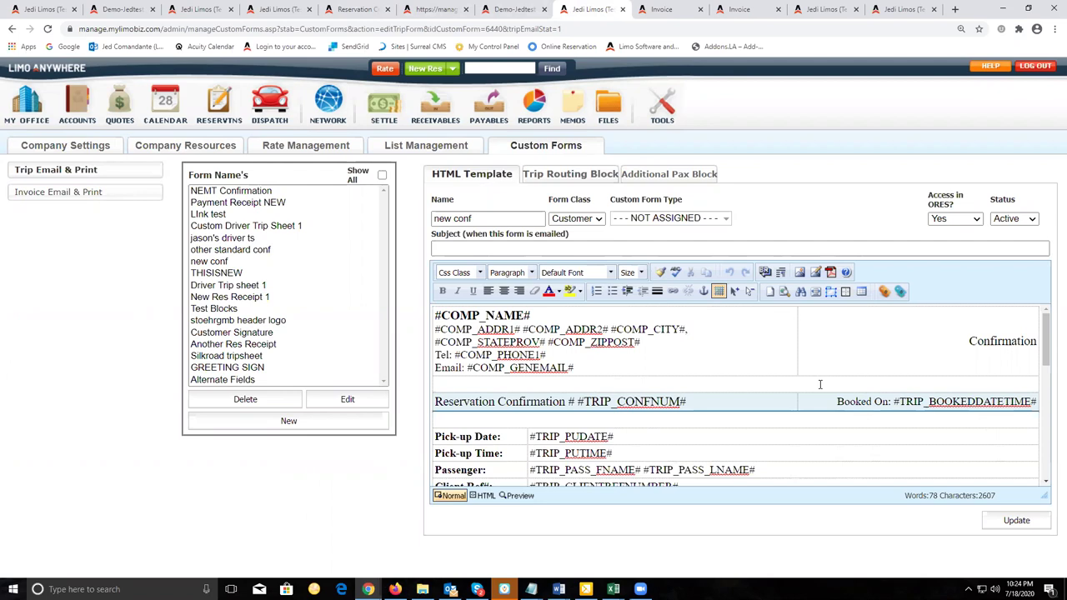
pyautogui.click(983, 70)
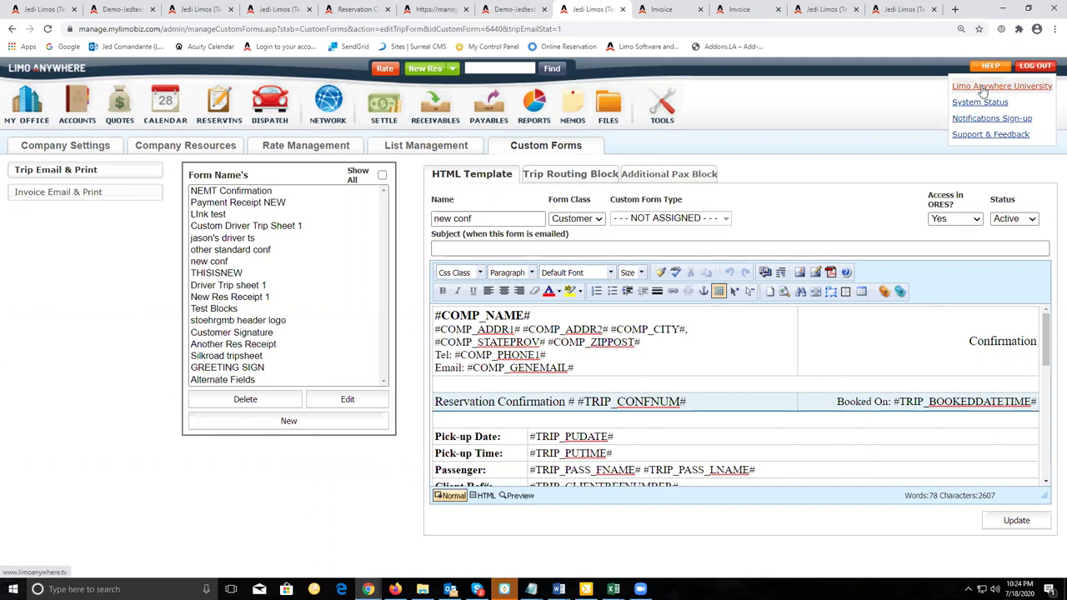
# Step: Search the training site for 'CUSTOM' and open the Free Custom Form Templates article
pyautogui.click(983, 88)
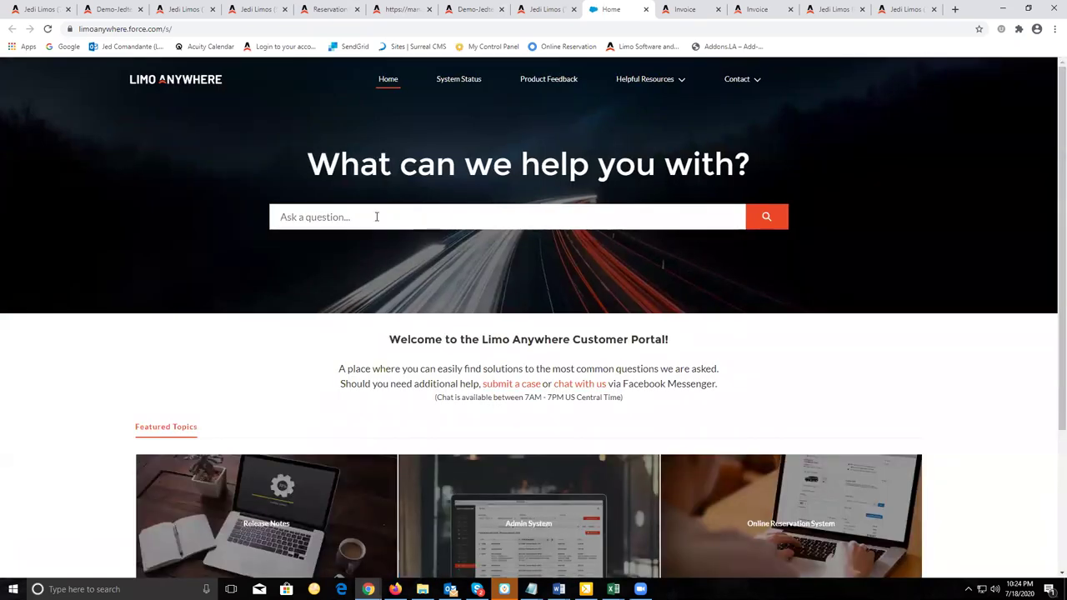
pyautogui.write('CUSTOM')
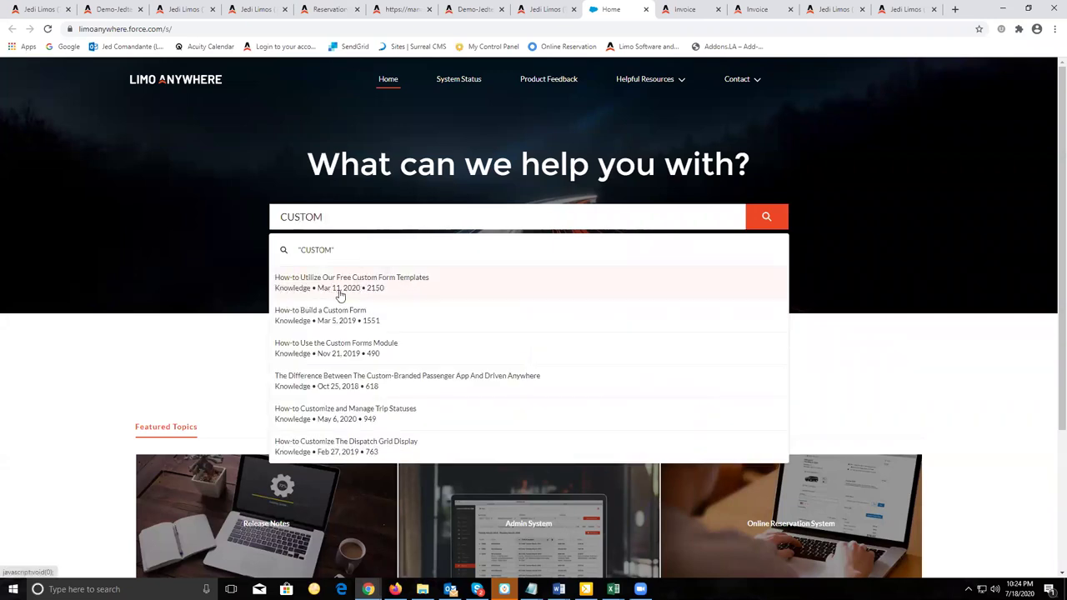
pyautogui.click(365, 287)
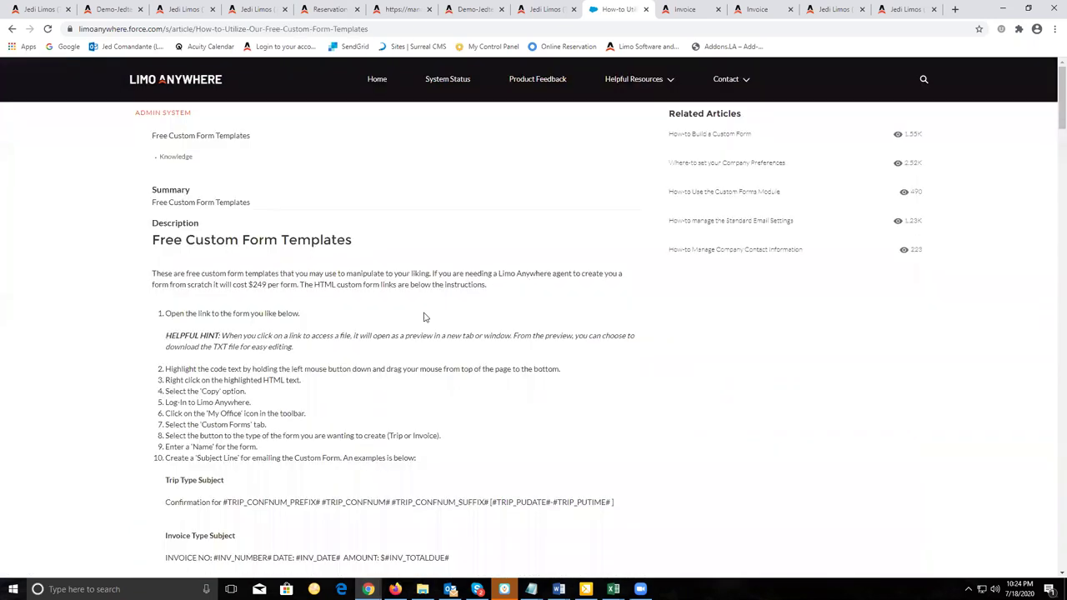
# Step: Open the Standard Confirmation template's code preview, then return to the forms editor
pyautogui.scroll(-9, 411, 319)
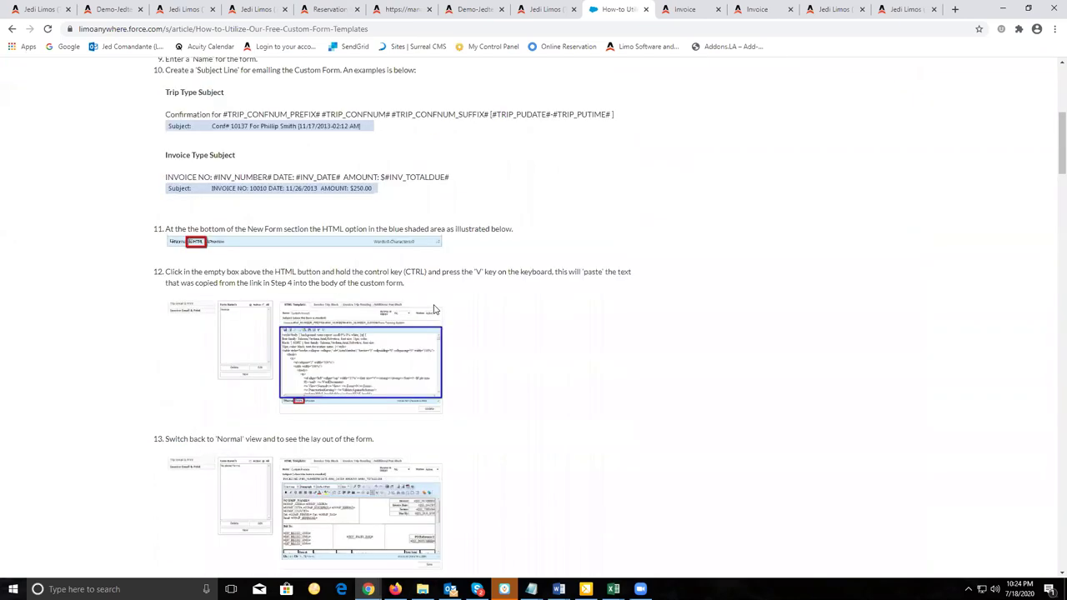
pyautogui.scroll(-2, 433, 309)
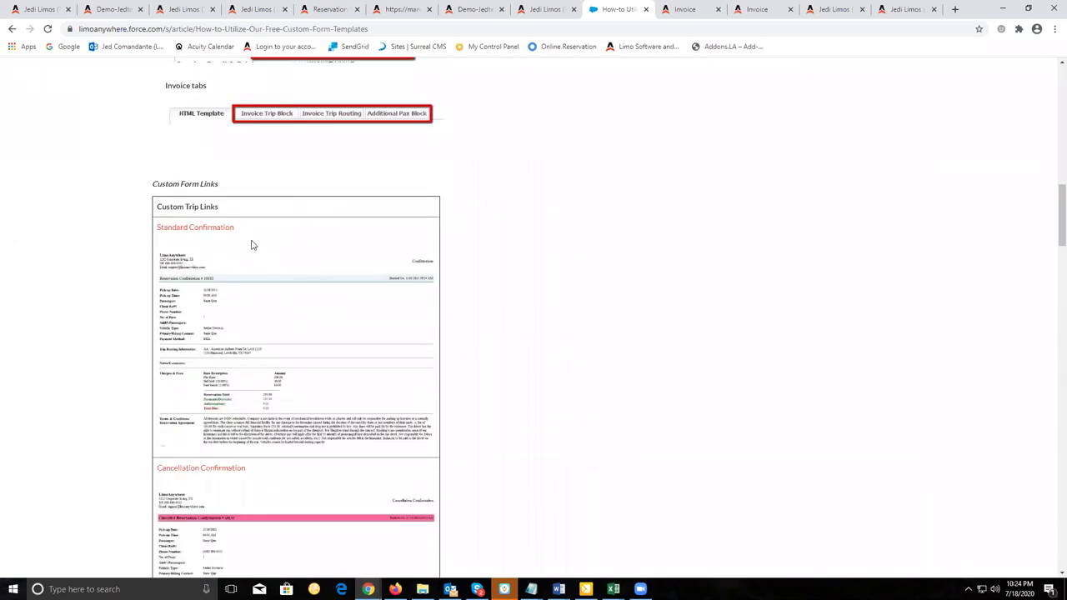
pyautogui.click(213, 230)
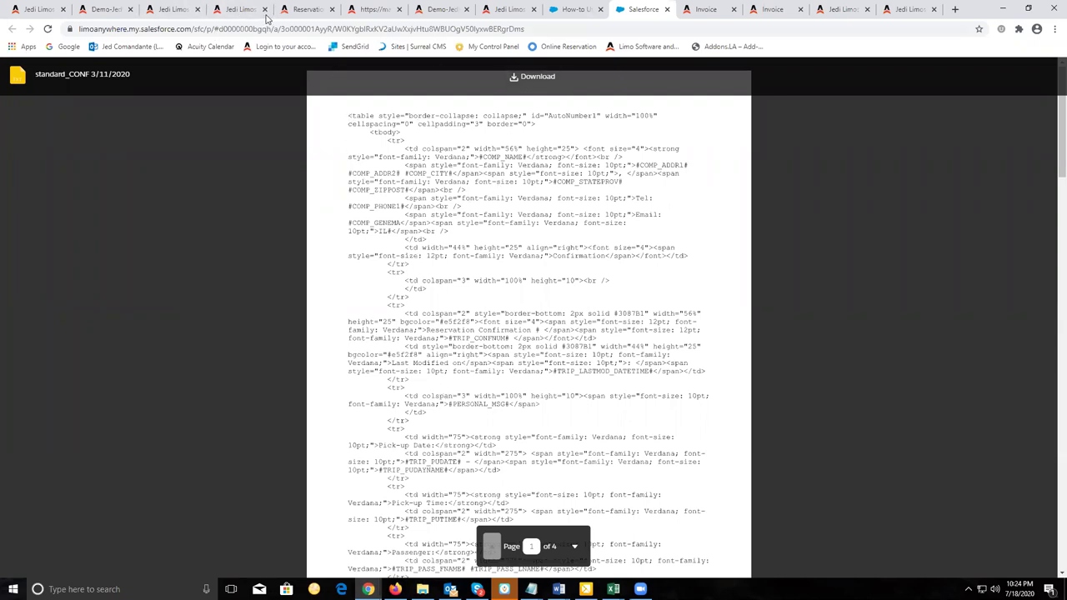
pyautogui.click(504, 10)
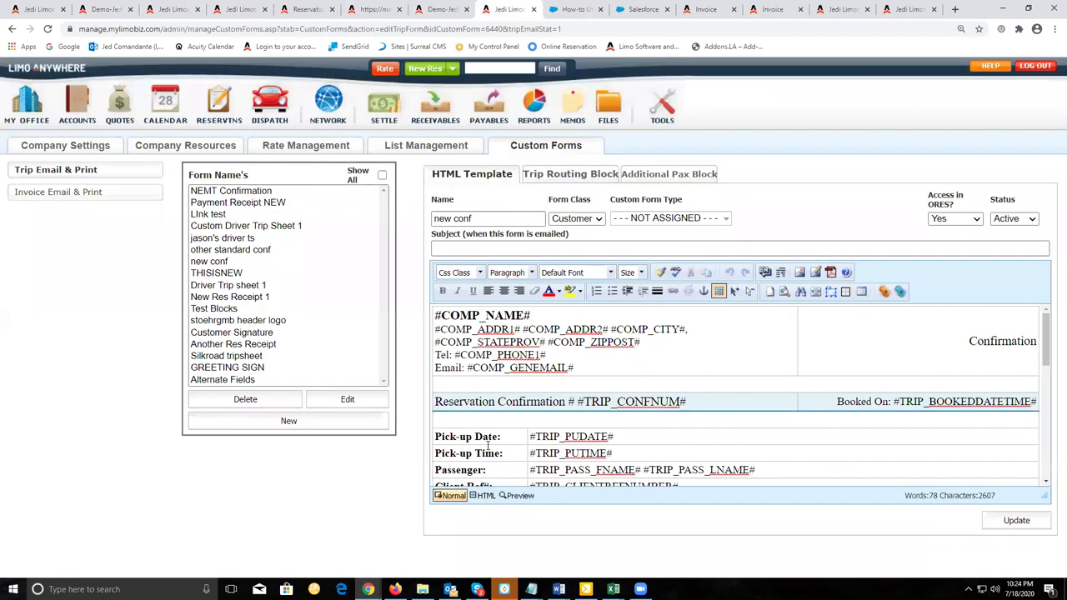
# Step: Load the 'new conf' form for editing and compare its HTML source with its design view
pyautogui.click(486, 496)
pyautogui.click(299, 423)
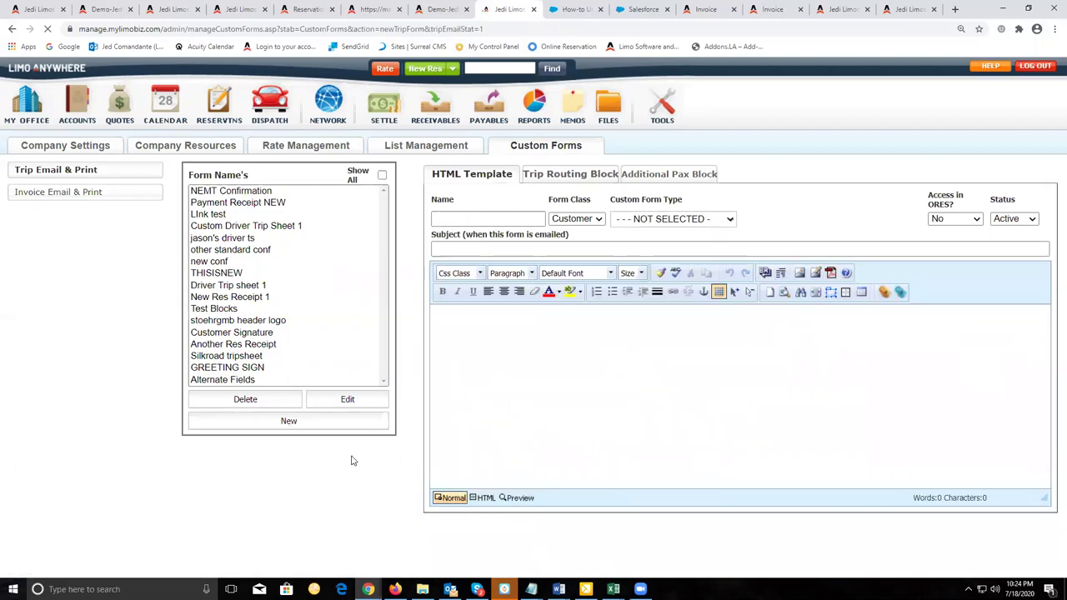
pyautogui.click(487, 497)
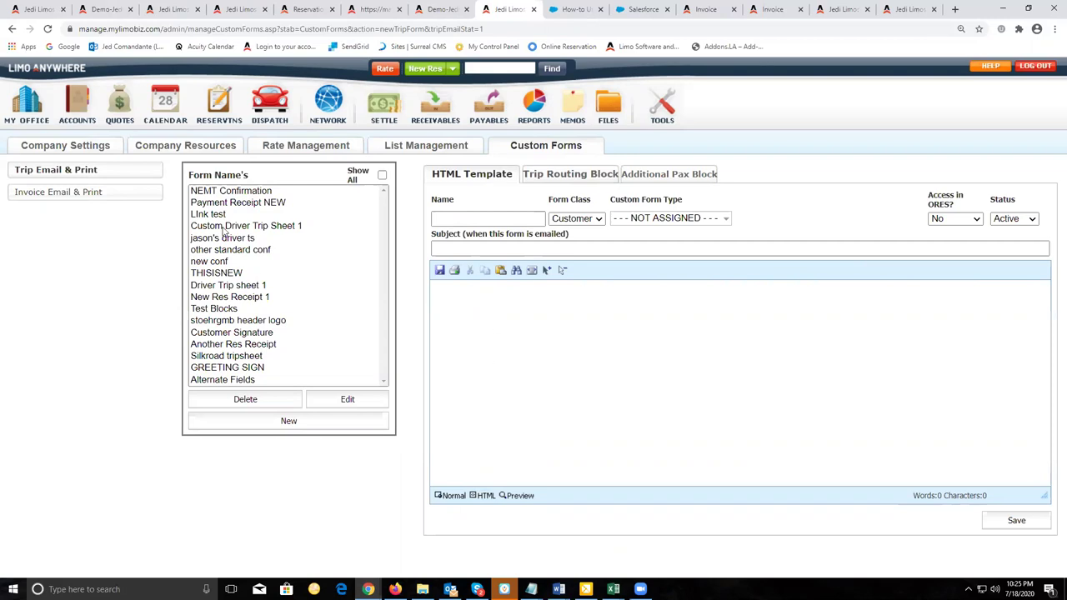
pyautogui.click(221, 261)
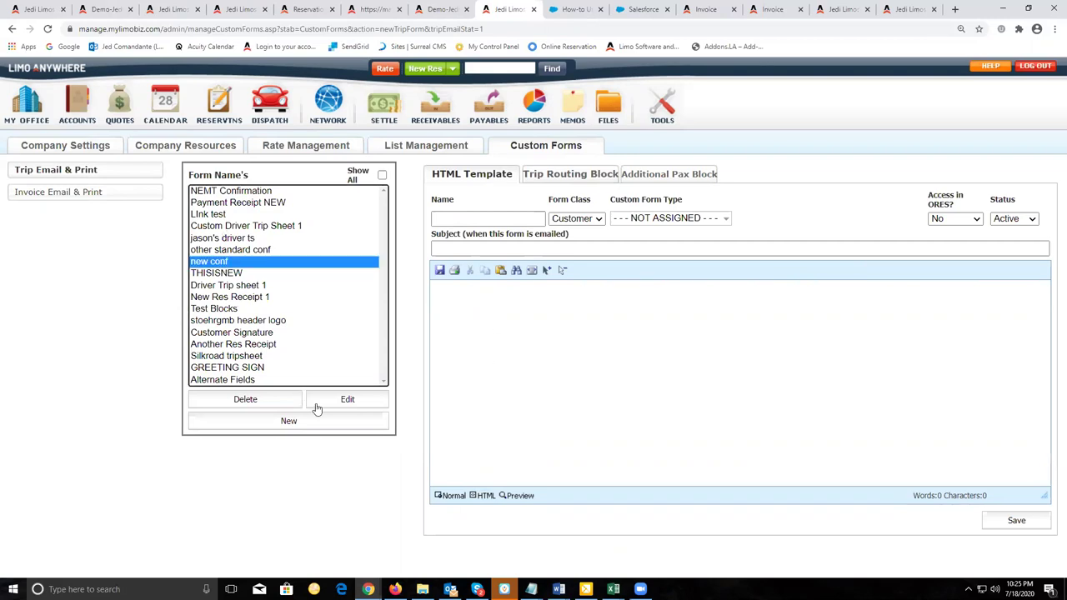
pyautogui.click(317, 407)
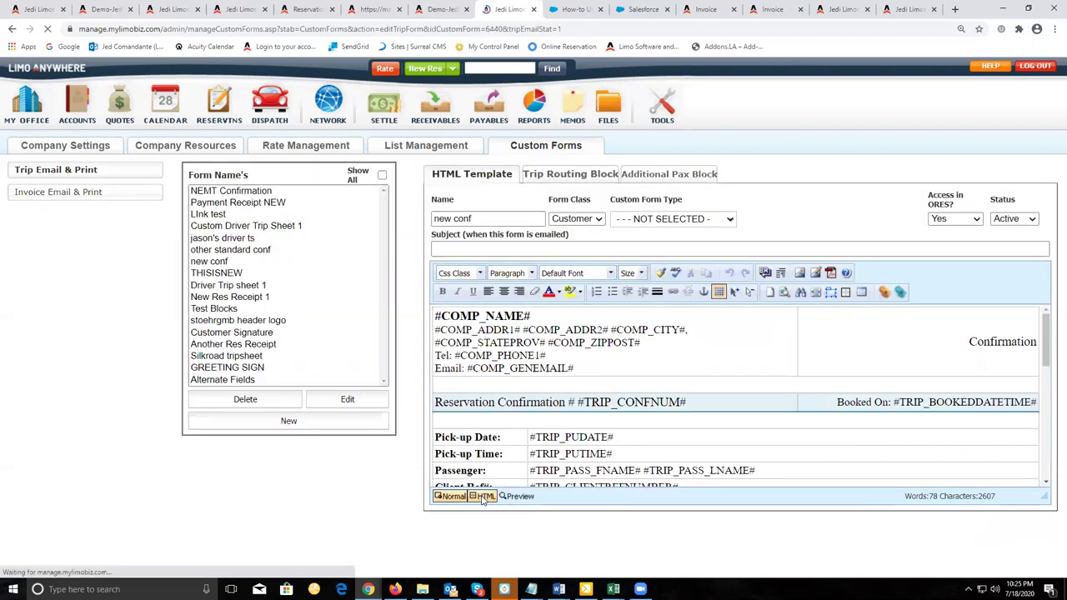
pyautogui.click(483, 495)
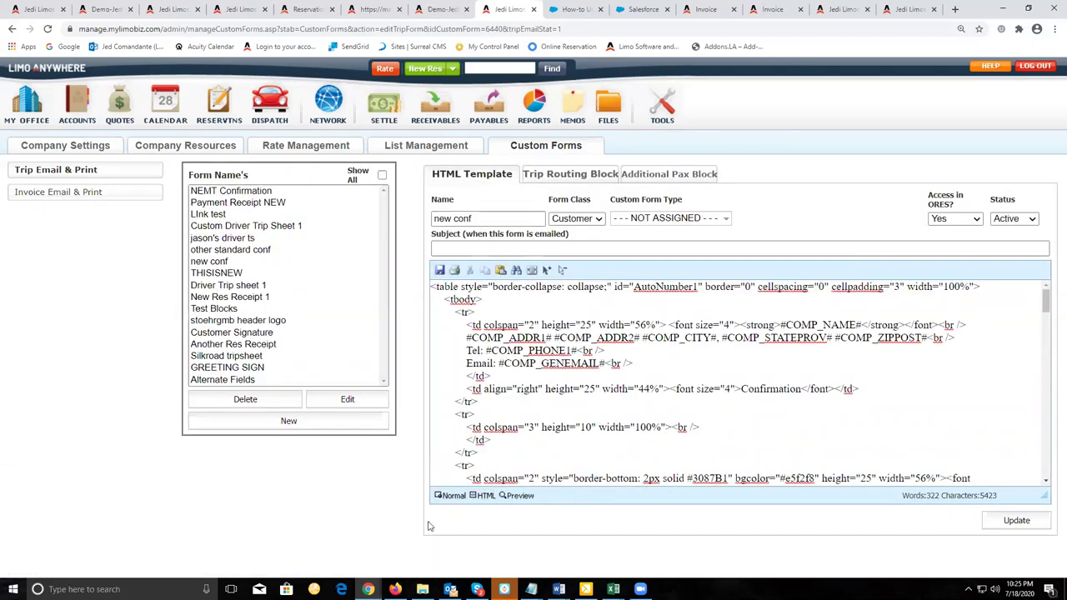
pyautogui.click(452, 497)
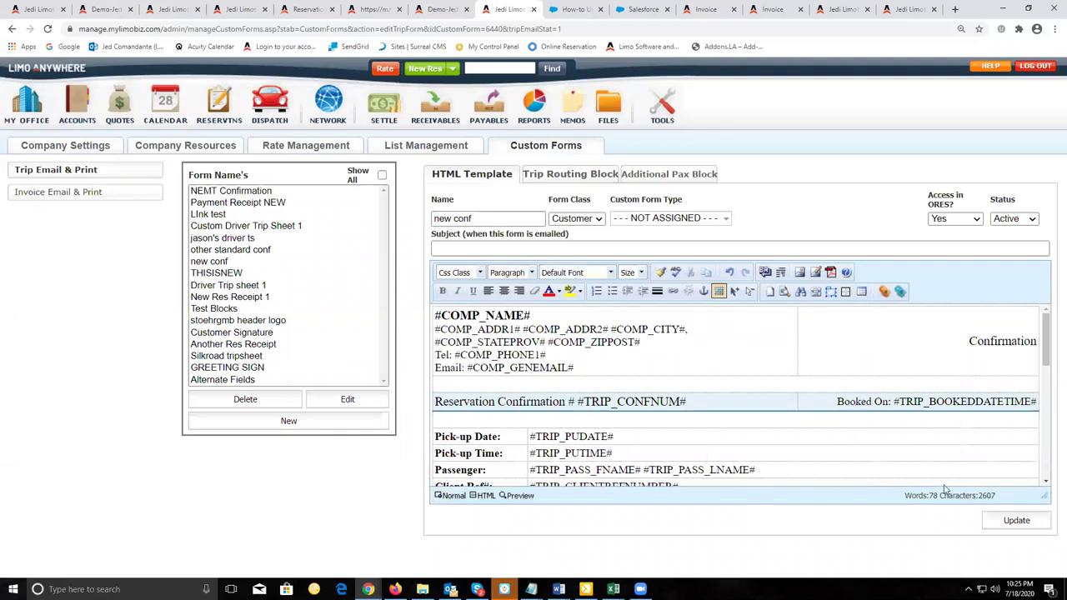
# Step: Scroll through the 'new conf' template, then open Limo Anywhere University from the HELP menu
pyautogui.click(501, 217)
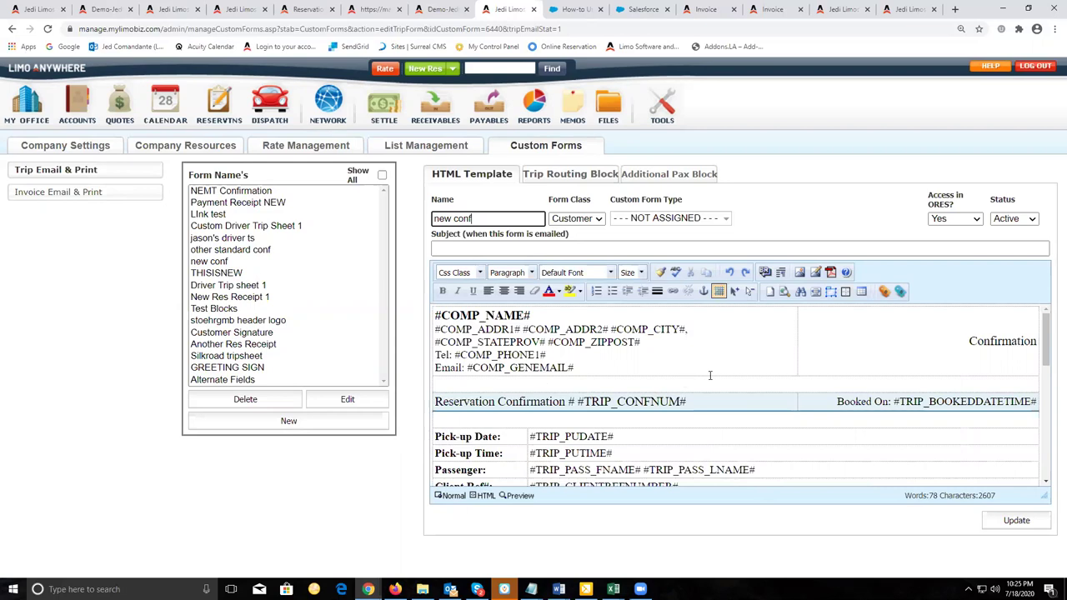
pyautogui.scroll(-3, 701, 354)
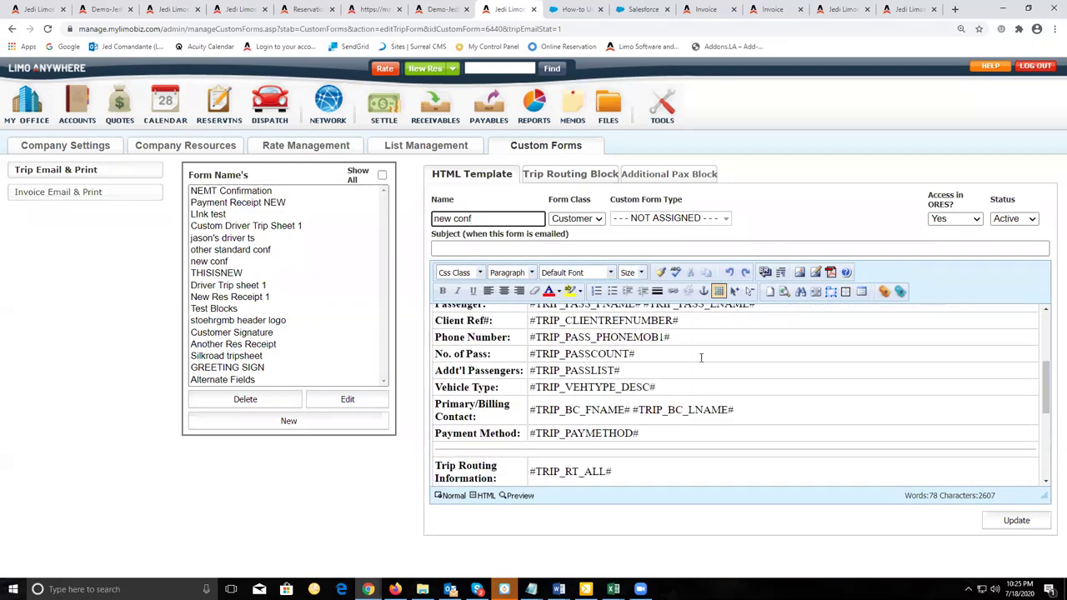
pyautogui.scroll(3, 696, 392)
pyautogui.scroll(-1, 690, 424)
pyautogui.scroll(-1, 690, 424)
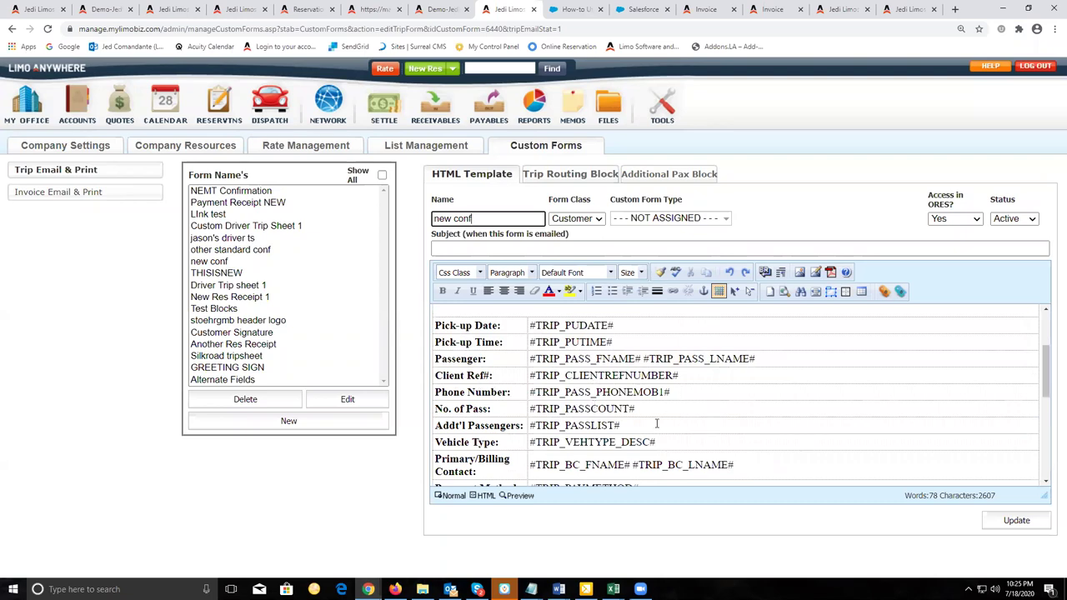
pyautogui.scroll(3, 656, 423)
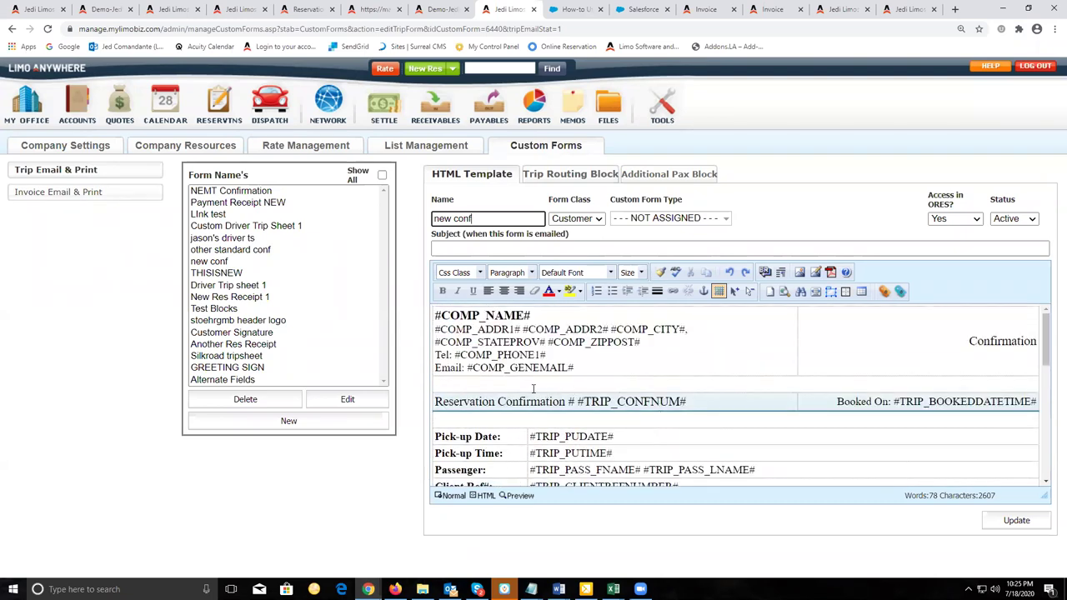
pyautogui.scroll(-4, 672, 395)
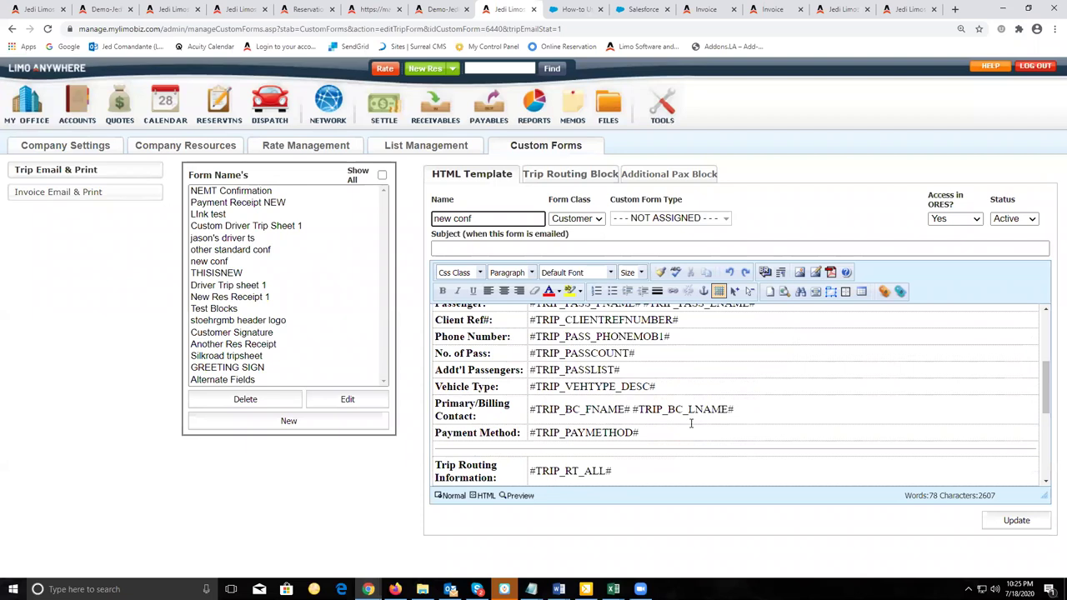
pyautogui.scroll(4, 691, 422)
pyautogui.scroll(-4, 685, 426)
pyautogui.scroll(4, 748, 418)
pyautogui.scroll(-3, 824, 417)
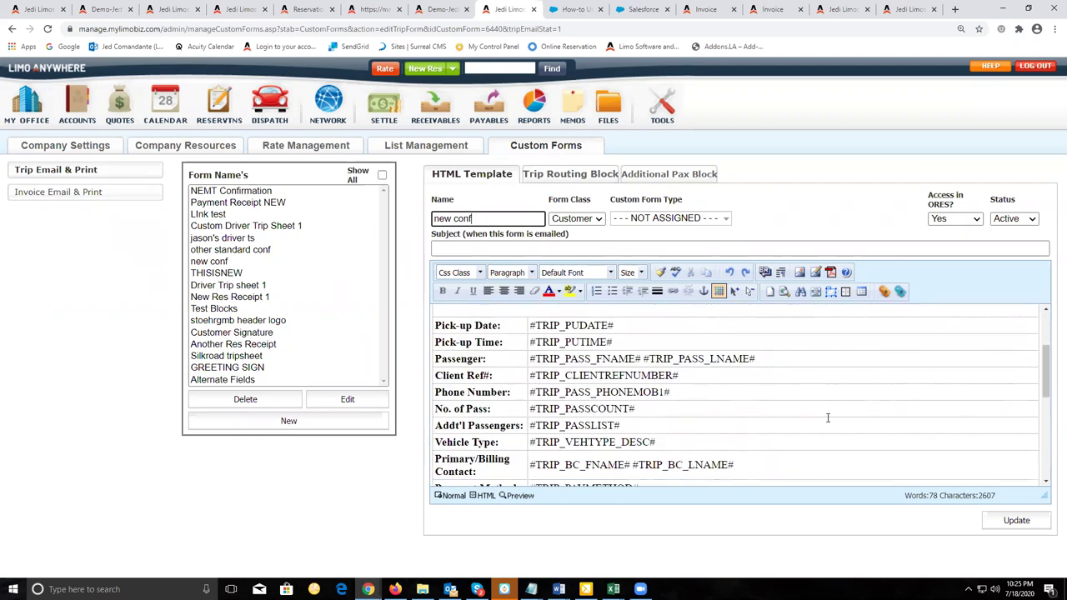
pyautogui.scroll(-3, 823, 416)
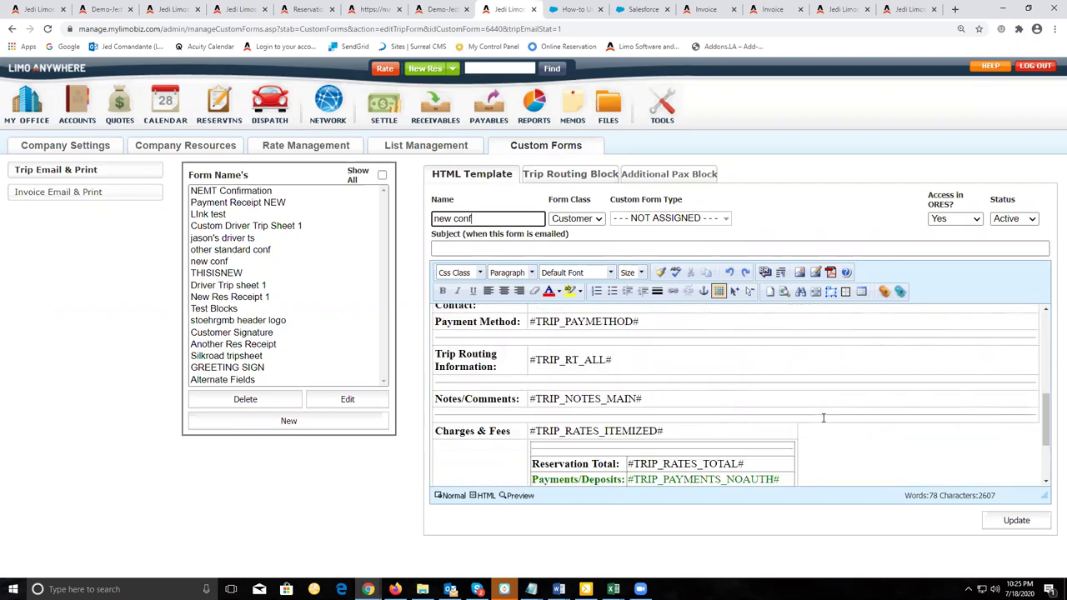
pyautogui.scroll(6, 823, 417)
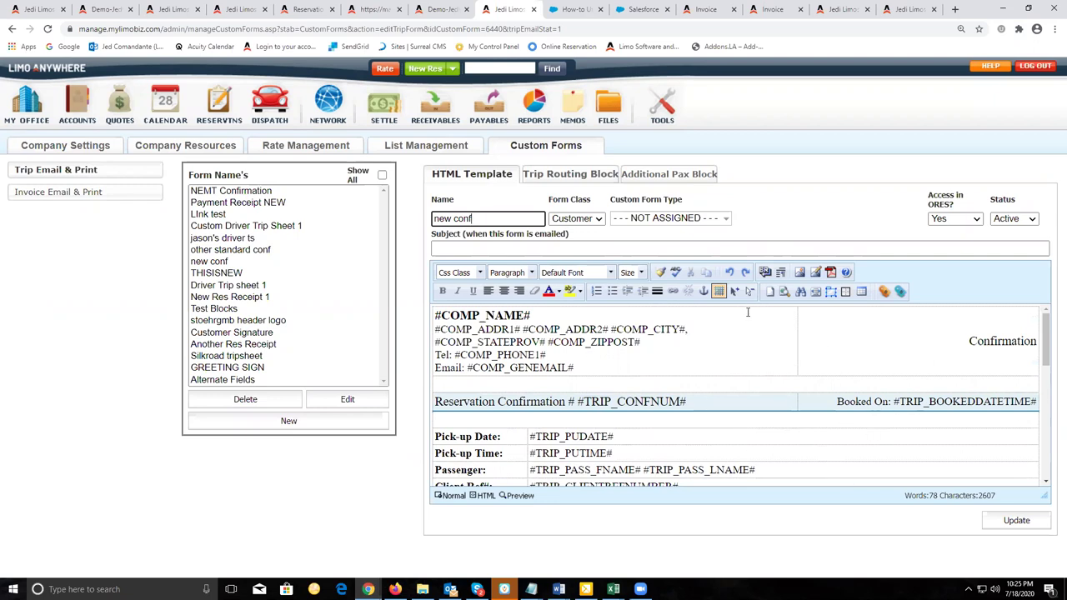
pyautogui.click(983, 70)
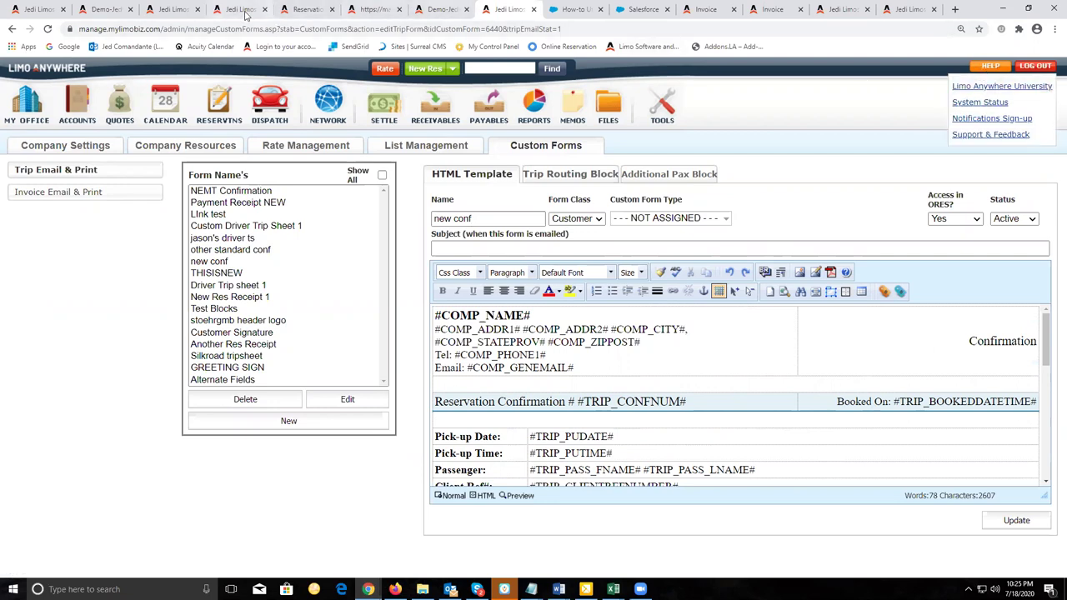
pyautogui.click(985, 86)
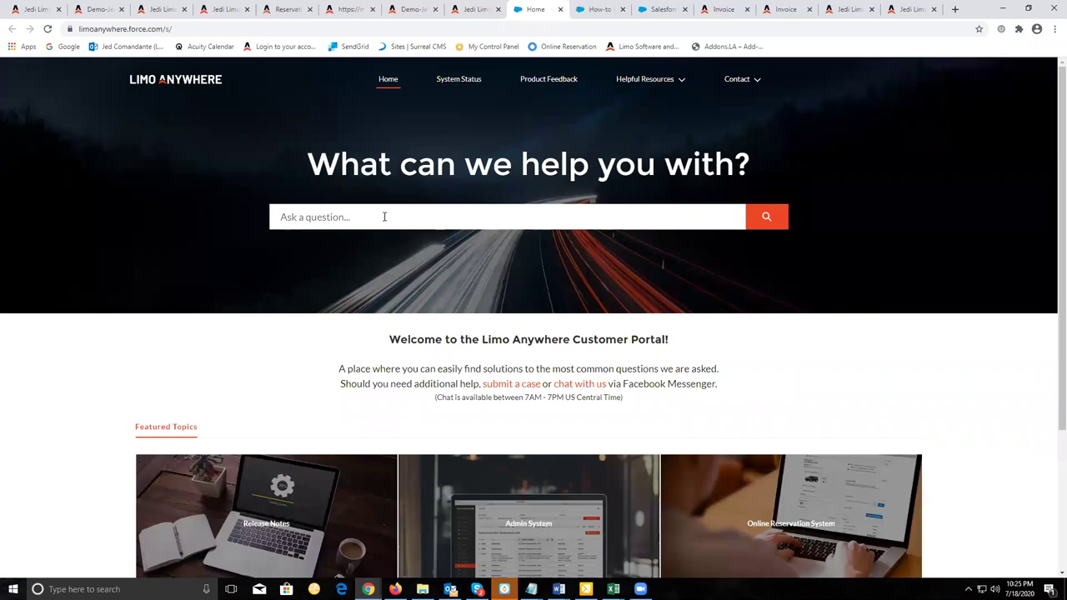
# Step: Search the help portal for 'CUSTOM' and read the How-to Build a Custom Form article
pyautogui.click(384, 216)
pyautogui.write('CUSTOM')
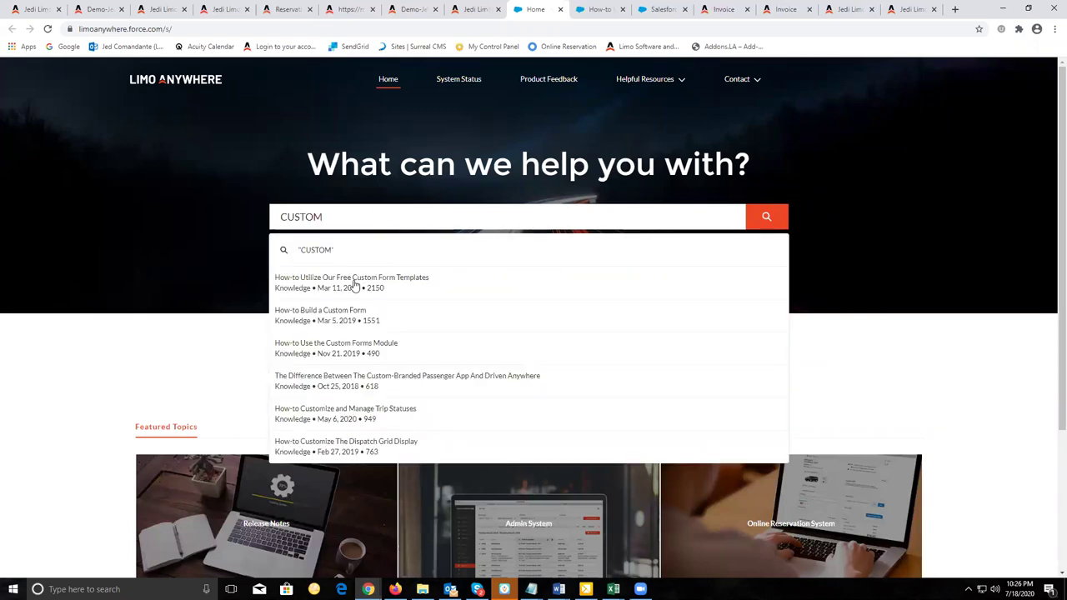
pyautogui.click(297, 320)
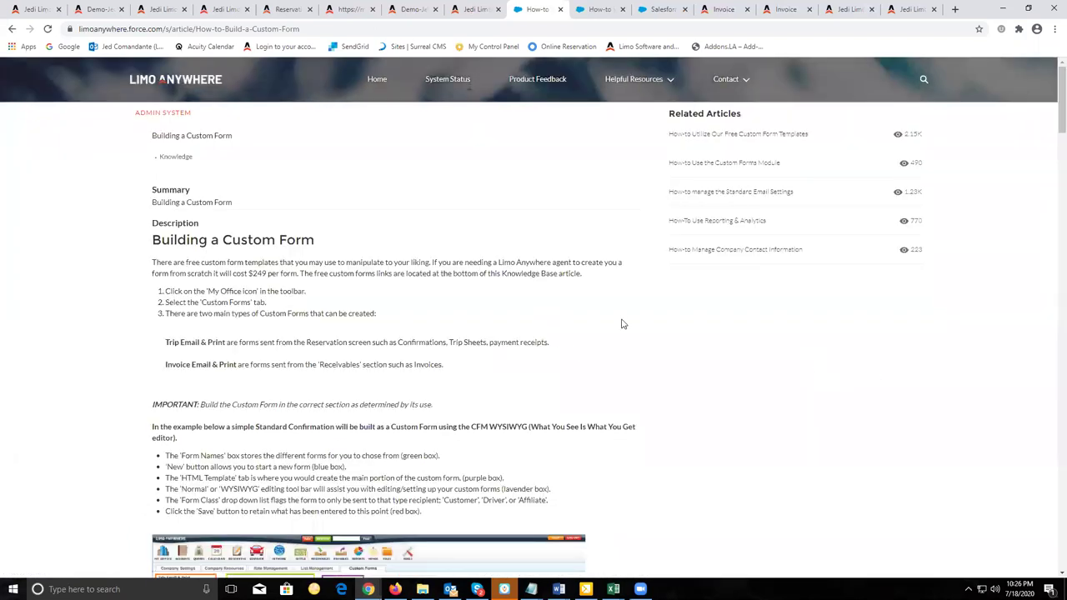
pyautogui.scroll(-3, 685, 337)
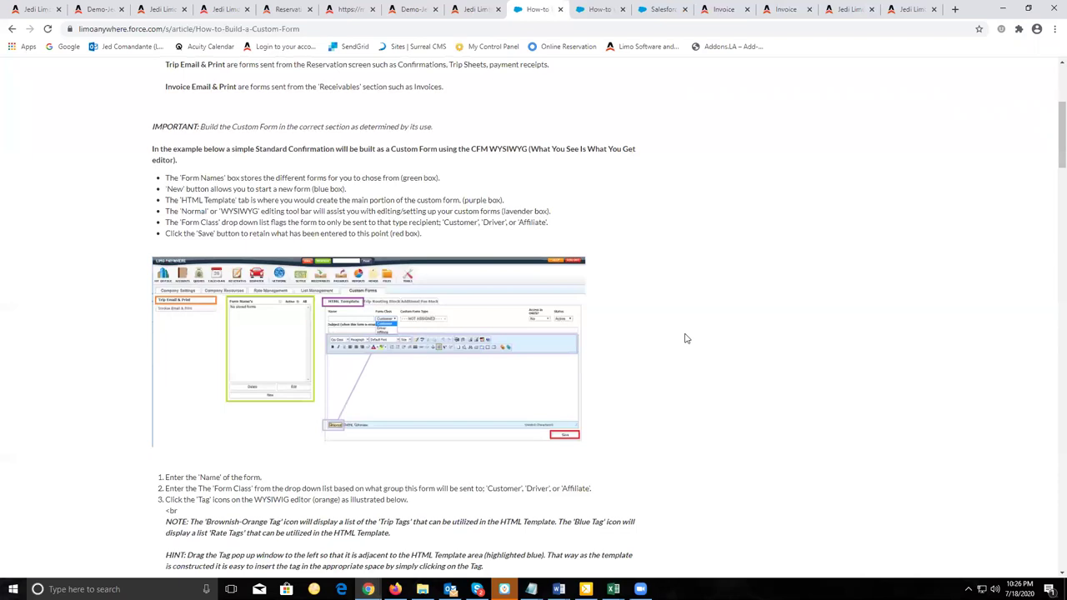
pyautogui.scroll(-1, 685, 338)
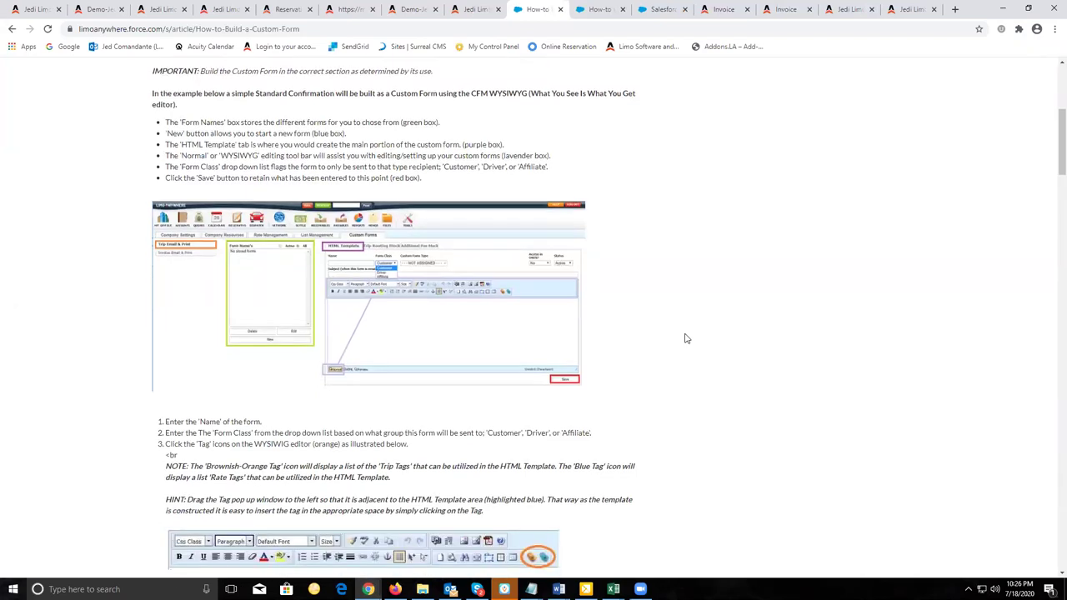
pyautogui.scroll(1, 685, 337)
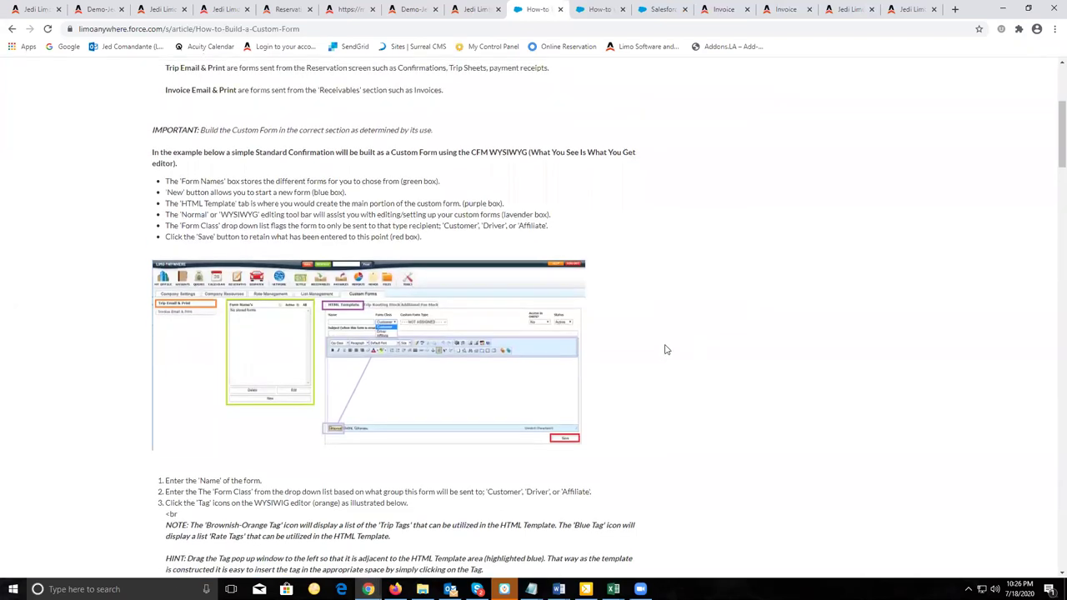
pyautogui.scroll(3, 666, 349)
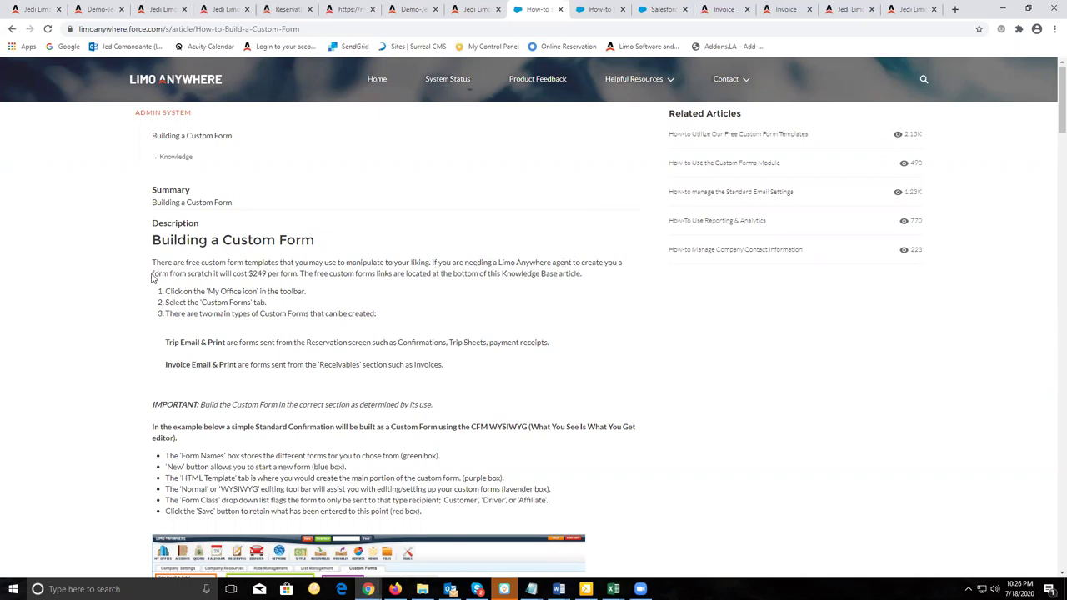
# Step: Highlight the article's $249 per form pricing sentence, then return to the Limo Anywhere page
pyautogui.moveTo(152, 273); pyautogui.dragTo(298, 275)
pyautogui.click(485, 268)
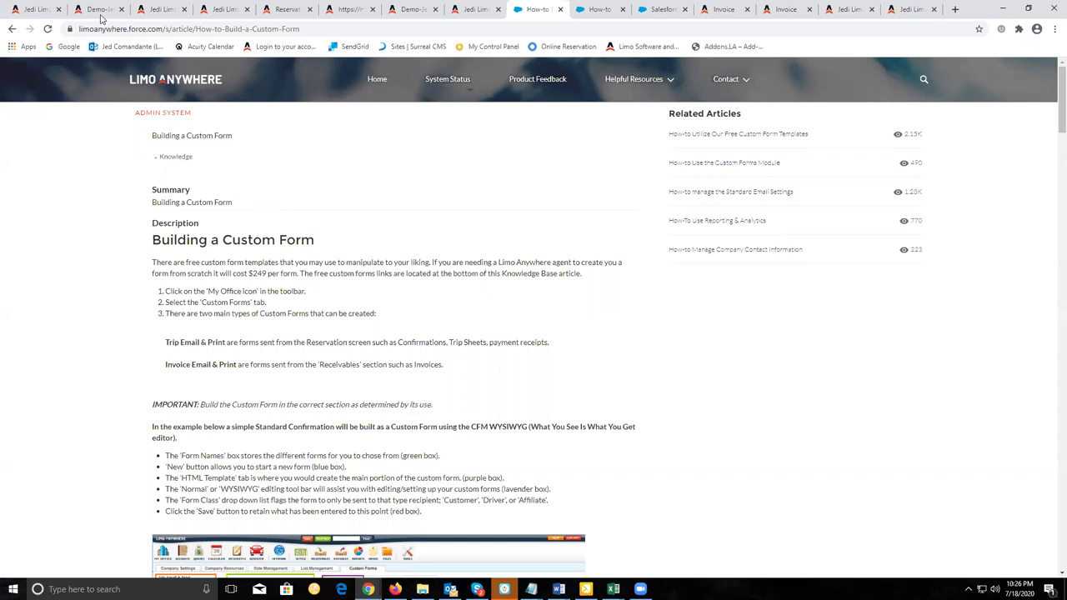
pyautogui.click(161, 12)
# Step: Go to Company Settings > Messaging & Template Settings > Scheduled Messaging
pyautogui.click(34, 9)
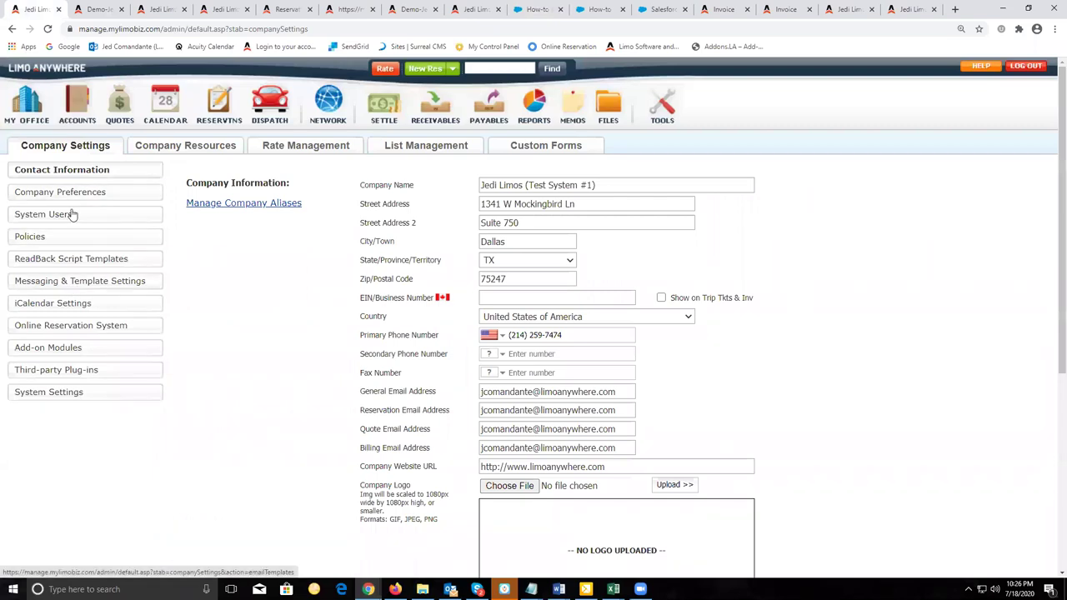
pyautogui.click(71, 287)
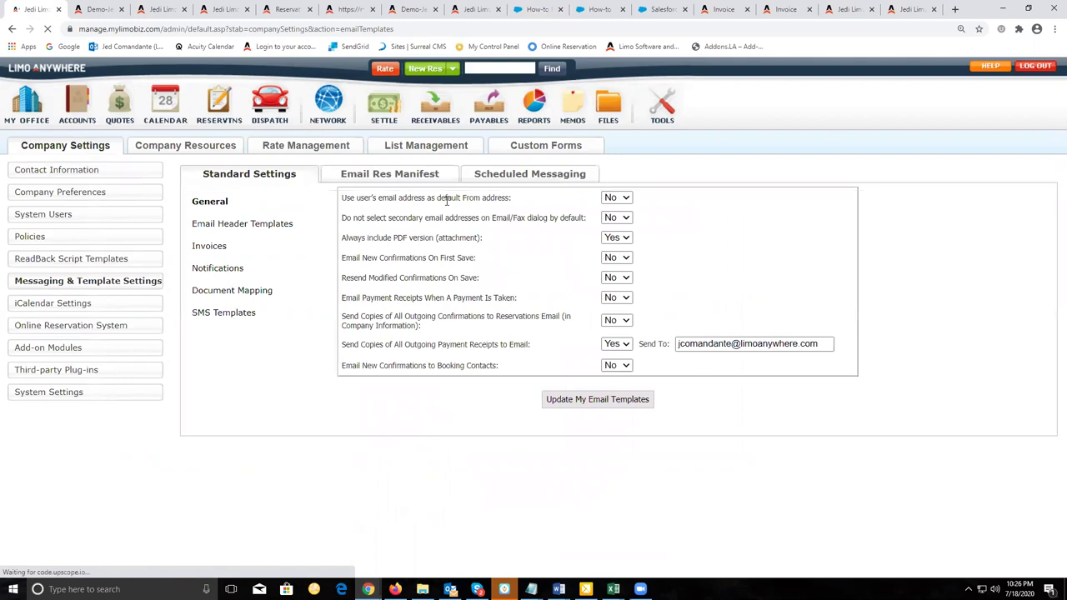
pyautogui.click(512, 174)
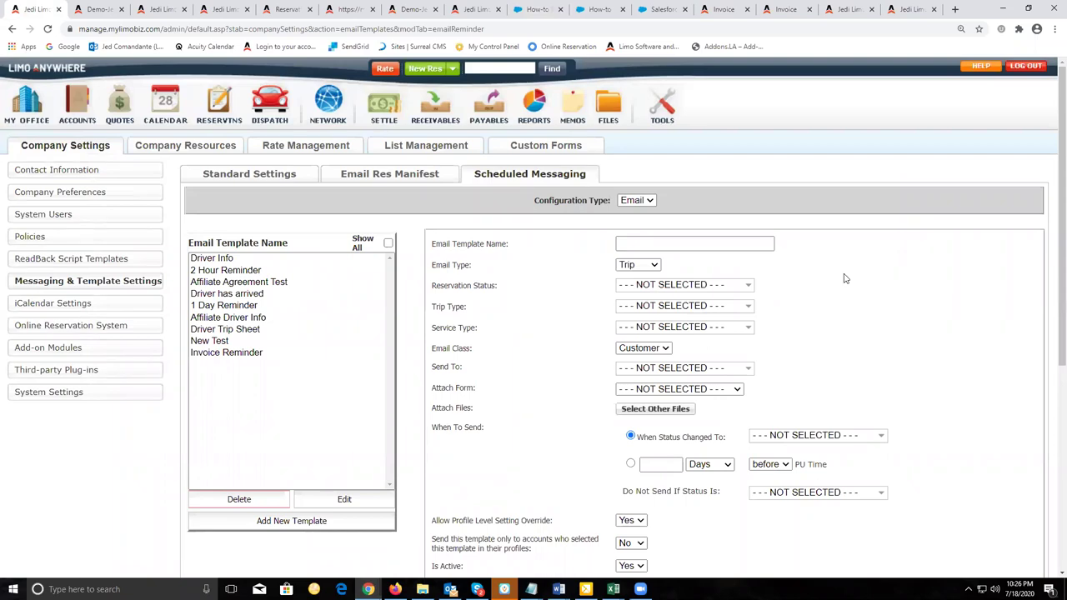
pyautogui.scroll(-1, 844, 279)
pyautogui.scroll(-1, 844, 279)
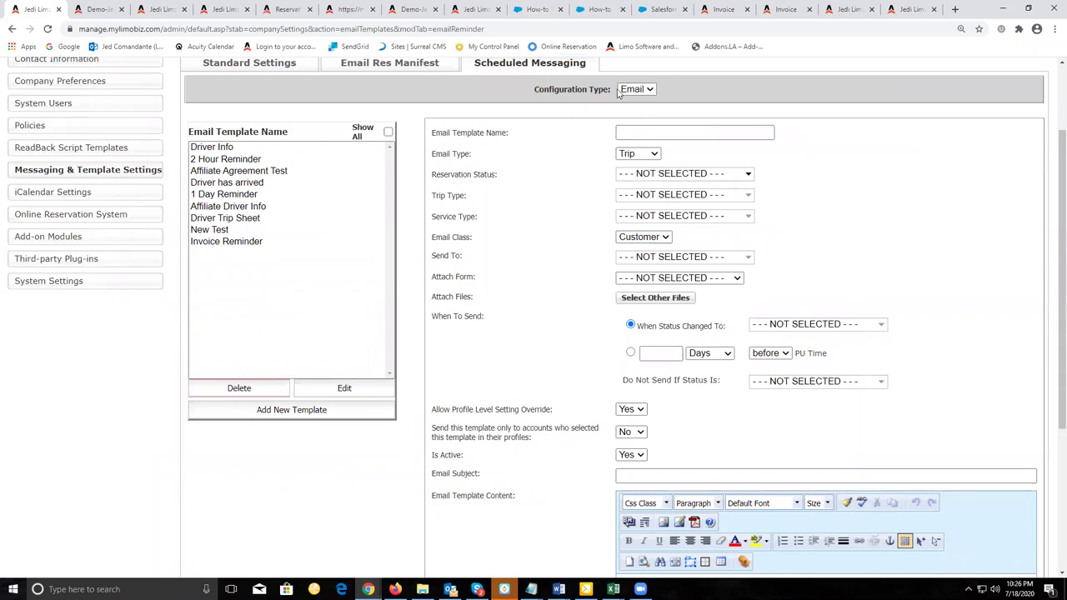
# Step: Review the Configuration Type, Email Class, trigger status and before/after pickup timing options, keeping Email, Customer and before
pyautogui.click(629, 90)
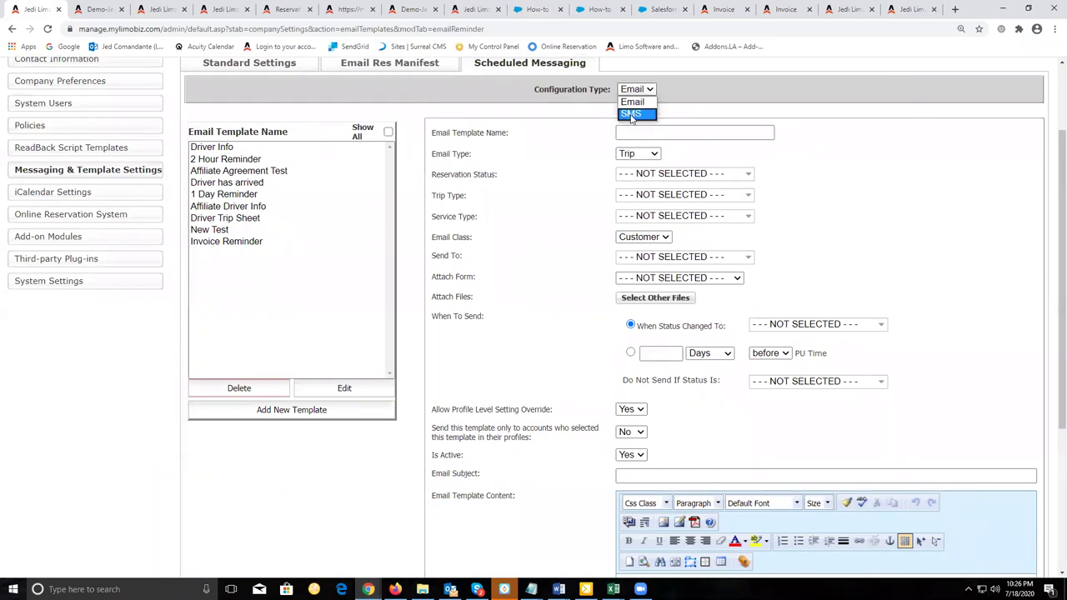
pyautogui.click(543, 248)
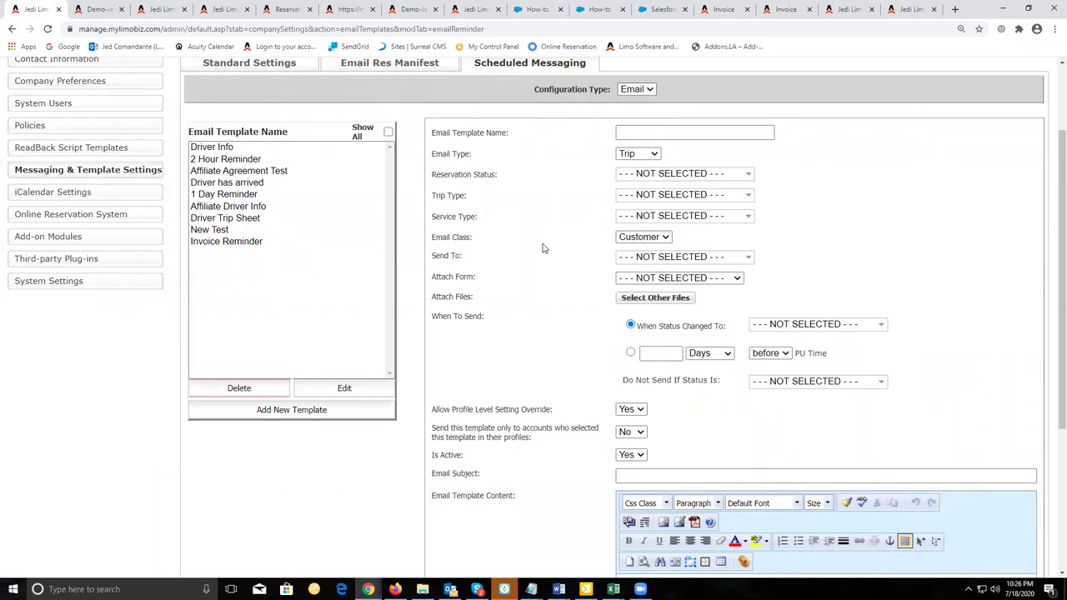
pyautogui.click(654, 239)
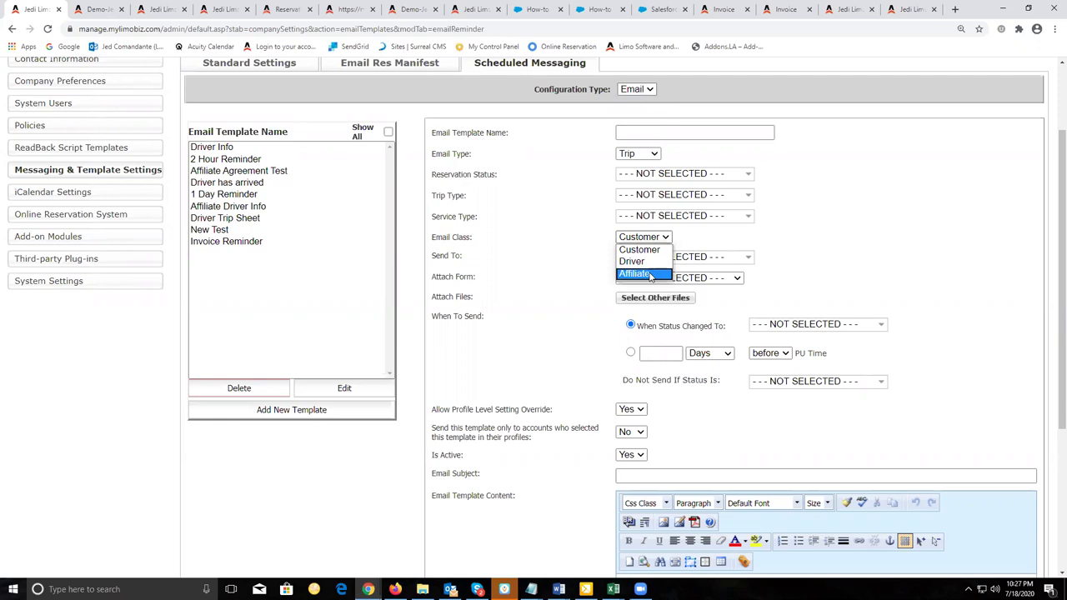
pyautogui.click(771, 235)
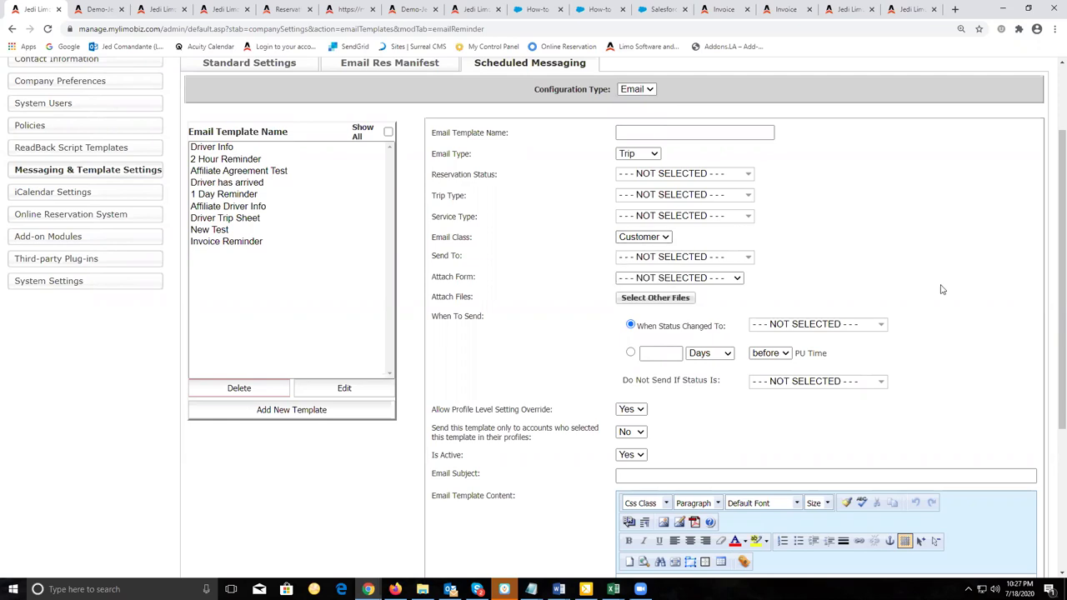
pyautogui.scroll(-1, 925, 294)
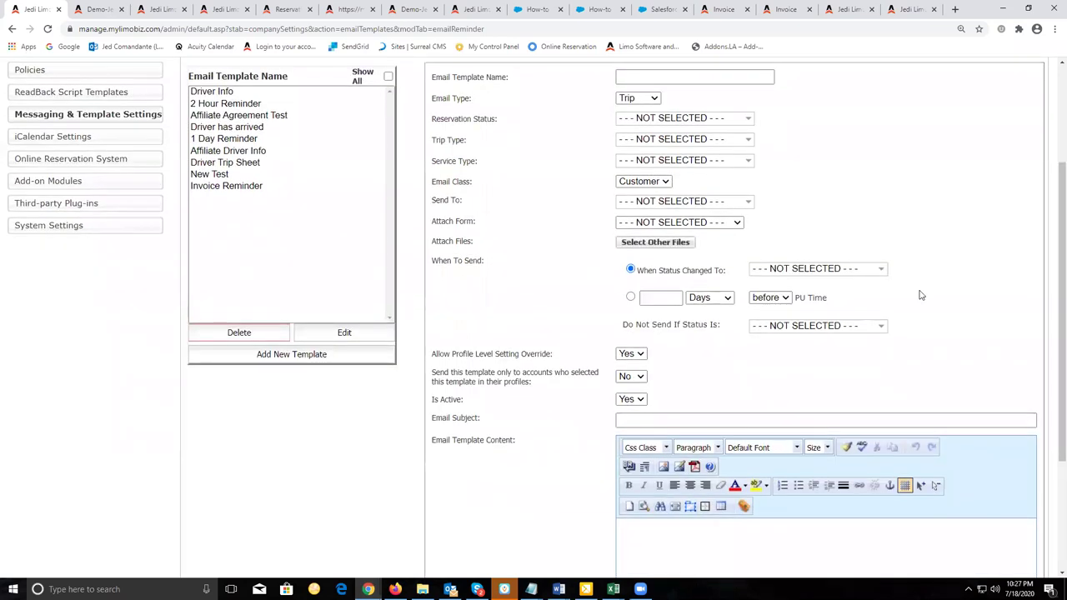
pyautogui.click(796, 270)
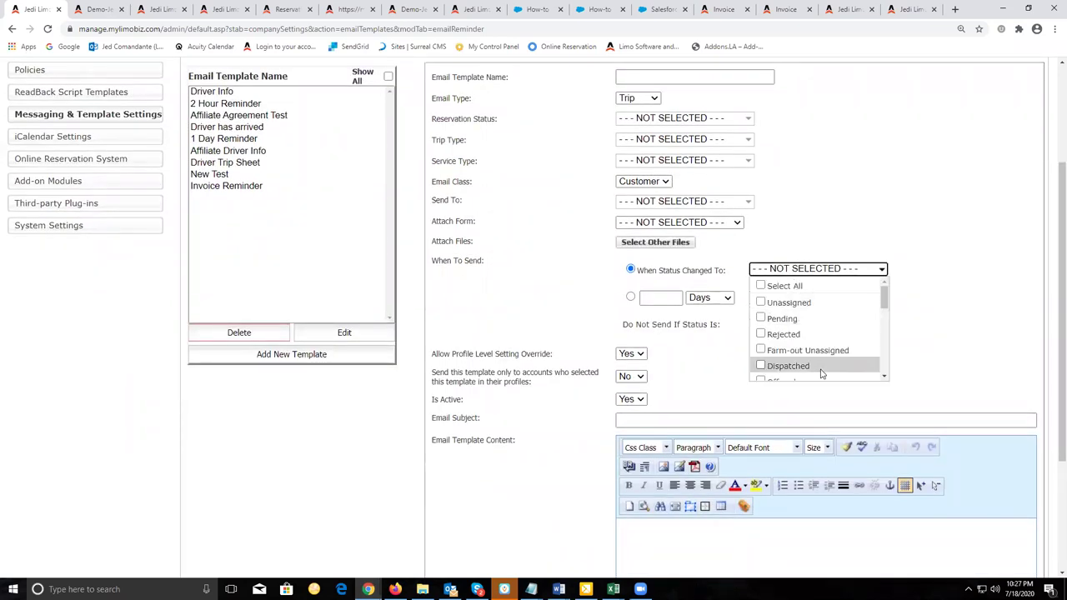
pyautogui.click(937, 289)
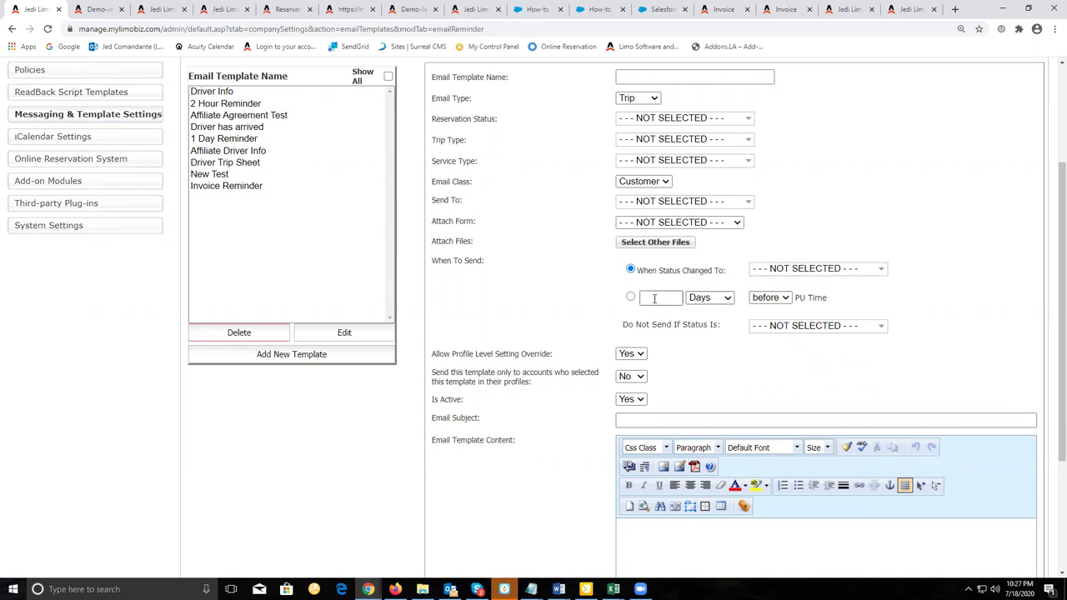
pyautogui.click(765, 297)
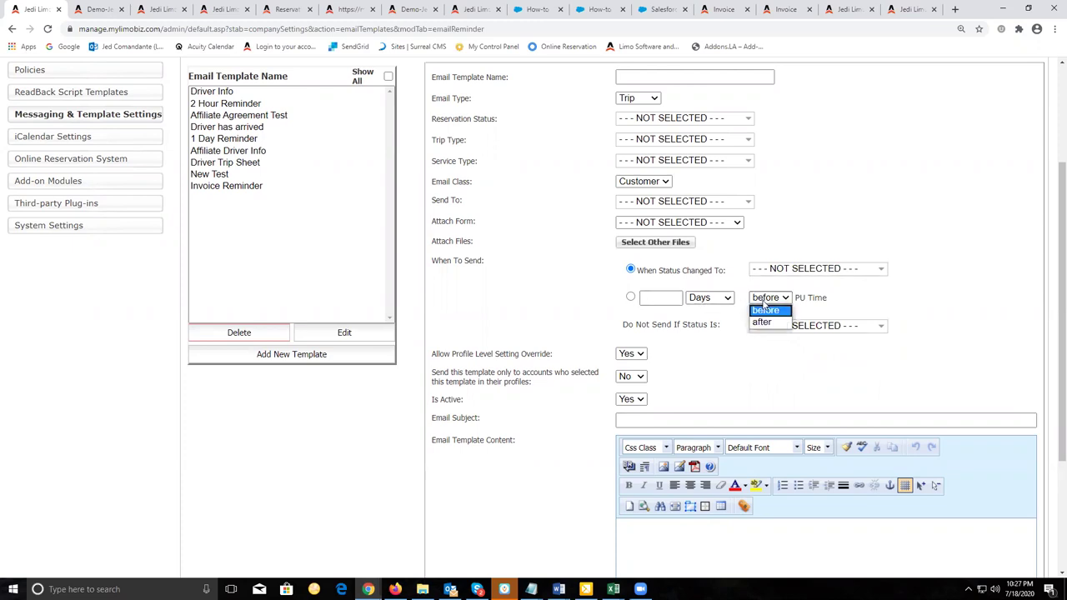
pyautogui.click(831, 303)
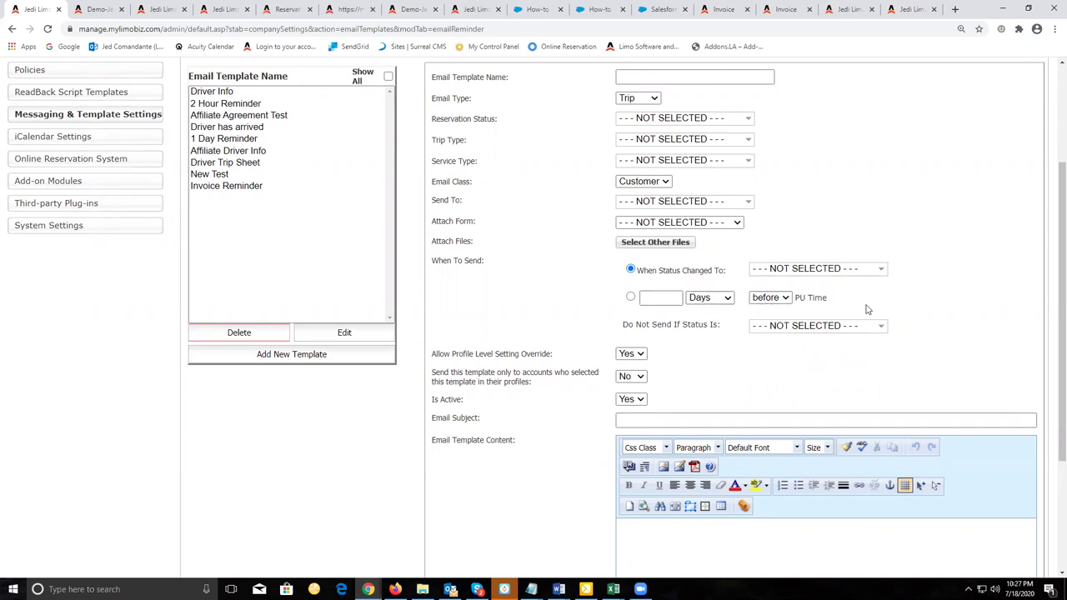
pyautogui.scroll(3, 867, 310)
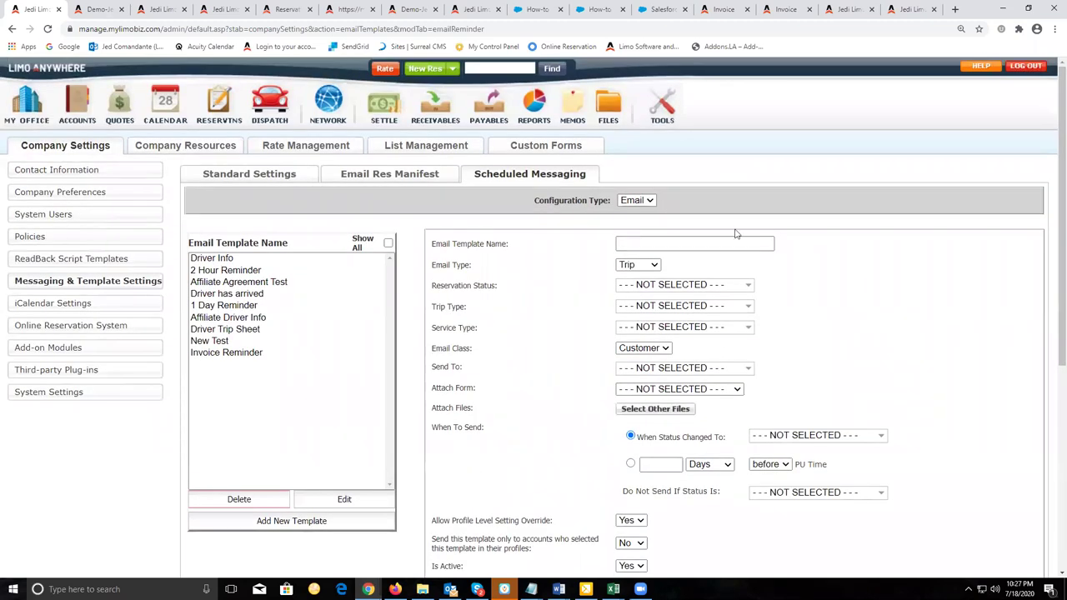
pyautogui.click(636, 202)
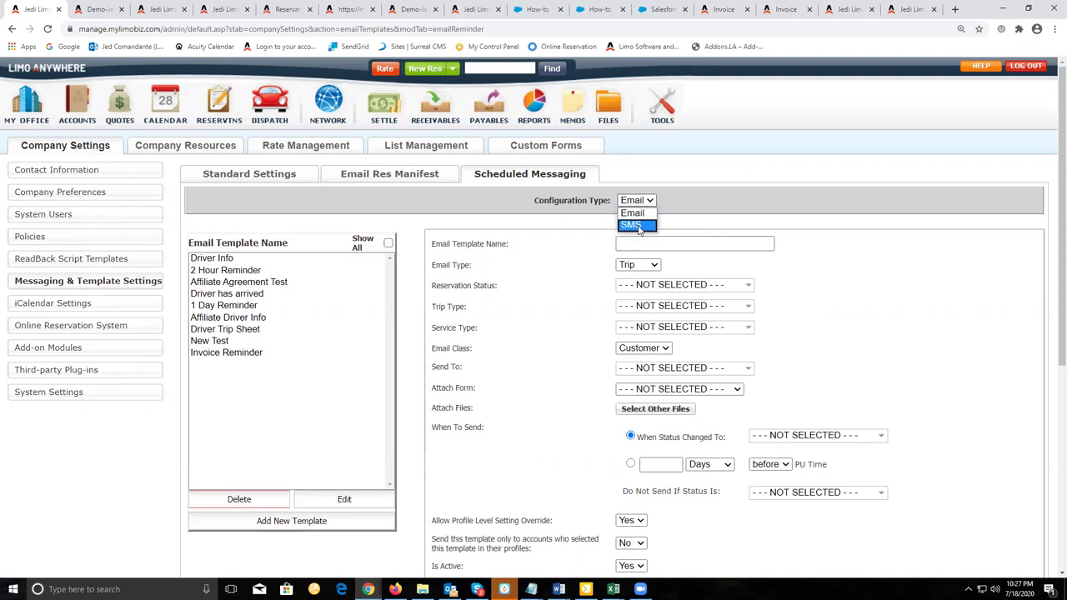
# Step: Switch Configuration Type to SMS and inspect the SMS Template Content field's 140-character limit
pyautogui.click(638, 226)
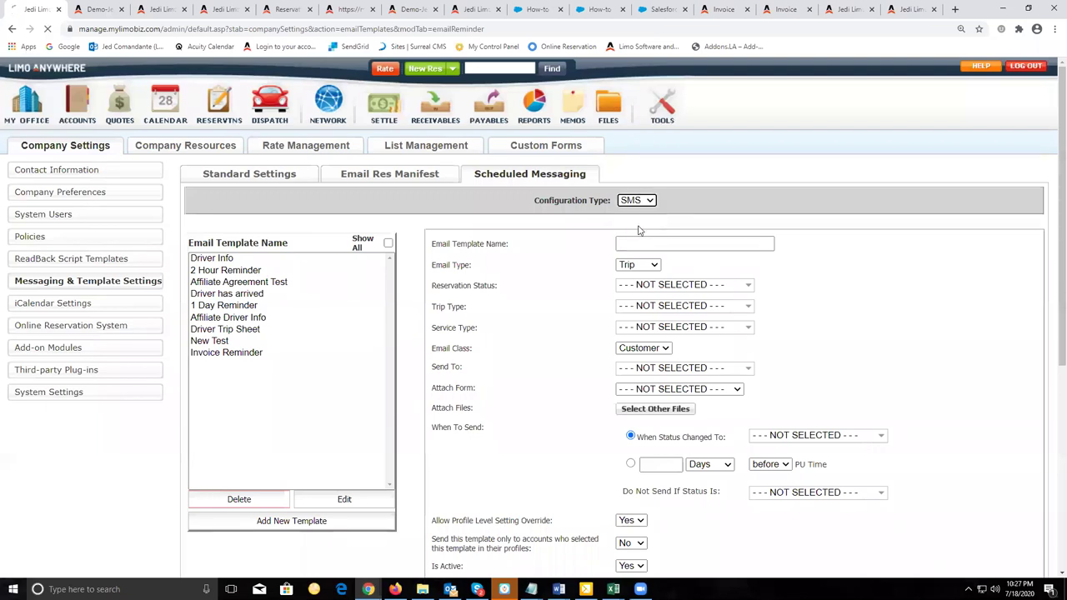
pyautogui.scroll(-3, 770, 259)
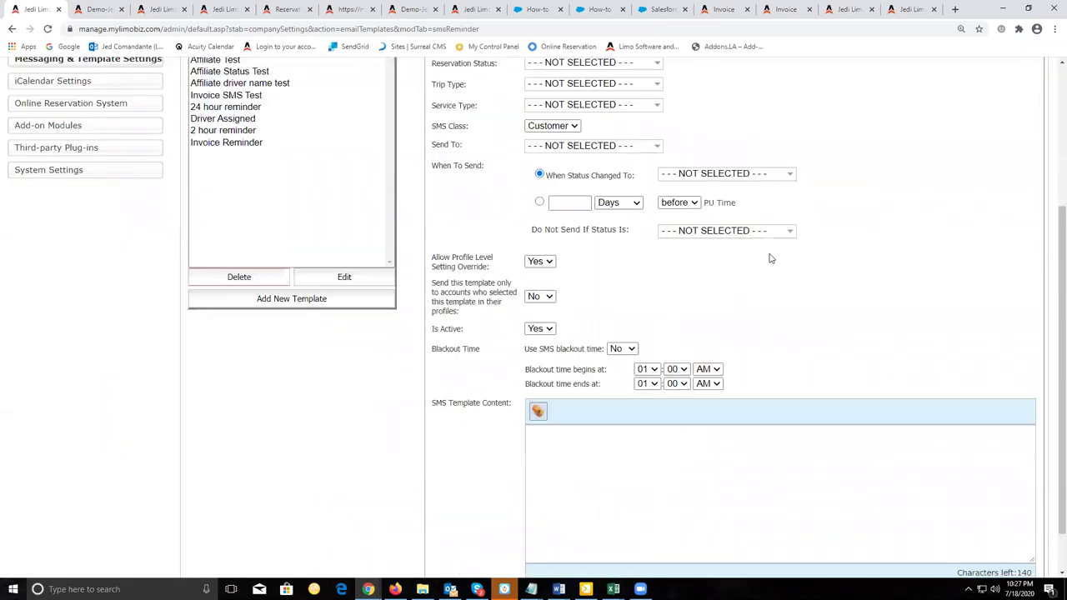
pyautogui.moveTo(957, 522); pyautogui.dragTo(1034, 519)
pyautogui.click(757, 454)
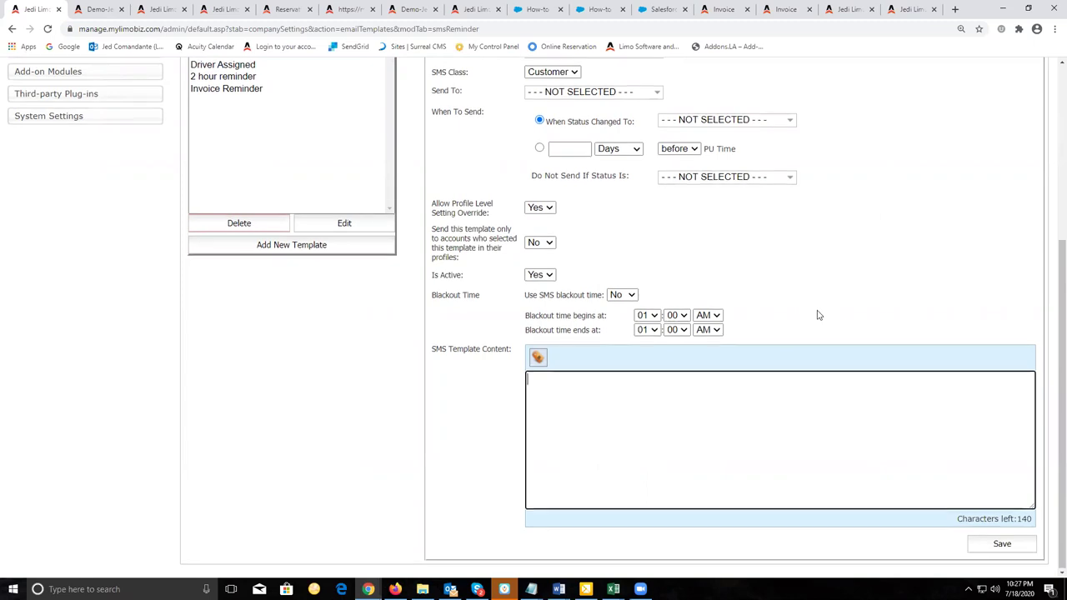
pyautogui.scroll(3, 667, 283)
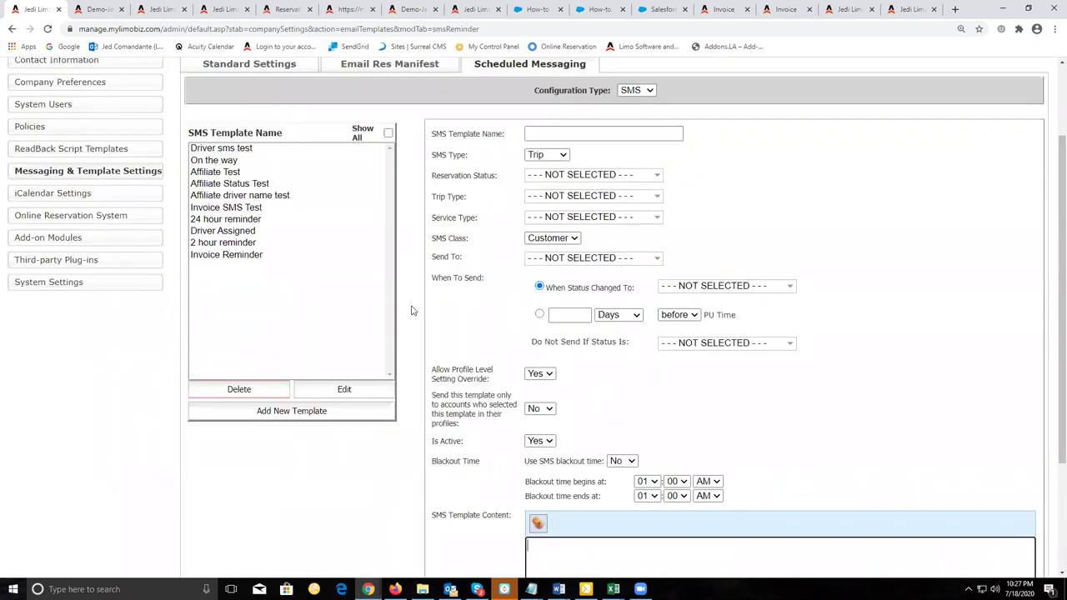
pyautogui.scroll(-1, 720, 375)
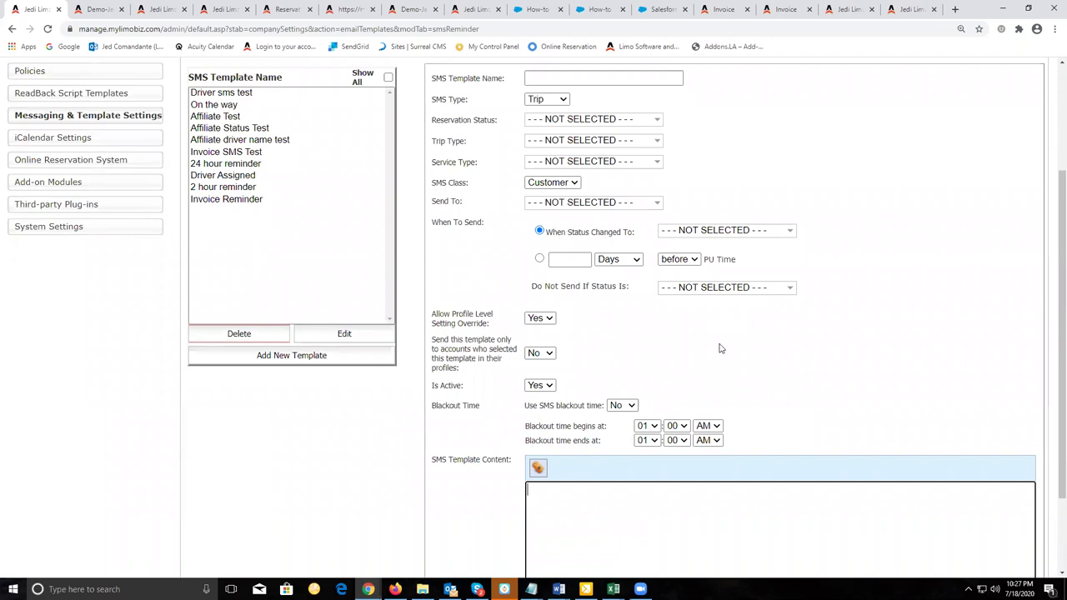
pyautogui.scroll(-2, 612, 414)
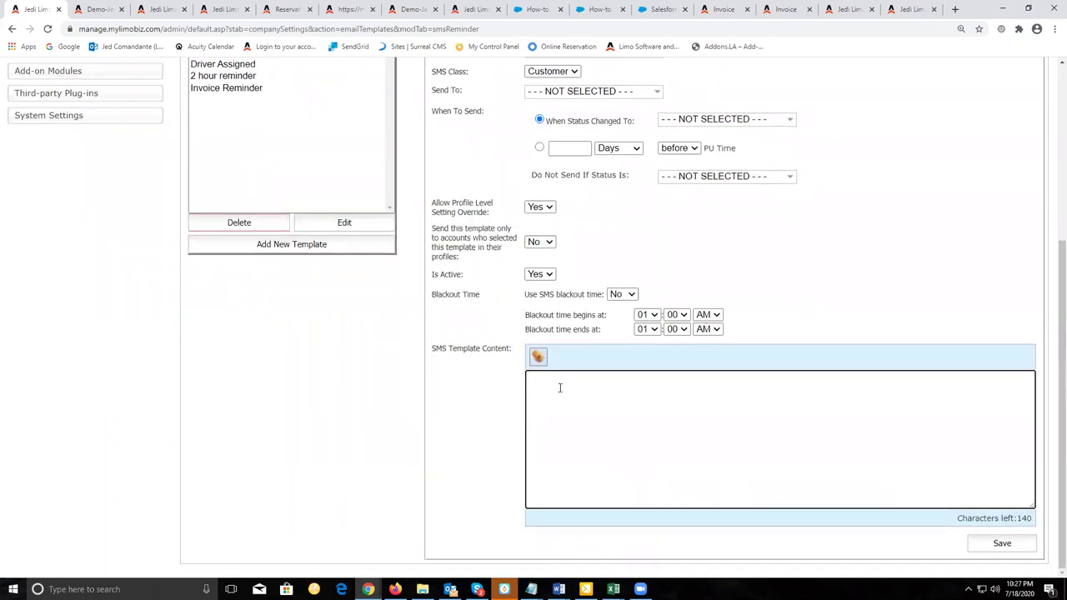
pyautogui.scroll(4, 782, 424)
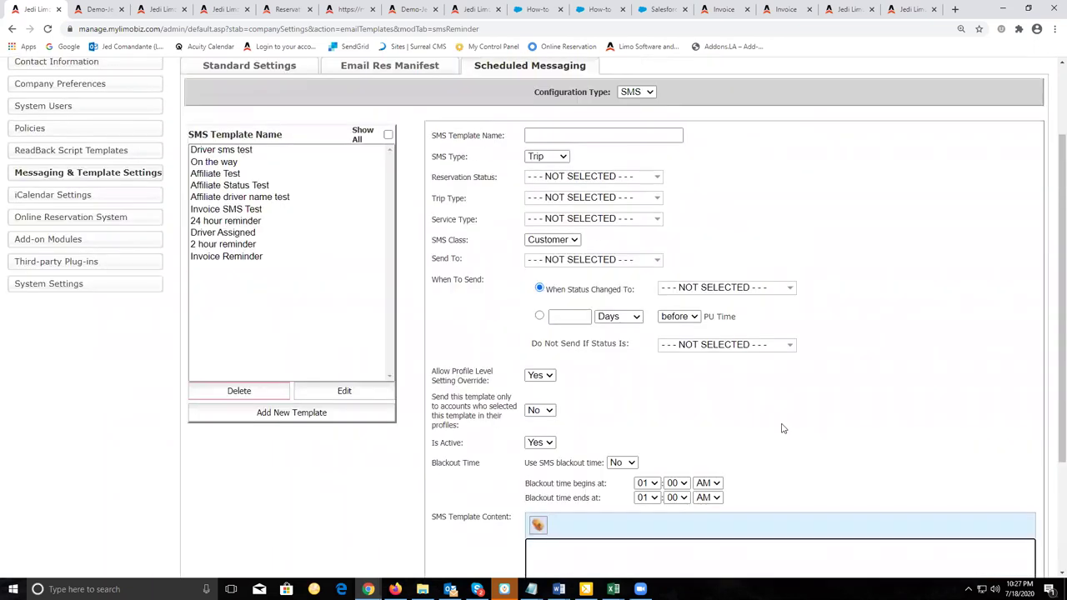
pyautogui.click(636, 147)
# Step: Switch Configuration Type back to Email and review the Email Template Content editor
pyautogui.click(631, 159)
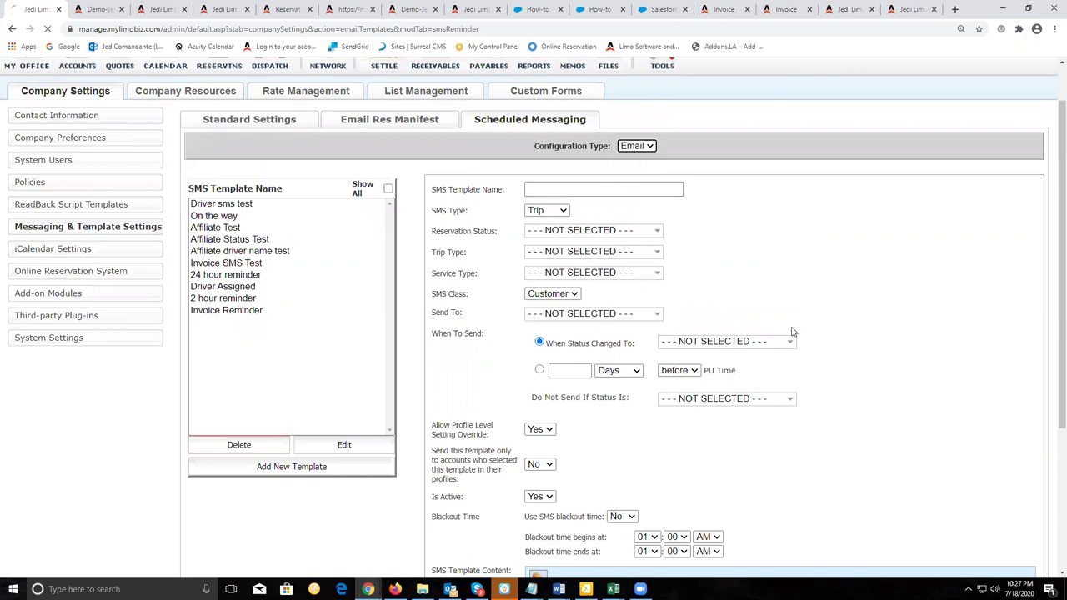
pyautogui.scroll(-2, 793, 331)
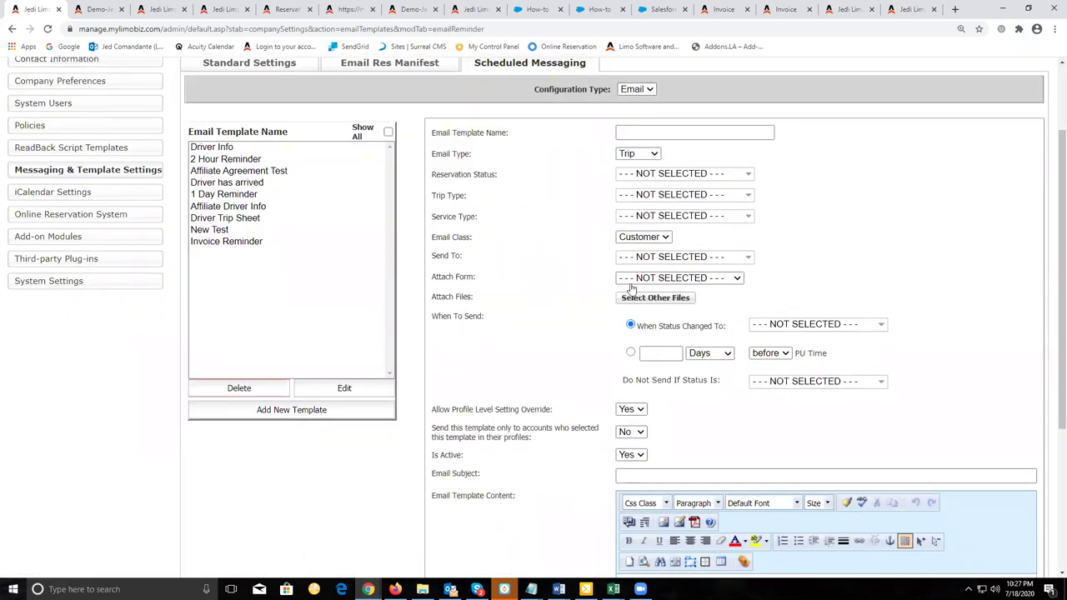
pyautogui.scroll(-1, 644, 268)
pyautogui.scroll(-3, 666, 308)
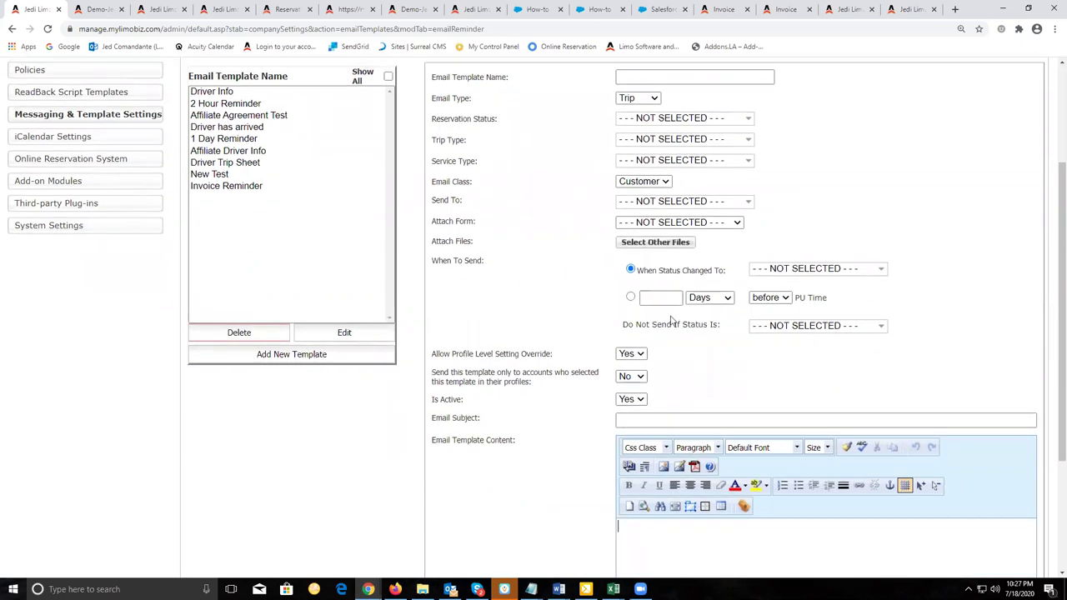
pyautogui.click(739, 417)
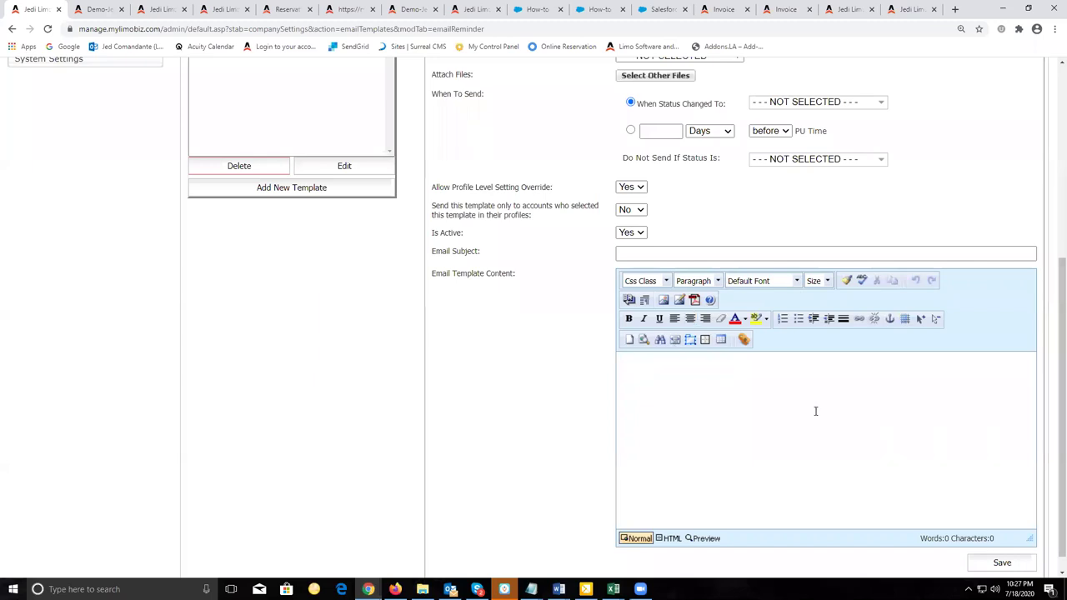
pyautogui.scroll(-1, 842, 467)
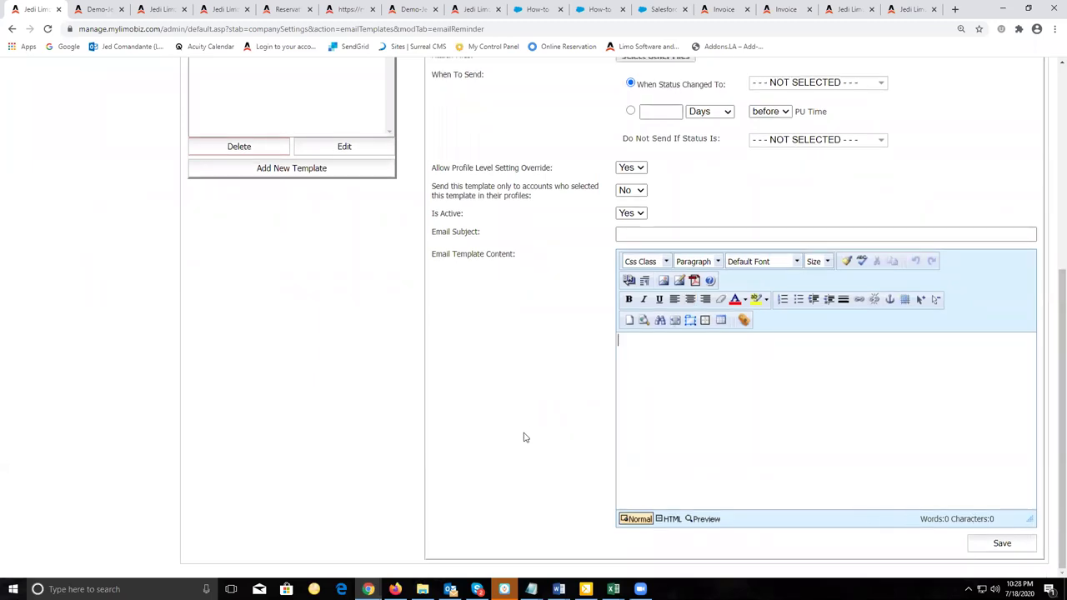
pyautogui.scroll(5, 524, 437)
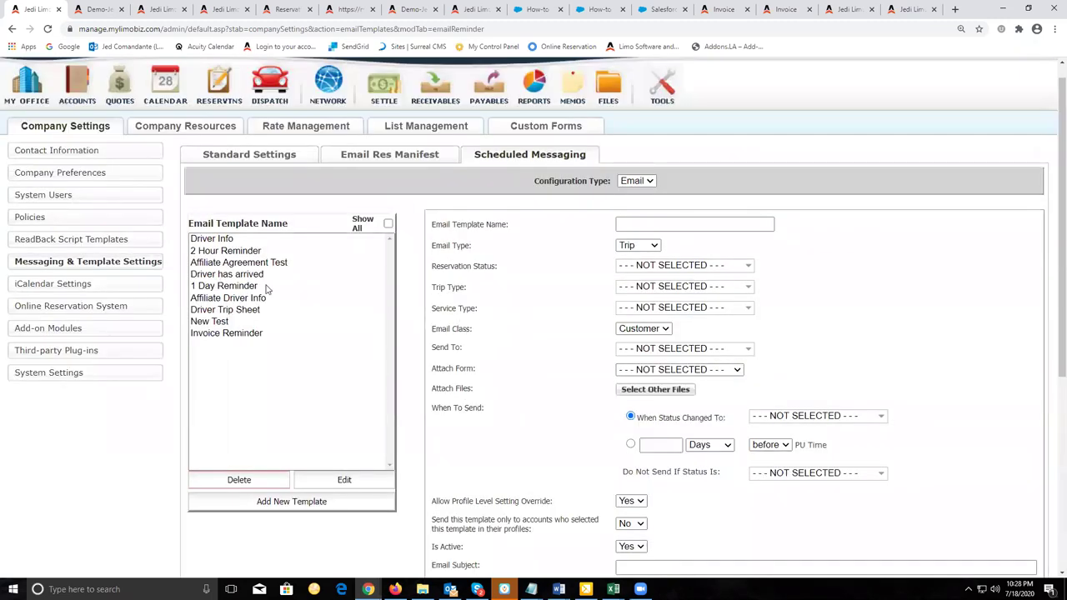
pyautogui.click(237, 288)
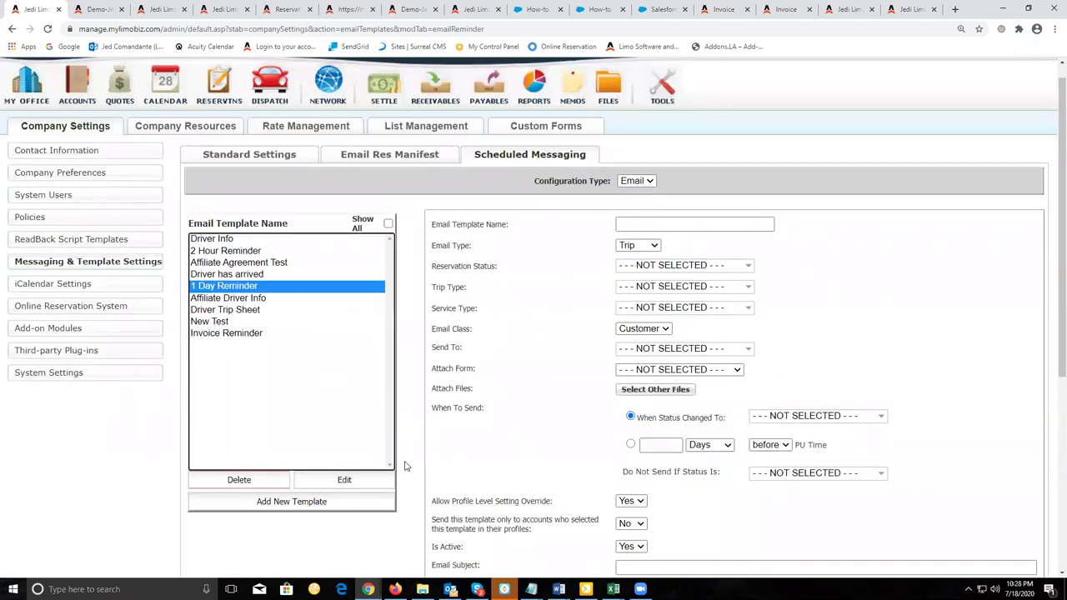
# Step: Load the 1 Day Reminder template and review its name, Trip email type and New/Live reservation statuses
pyautogui.click(345, 480)
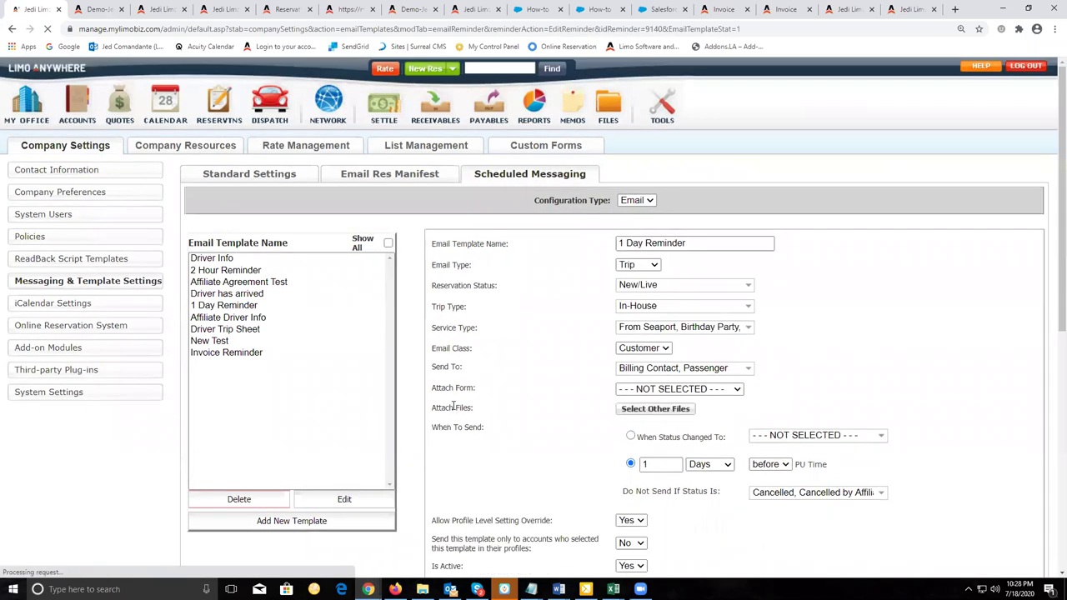
pyautogui.scroll(-2, 483, 332)
pyautogui.scroll(2, 483, 332)
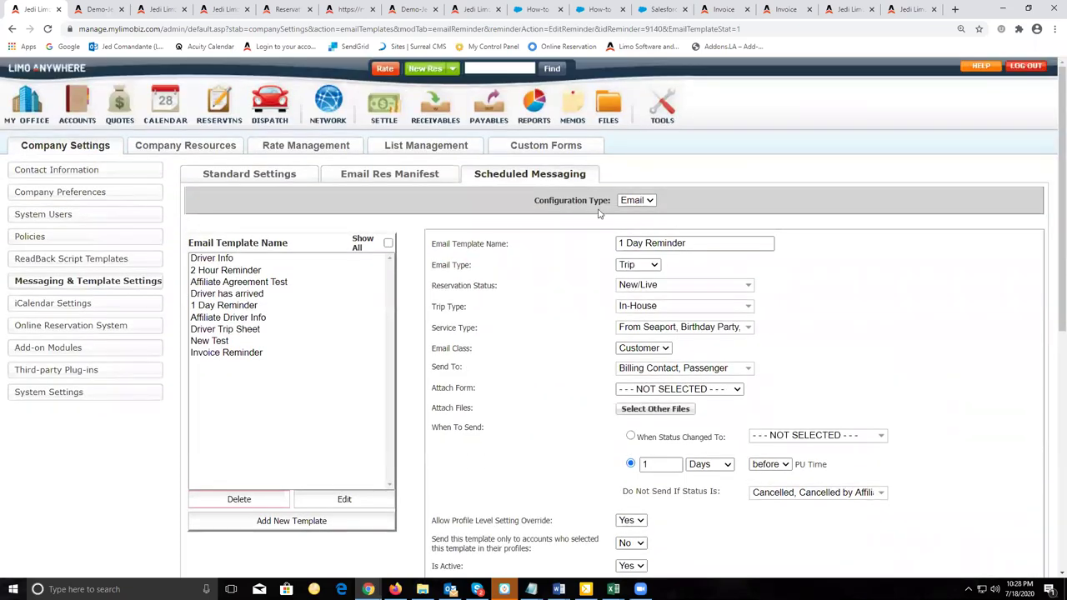
pyautogui.scroll(-2, 830, 373)
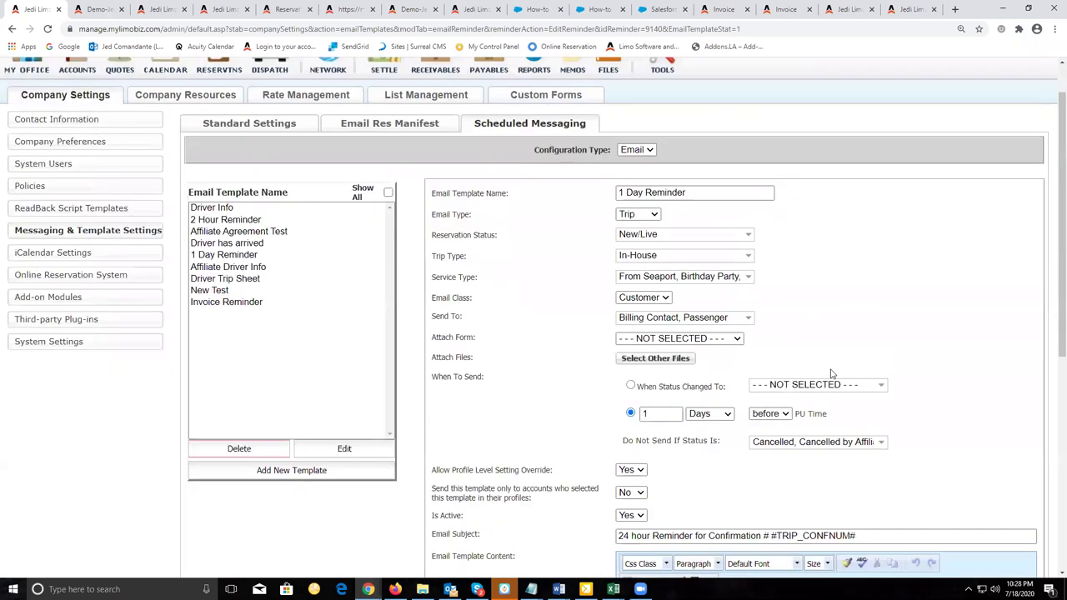
pyautogui.click(685, 130)
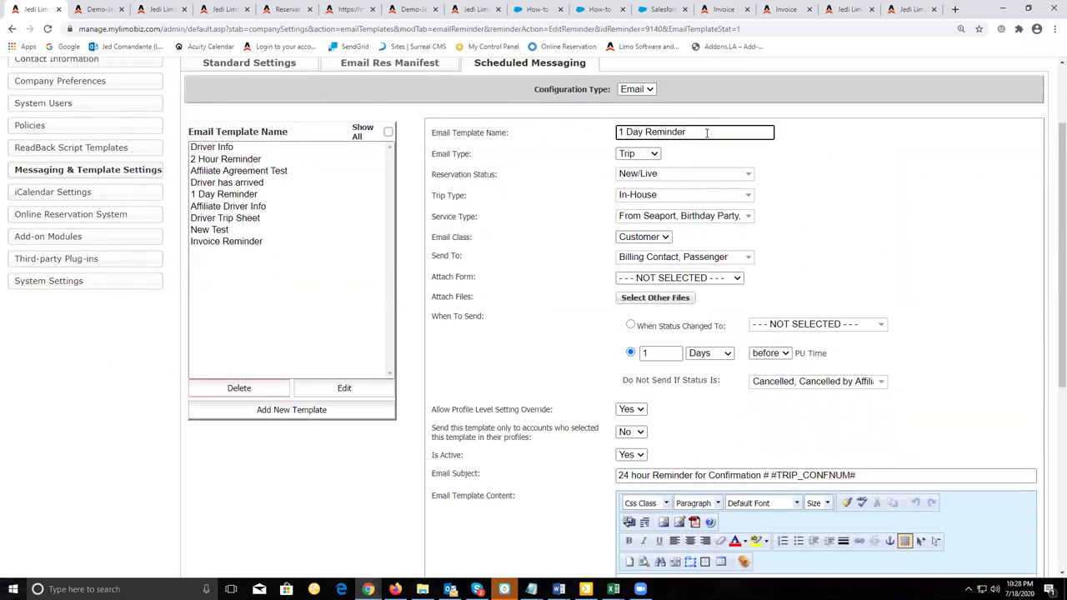
pyautogui.click(651, 156)
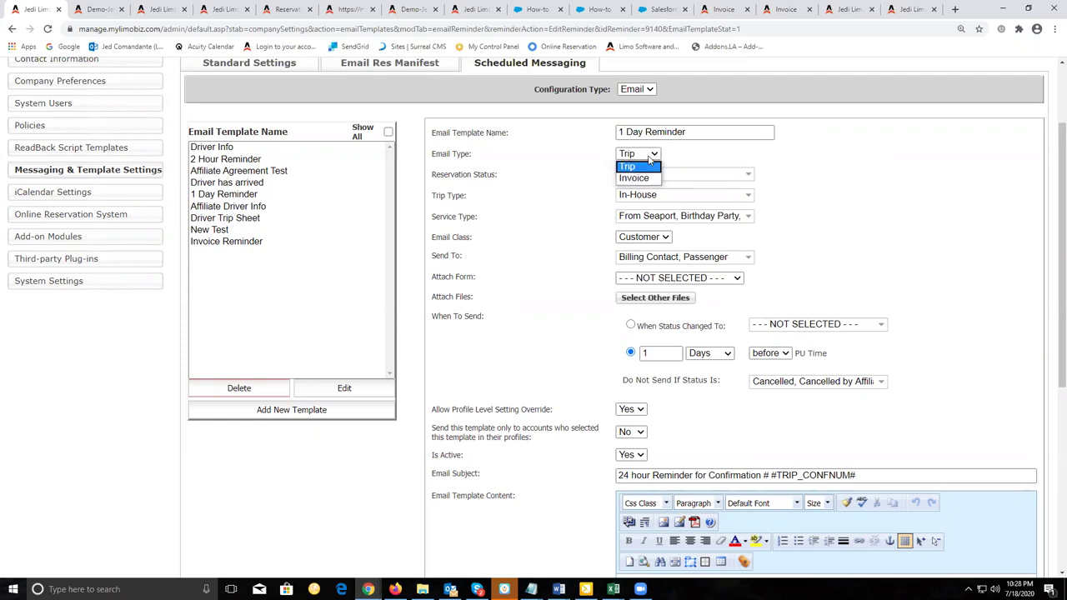
pyautogui.click(587, 174)
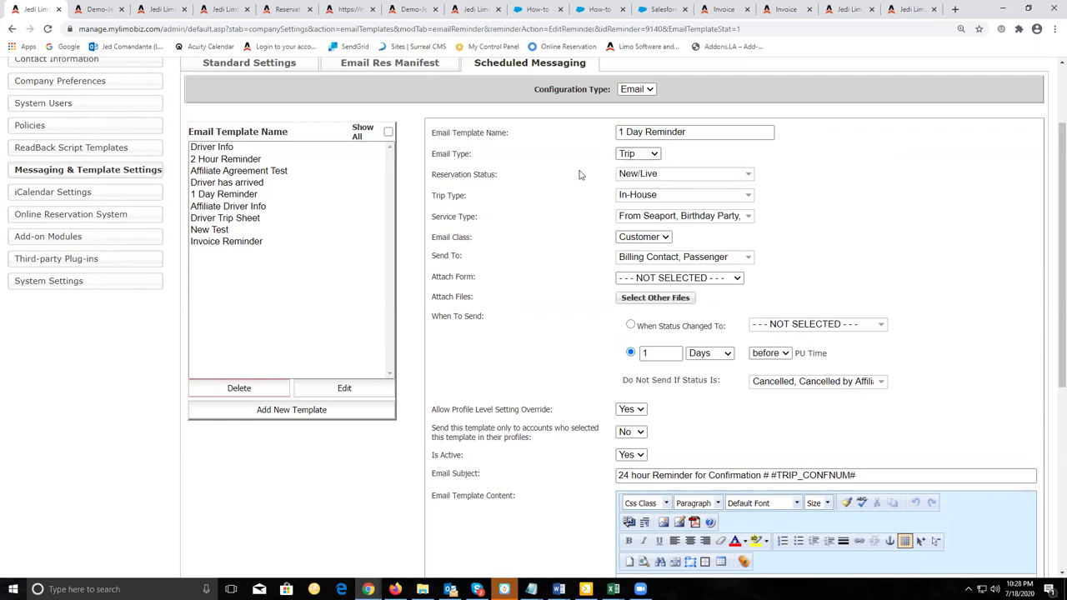
pyautogui.click(687, 179)
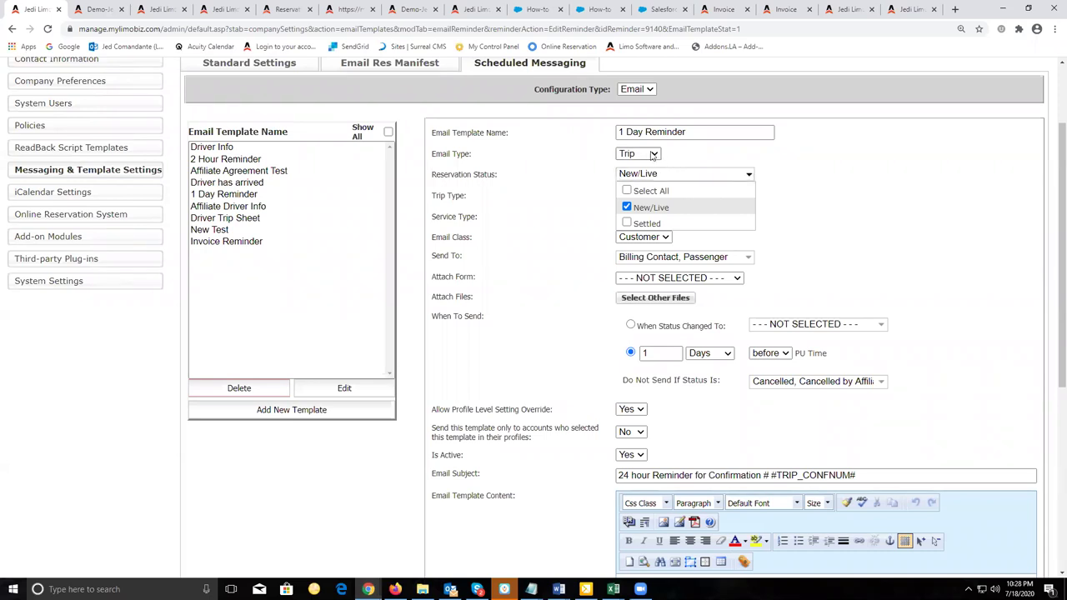
pyautogui.click(653, 155)
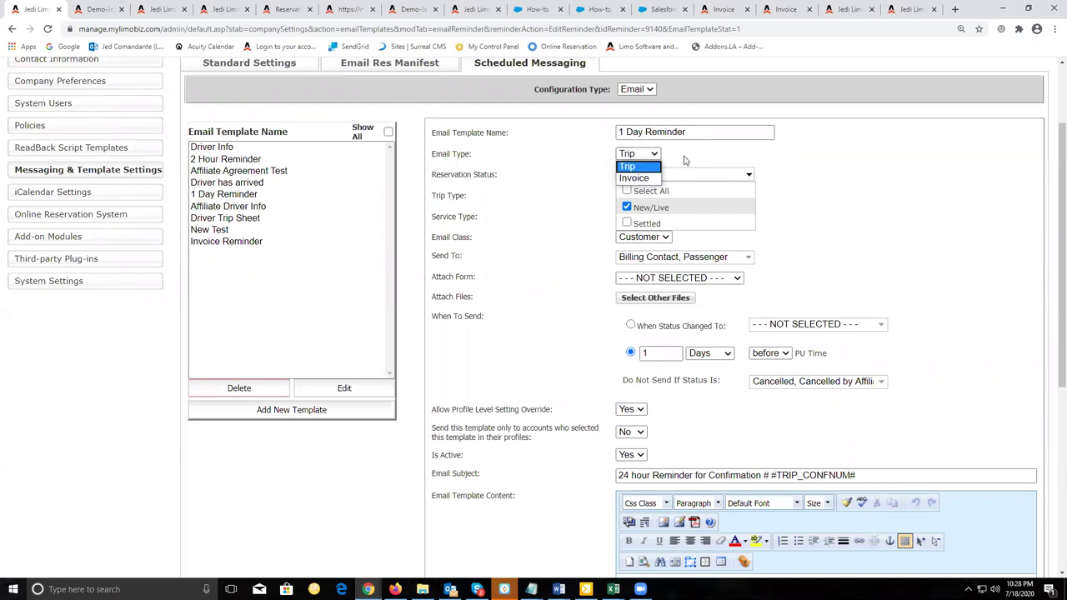
pyautogui.click(640, 168)
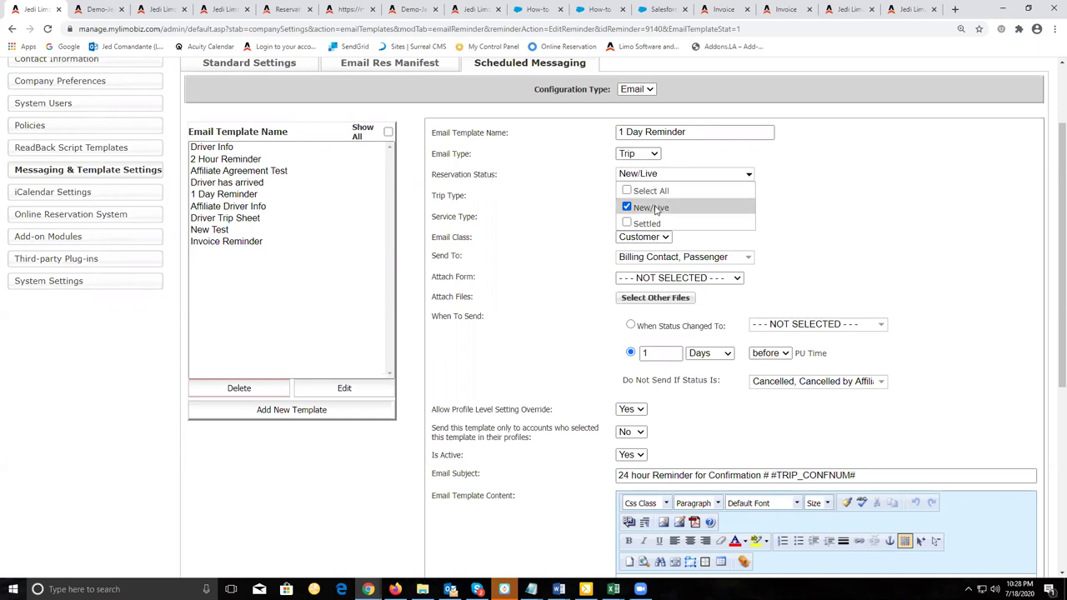
pyautogui.click(750, 175)
pyautogui.click(749, 175)
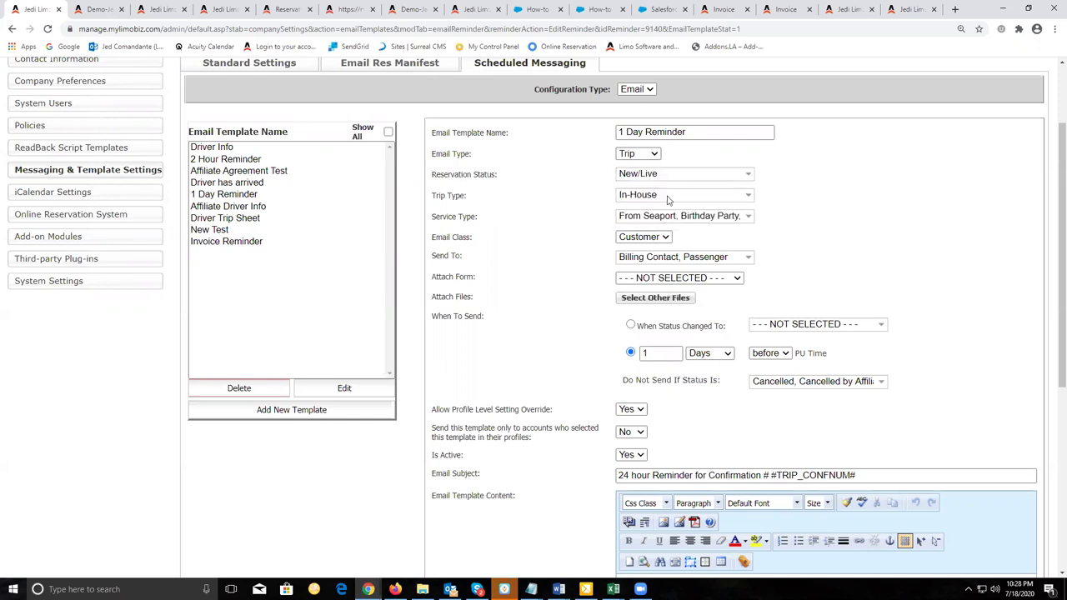
# Step: Review its In-House trip type, service types, Customer email class and Billing Contact and Passenger recipients
pyautogui.click(747, 196)
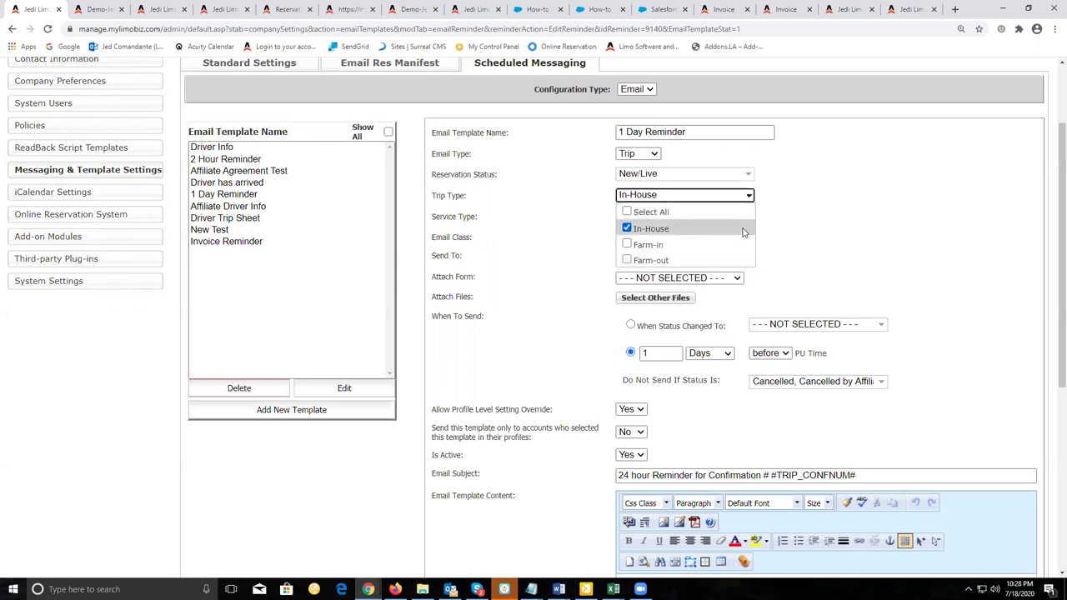
pyautogui.click(788, 230)
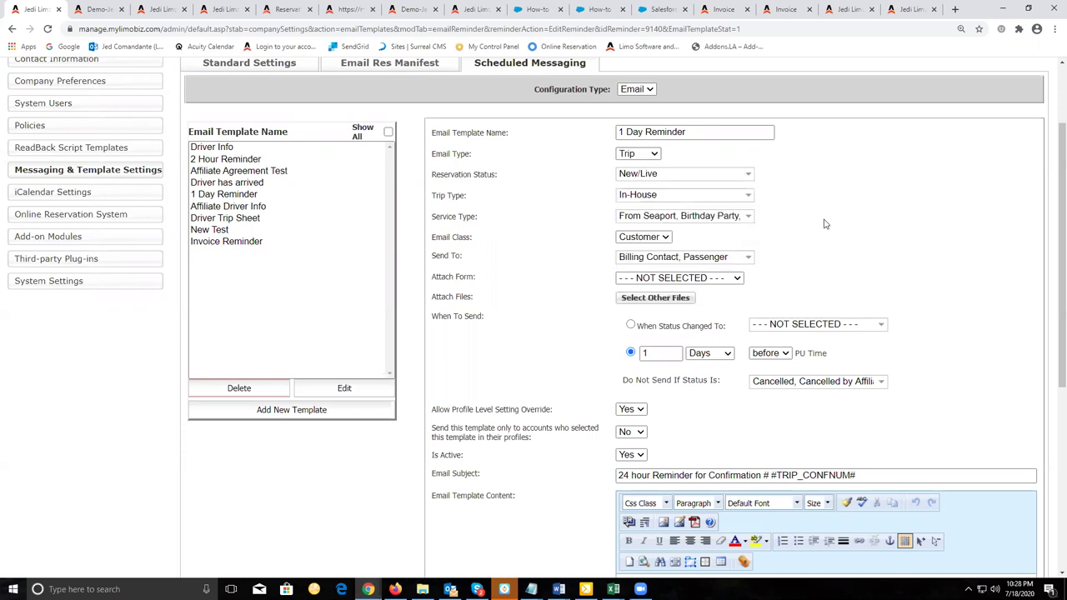
pyautogui.click(703, 217)
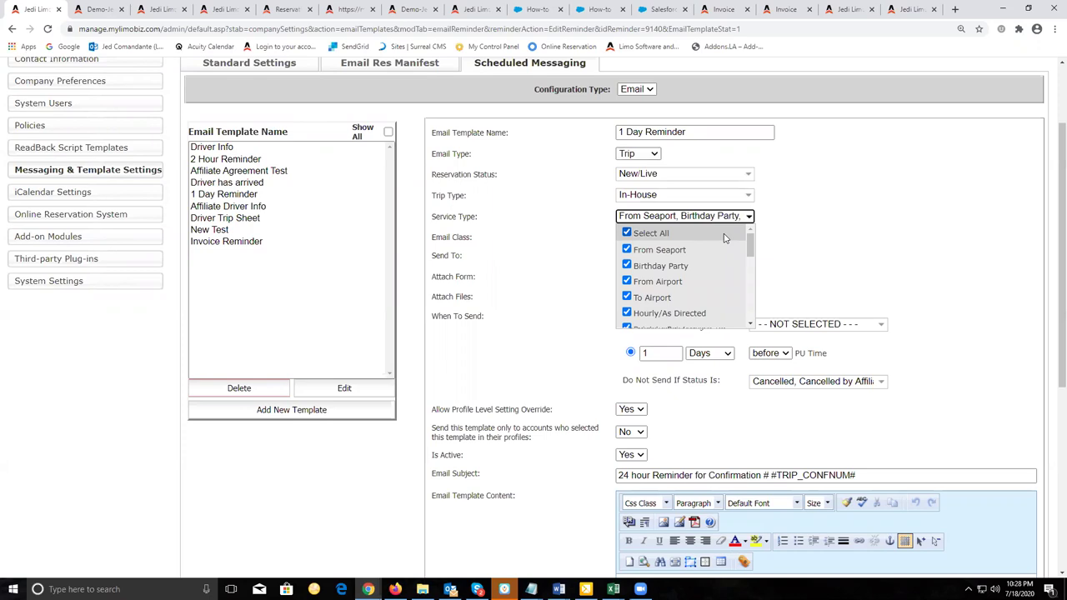
pyautogui.click(789, 231)
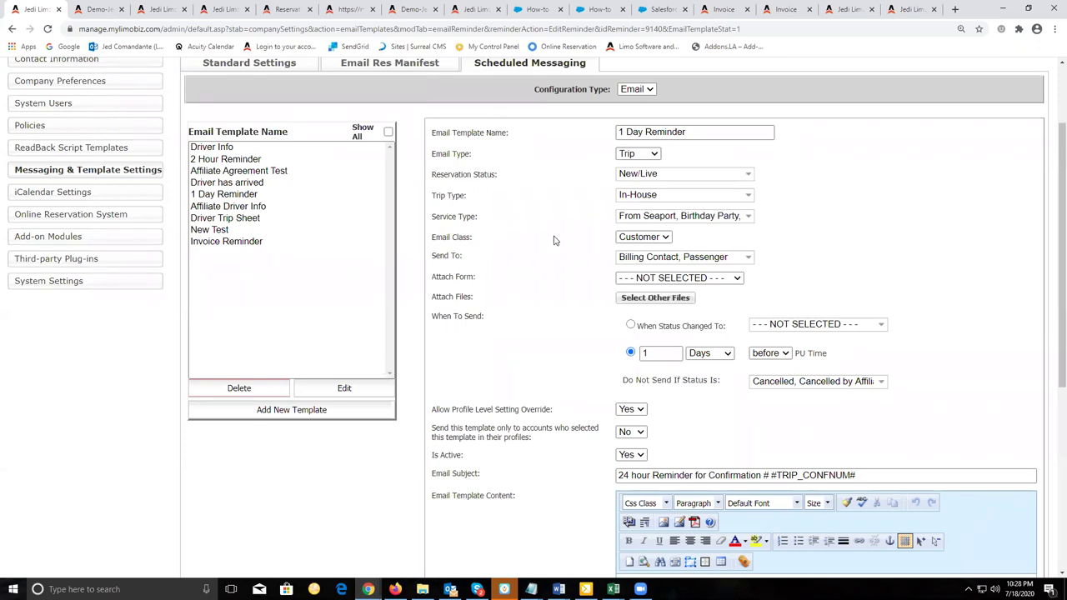
pyautogui.click(664, 237)
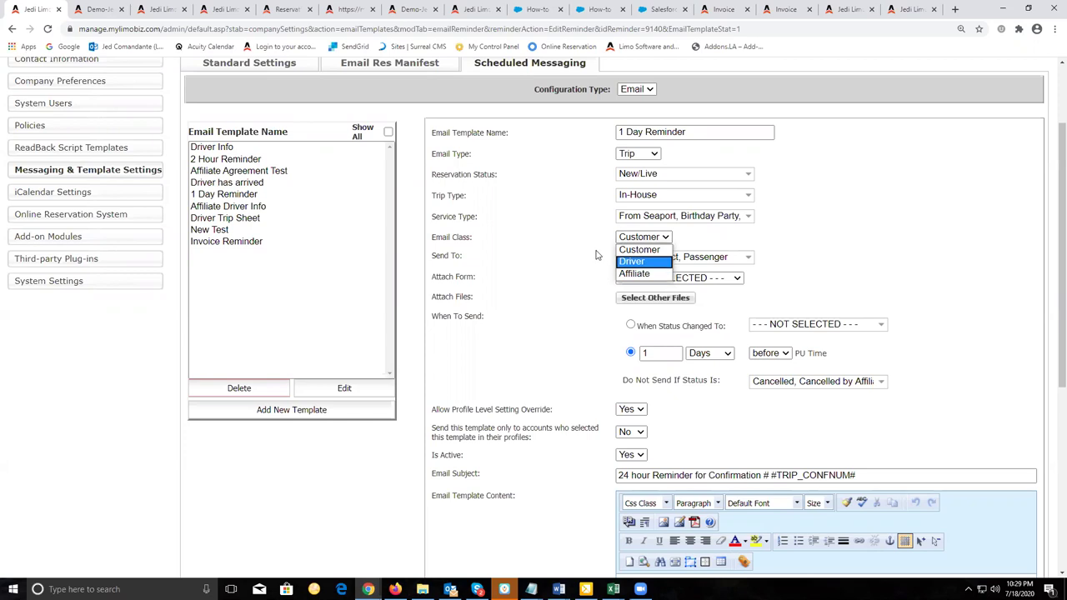
pyautogui.click(639, 249)
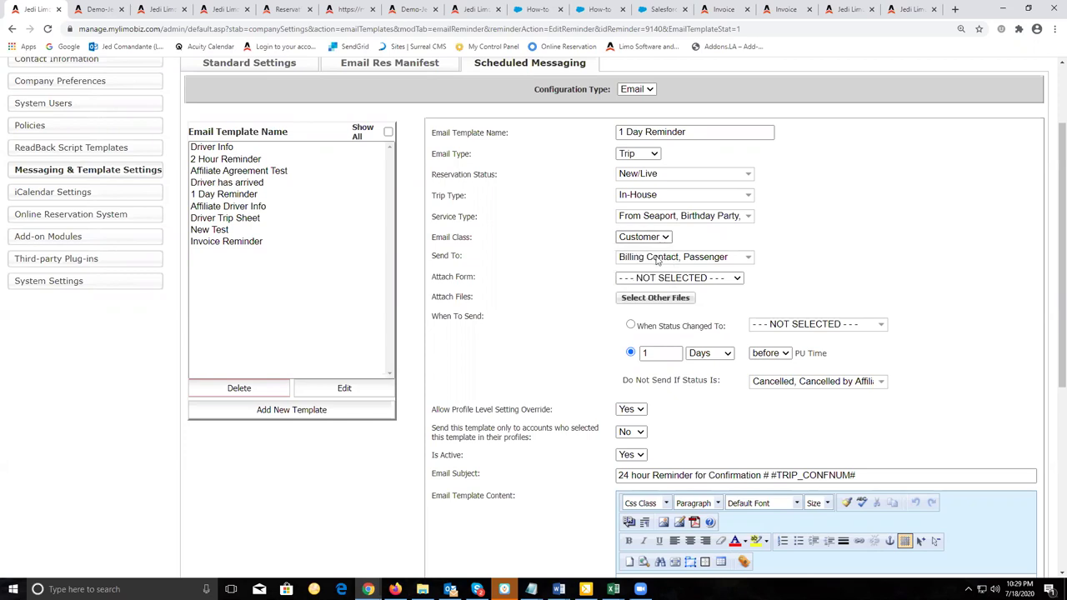
pyautogui.click(655, 258)
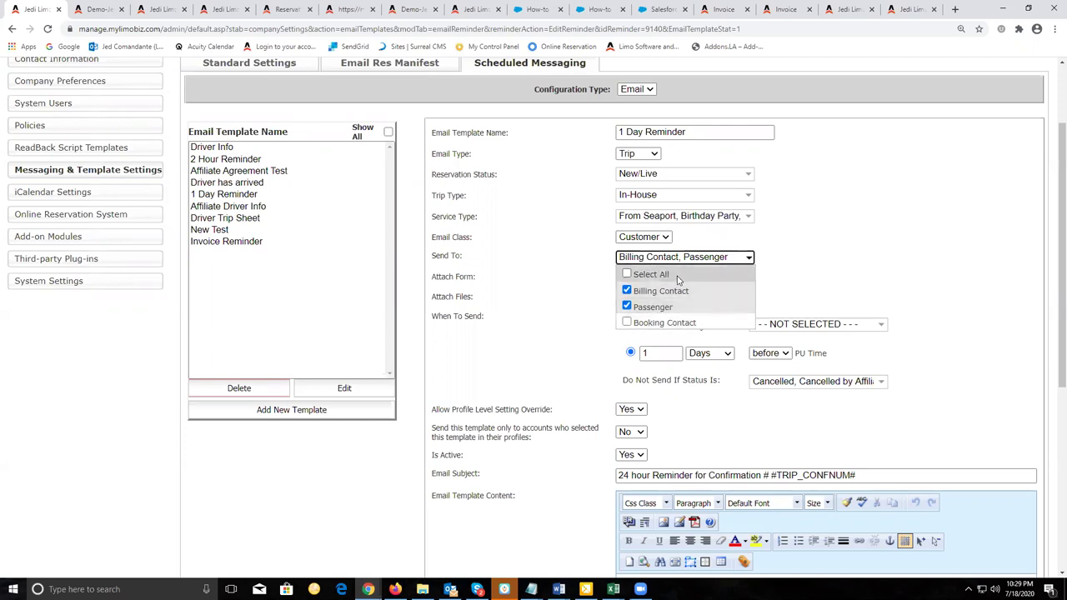
pyautogui.click(823, 276)
pyautogui.click(685, 258)
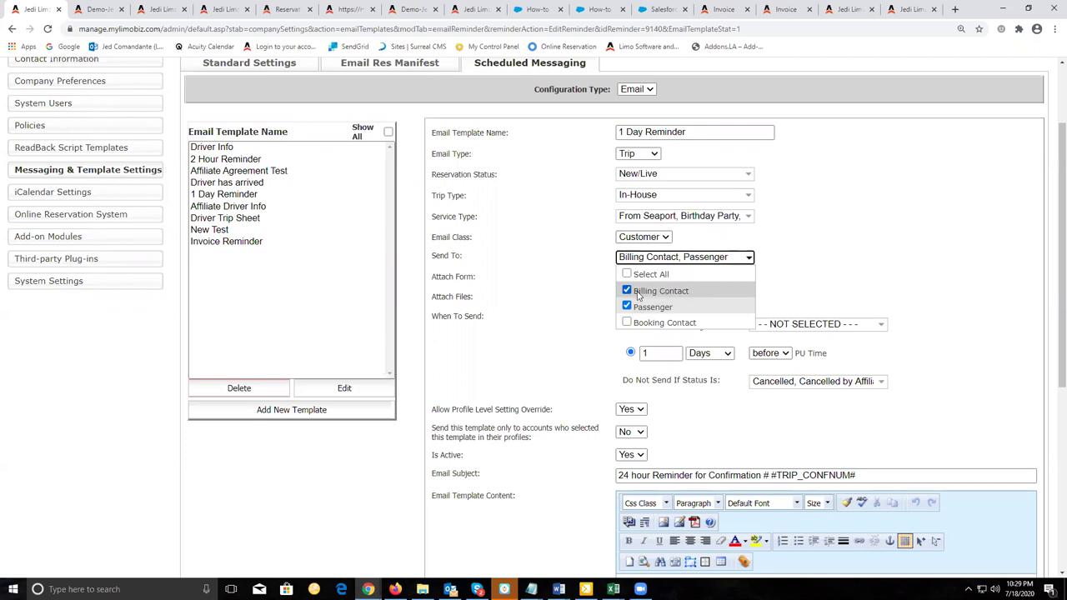
pyautogui.click(793, 260)
pyautogui.scroll(-1, 730, 249)
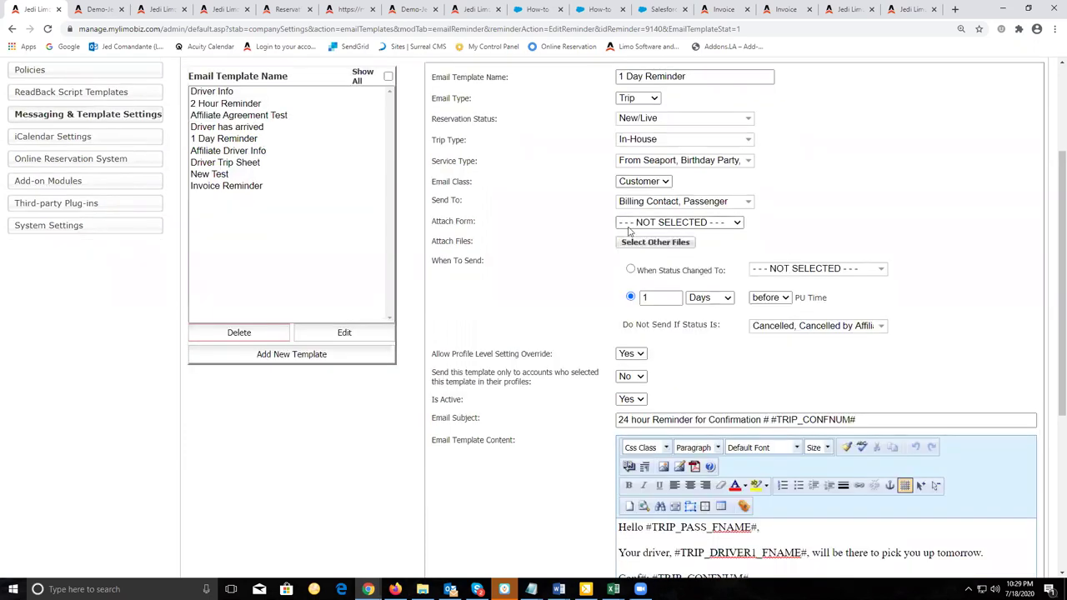
# Step: Leave Attach Form empty and browse the attachable files list, such as LA101.pdf and PassengerMobileAppFlyer.pdf
pyautogui.click(638, 223)
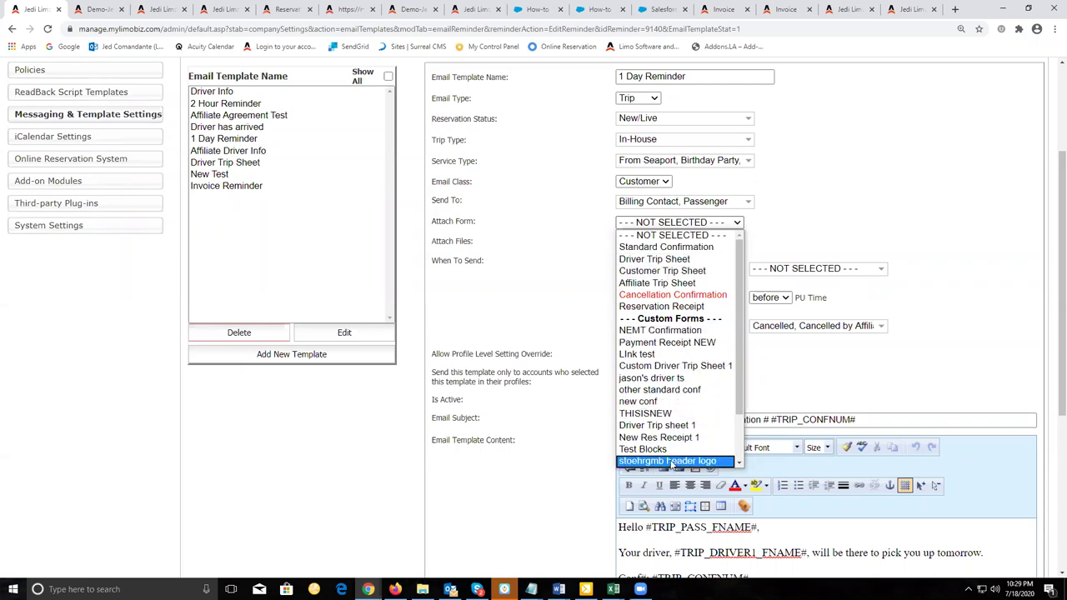
pyautogui.click(558, 290)
pyautogui.click(642, 243)
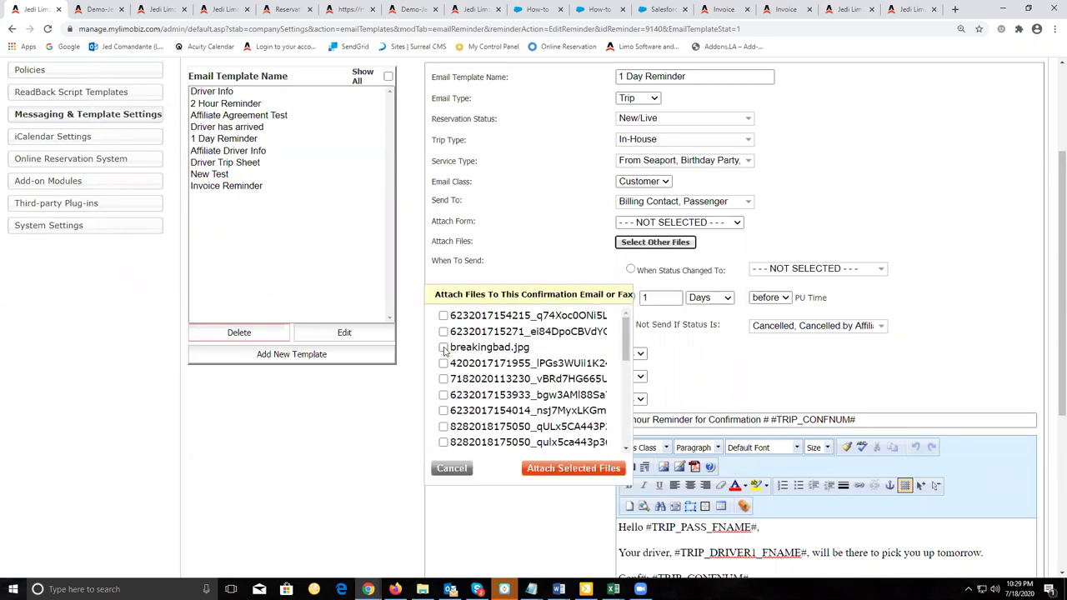
pyautogui.scroll(-3, 497, 354)
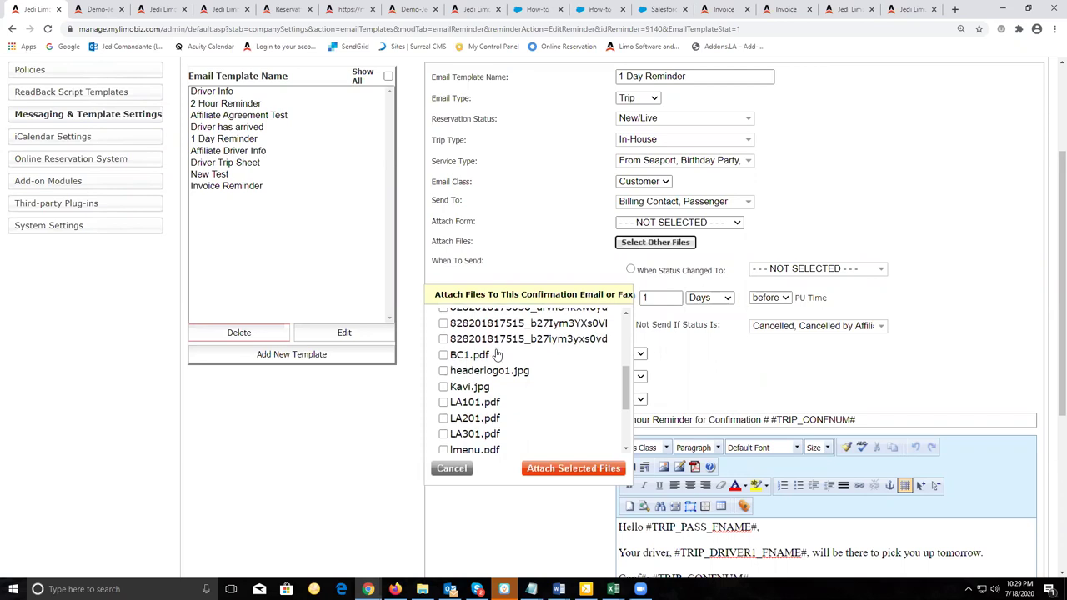
pyautogui.scroll(-2, 484, 354)
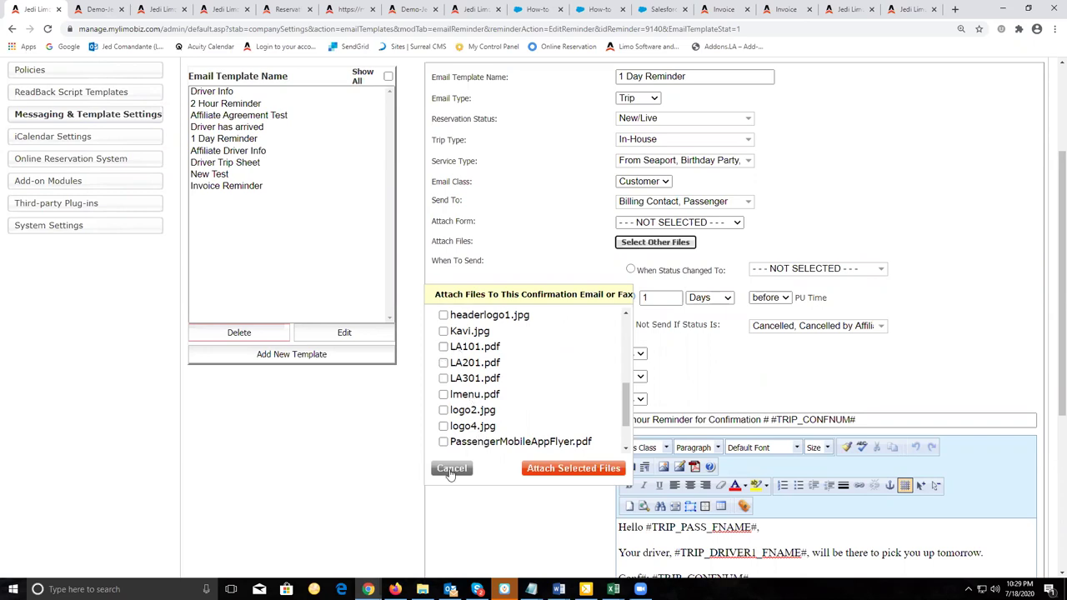
# Step: Cancel the Attach Files picker without adding files, and check the status-change trigger list
pyautogui.click(451, 469)
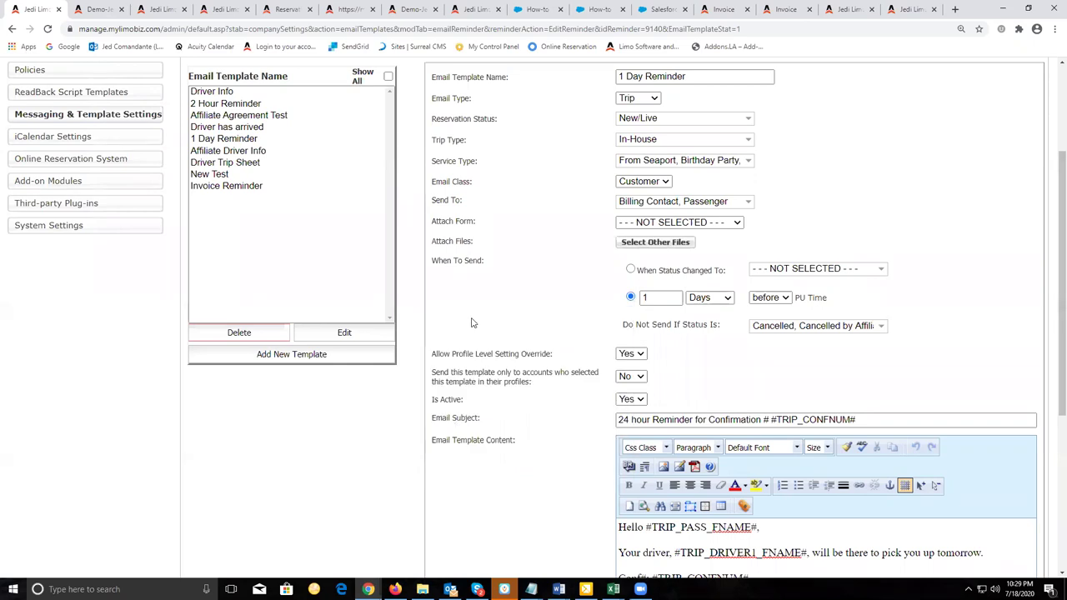
pyautogui.scroll(-2, 471, 322)
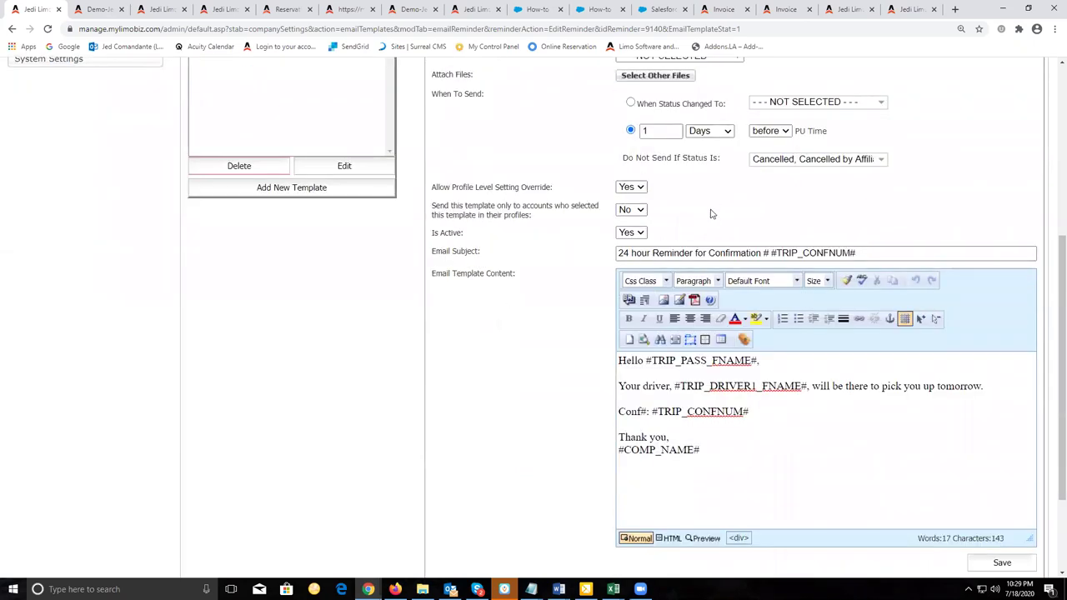
pyautogui.scroll(2, 710, 214)
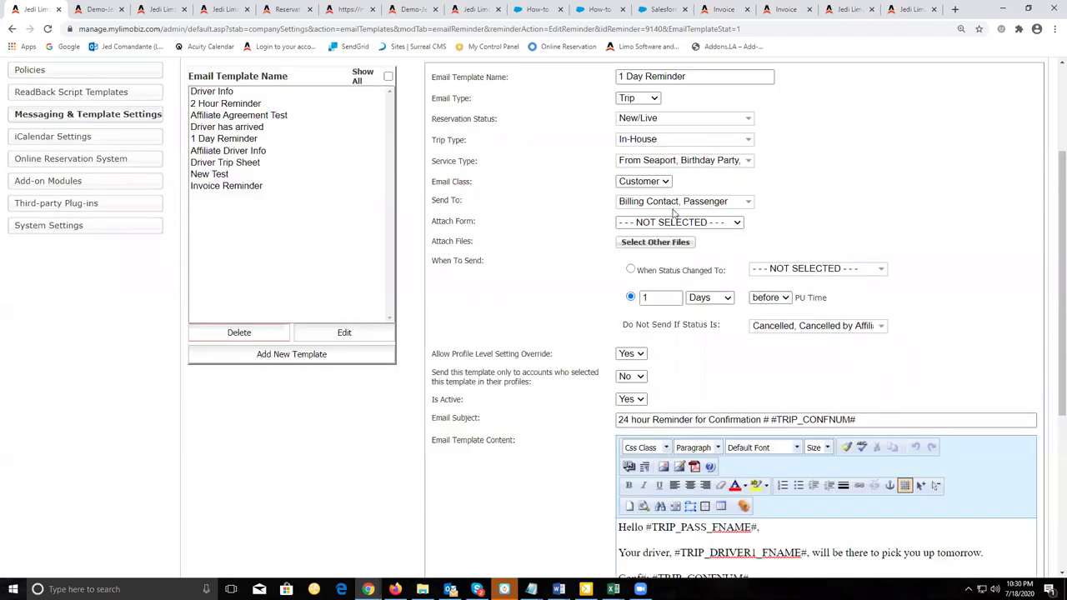
pyautogui.click(765, 273)
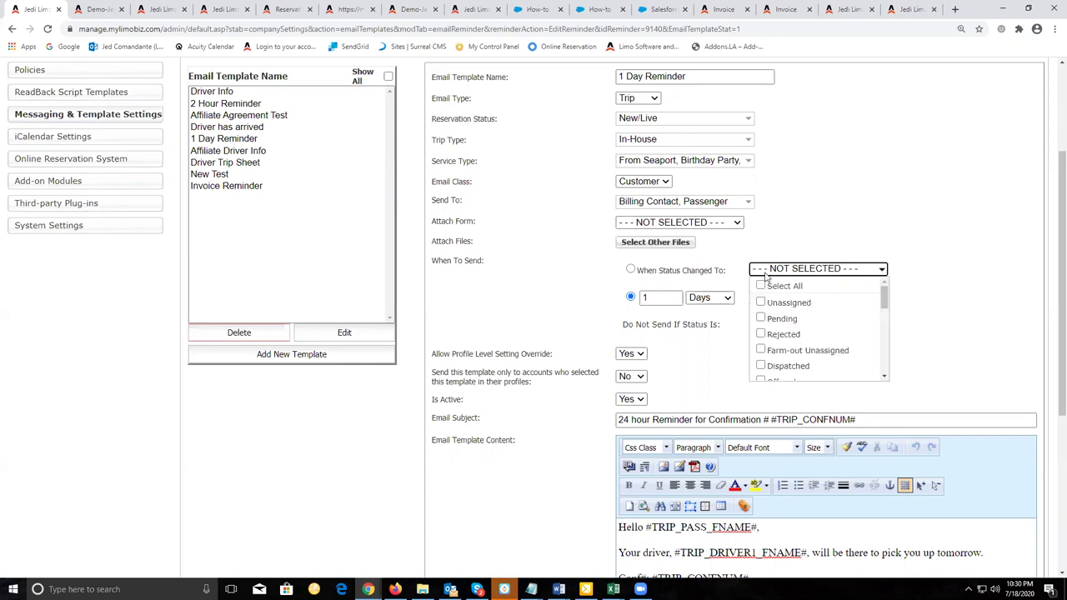
pyautogui.click(764, 274)
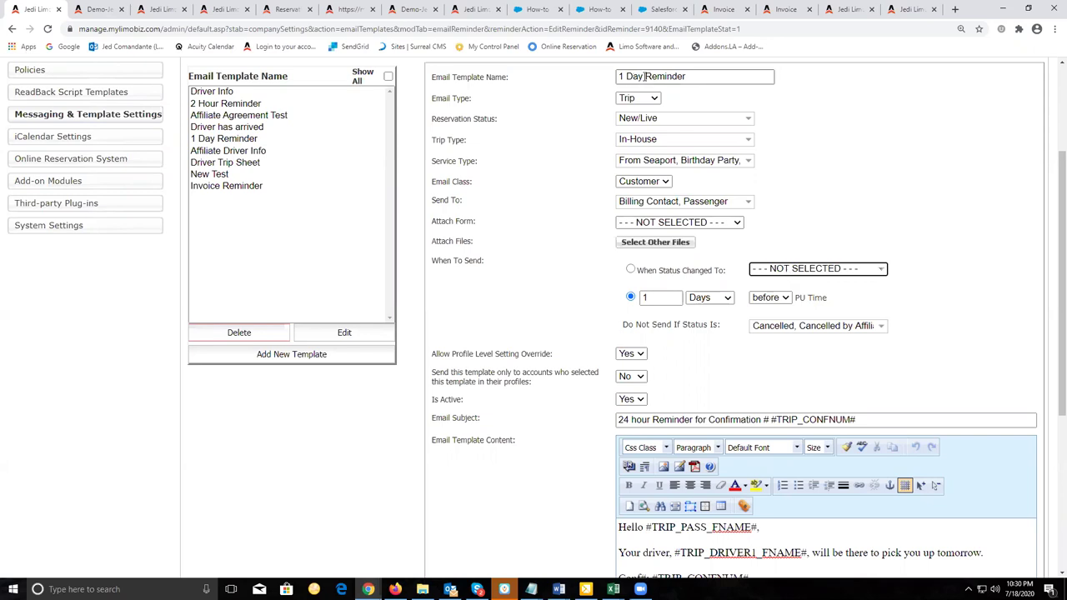
pyautogui.click(863, 155)
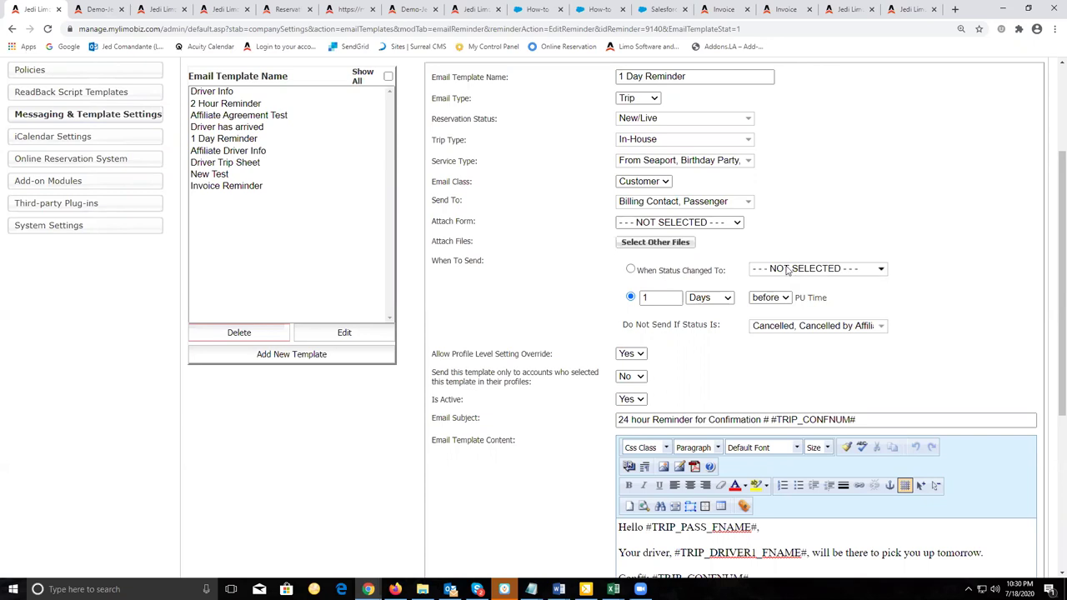
# Step: Keep the reminder sending 1 day before pickup and bring up the Do Not Send If Status Is list
pyautogui.click(630, 298)
pyautogui.click(673, 301)
pyautogui.click(711, 302)
pyautogui.click(710, 310)
pyautogui.click(802, 329)
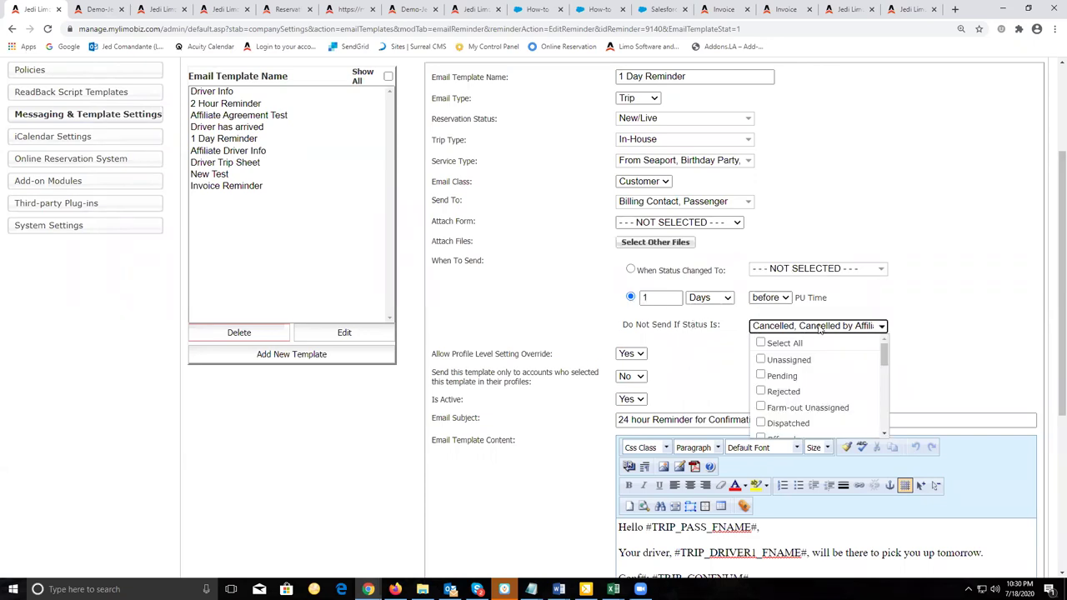
pyautogui.click(659, 324)
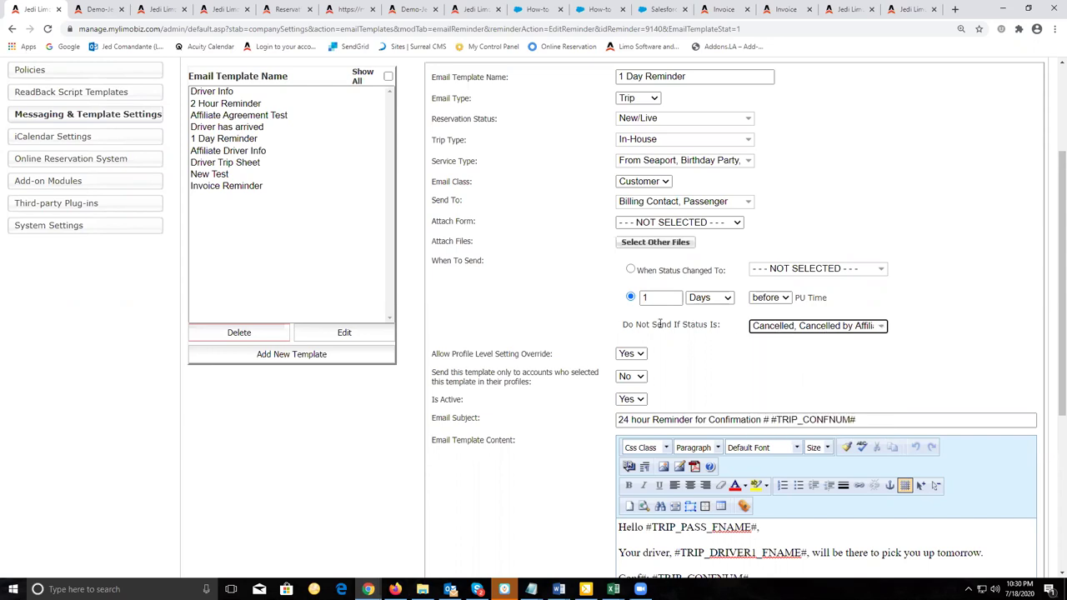
pyautogui.moveTo(622, 324); pyautogui.dragTo(719, 322)
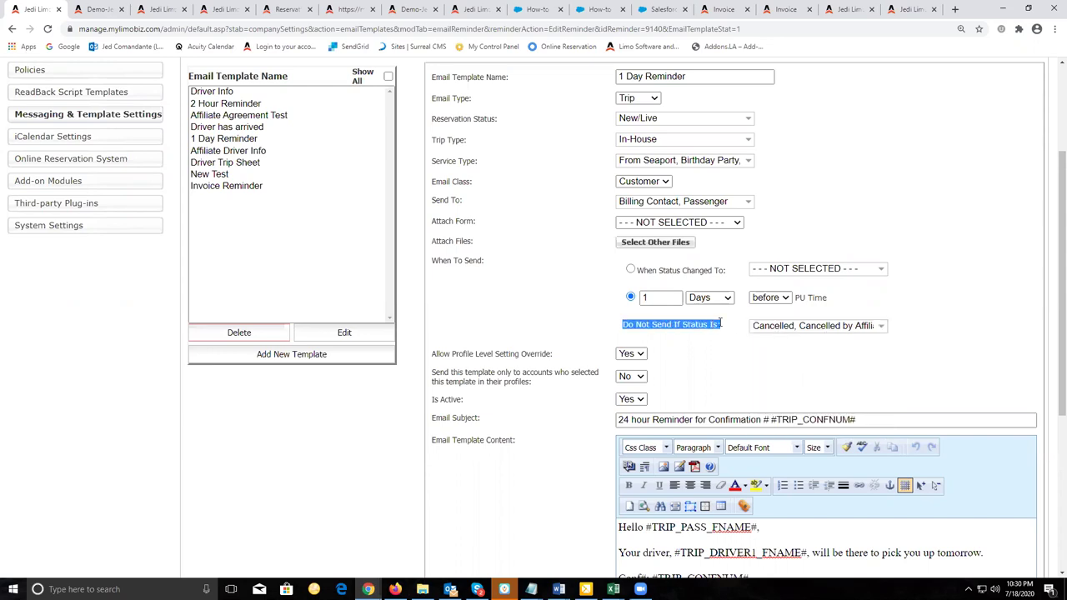
pyautogui.click(720, 323)
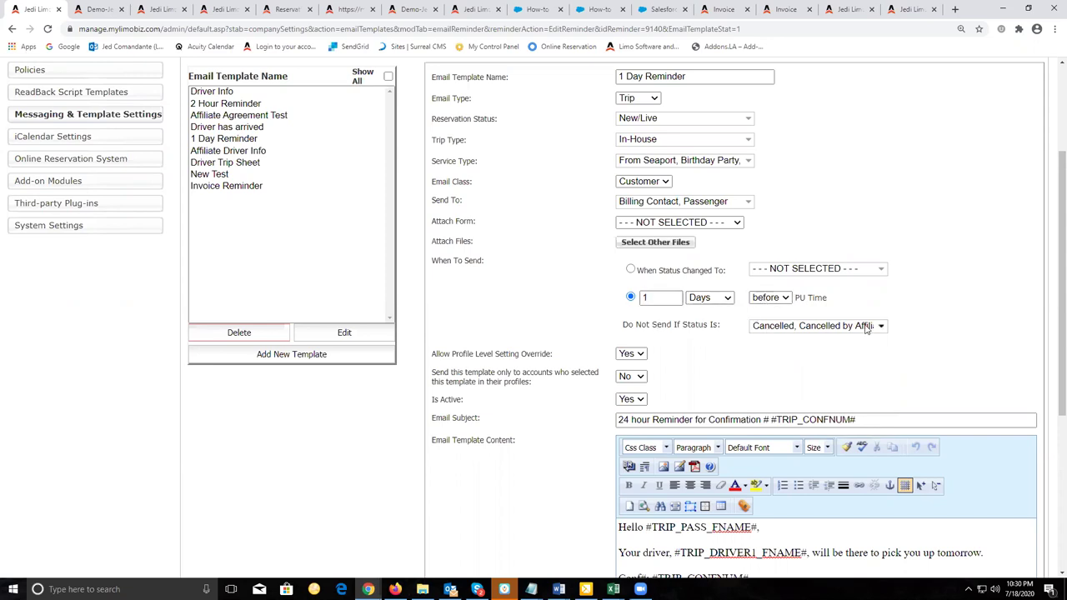
pyautogui.click(881, 326)
pyautogui.moveTo(888, 352); pyautogui.dragTo(888, 417)
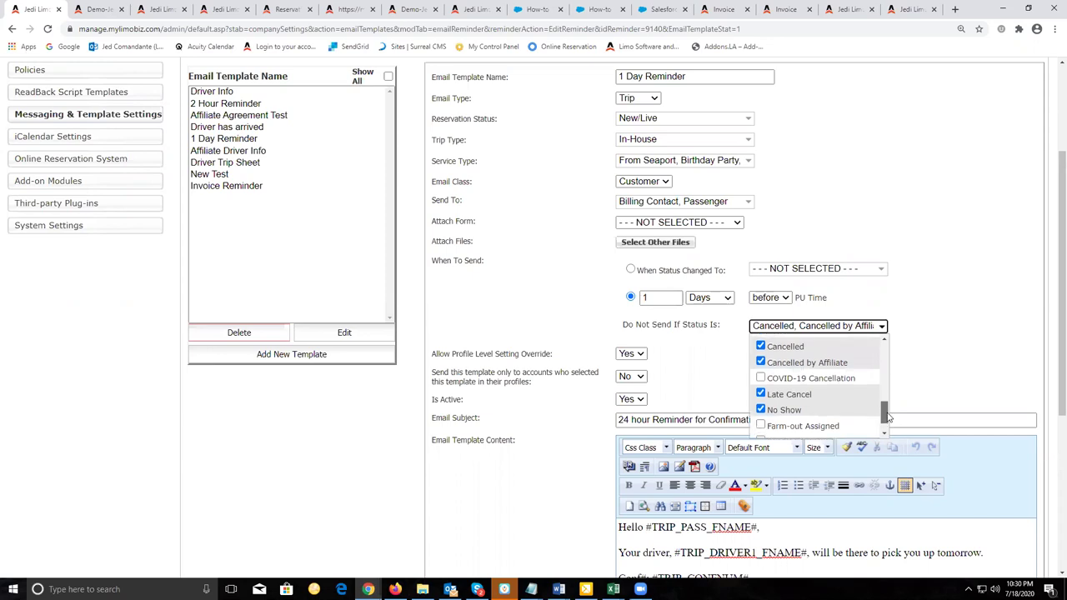
pyautogui.click(931, 316)
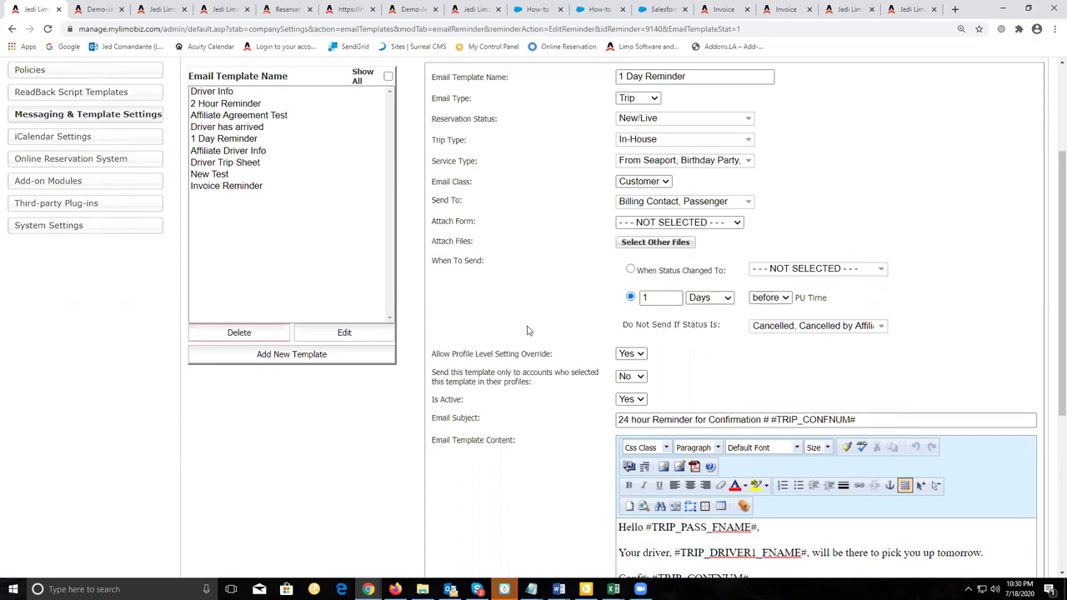
pyautogui.scroll(-2, 526, 330)
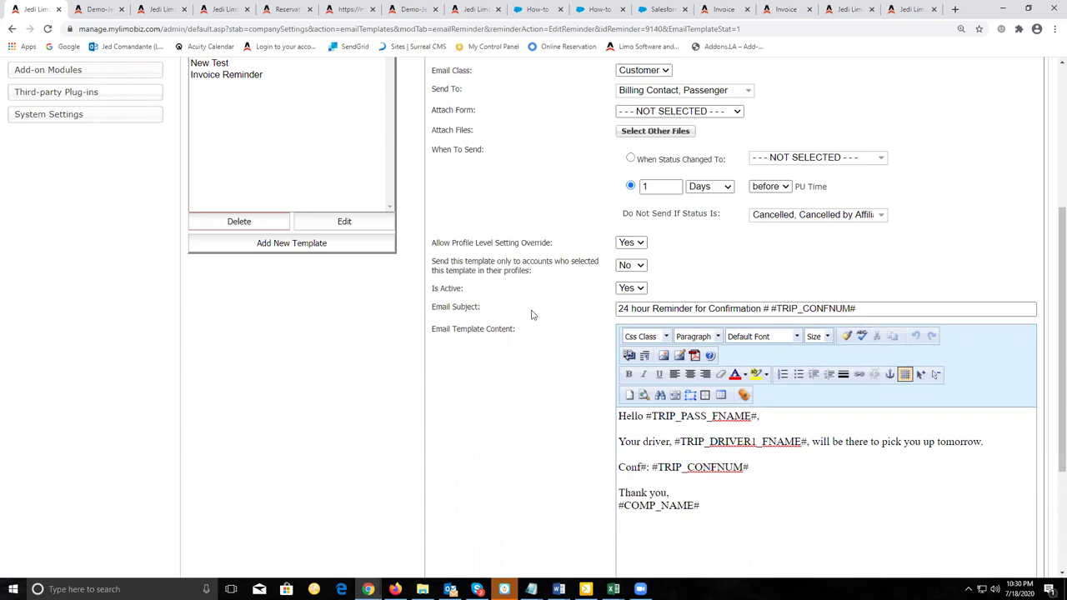
pyautogui.scroll(2, 533, 315)
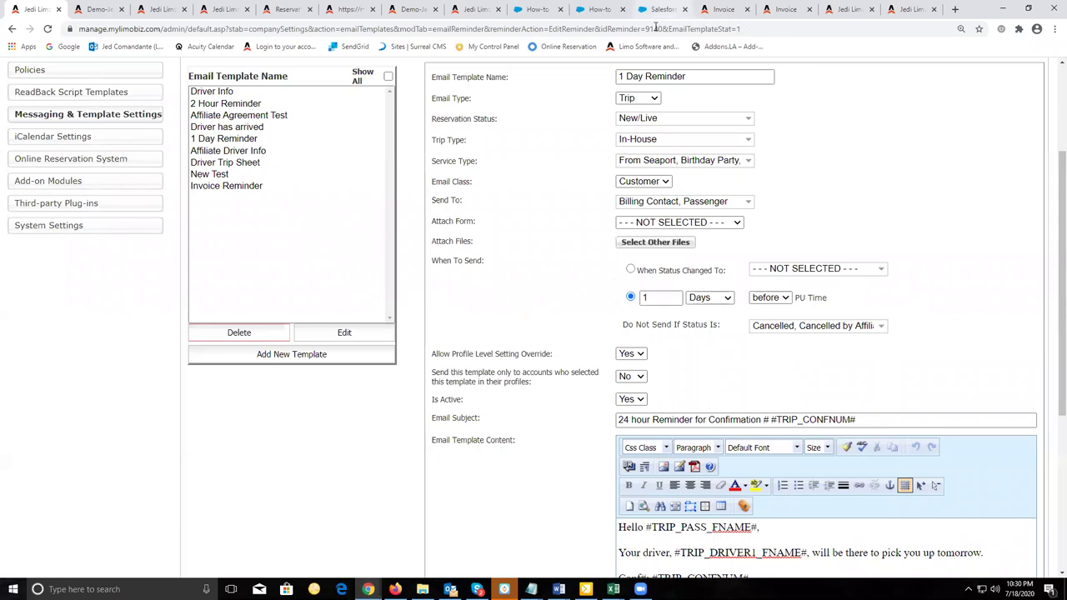
# Step: Close both Invoice tabs and return to the customer account page
pyautogui.click(747, 9)
pyautogui.click(746, 10)
pyautogui.click(725, 9)
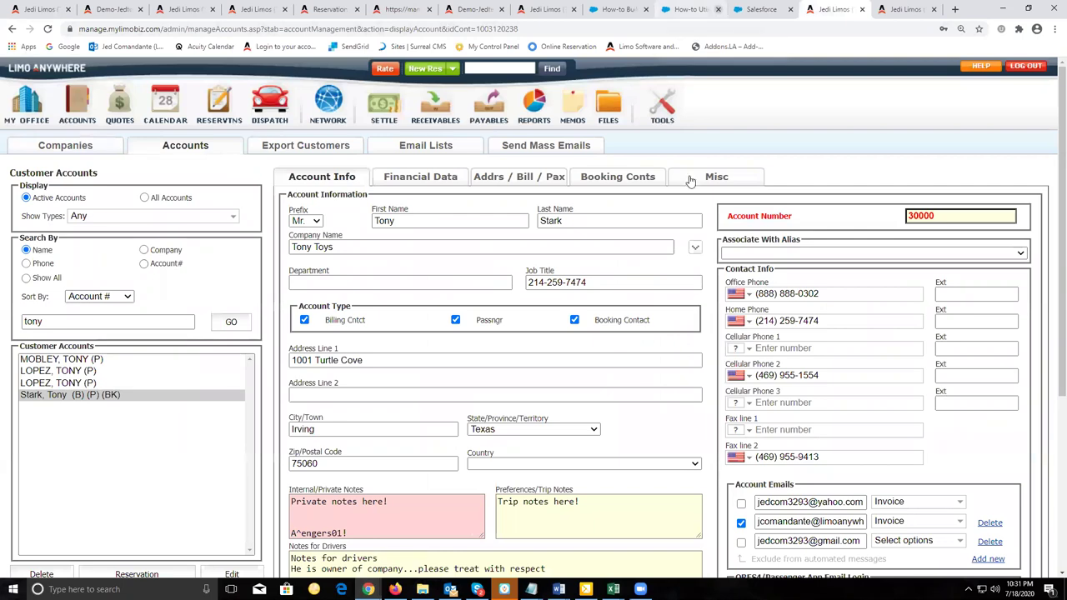
# Step: Review the account's Exclude from automated messages option, then return to the email templates tab
pyautogui.scroll(-1, 692, 279)
pyautogui.scroll(-1, 691, 278)
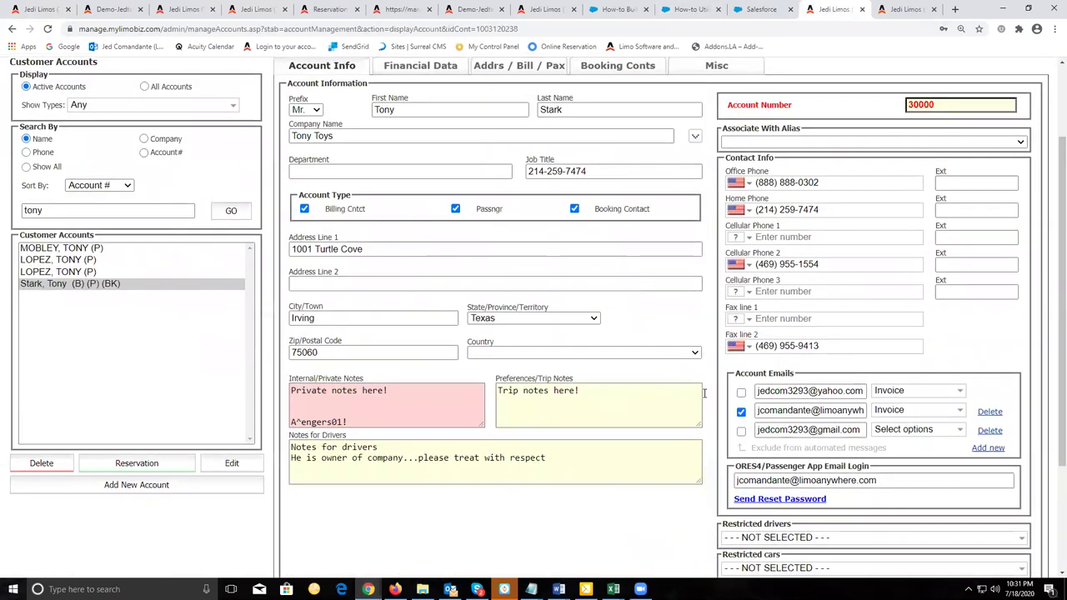
pyautogui.scroll(-1, 706, 394)
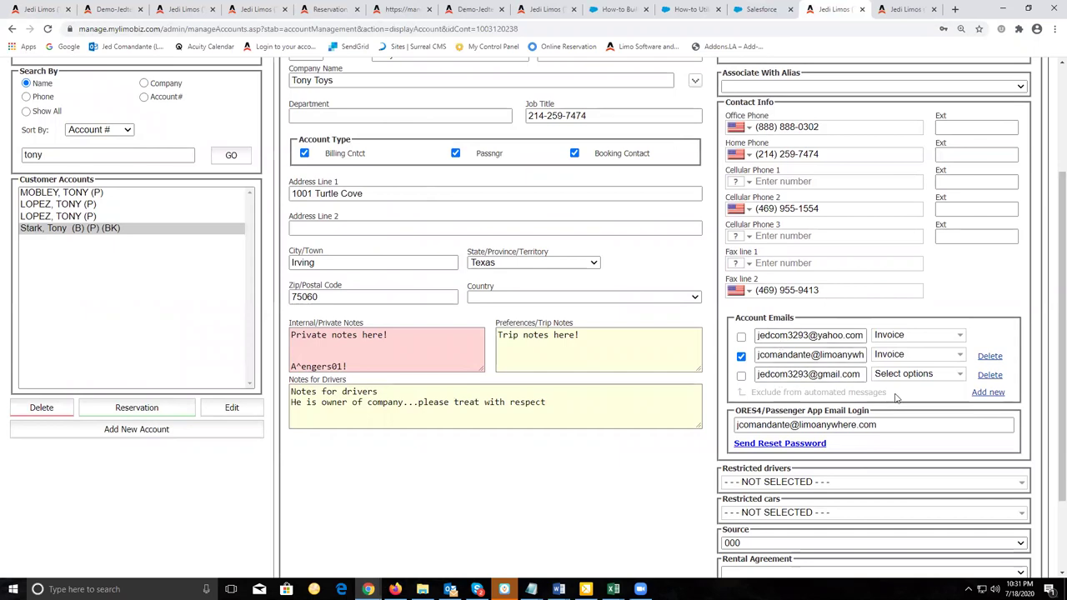
pyautogui.tripleClick(753, 392)
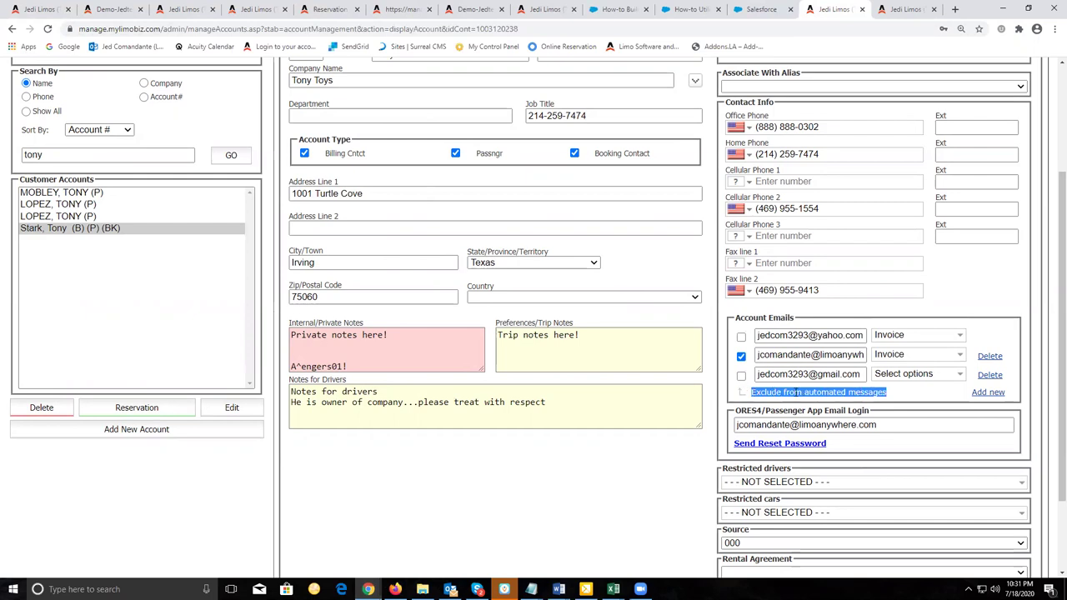
pyautogui.click(884, 391)
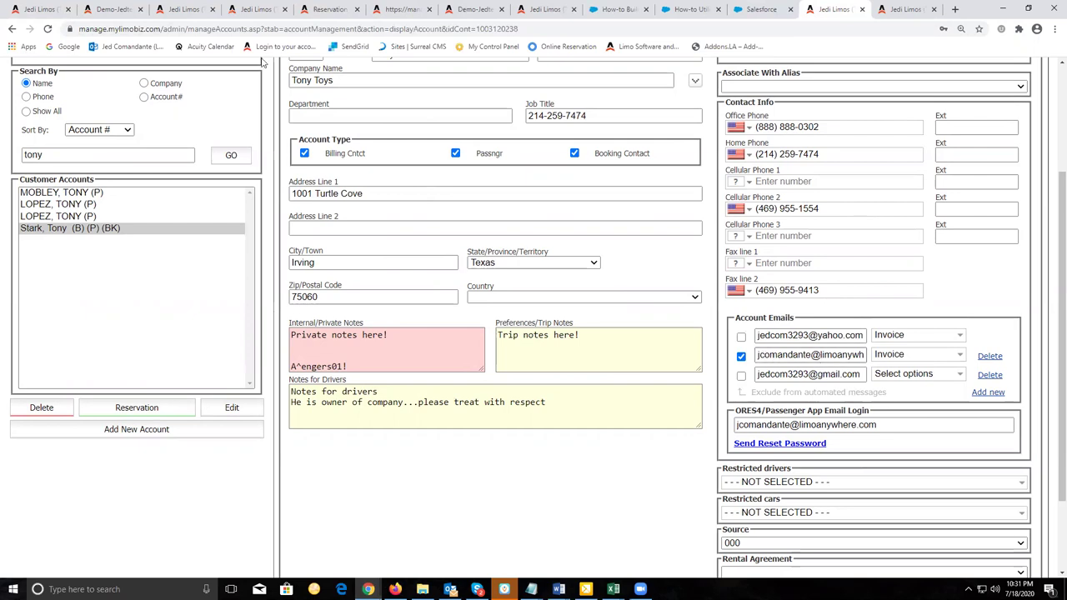
pyautogui.click(51, 10)
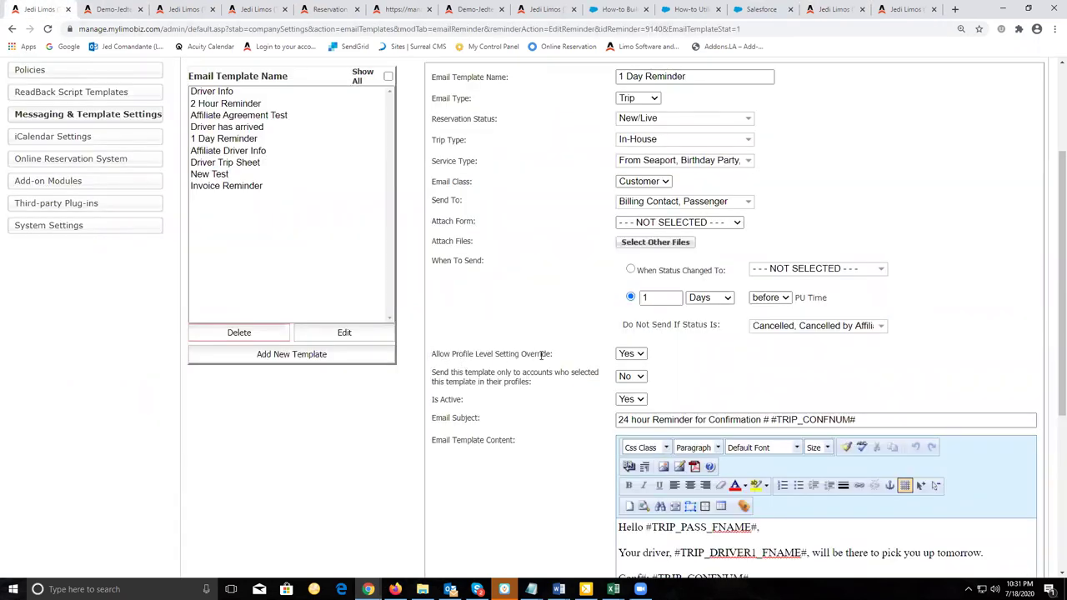
# Step: Keep Allow Profile Level Setting Override at Yes
pyautogui.click(630, 354)
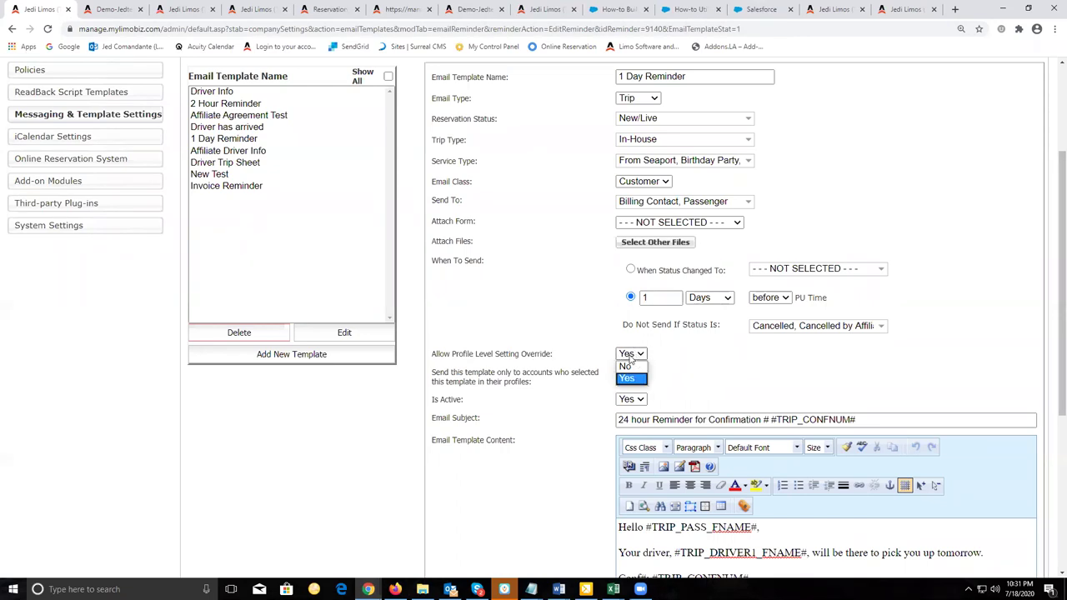
pyautogui.click(631, 355)
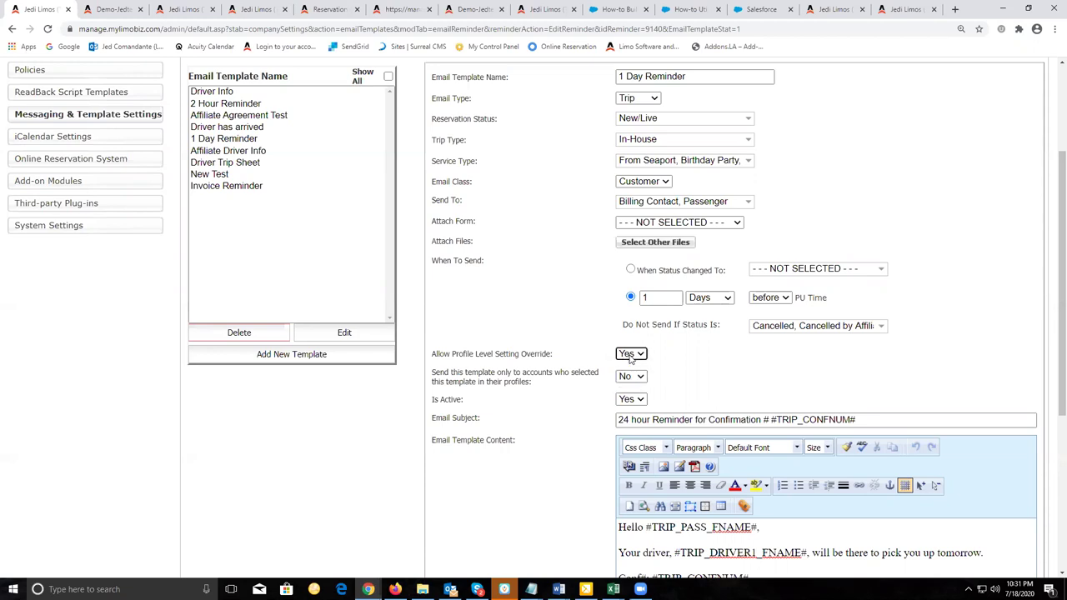
pyautogui.scroll(-1, 581, 356)
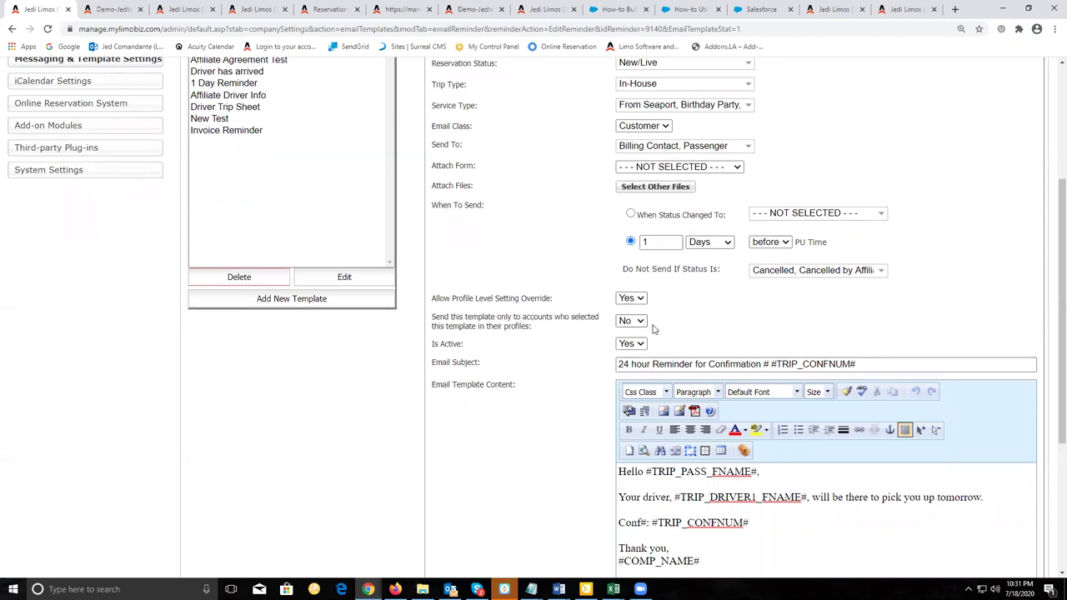
pyautogui.scroll(-2, 684, 325)
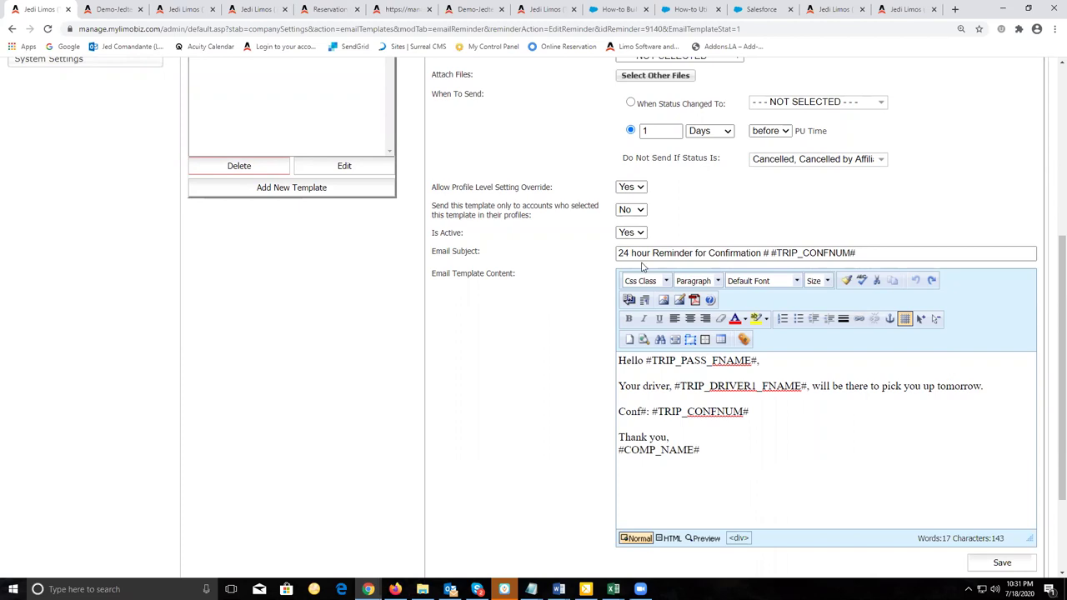
# Step: Leave opt-in-only sending at No and return to the Jedi Limos account tab
pyautogui.click(626, 210)
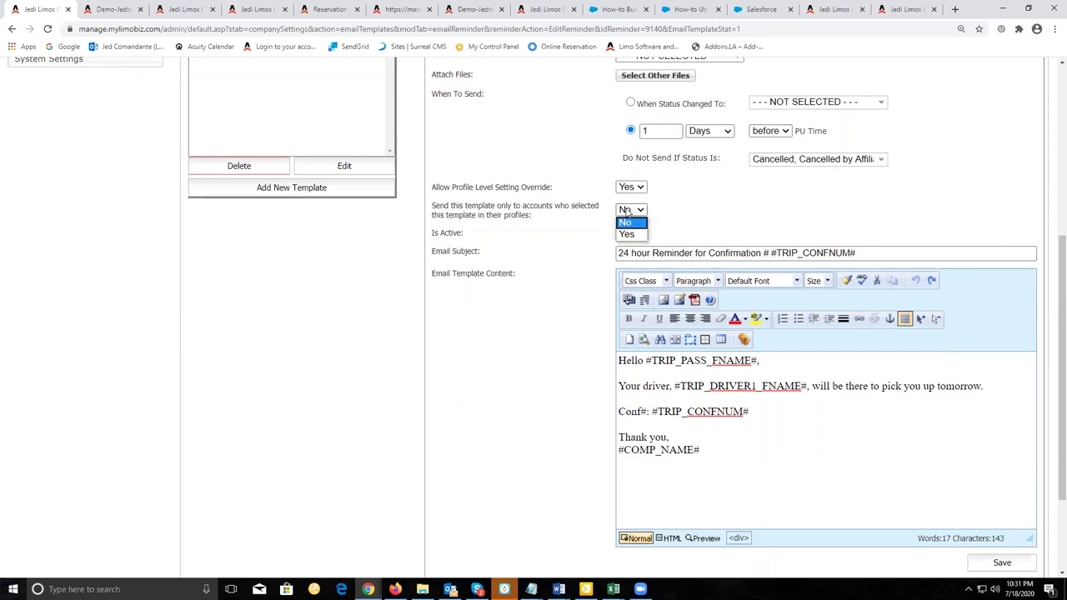
pyautogui.click(625, 222)
pyautogui.scroll(2, 685, 231)
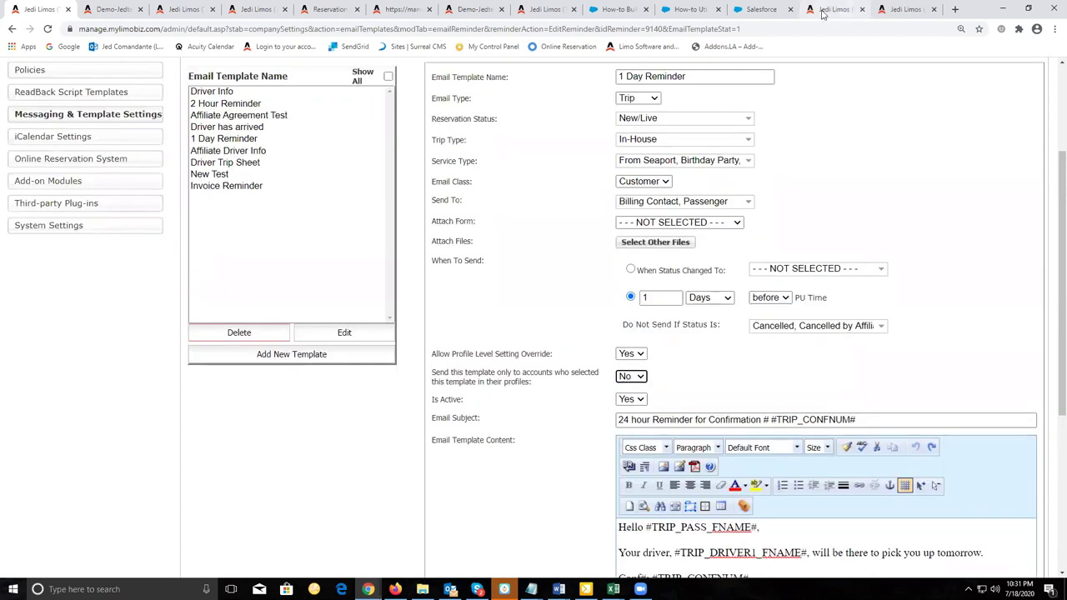
pyautogui.click(823, 11)
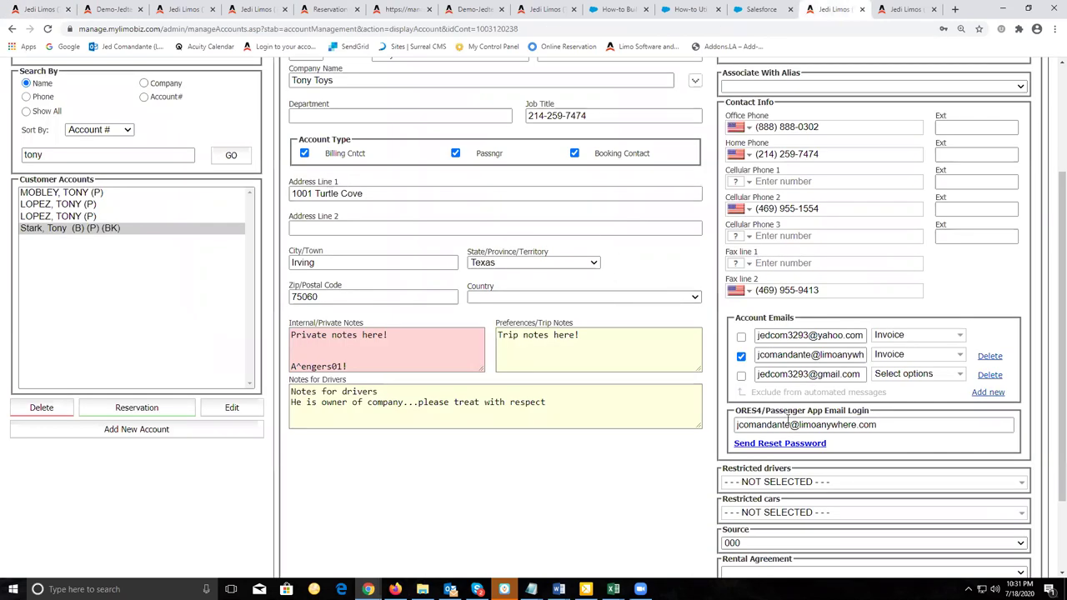
# Step: Show the account's Misc tab with its trip history and logs
pyautogui.scroll(-1, 687, 418)
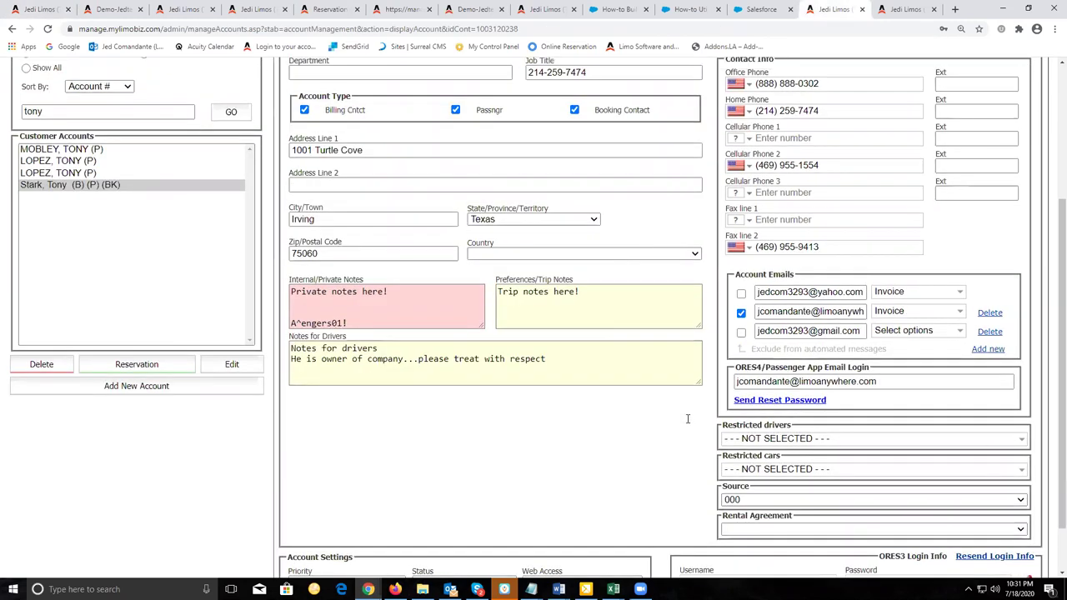
pyautogui.scroll(2, 687, 419)
pyautogui.click(718, 124)
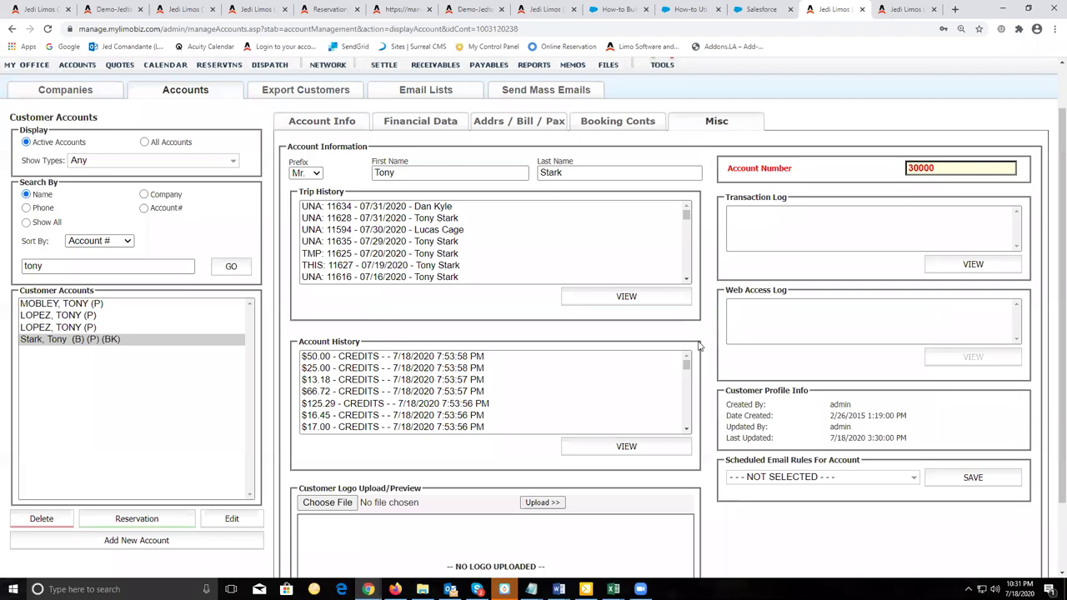
pyautogui.scroll(-2, 700, 346)
pyautogui.scroll(2, 725, 161)
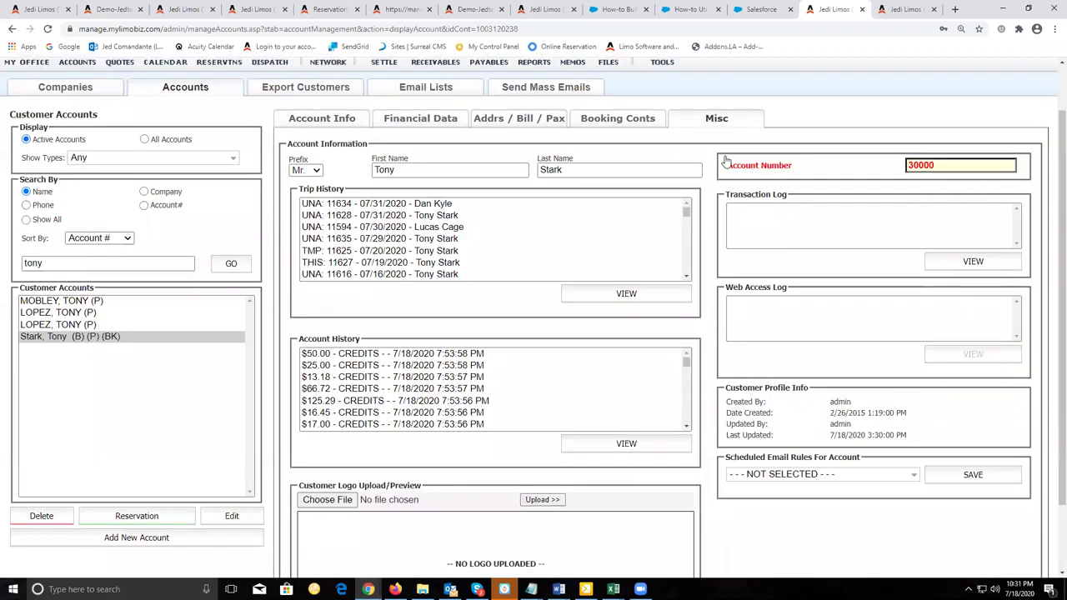
pyautogui.scroll(1, 725, 160)
pyautogui.scroll(-2, 735, 291)
# Step: Apply and then remove the Affiliate Agreement Test scheduled email rule, then return to the template settings tab
pyautogui.click(800, 391)
pyautogui.click(810, 392)
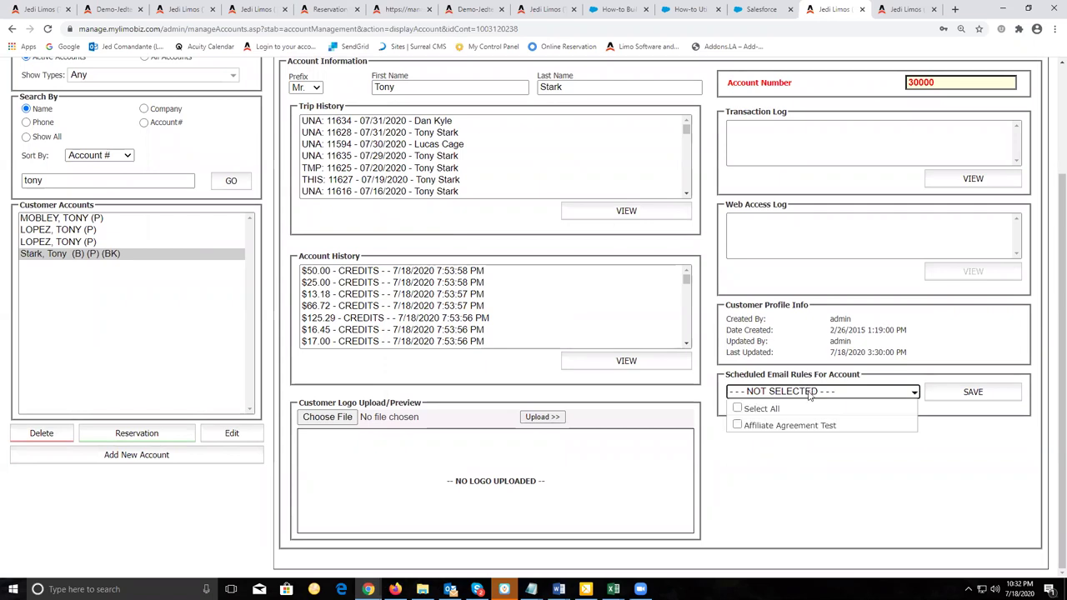
pyautogui.click(803, 427)
pyautogui.click(821, 392)
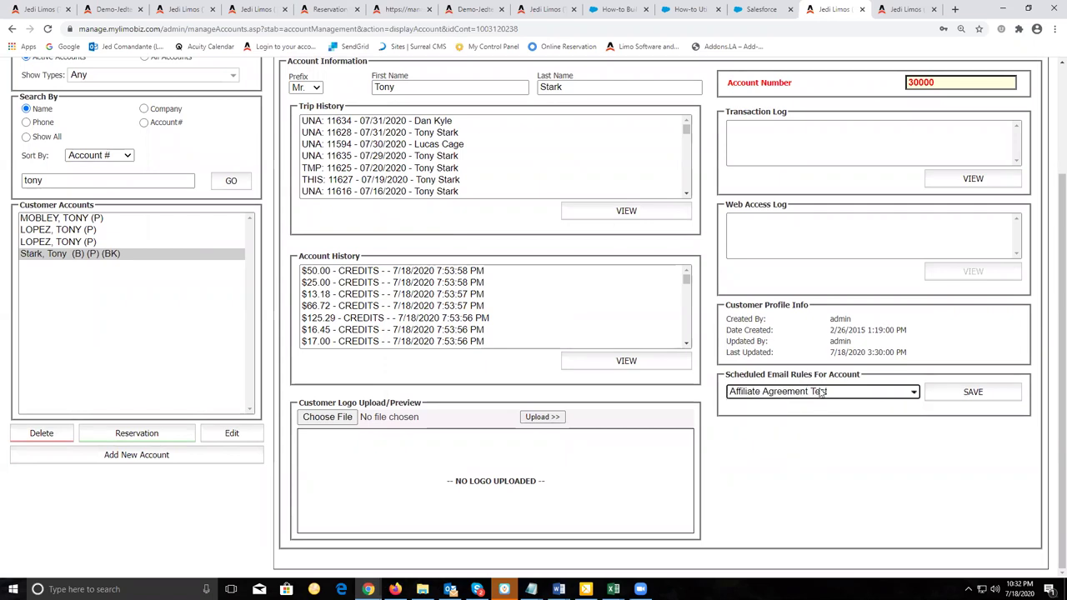
pyautogui.click(821, 392)
pyautogui.click(821, 429)
pyautogui.click(830, 490)
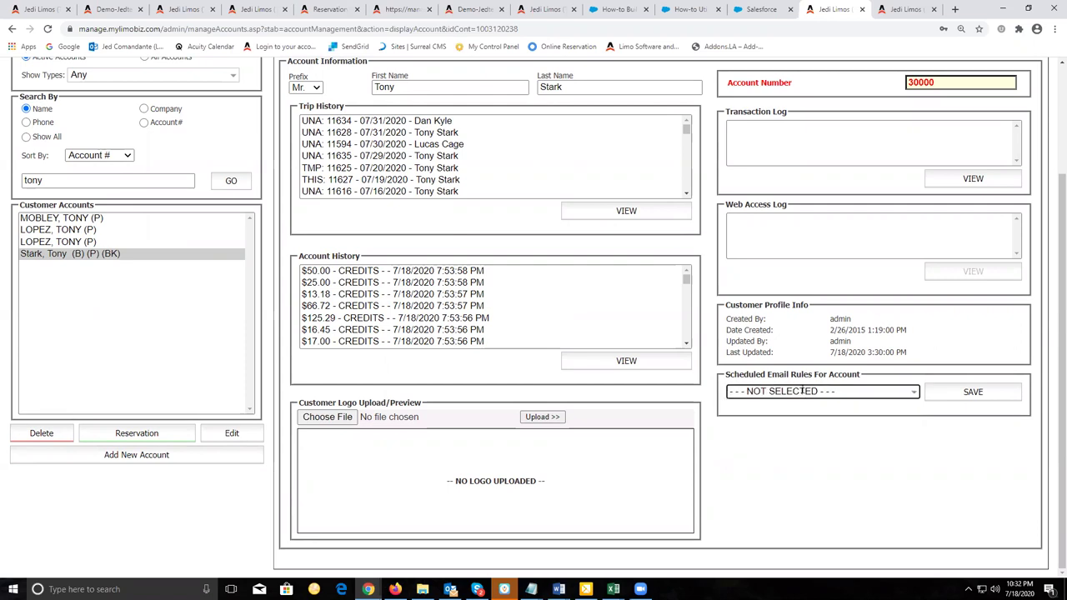
pyautogui.scroll(3, 583, 288)
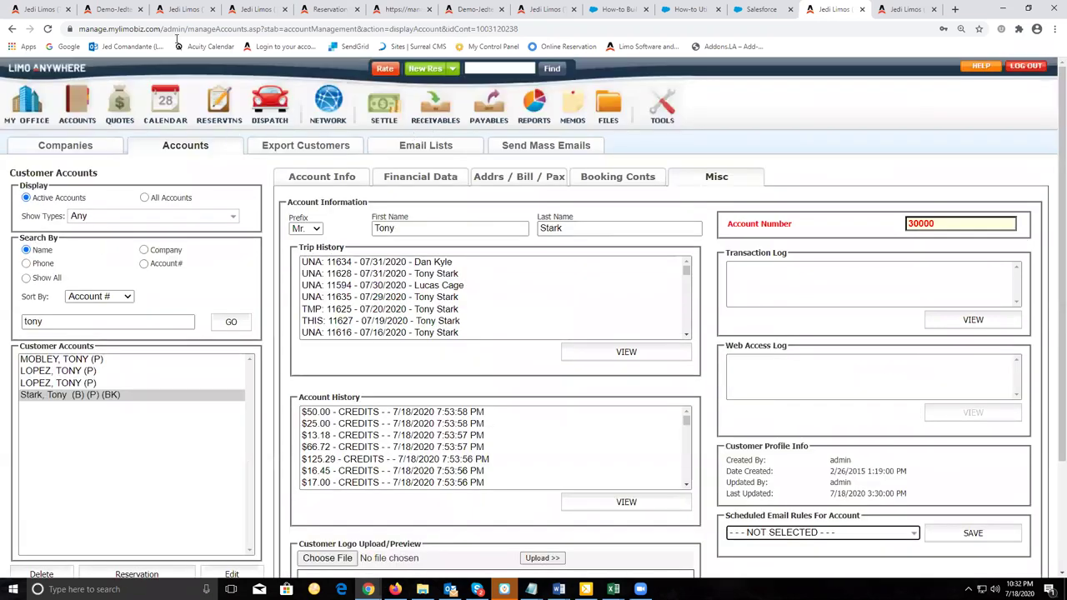
pyautogui.click(48, 14)
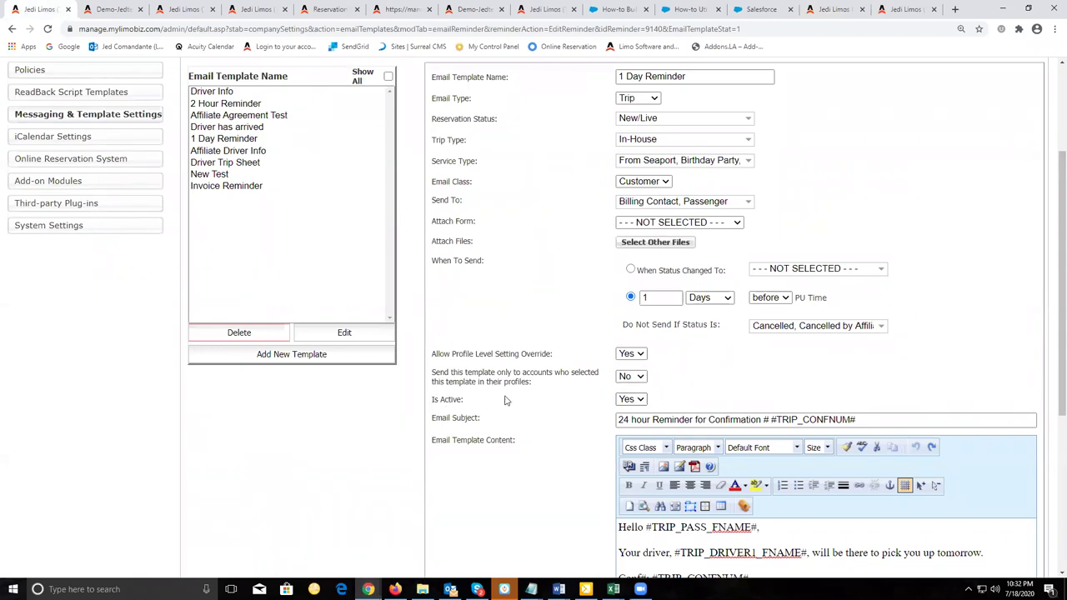
pyautogui.scroll(-2, 510, 398)
pyautogui.scroll(-1, 512, 392)
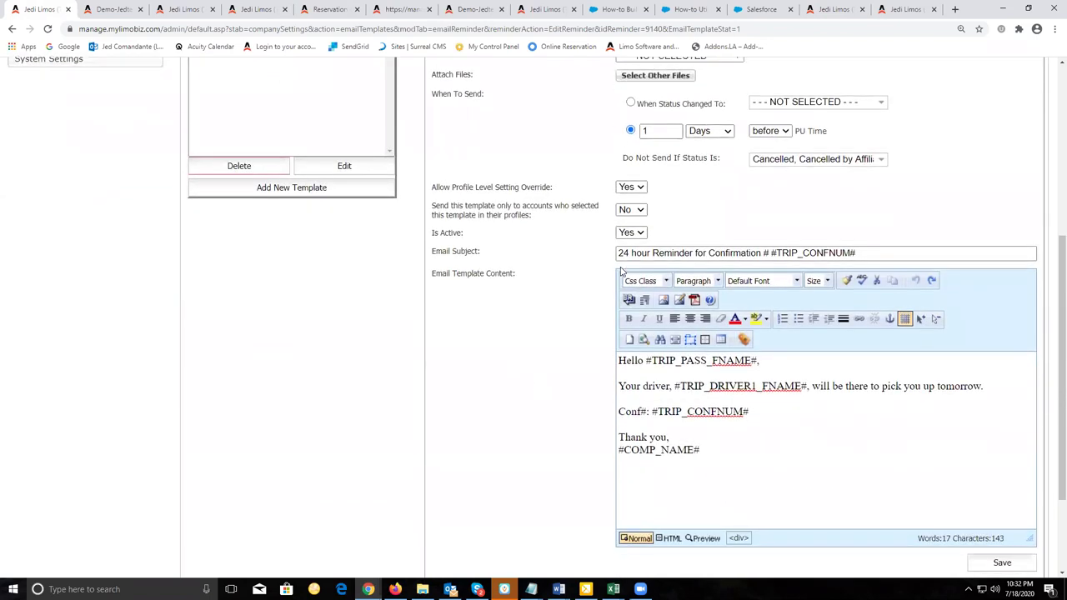
pyautogui.click(627, 236)
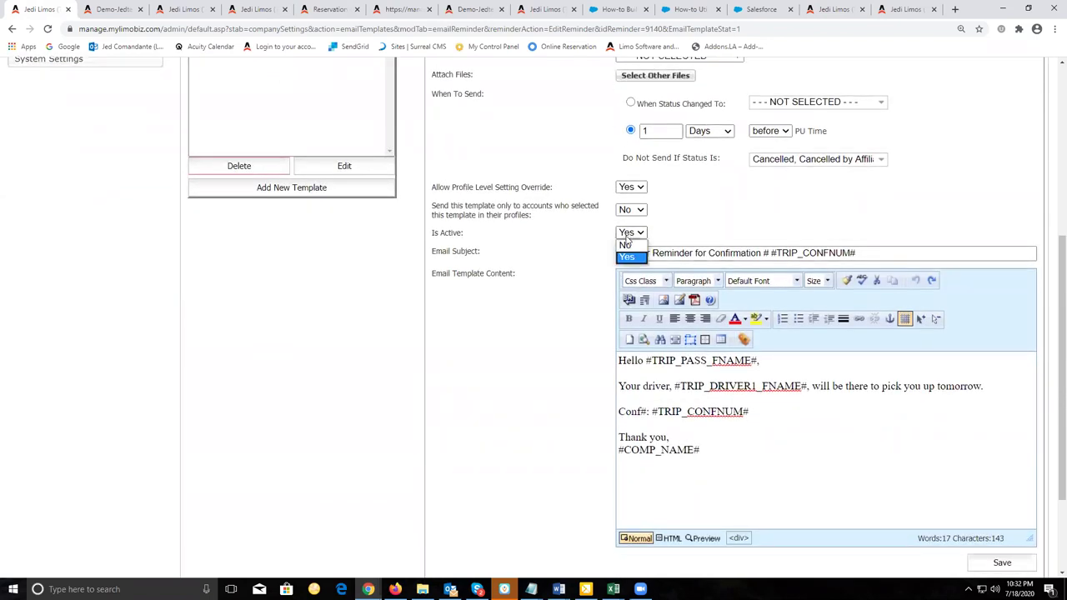
pyautogui.click(574, 238)
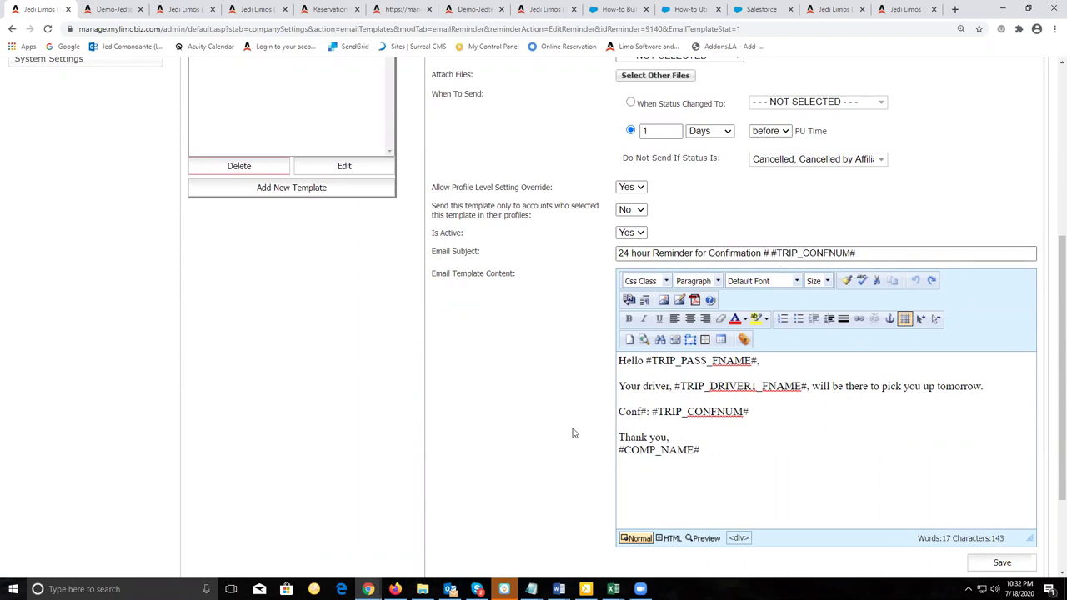
pyautogui.scroll(-1, 526, 419)
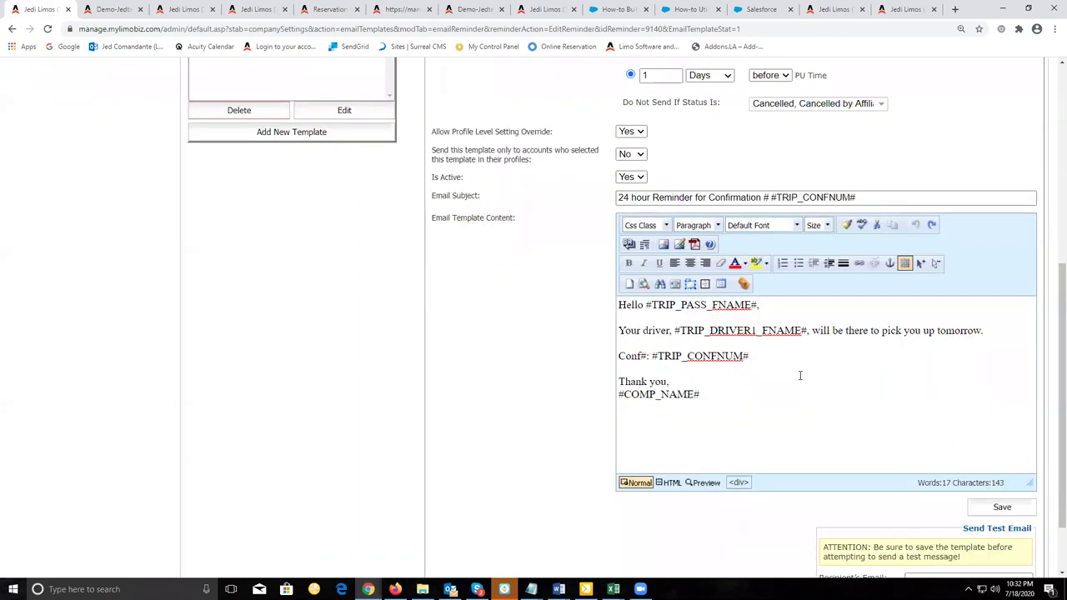
pyautogui.click(743, 284)
pyautogui.moveTo(528, 228); pyautogui.dragTo(329, 197)
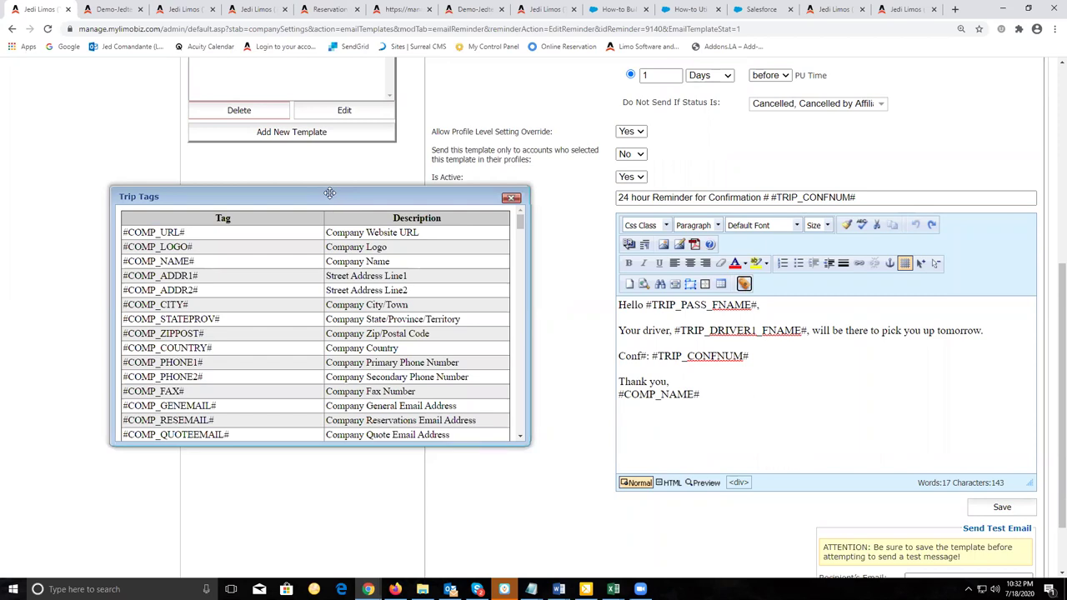
pyautogui.moveTo(329, 192); pyautogui.dragTo(330, 172)
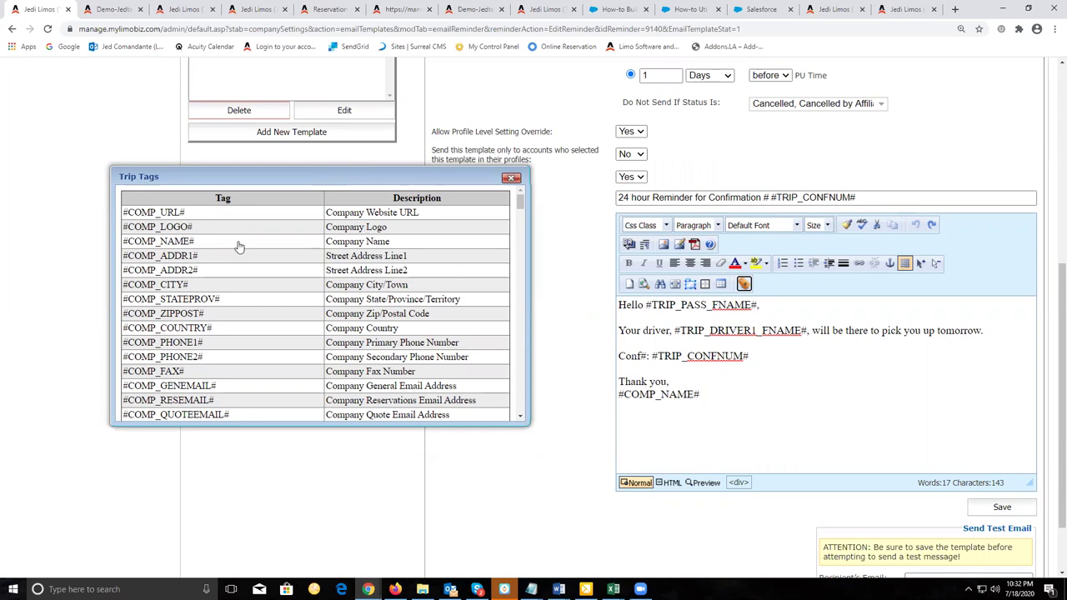
pyautogui.click(511, 179)
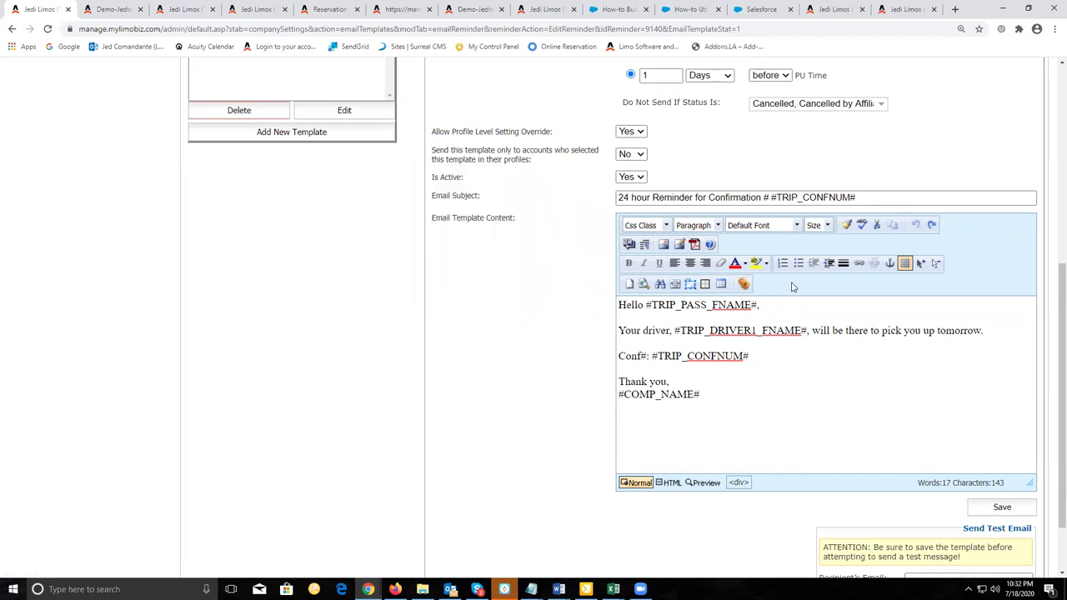
pyautogui.scroll(-2, 481, 354)
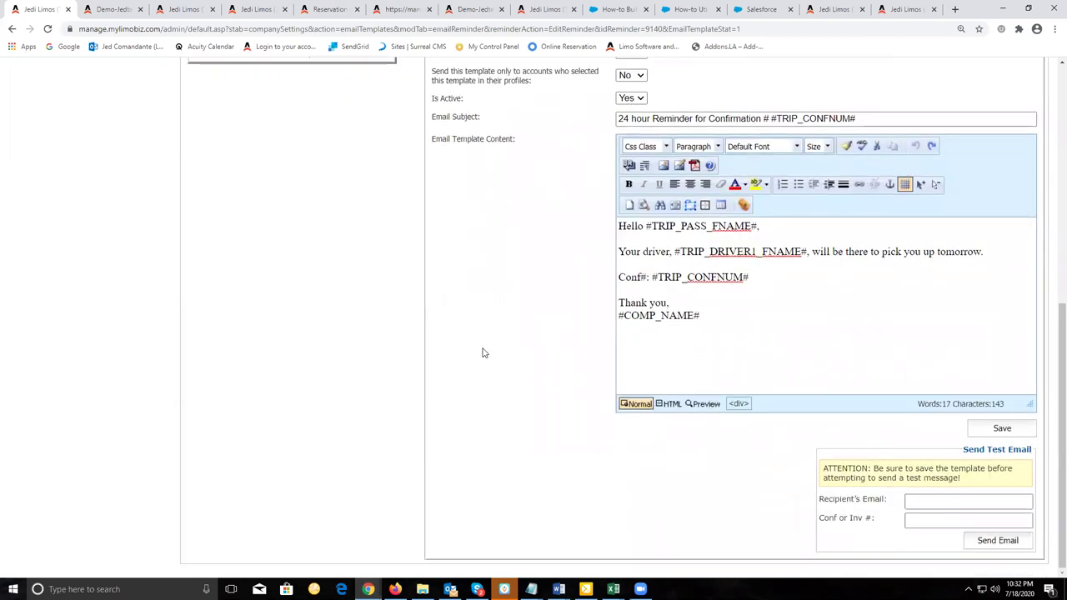
pyautogui.click(924, 503)
pyautogui.click(924, 502)
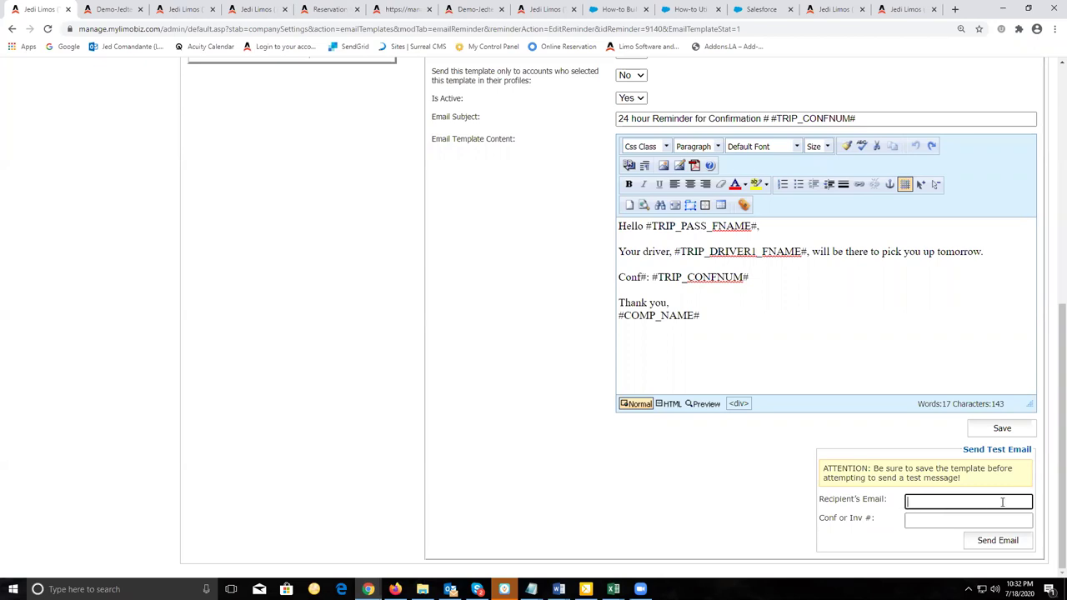
pyautogui.click(902, 523)
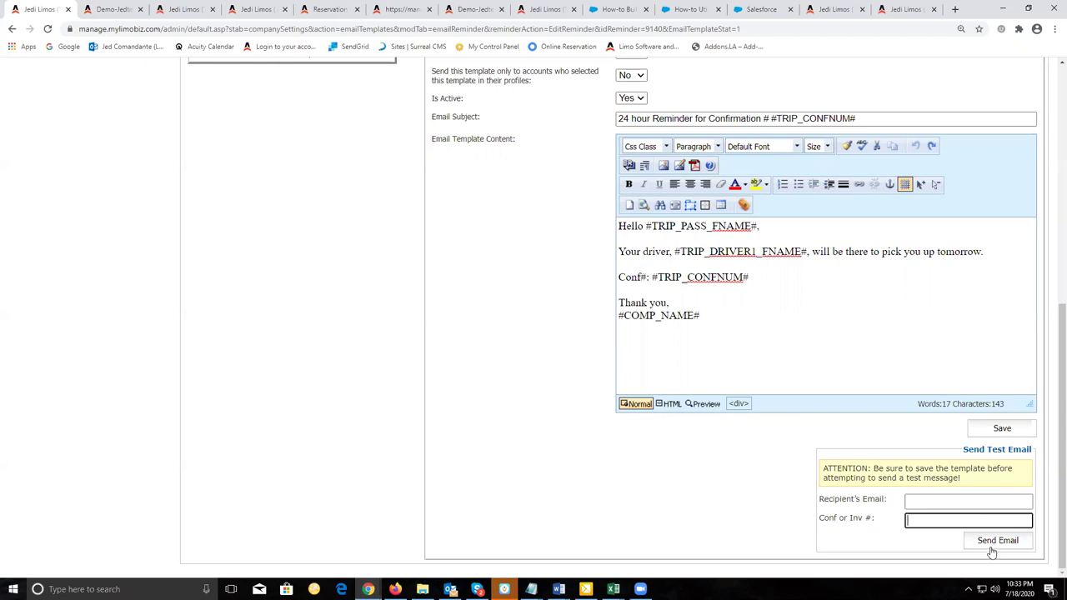
pyautogui.click(706, 540)
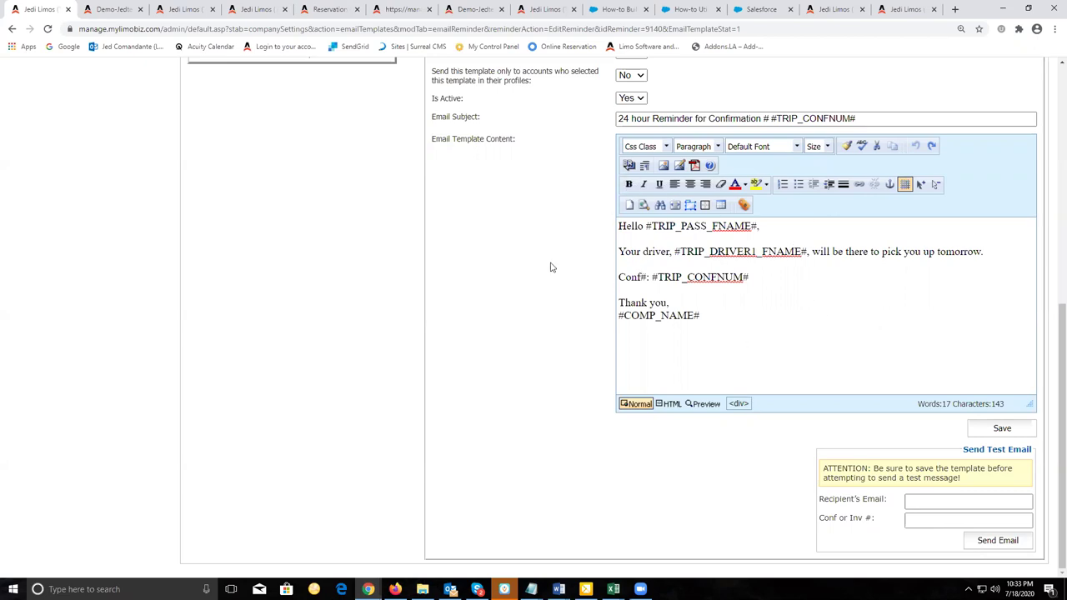
pyautogui.click(912, 523)
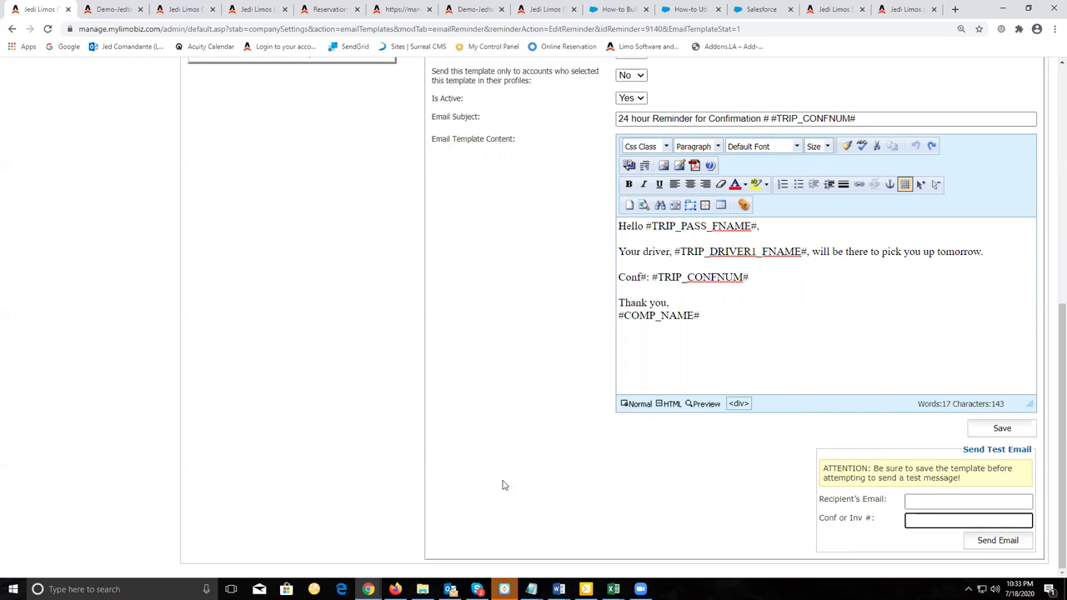
pyautogui.scroll(6, 502, 485)
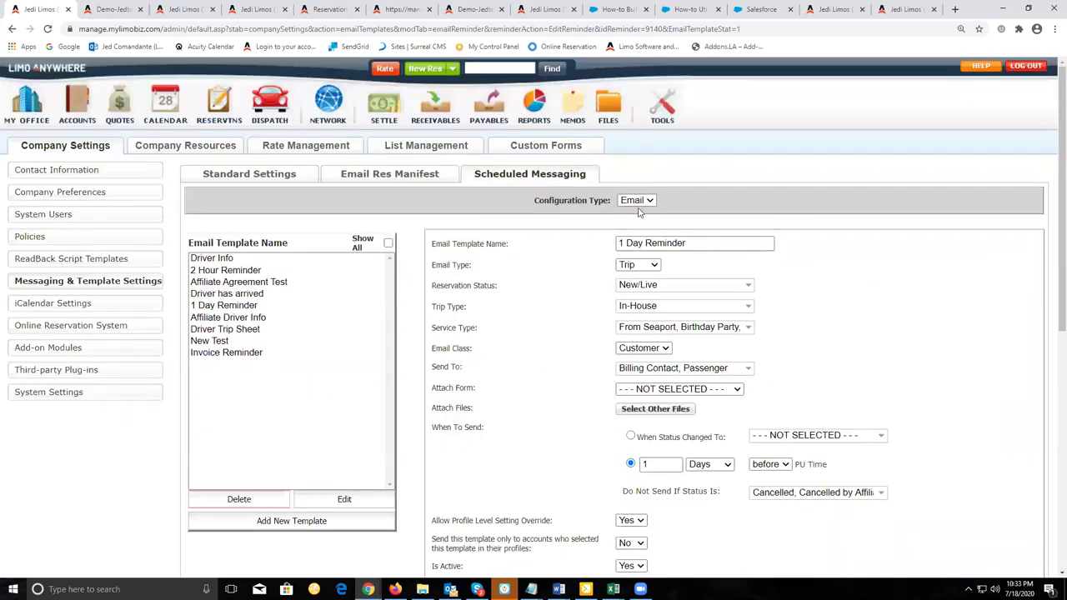
# Step: Switch Scheduled Messaging's Configuration Type to SMS and browse the SMS templates
pyautogui.click(637, 201)
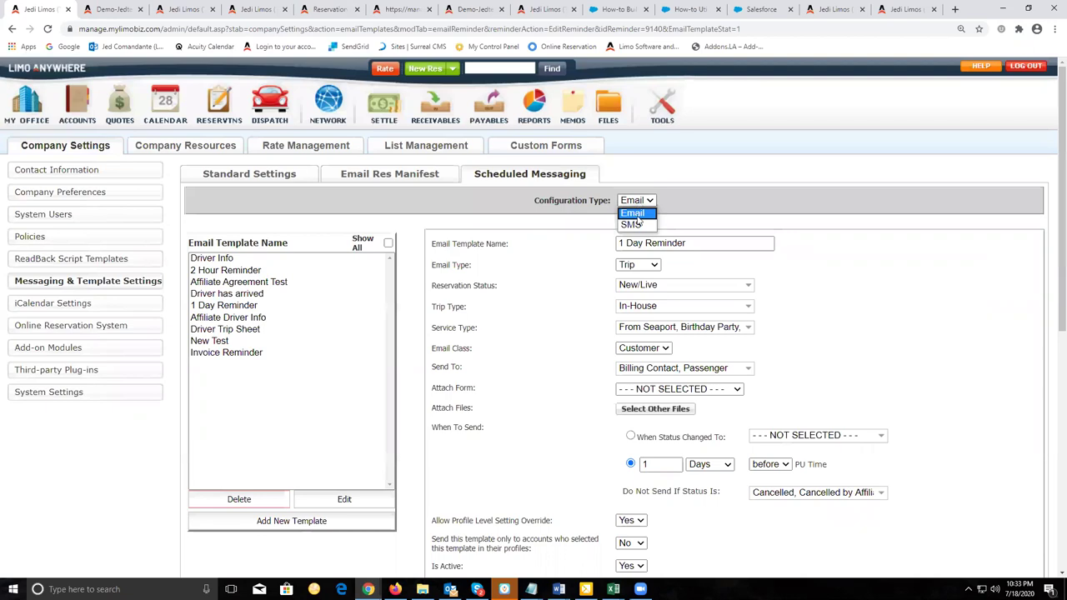
pyautogui.click(636, 226)
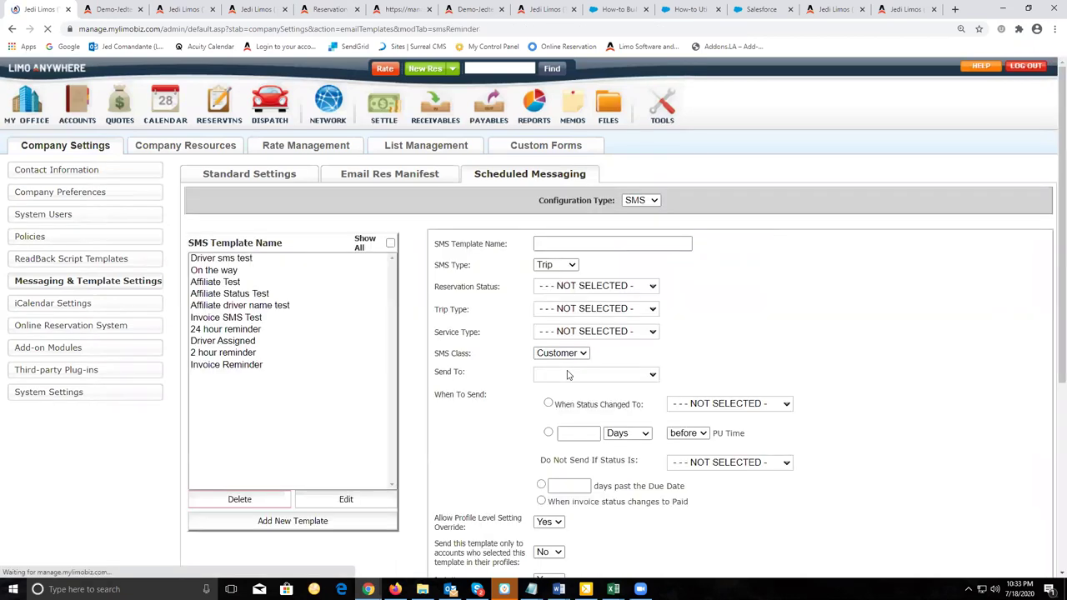
pyautogui.scroll(-3, 785, 350)
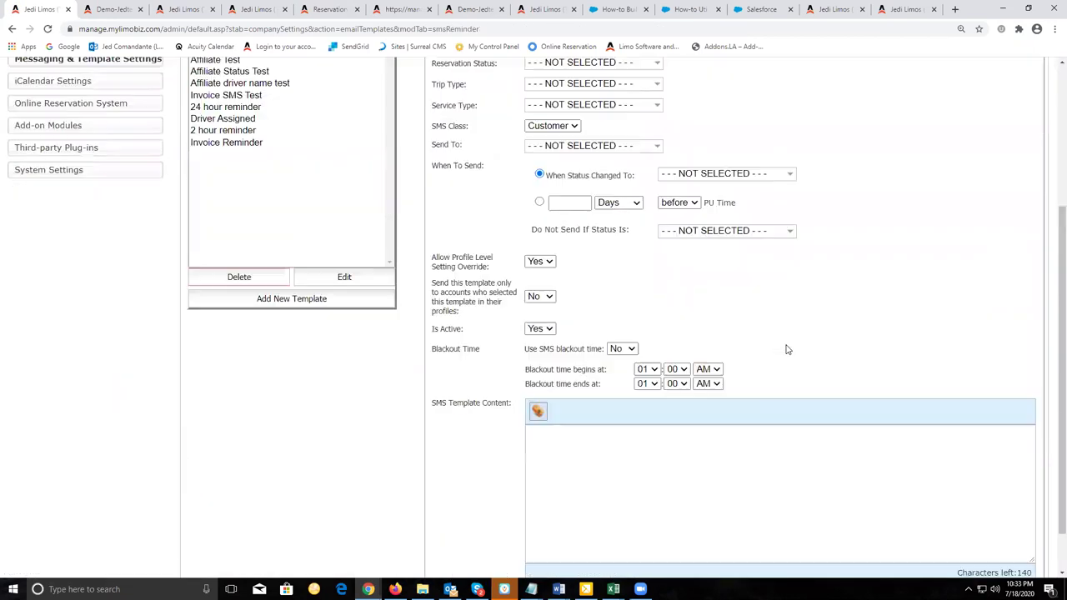
pyautogui.scroll(1, 705, 162)
pyautogui.scroll(1, 786, 261)
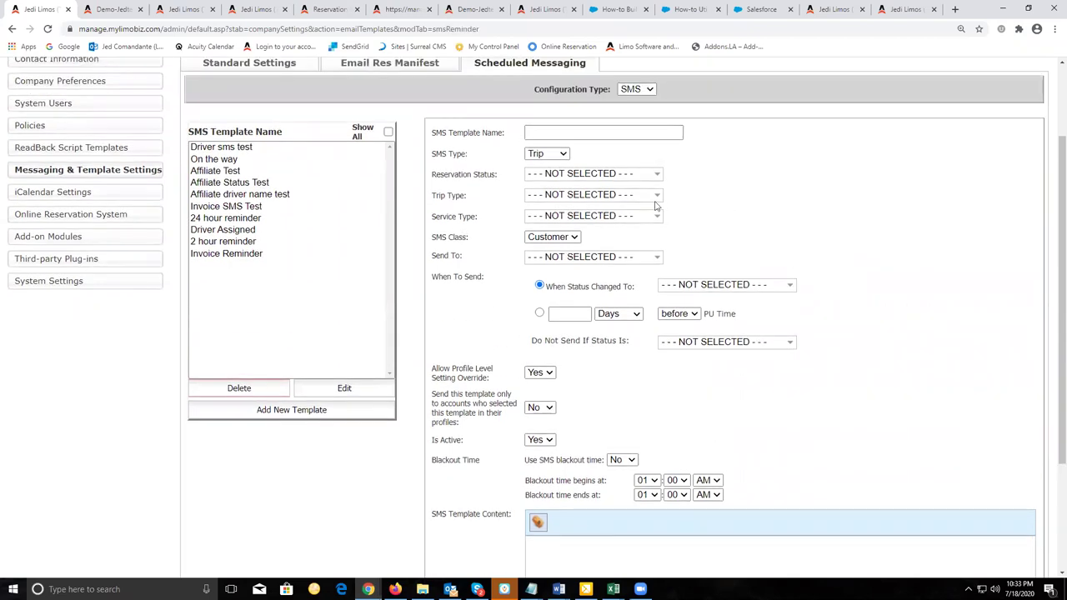
pyautogui.scroll(-1, 821, 419)
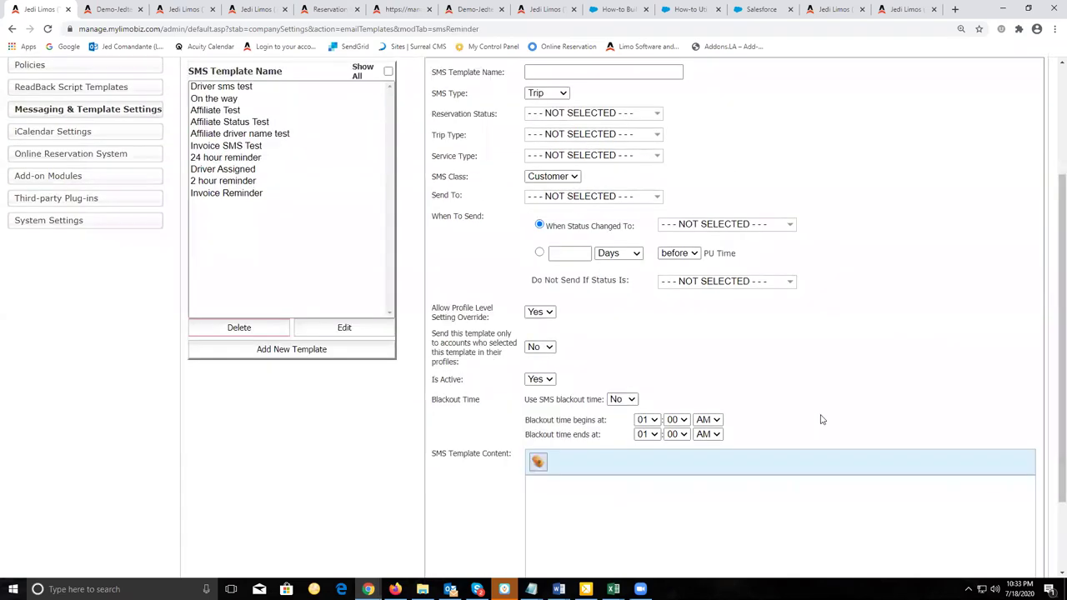
pyautogui.scroll(-1, 952, 537)
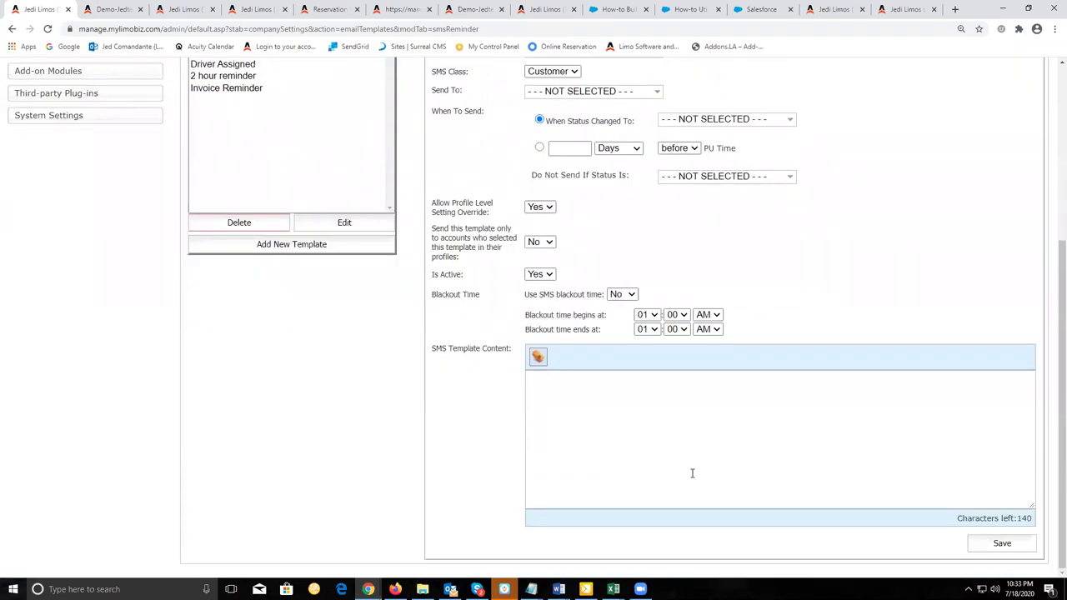
pyautogui.scroll(2, 692, 473)
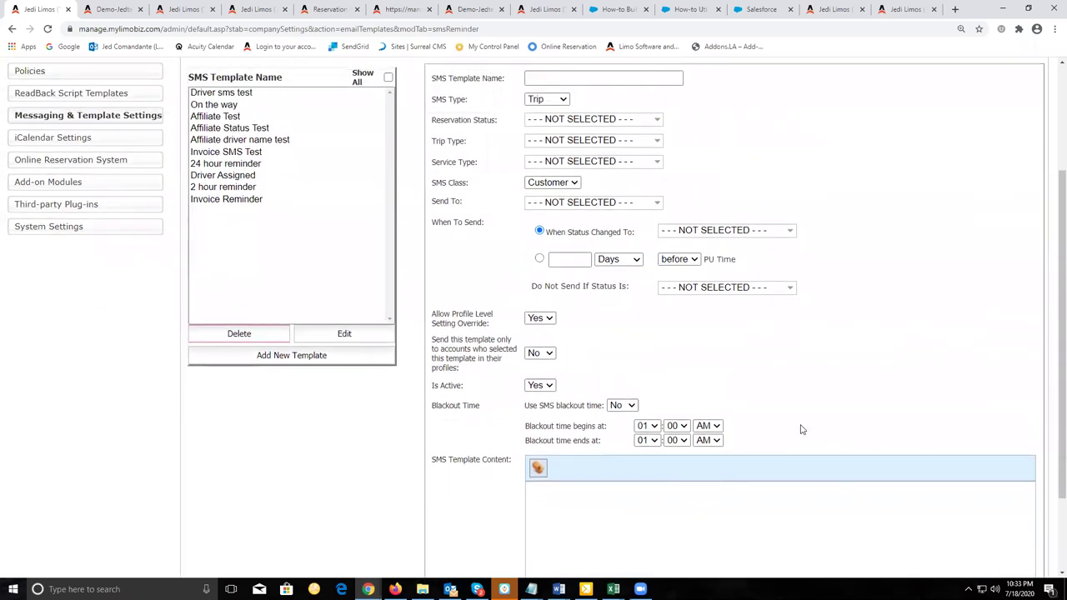
pyautogui.scroll(1, 800, 430)
pyautogui.scroll(-1, 801, 429)
# Step: Set the SMS blackout to end at 03 and turn on Use SMS Blackout Time
pyautogui.click(650, 441)
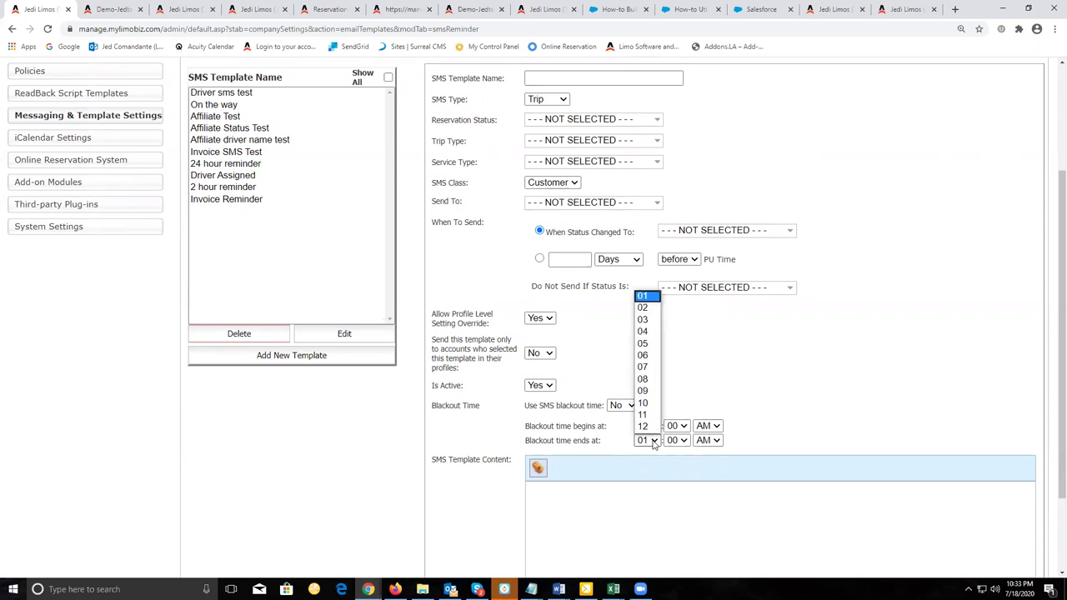
pyautogui.click(648, 323)
pyautogui.click(622, 405)
pyautogui.click(621, 431)
pyautogui.scroll(-3, 809, 450)
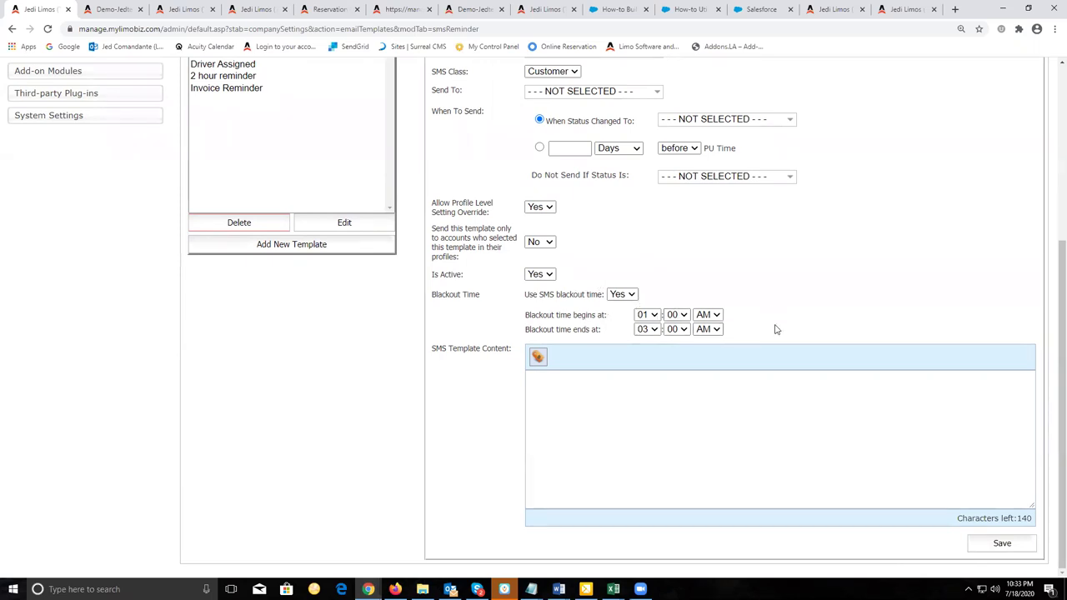
pyautogui.scroll(2, 779, 366)
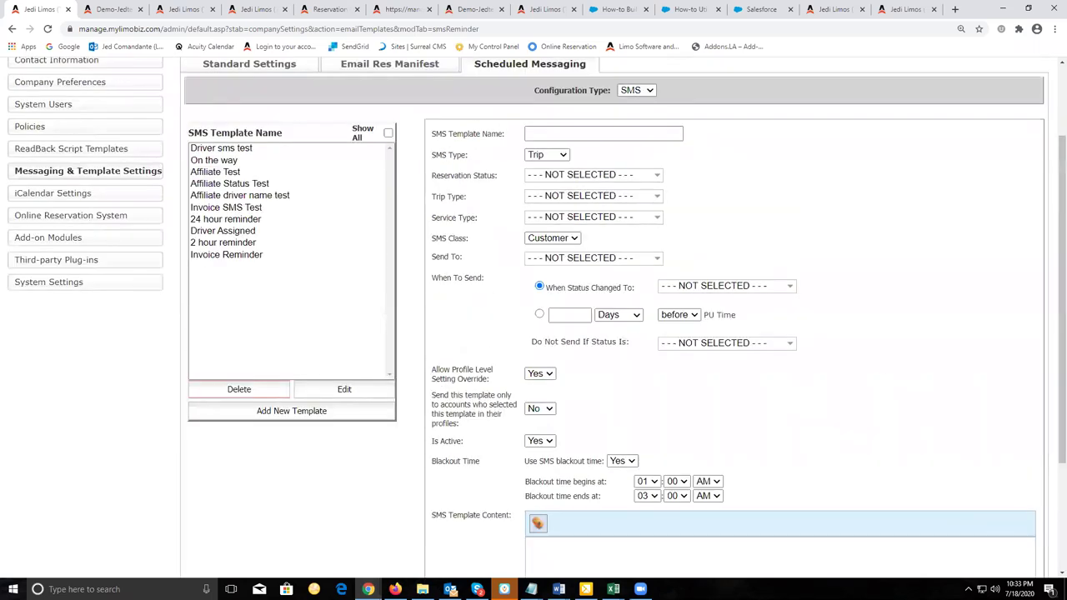
pyautogui.scroll(2, 900, 424)
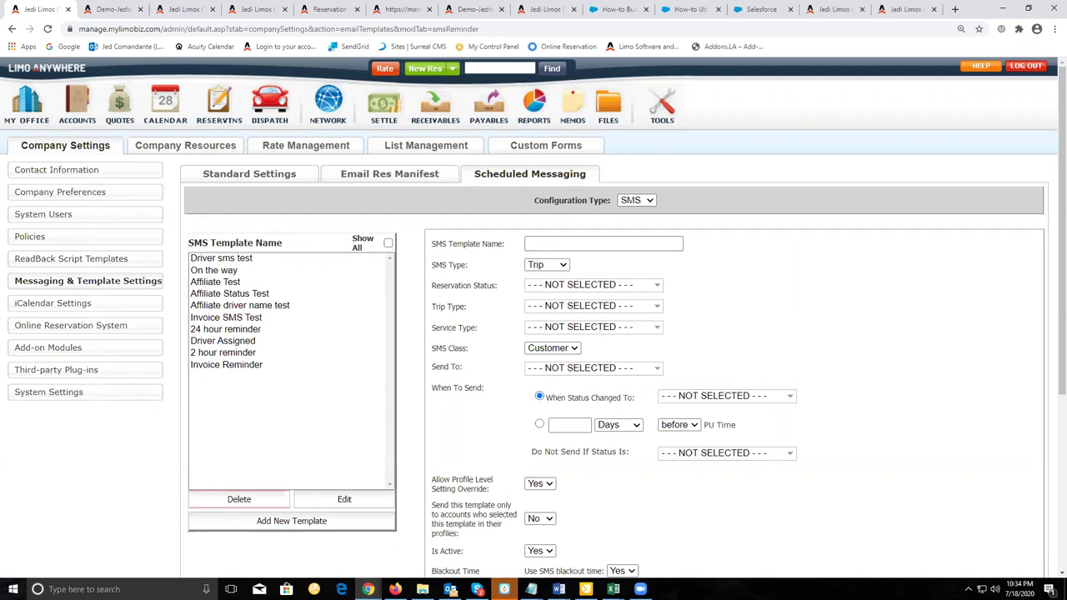
pyautogui.hotkey('alt', 'Tab')
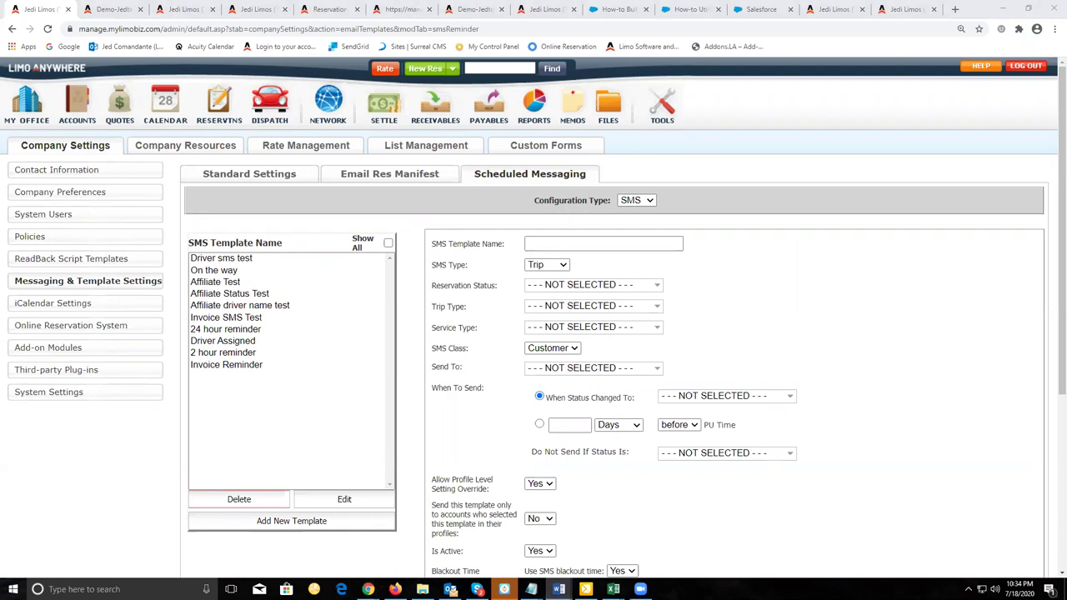
pyautogui.click(831, 349)
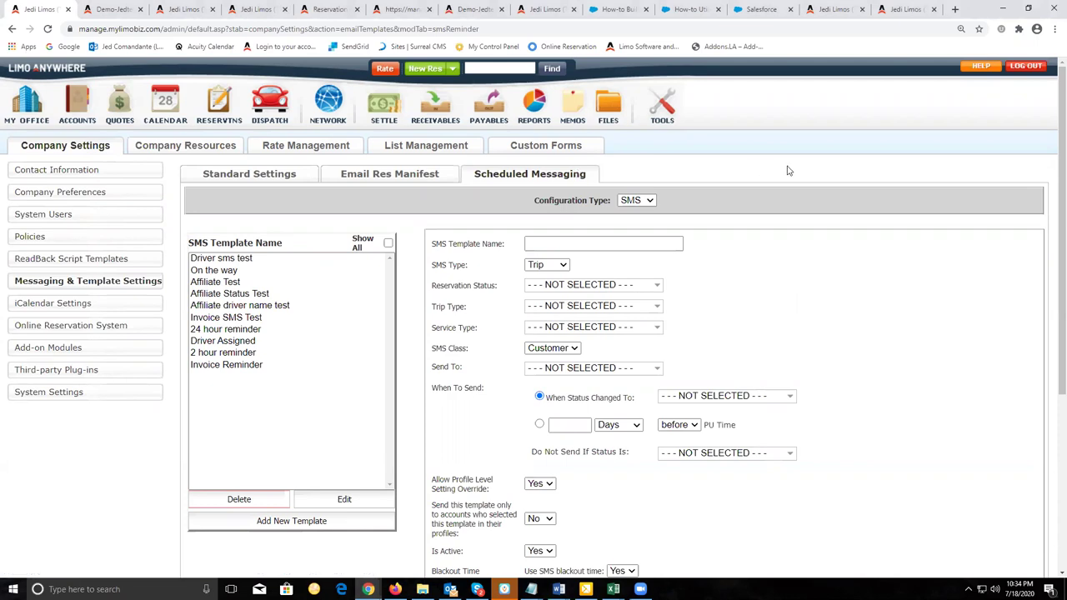
# Step: View a driver's Payroll Setup pay rates under Drivers, then go to Done & Unsettled Reservations
pyautogui.click(35, 105)
pyautogui.click(169, 147)
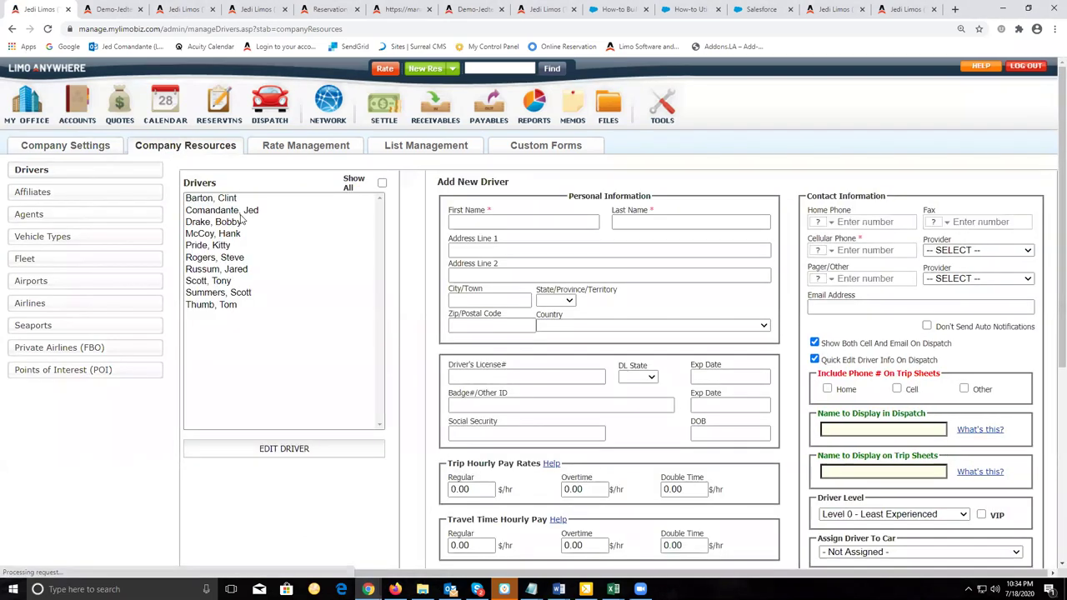
pyautogui.click(241, 212)
pyautogui.click(269, 454)
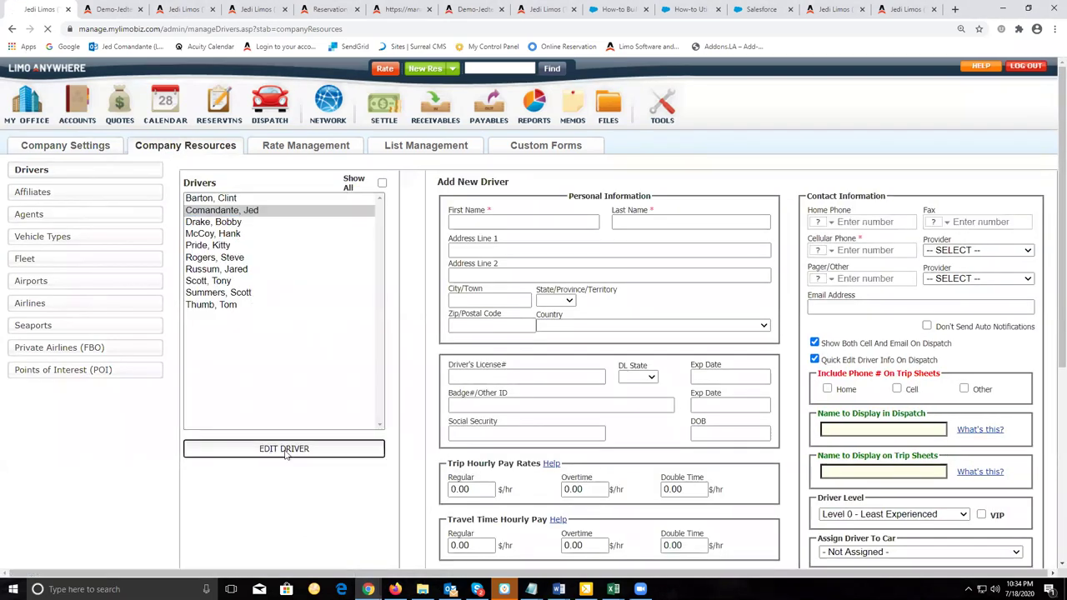
pyautogui.click(730, 191)
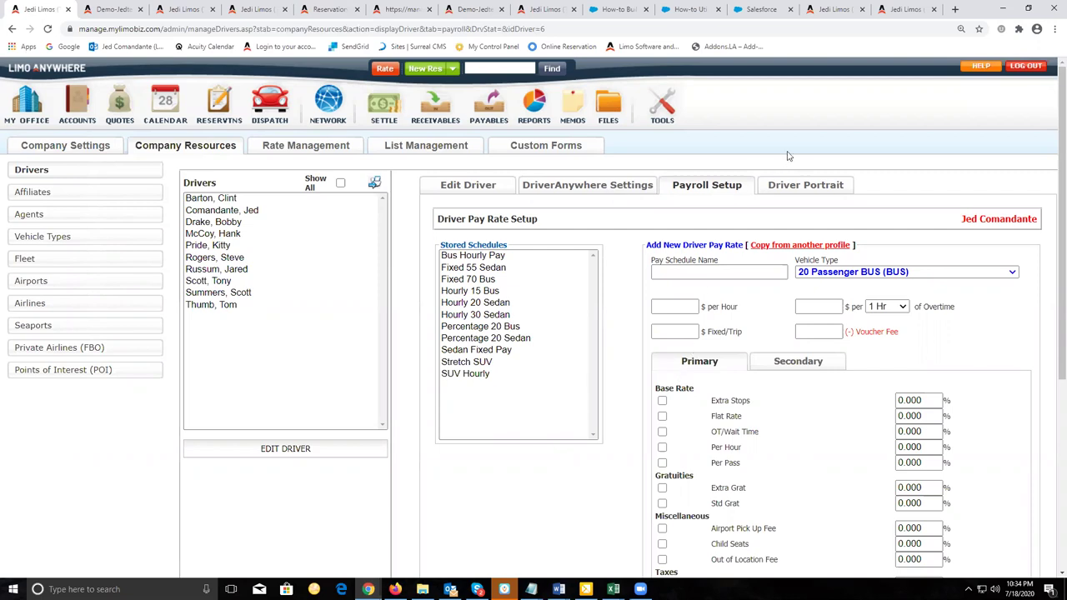
pyautogui.click(384, 109)
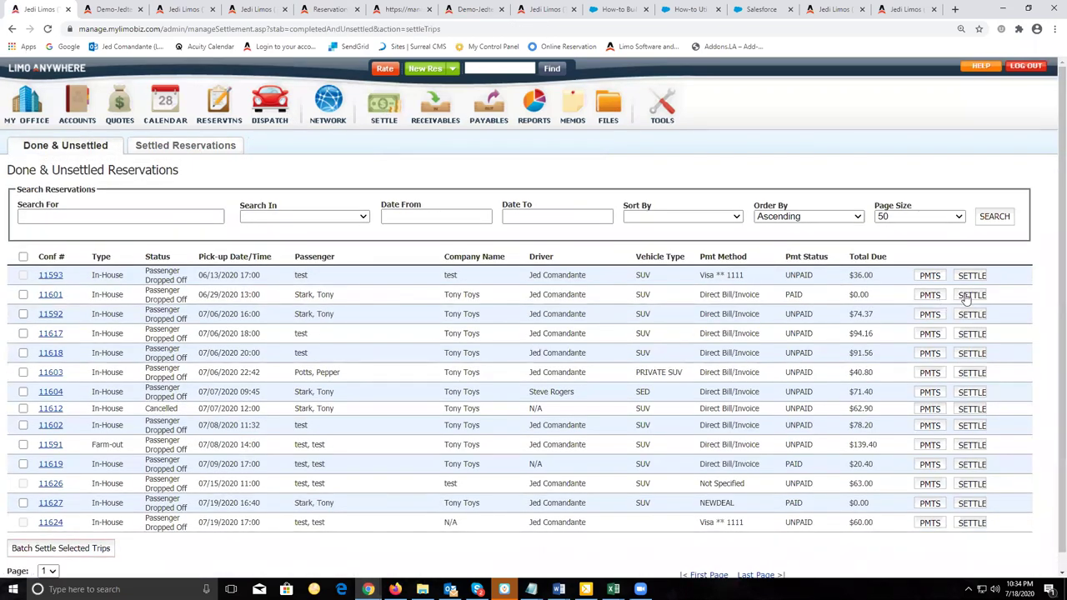
pyautogui.click(970, 296)
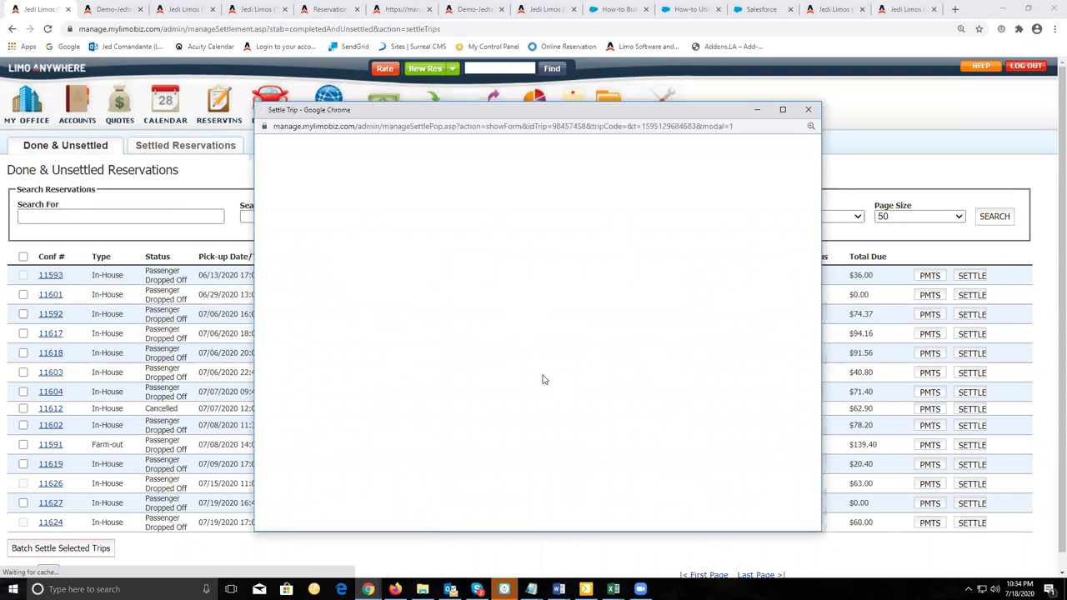
pyautogui.scroll(-1, 350, 413)
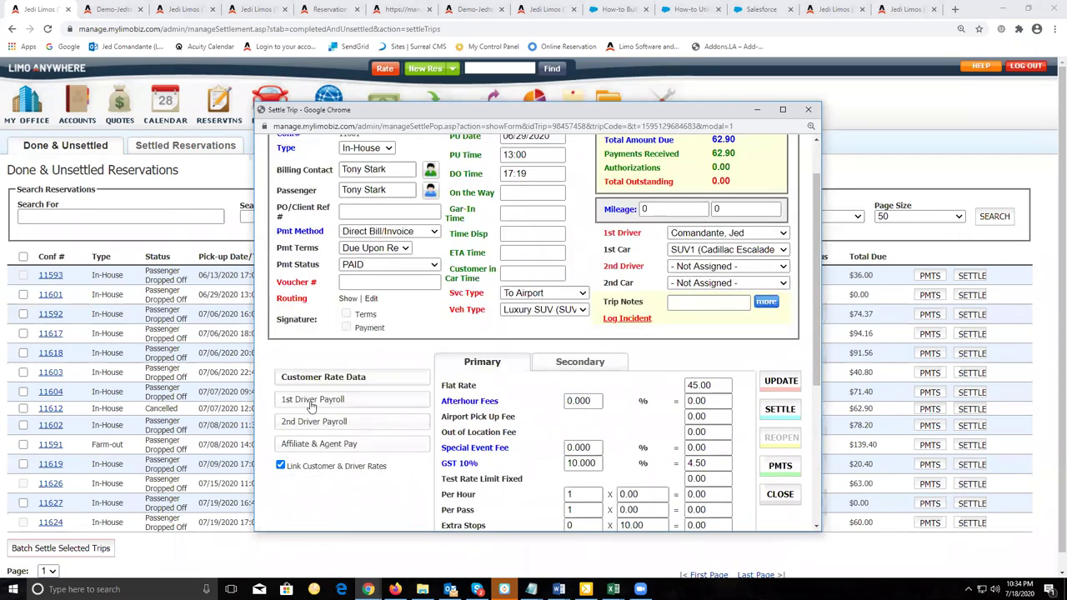
pyautogui.click(312, 401)
pyautogui.scroll(-3, 608, 348)
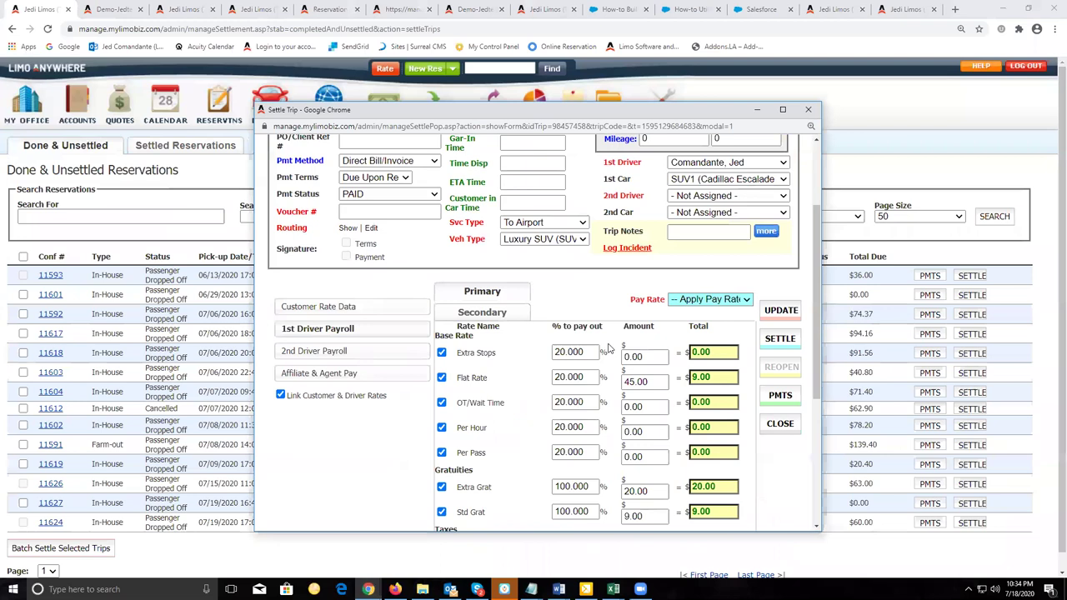
pyautogui.scroll(-1, 621, 245)
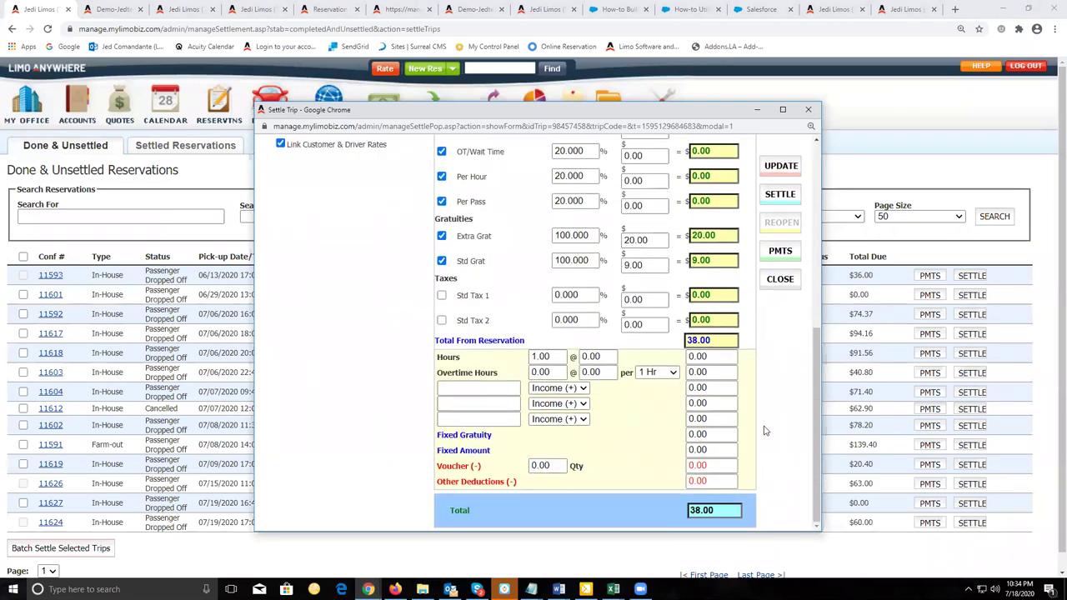
pyautogui.click(808, 111)
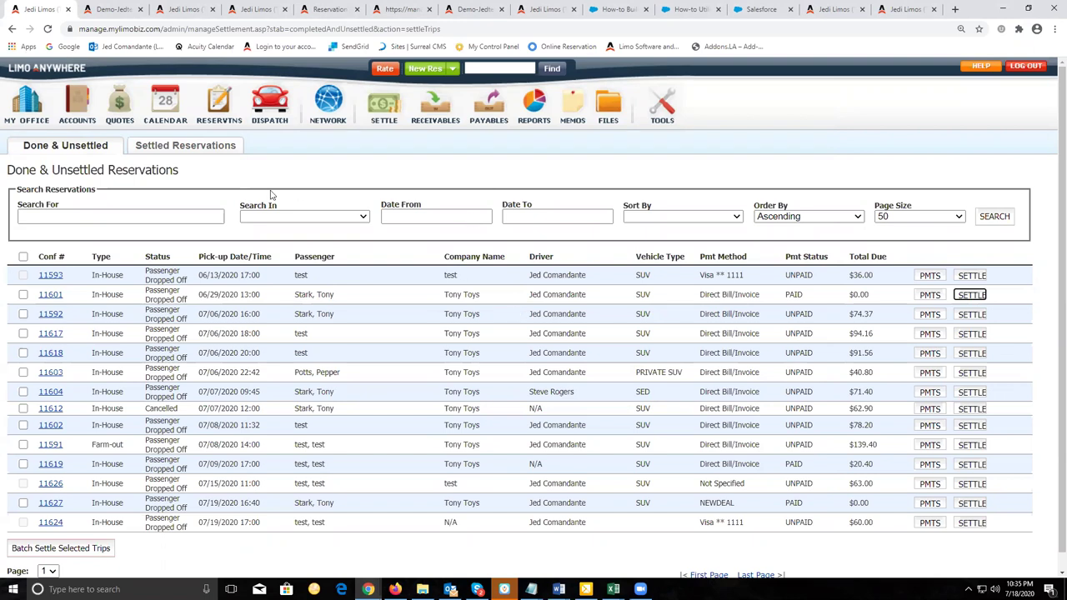
# Step: In Payables, expand the driver's row, tick trips 11596 and 11605, and choose Pay Driver
pyautogui.click(481, 111)
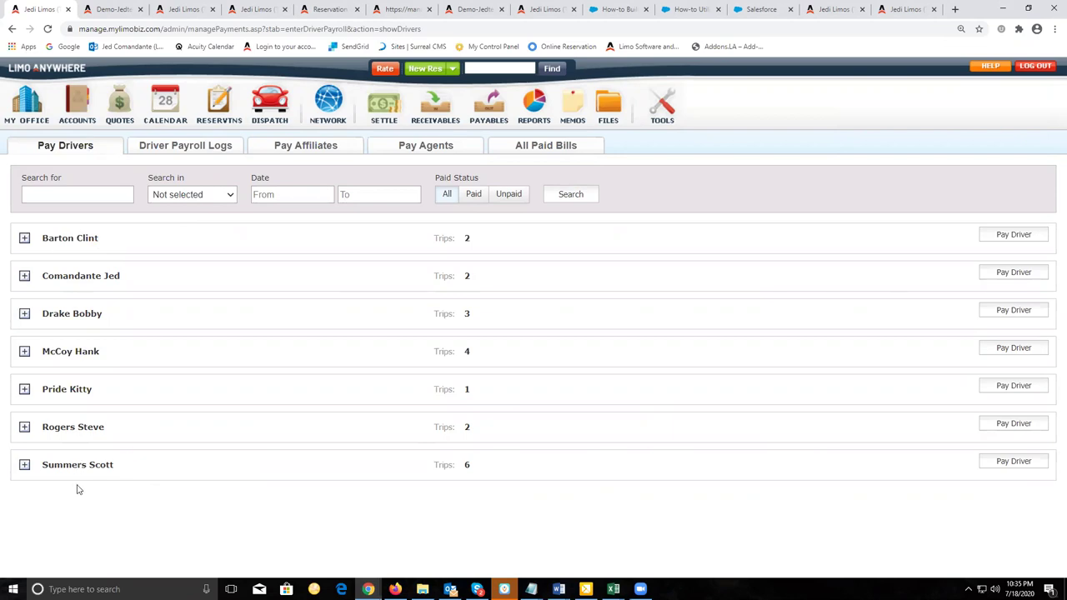
pyautogui.click(25, 276)
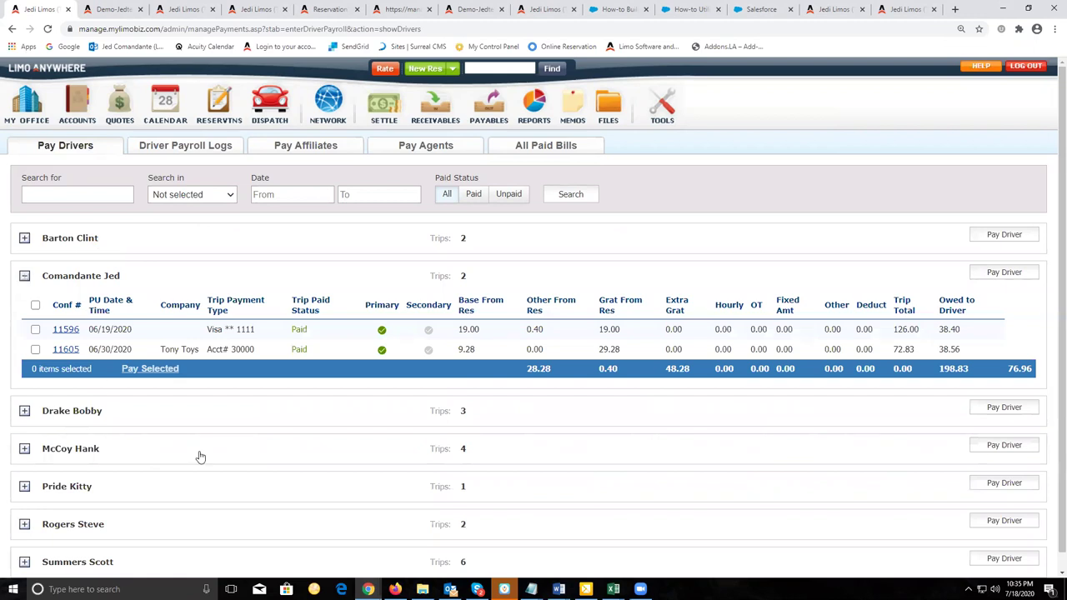
pyautogui.click(35, 329)
pyautogui.click(35, 349)
pyautogui.click(1003, 272)
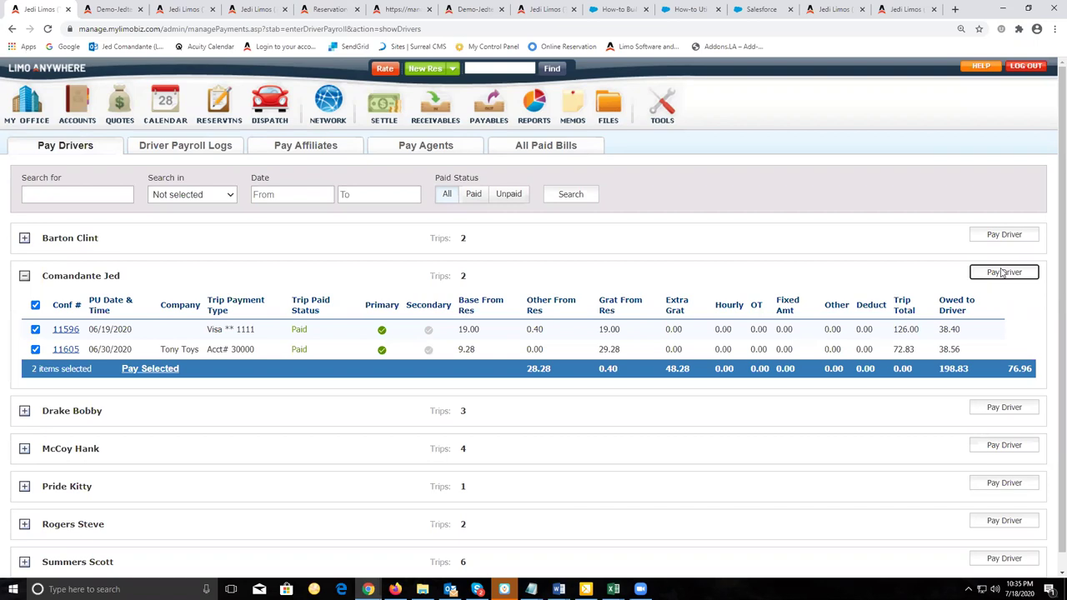
# Step: Pay the selected trips and set the pay period to 06/14/2020 through 06/30/2020
pyautogui.click(152, 371)
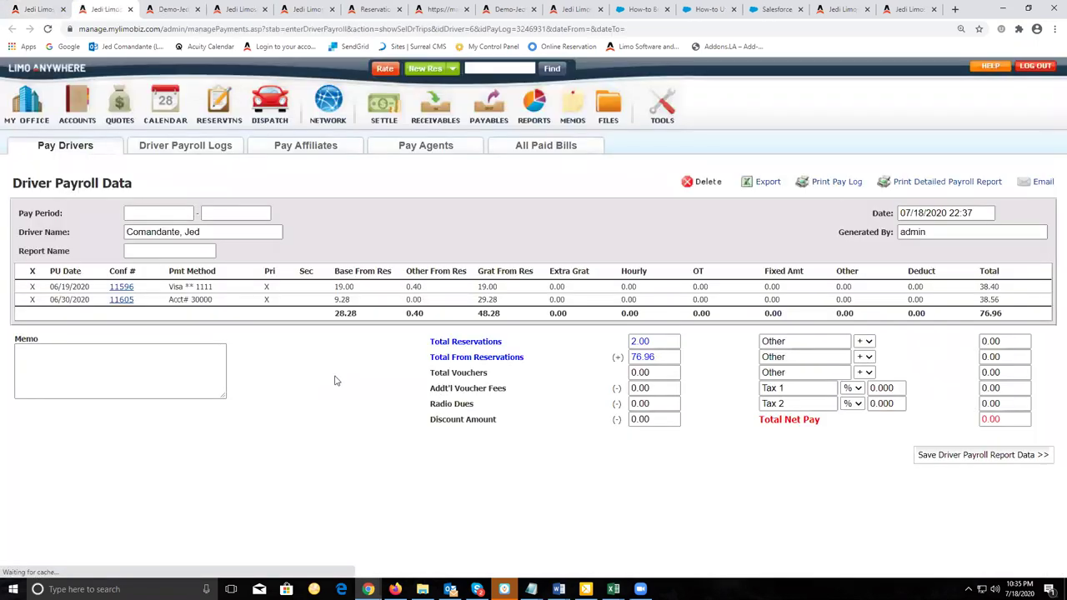
pyautogui.click(160, 212)
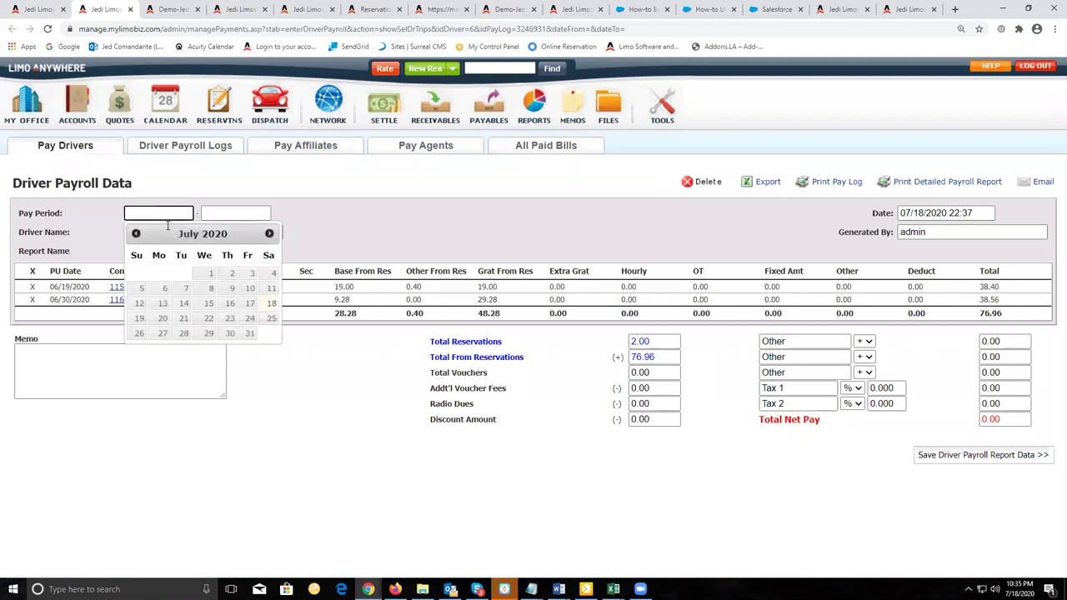
pyautogui.click(371, 225)
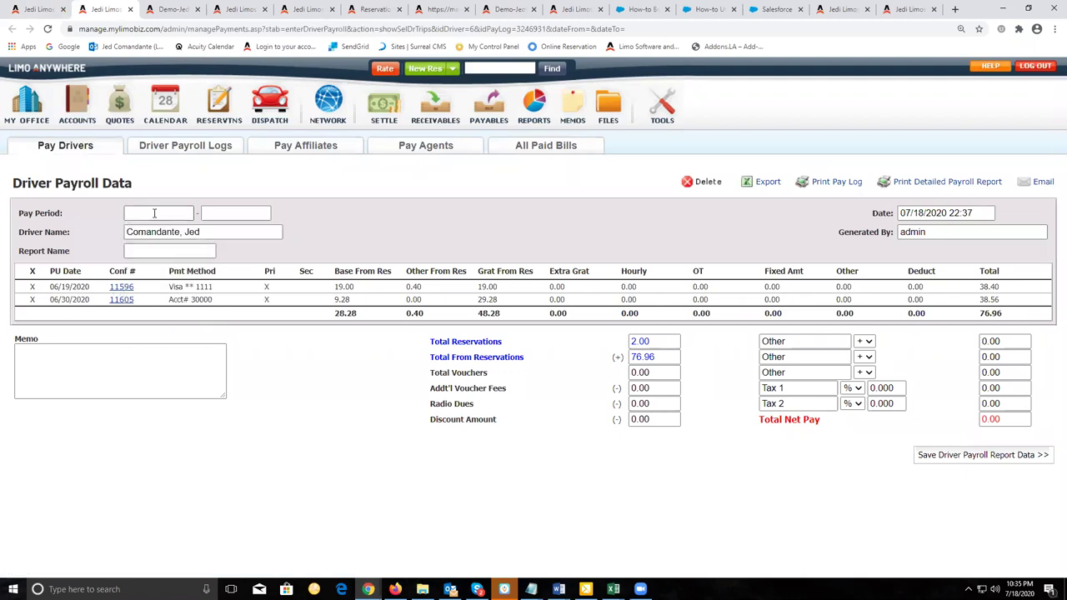
pyautogui.click(155, 216)
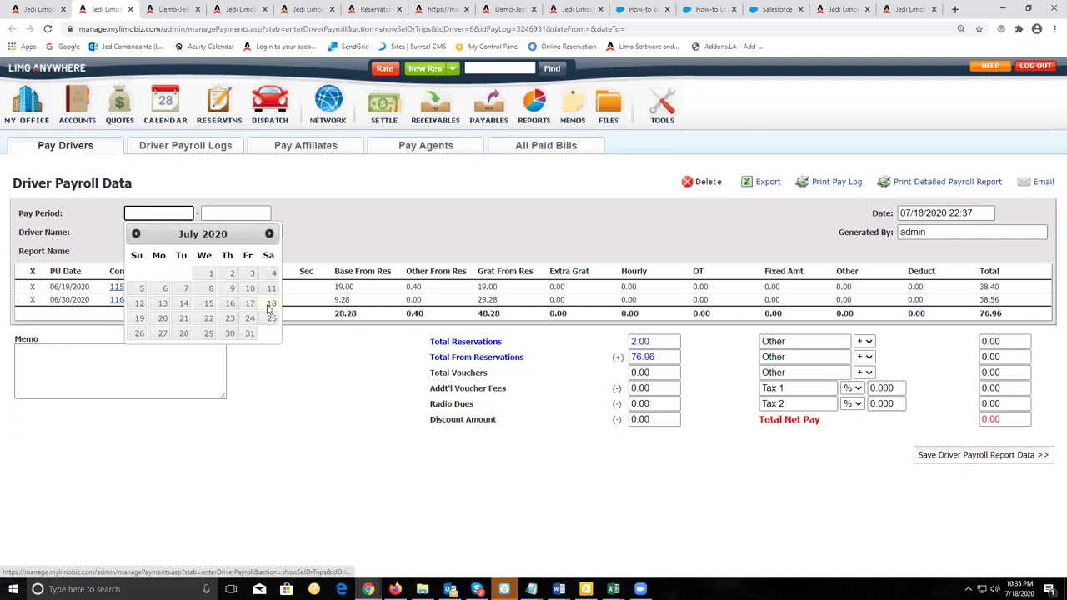
pyautogui.click(136, 235)
pyautogui.click(247, 304)
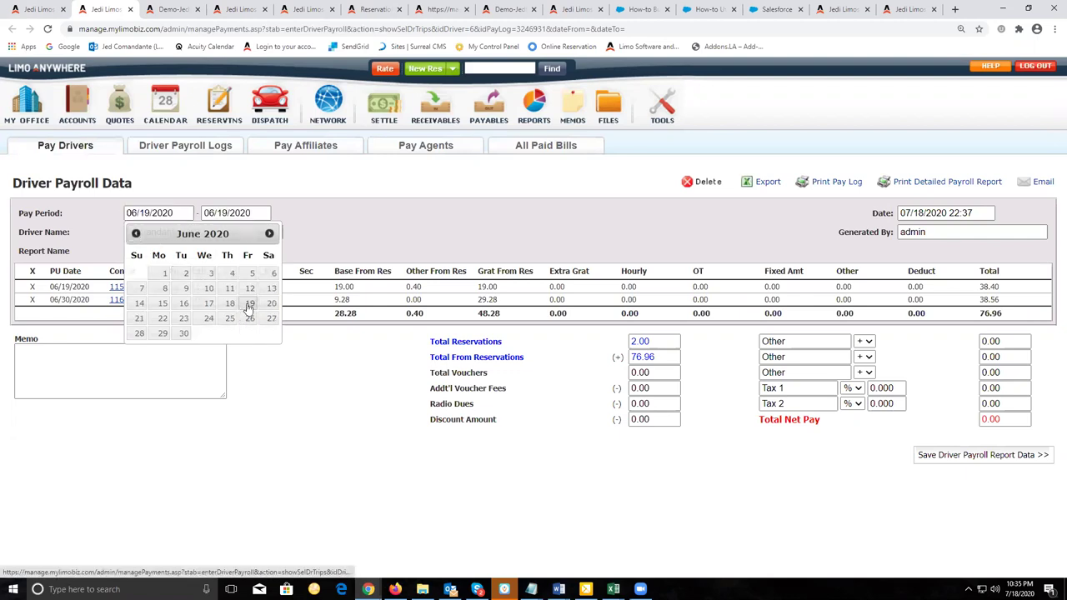
pyautogui.click(155, 213)
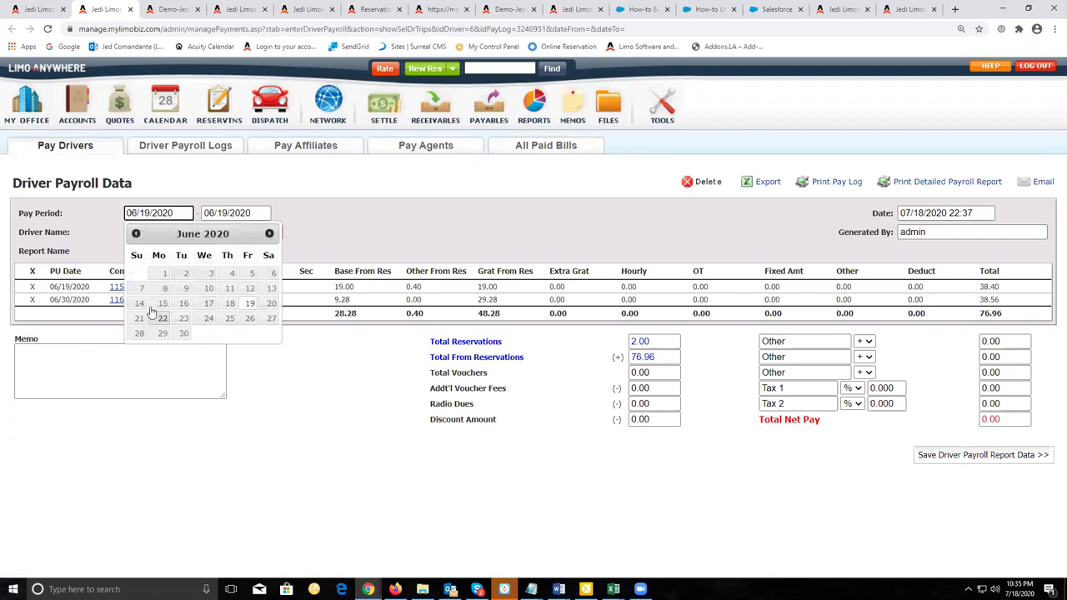
pyautogui.click(139, 304)
pyautogui.click(236, 214)
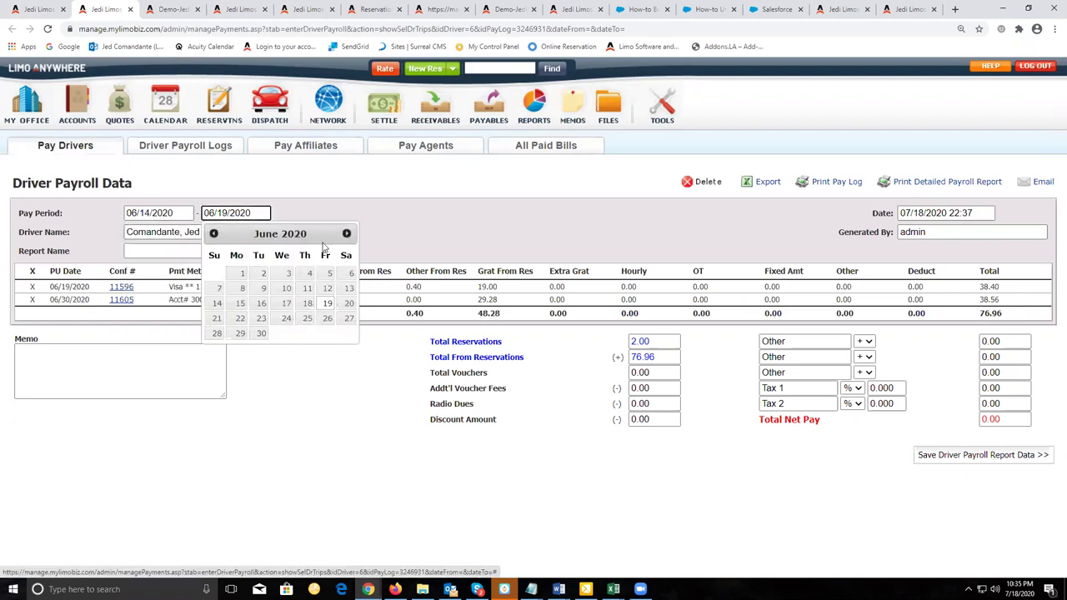
pyautogui.click(327, 303)
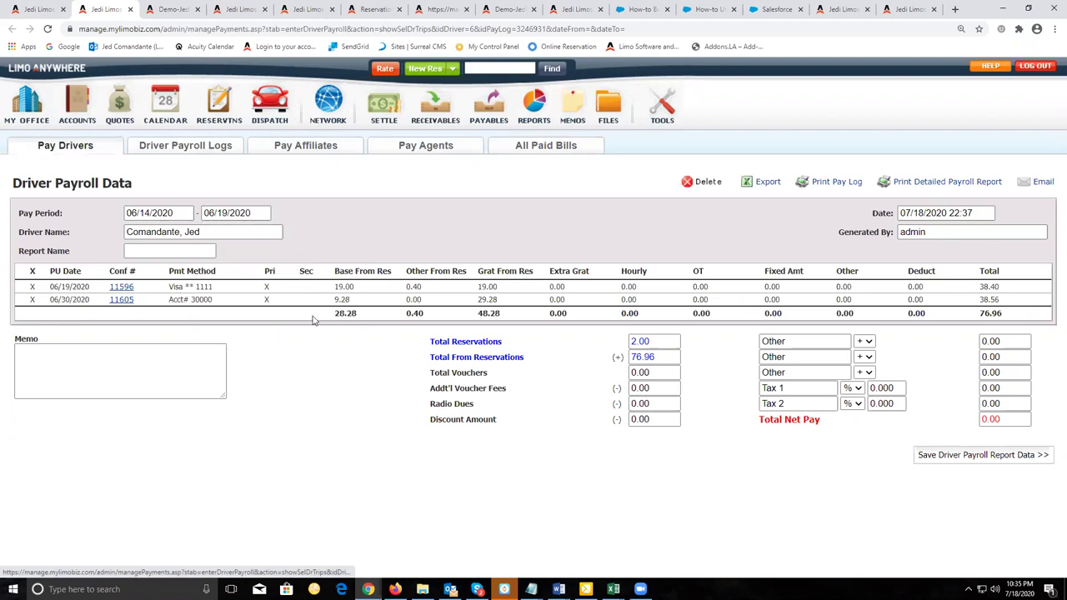
pyautogui.click(258, 333)
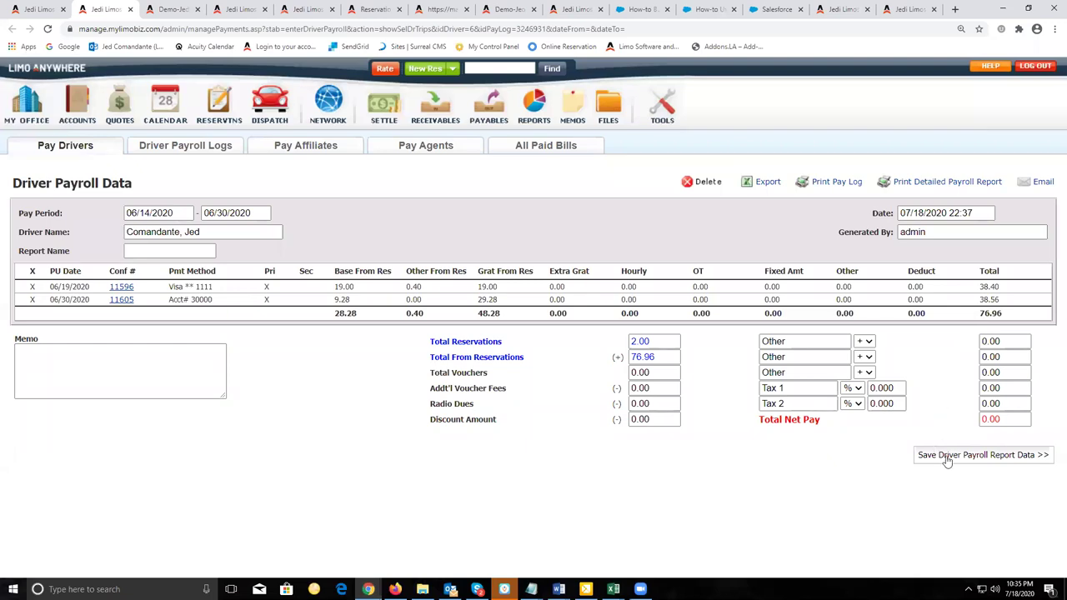
# Step: Save the driver payroll report data and email it to the driver
pyautogui.click(945, 457)
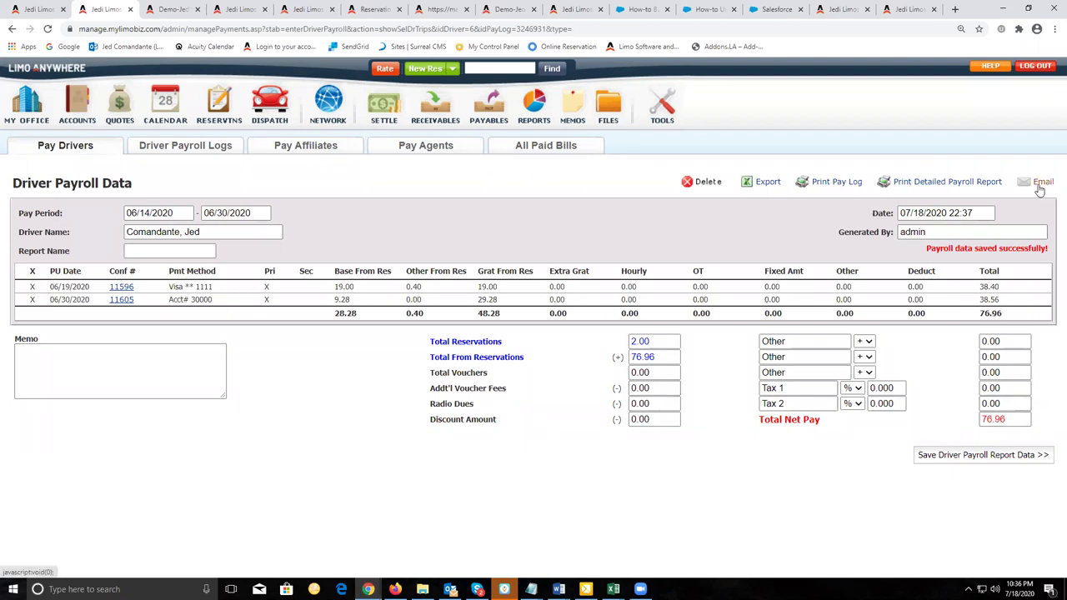
pyautogui.click(1039, 185)
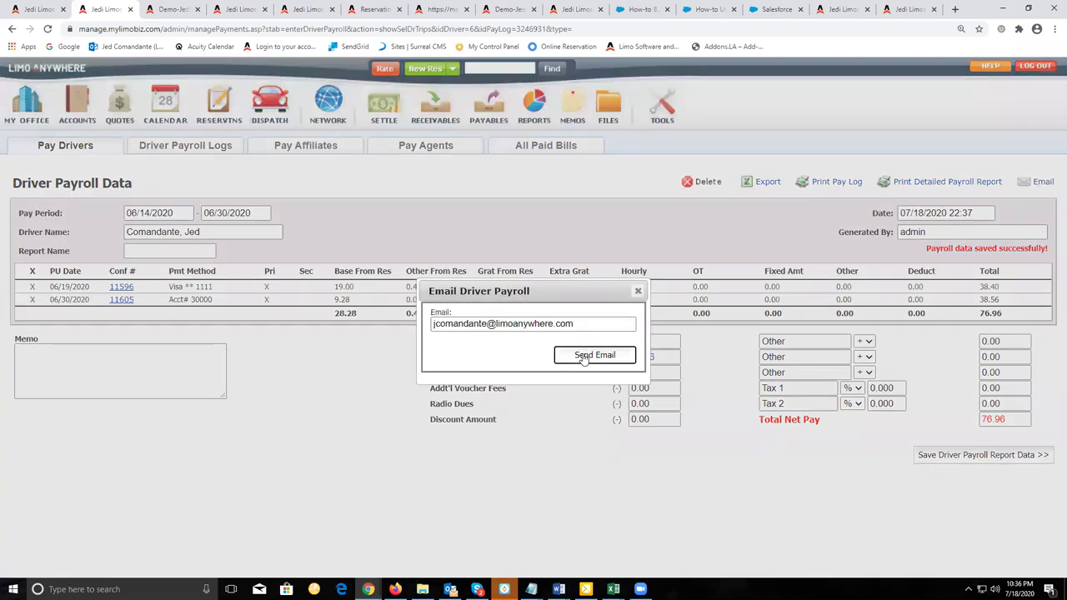
pyautogui.click(583, 358)
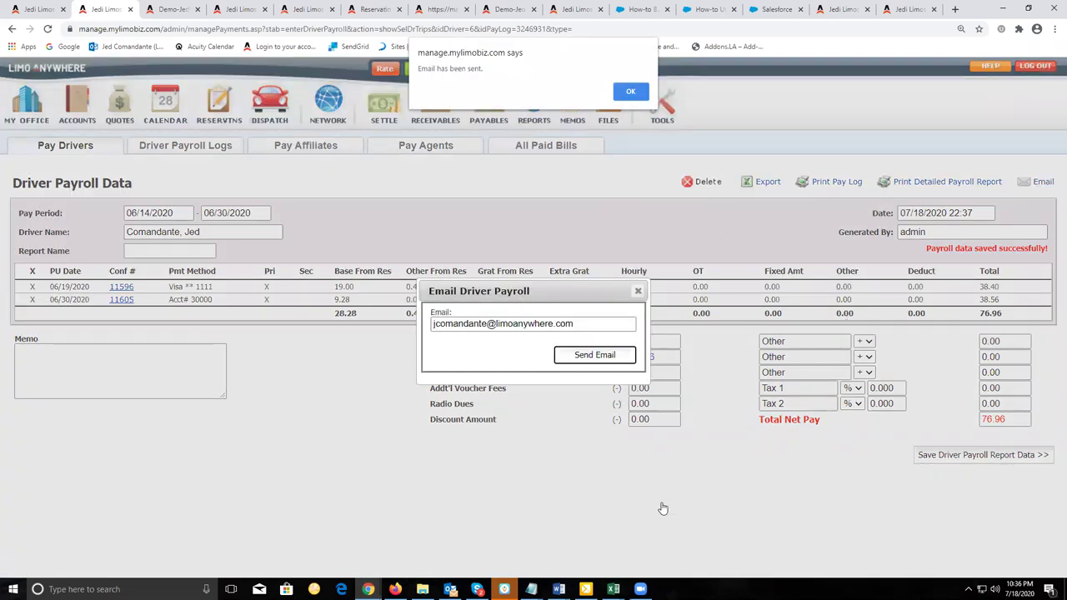
pyautogui.click(630, 93)
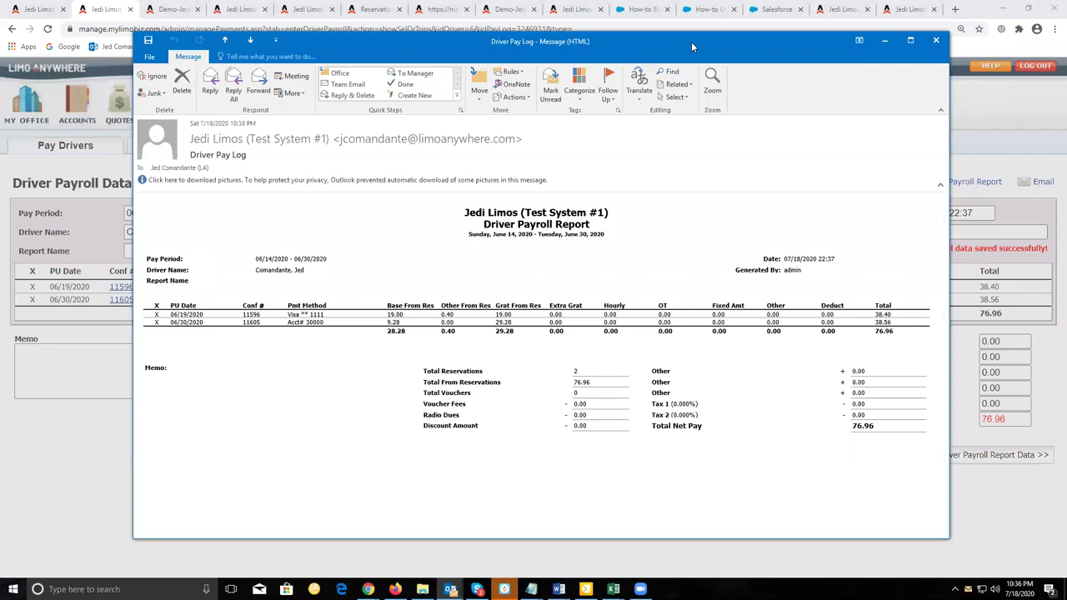
# Step: Move aside and close the Driver Pay Log message, then close the Email Driver Payroll dialog
pyautogui.moveTo(690, 42); pyautogui.dragTo(581, 48)
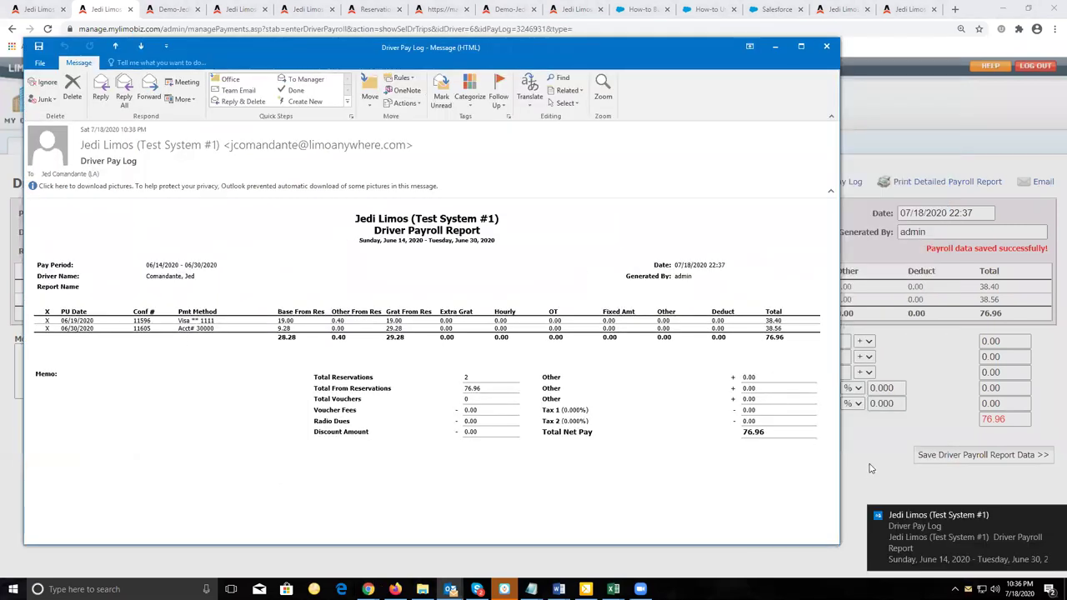
pyautogui.click(827, 47)
pyautogui.click(638, 294)
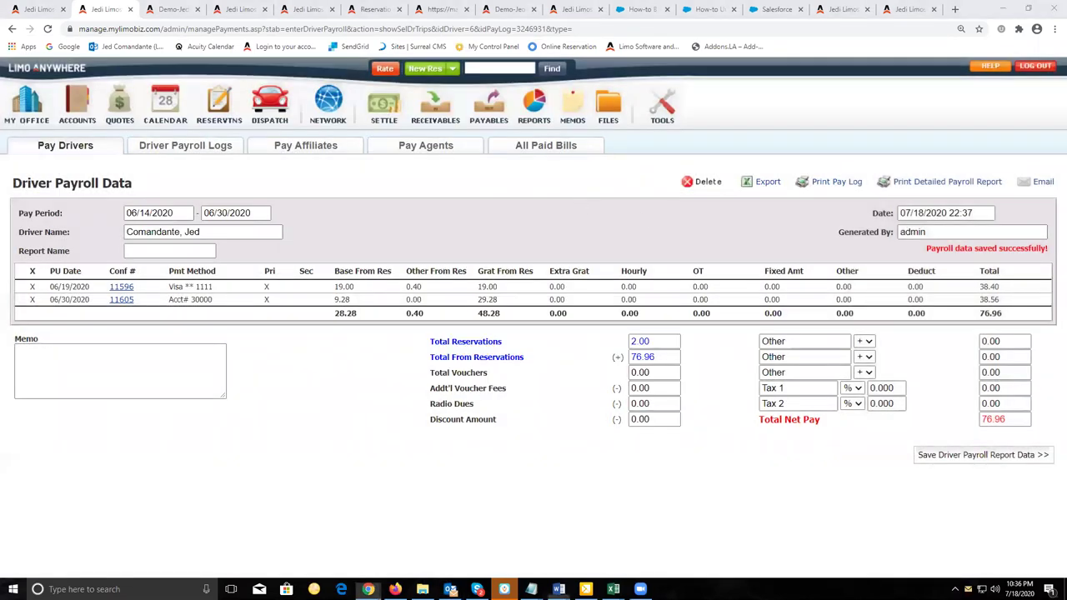
# Step: Bring up print options for the detailed payroll report and dismiss them without printing
pyautogui.hotkey('alt', 'Tab')
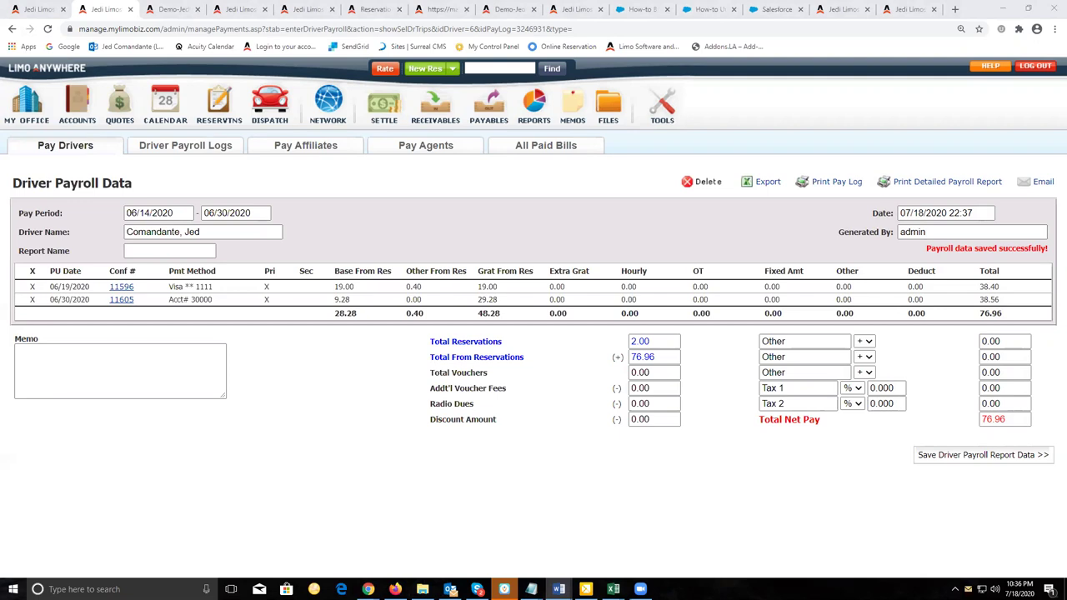
pyautogui.click(955, 183)
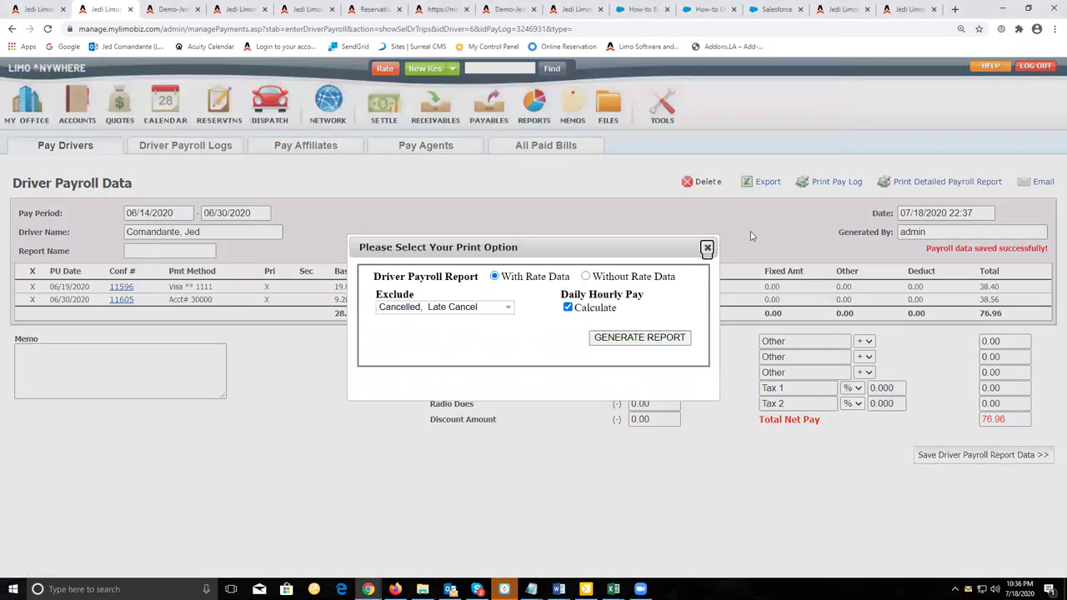
pyautogui.click(707, 248)
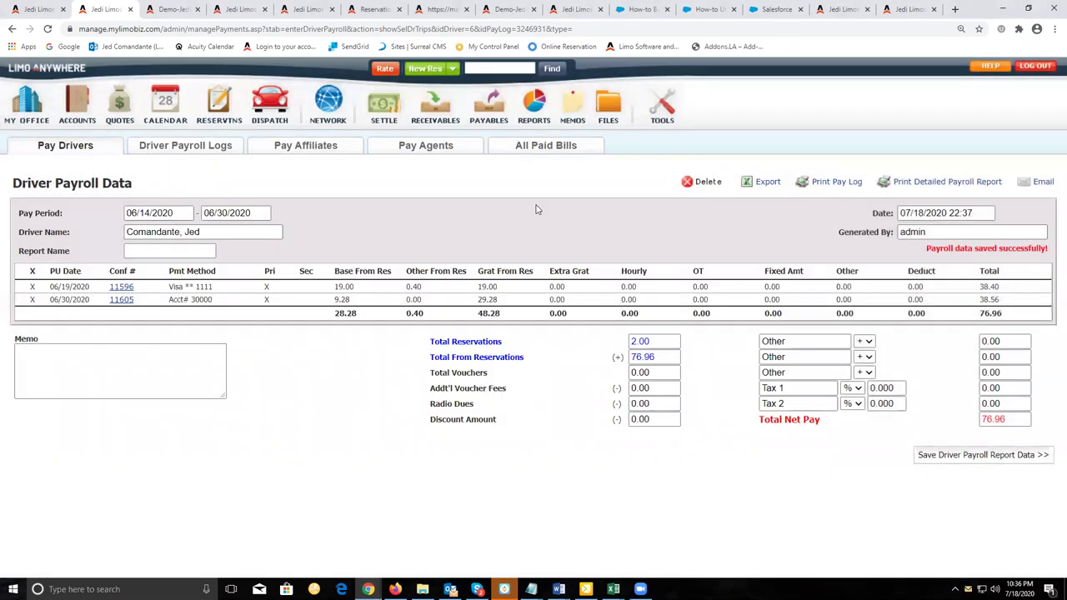
# Step: Open Main Reports and look over the sales revenue, manifest and payroll report options
pyautogui.click(532, 107)
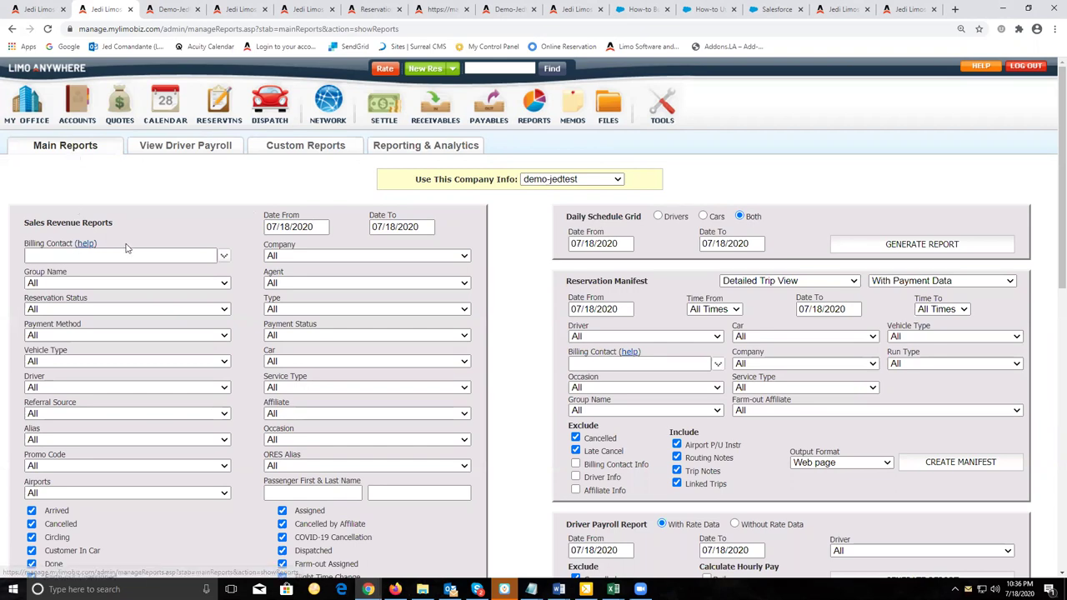
pyautogui.scroll(-1, 129, 249)
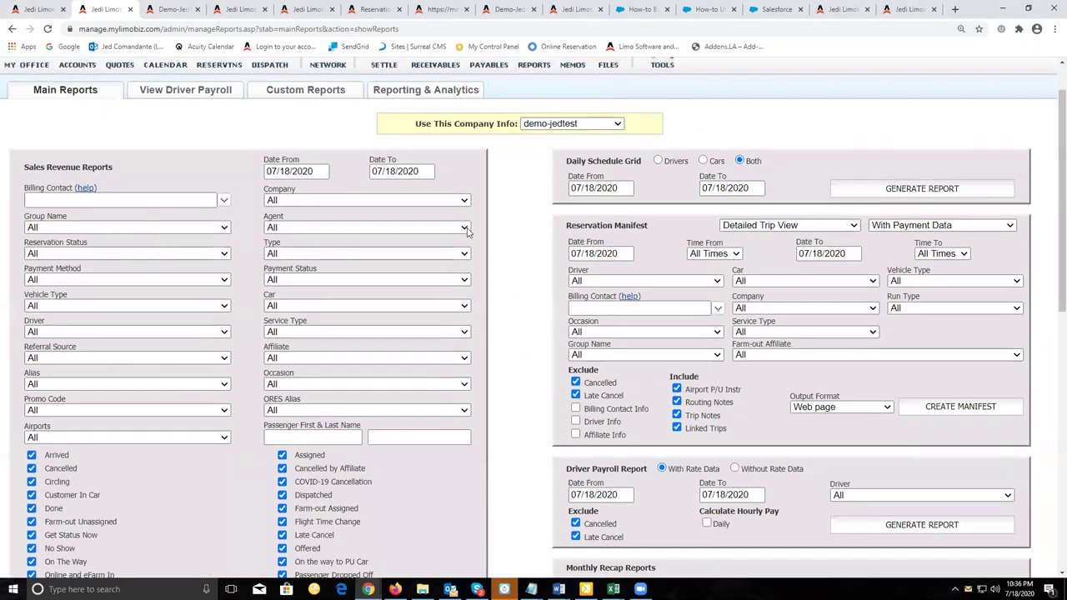
pyautogui.scroll(-4, 533, 250)
pyautogui.scroll(-3, 521, 266)
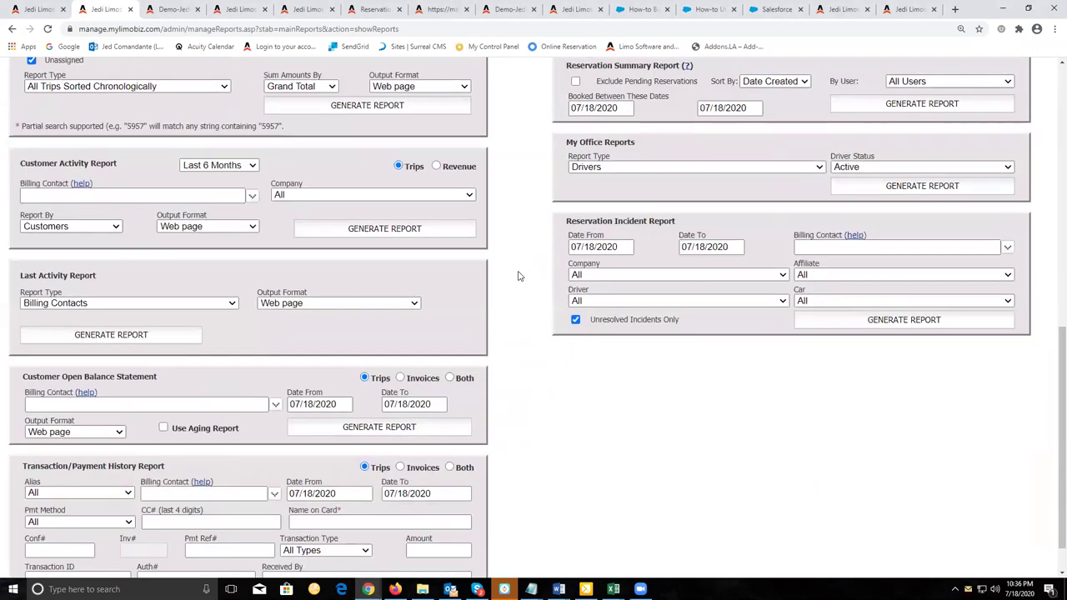
pyautogui.scroll(7, 517, 275)
pyautogui.scroll(-2, 518, 276)
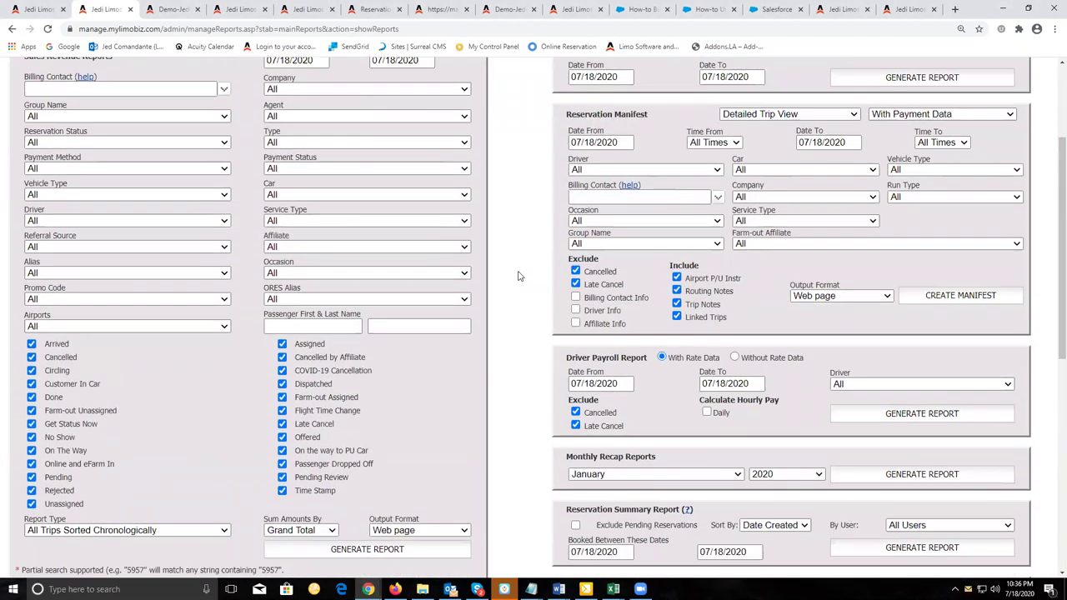
pyautogui.scroll(1, 516, 274)
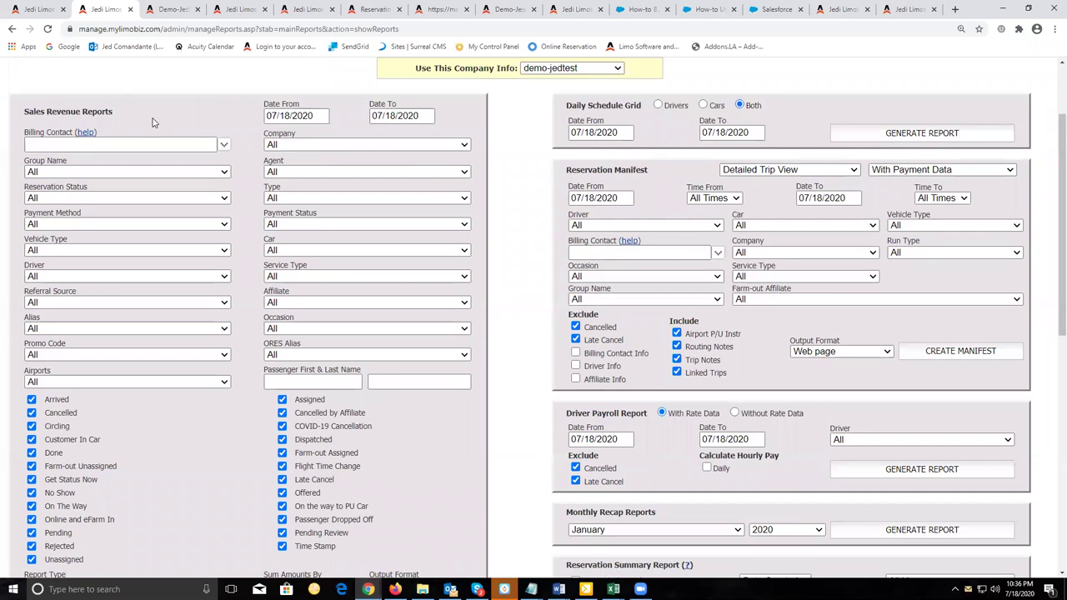
pyautogui.scroll(2, 520, 254)
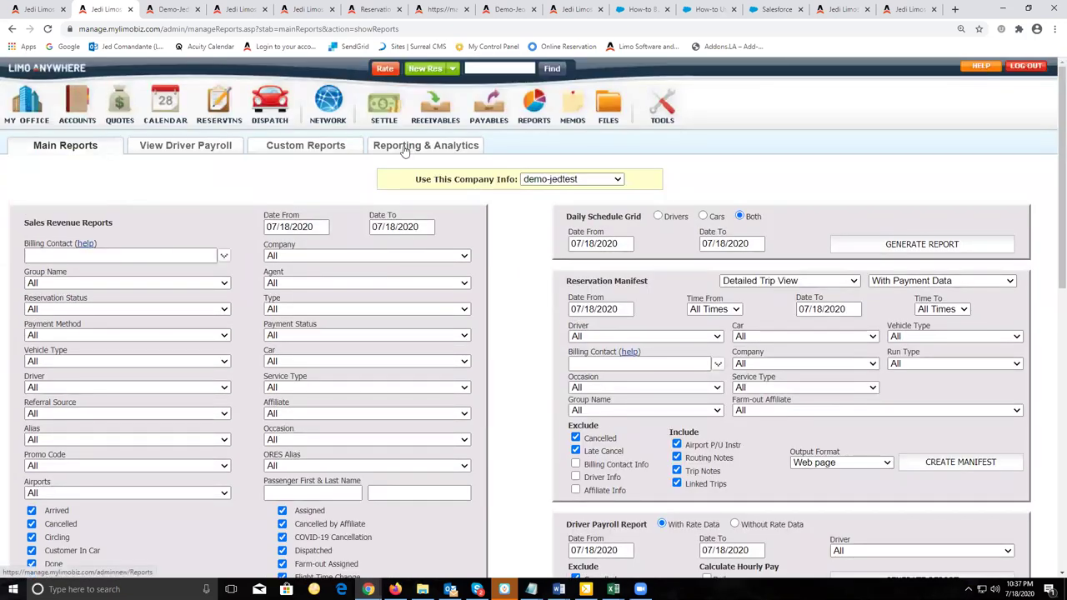
# Step: Open Reporting & Analytics and browse the Reservations report templates, leaving Sales Revenue Report selected
pyautogui.click(404, 147)
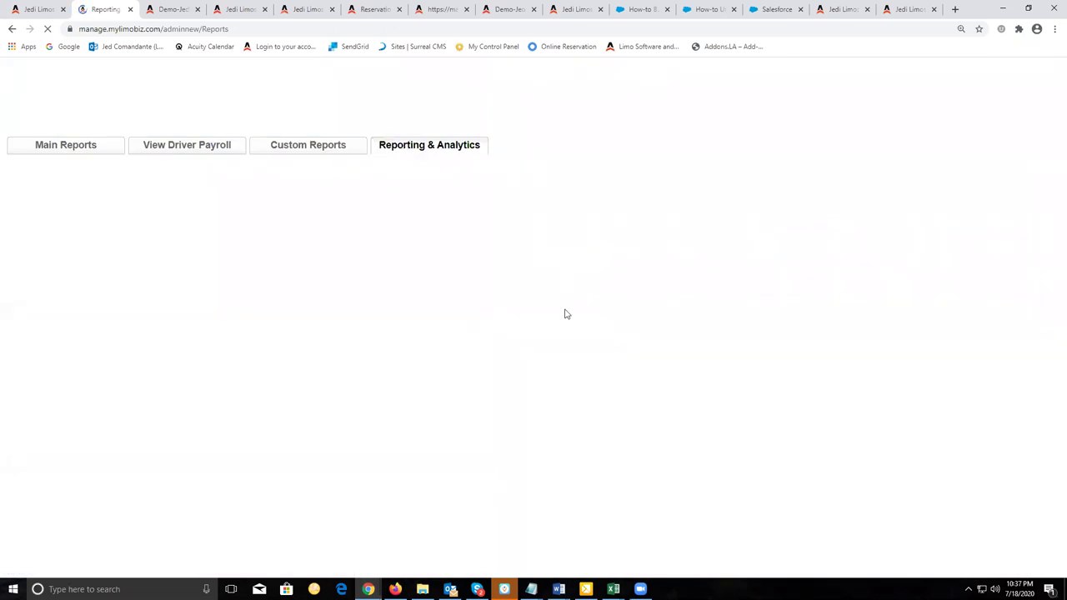
pyautogui.click(501, 301)
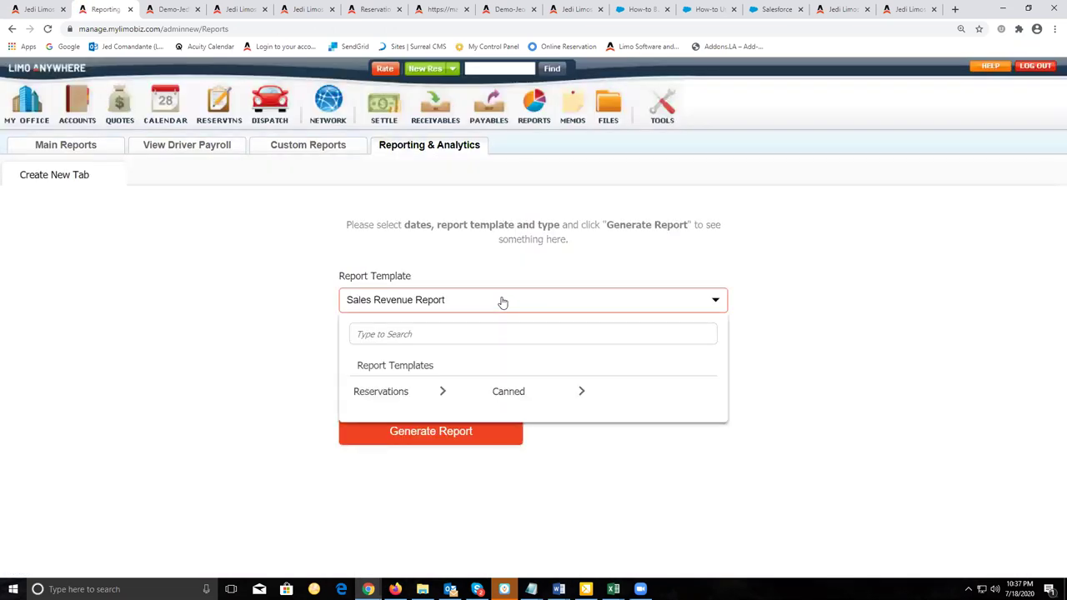
pyautogui.click(502, 302)
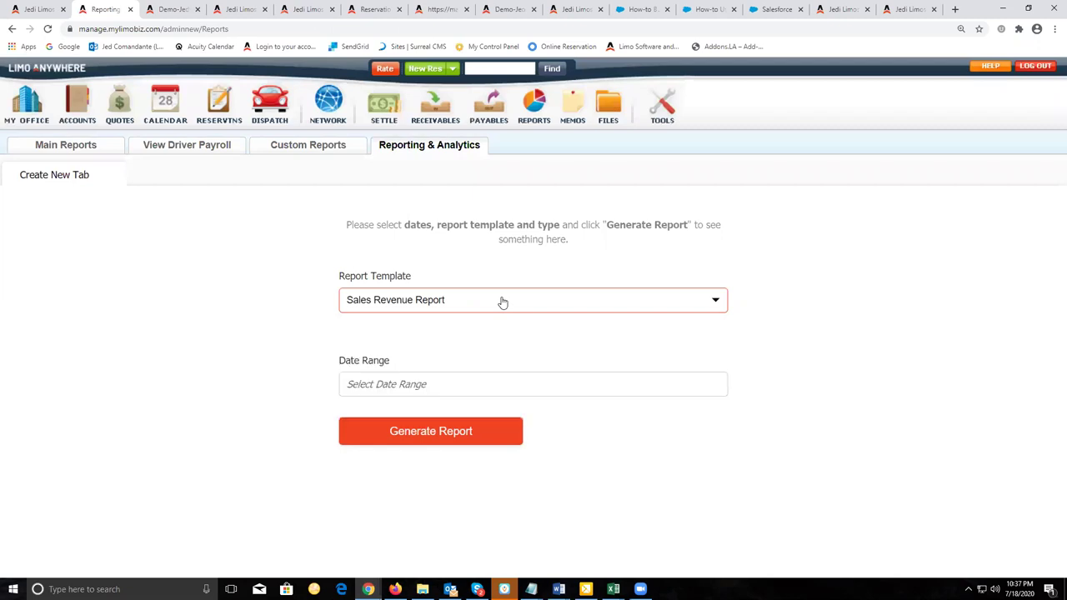
pyautogui.click(446, 301)
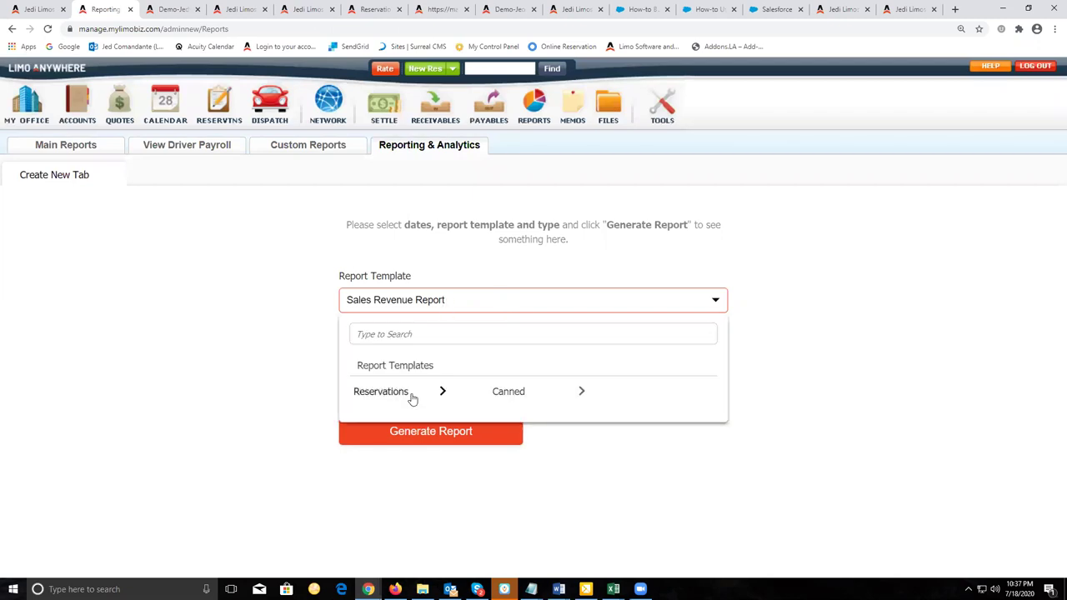
pyautogui.click(411, 398)
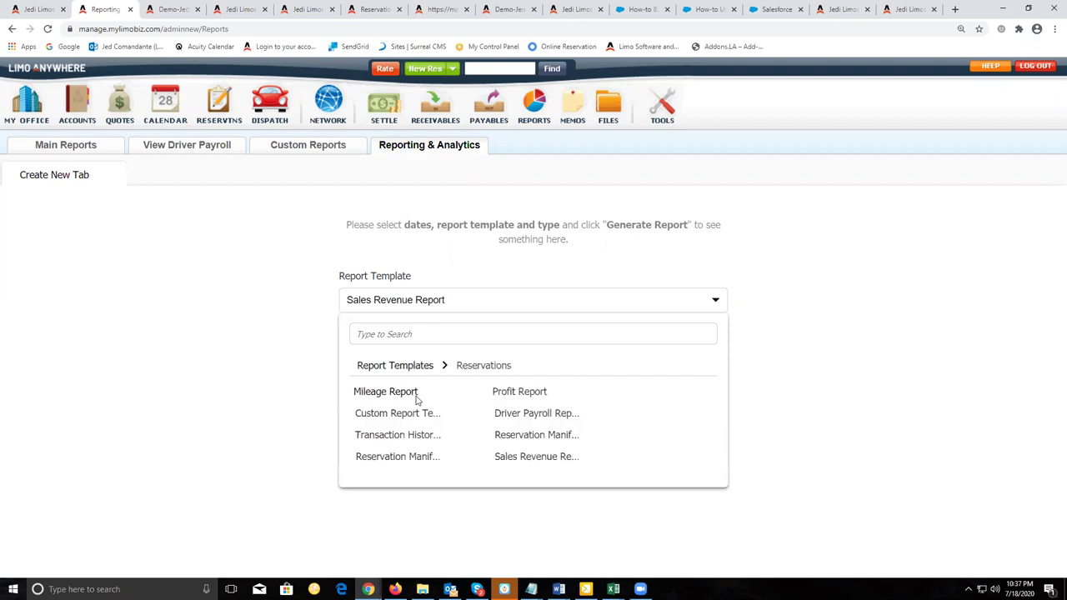
pyautogui.click(887, 429)
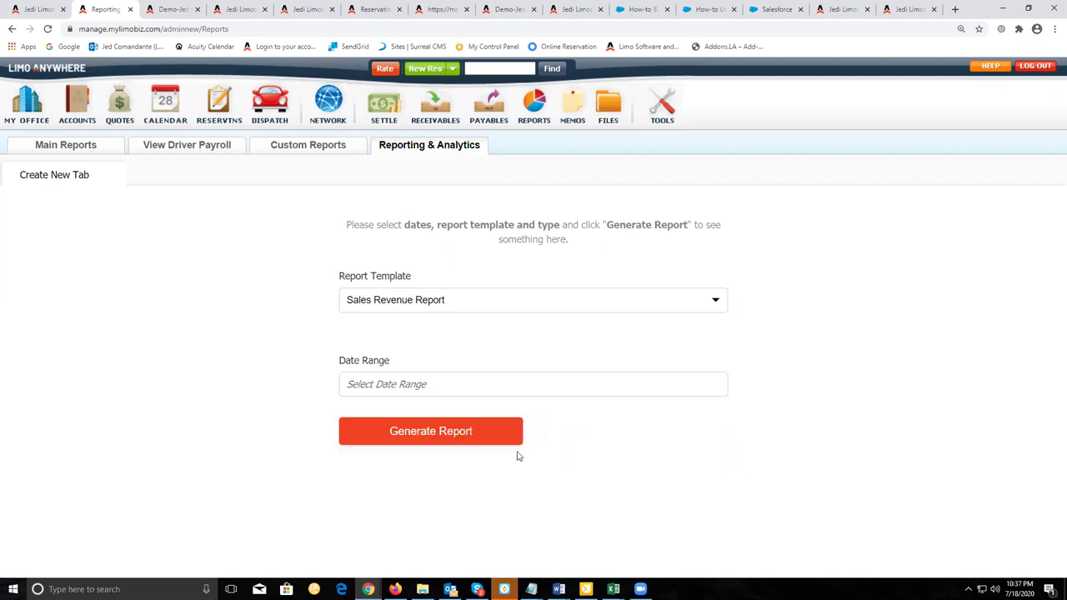
# Step: From Main Reports, generate the Sales Revenue report for 06/01/2020 through 06/30/2020
pyautogui.click(60, 147)
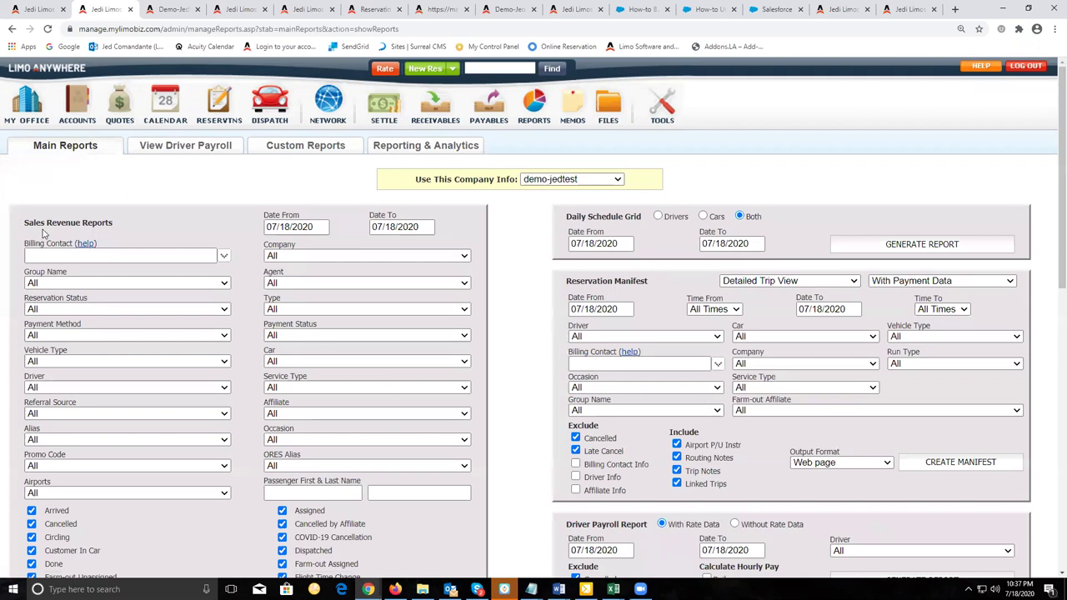
pyautogui.scroll(-1, 520, 320)
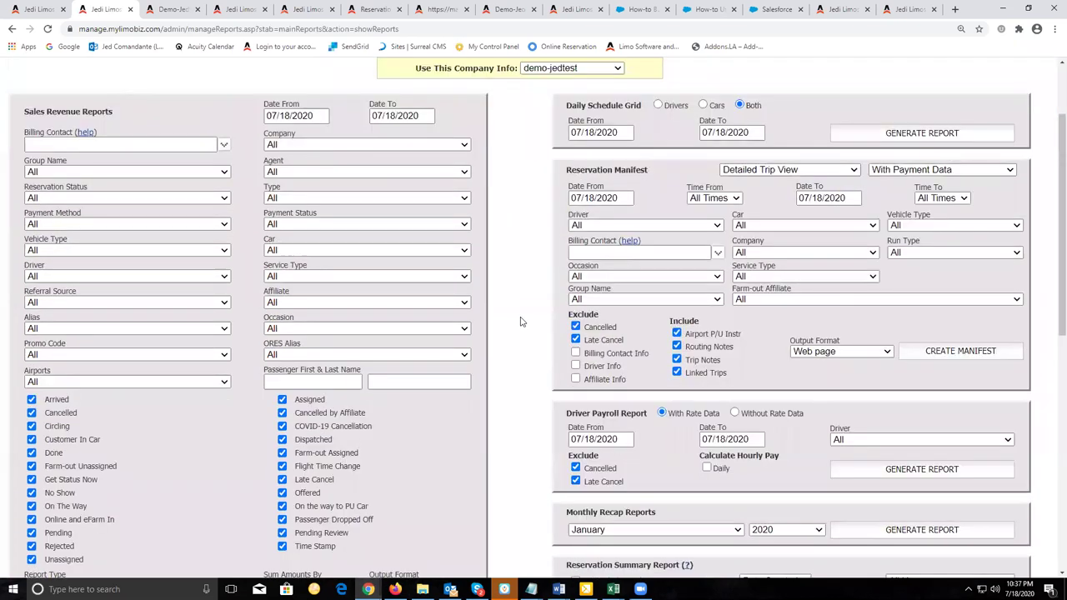
pyautogui.click(314, 115)
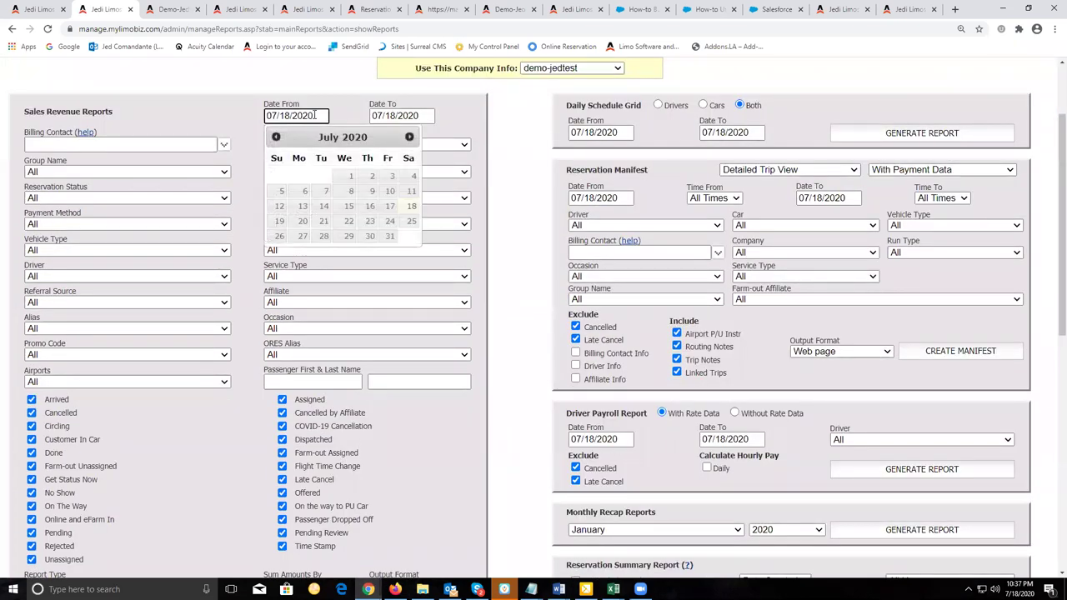
pyautogui.click(276, 136)
pyautogui.click(298, 175)
pyautogui.click(417, 118)
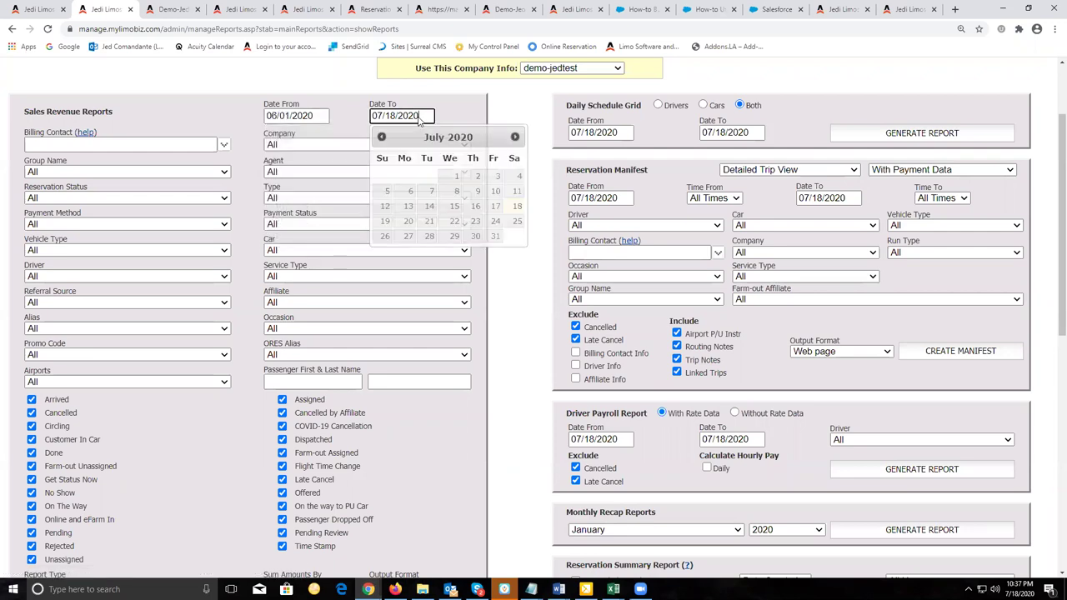
pyautogui.click(380, 136)
pyautogui.click(428, 238)
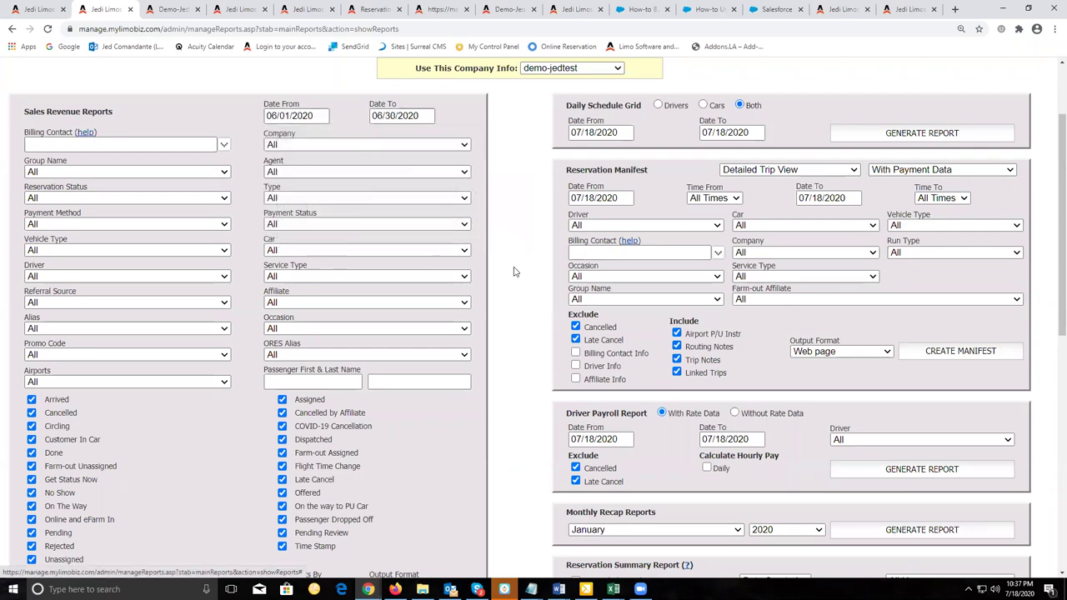
pyautogui.scroll(-1, 512, 269)
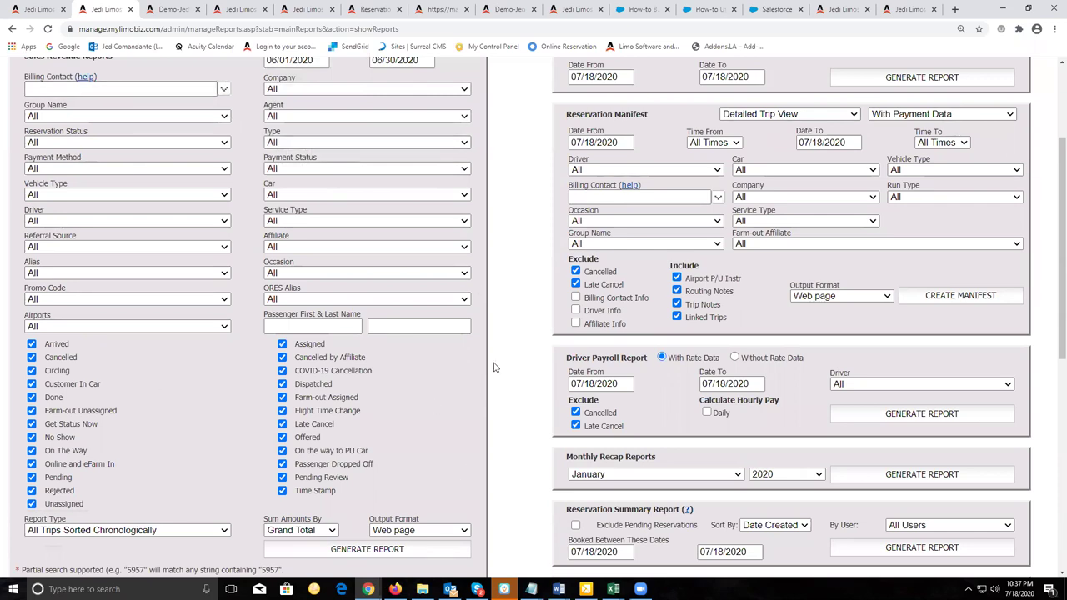
pyautogui.scroll(-1, 498, 360)
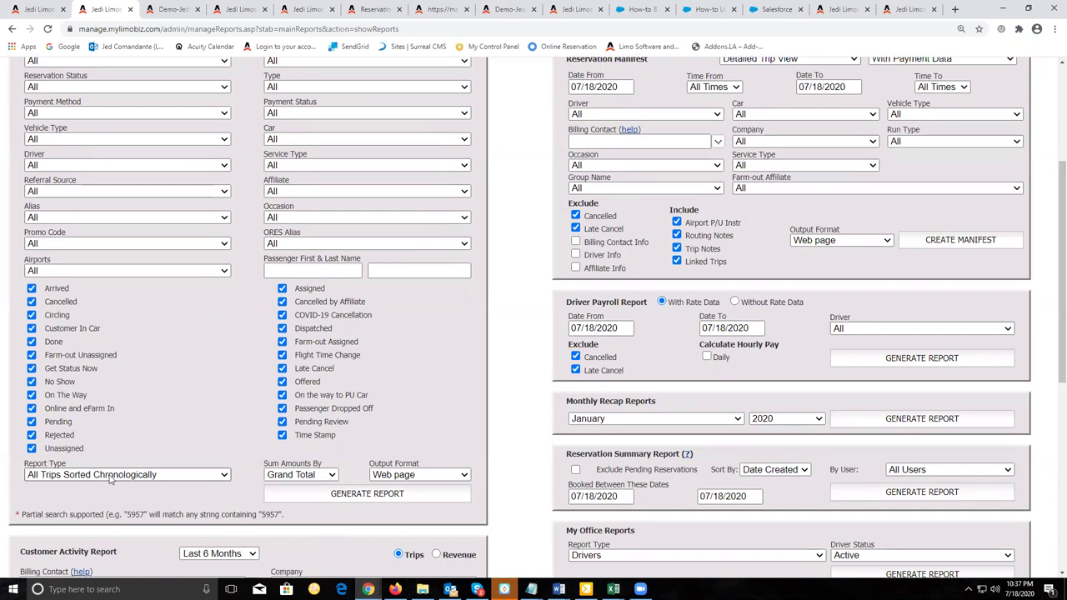
pyautogui.click(372, 498)
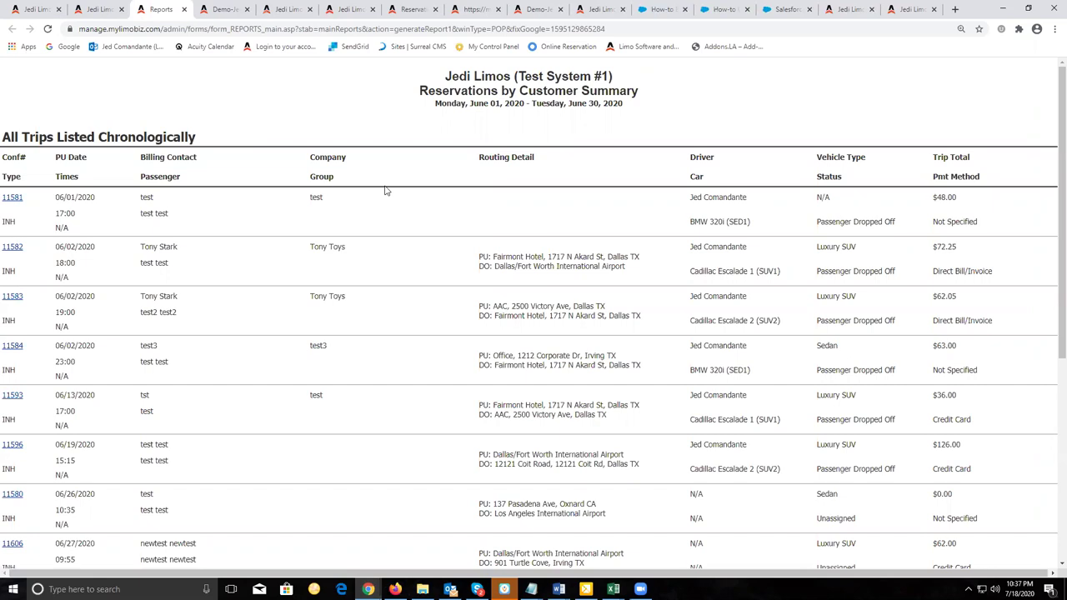
# Step: Highlight the June report's $1714.43 grand total for 14 trips, then close the report
pyautogui.scroll(-5, 386, 191)
pyautogui.moveTo(651, 556); pyautogui.dragTo(602, 559)
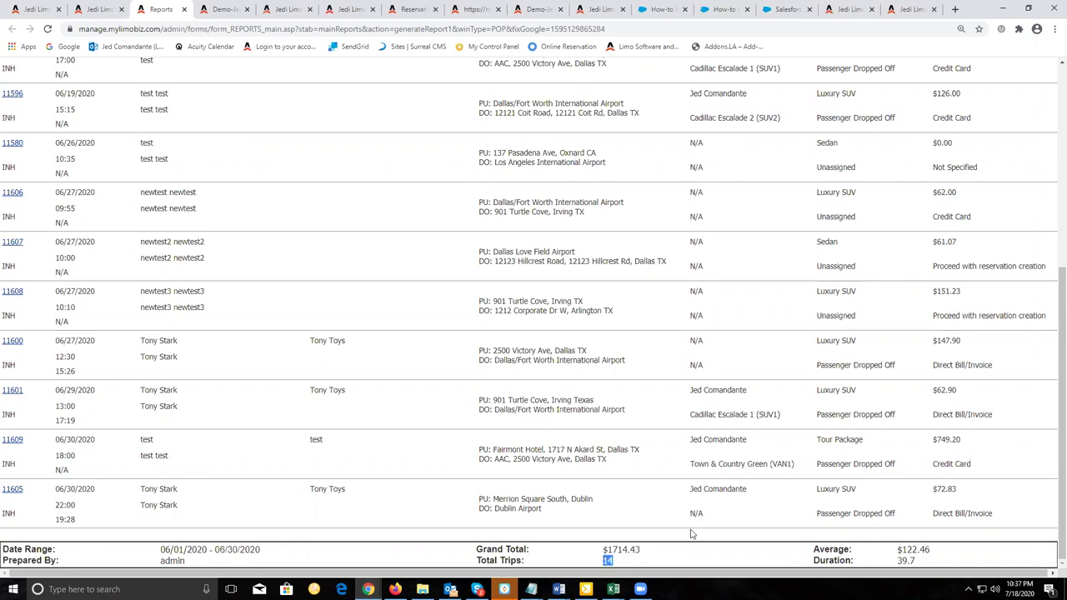
pyautogui.scroll(5, 576, 374)
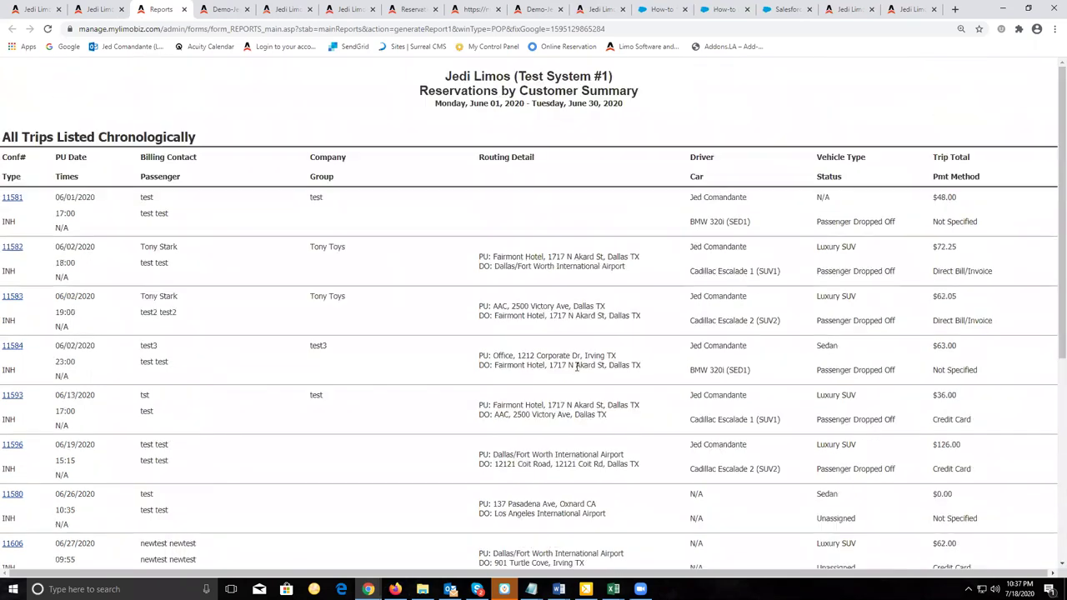
pyautogui.click(184, 9)
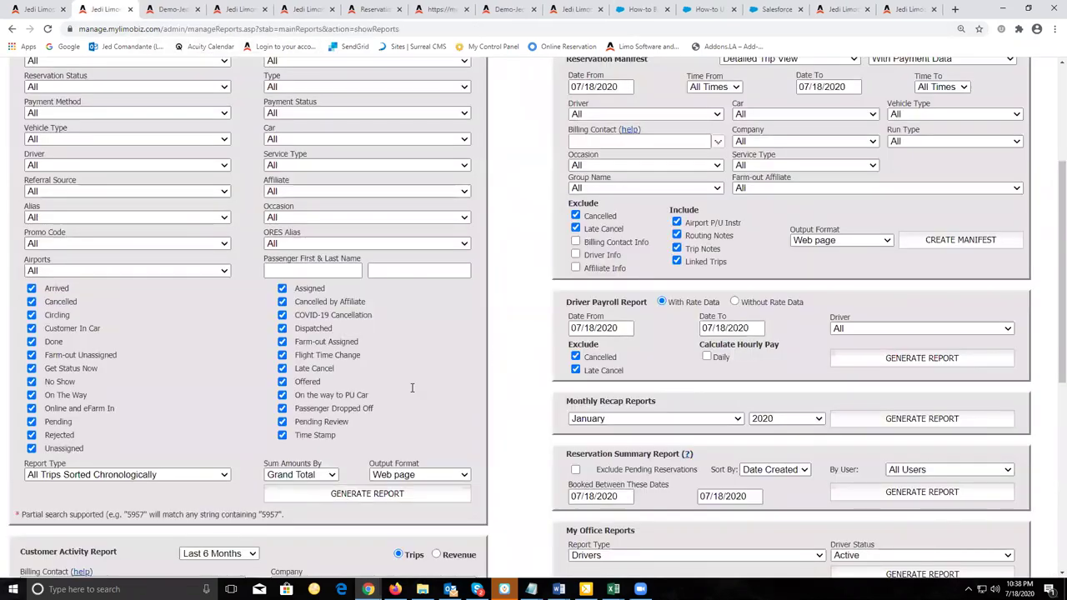
pyautogui.scroll(2, 139, 503)
pyautogui.click(79, 530)
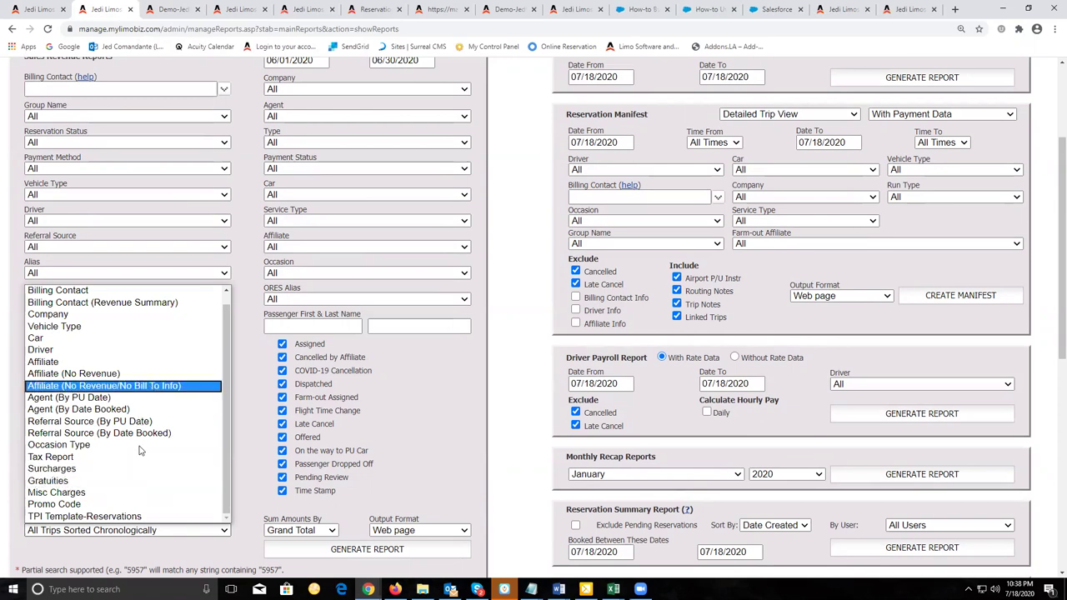
pyautogui.scroll(1, 492, 419)
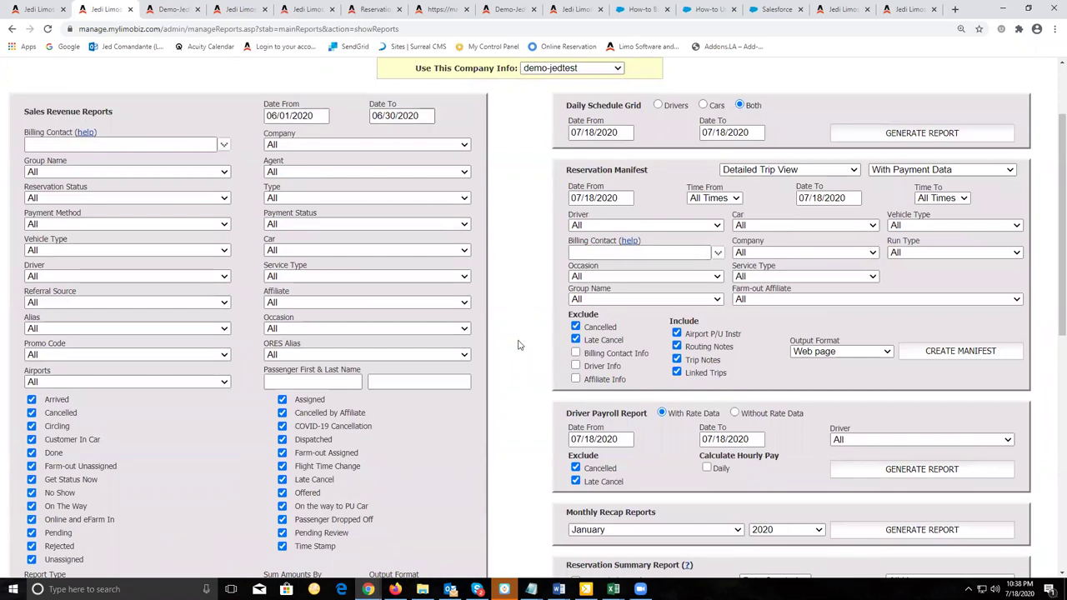
pyautogui.scroll(-5, 491, 316)
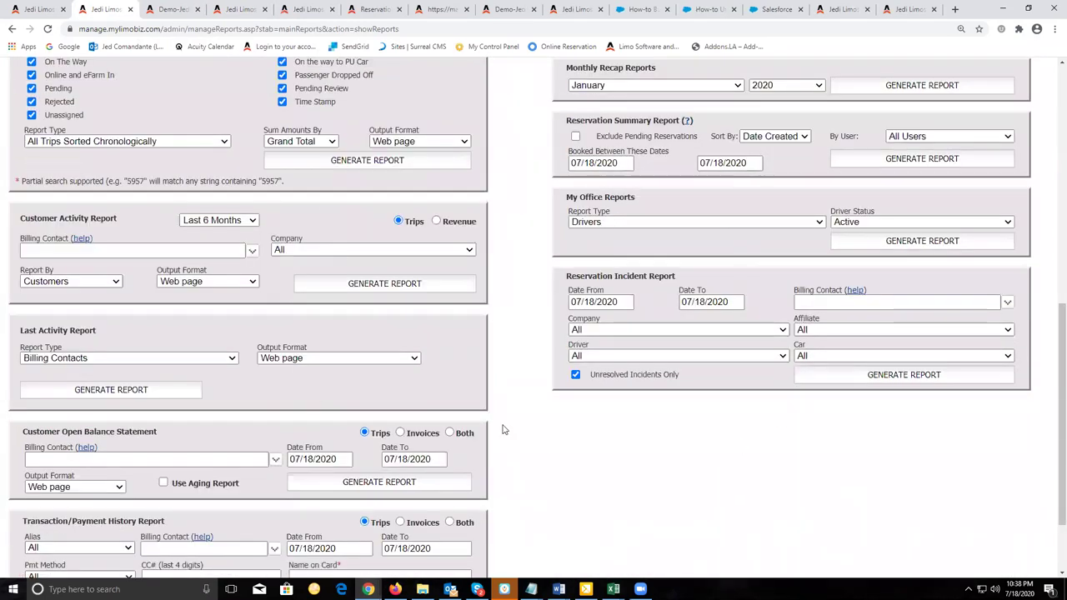
pyautogui.scroll(5, 503, 427)
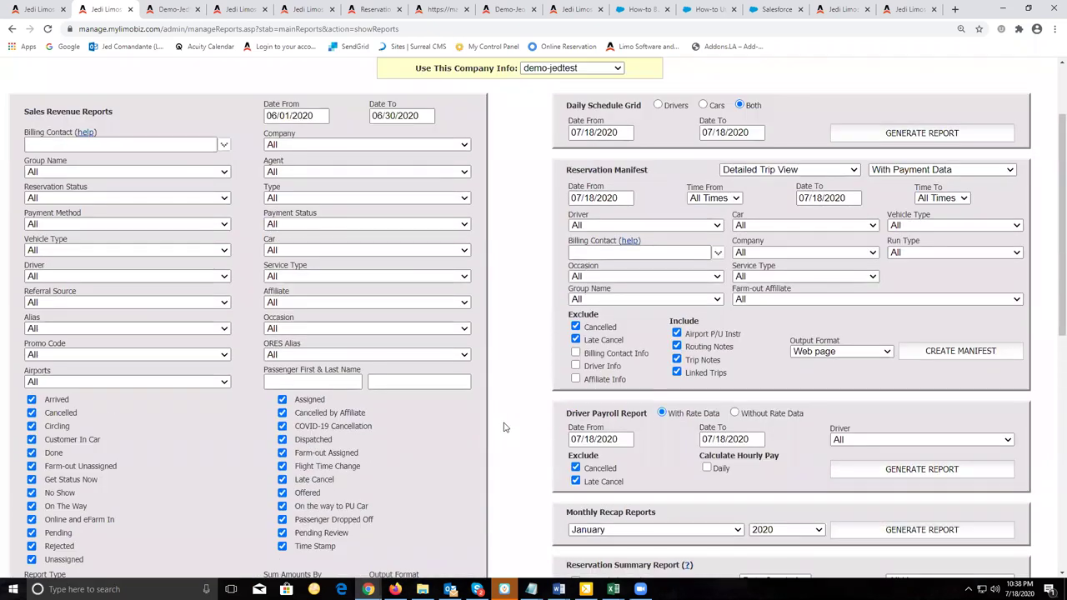
pyautogui.scroll(-1, 503, 427)
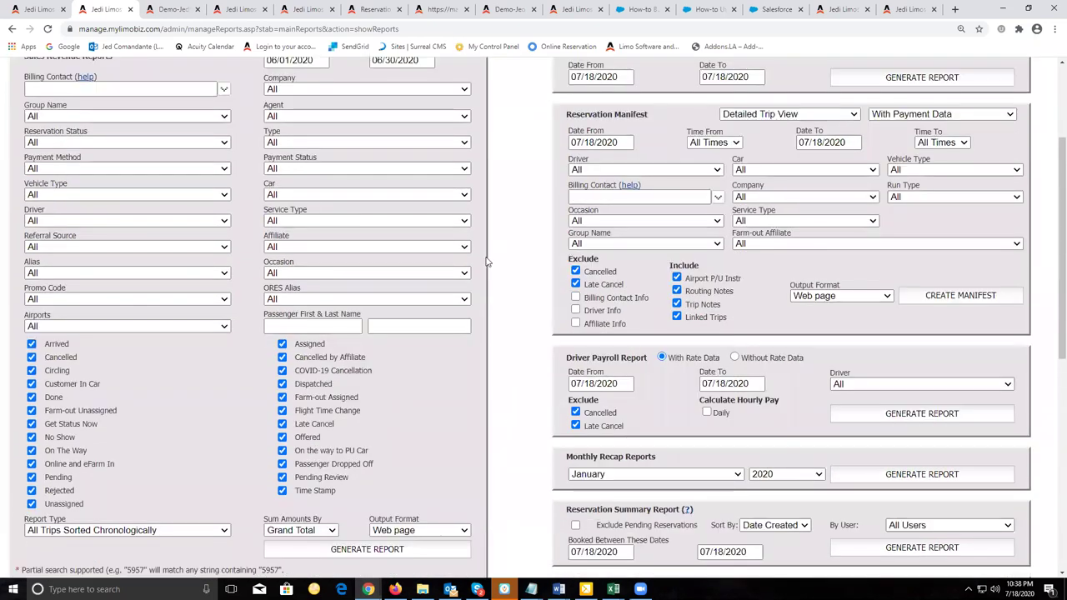
pyautogui.scroll(-2, 502, 247)
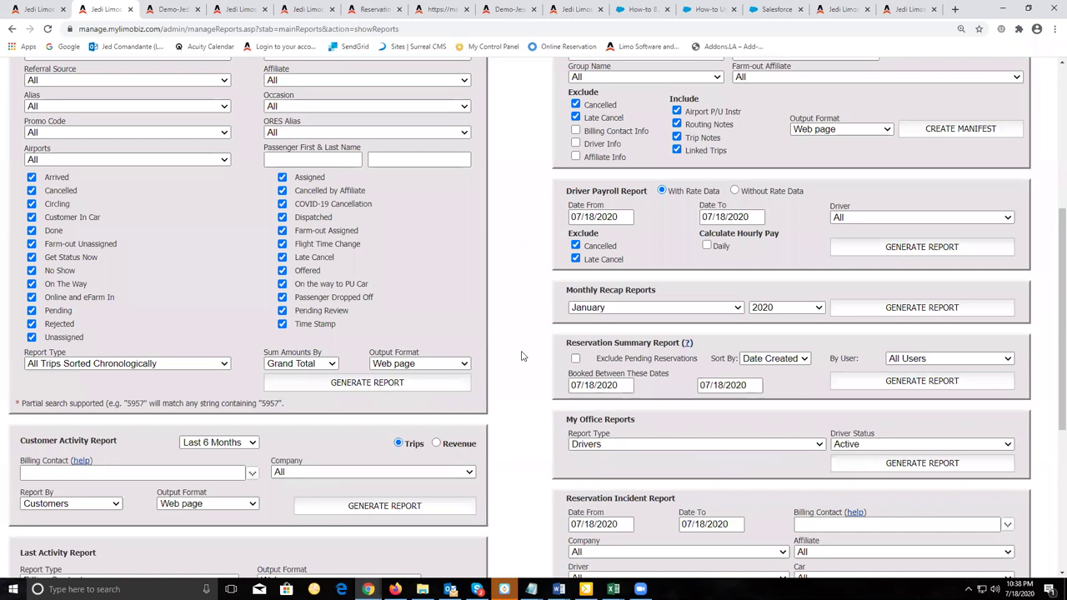
pyautogui.scroll(-1, 522, 356)
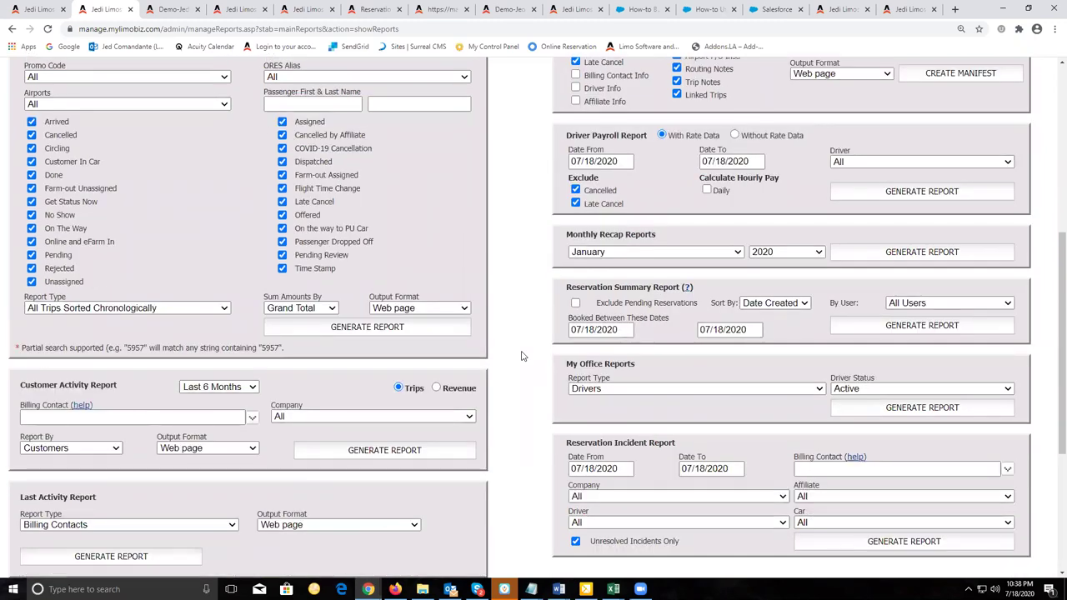
pyautogui.scroll(3, 521, 356)
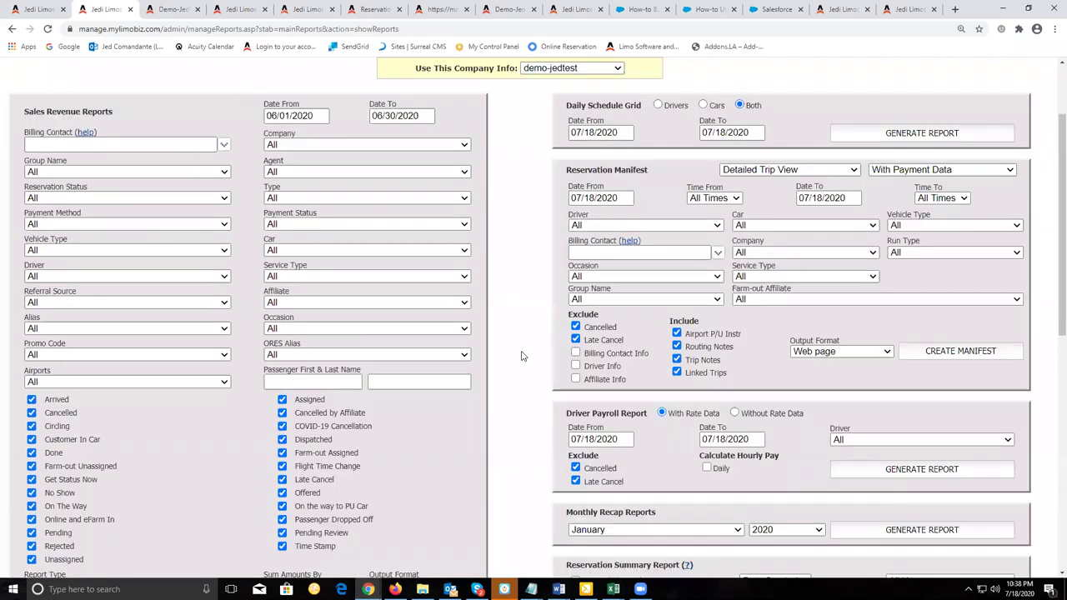
pyautogui.scroll(-1, 521, 355)
pyautogui.scroll(1, 521, 355)
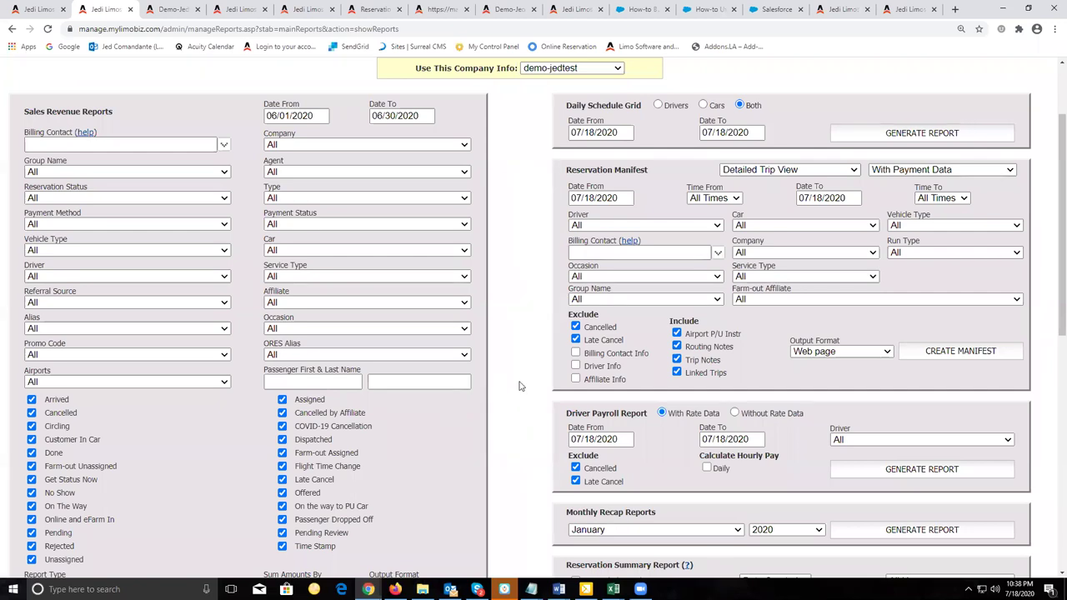
pyautogui.scroll(2, 518, 386)
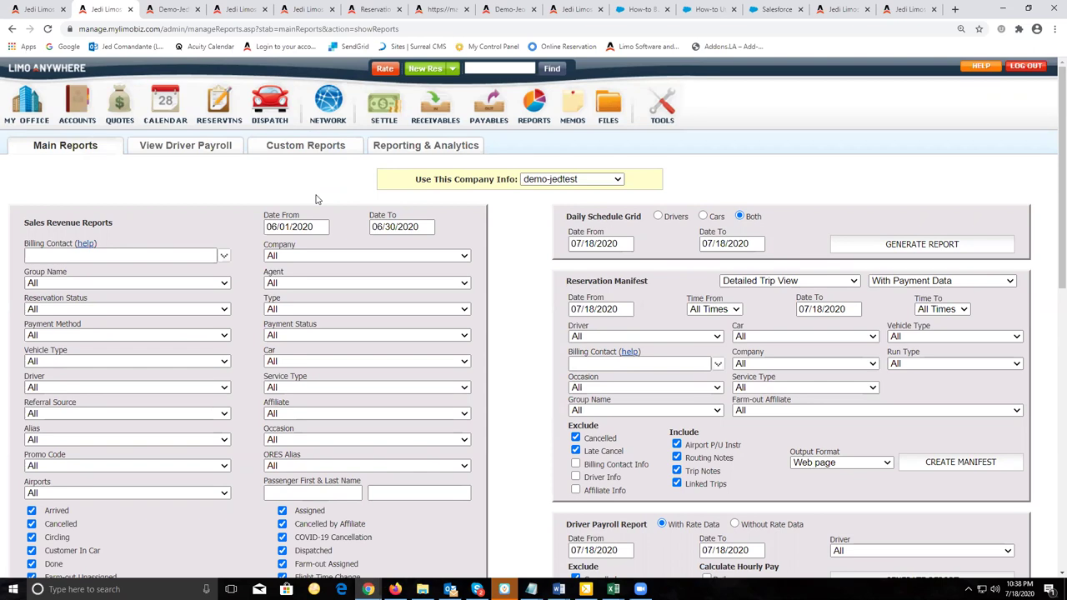
# Step: Show Network > Partner Network > Partners and scroll through partners such as artusmode, GRiDD and GroundSpan
pyautogui.click(325, 109)
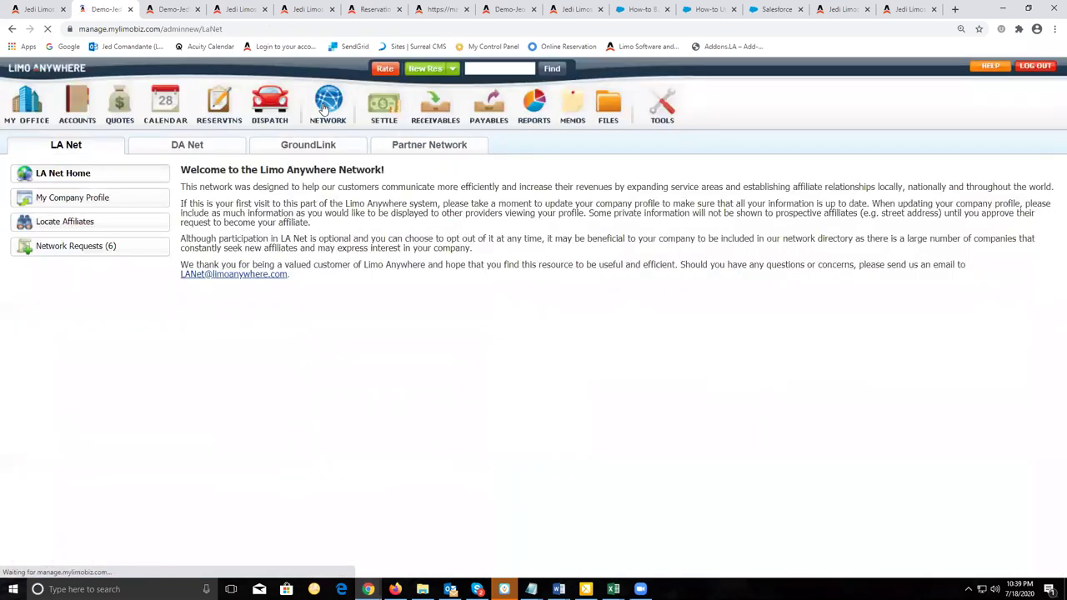
pyautogui.click(426, 146)
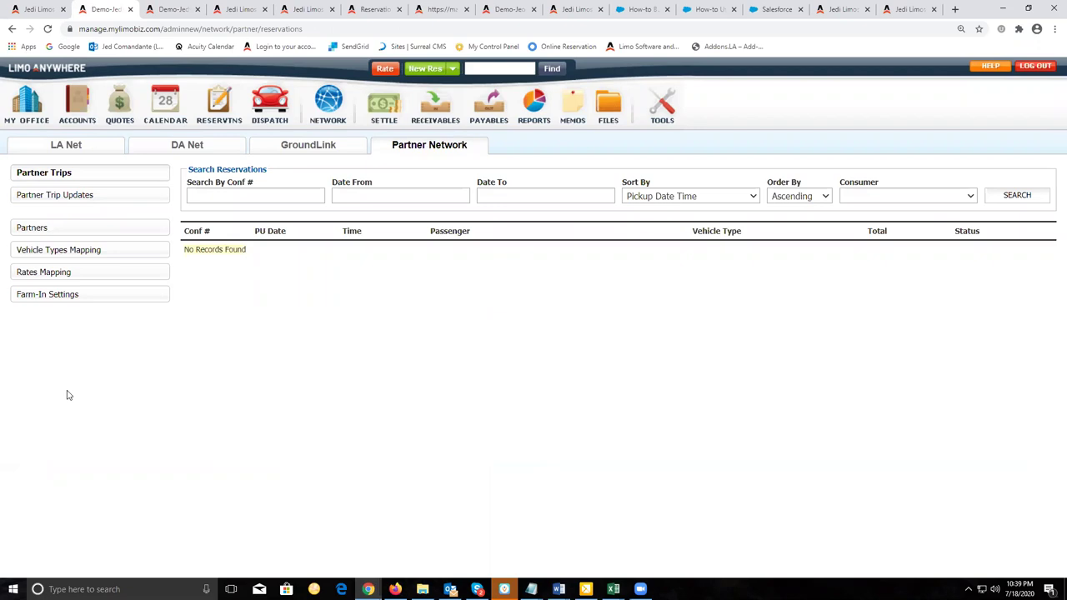
pyautogui.click(30, 236)
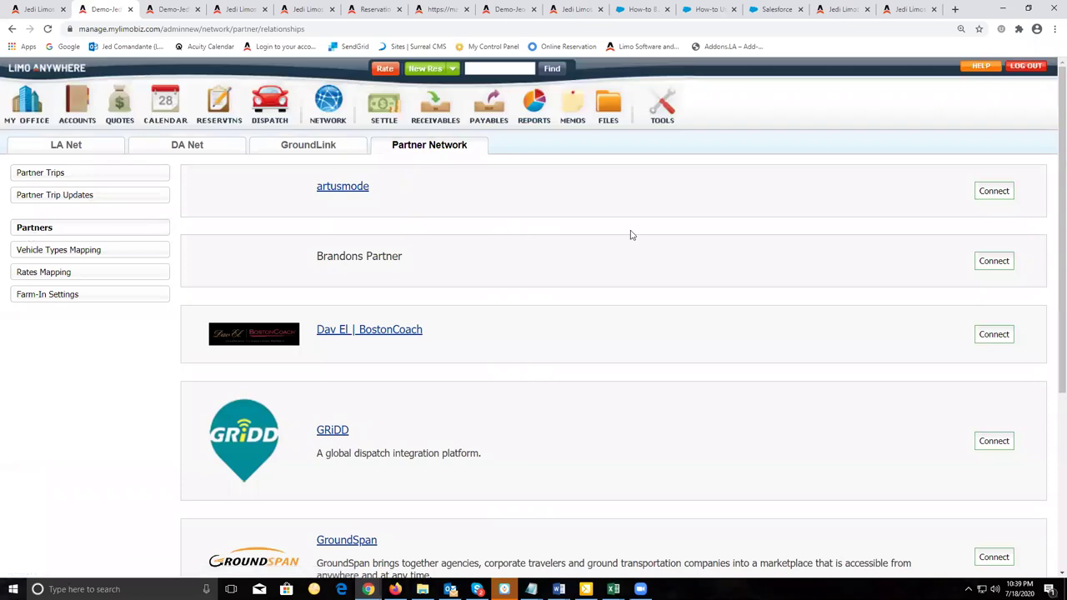
pyautogui.scroll(-3, 649, 227)
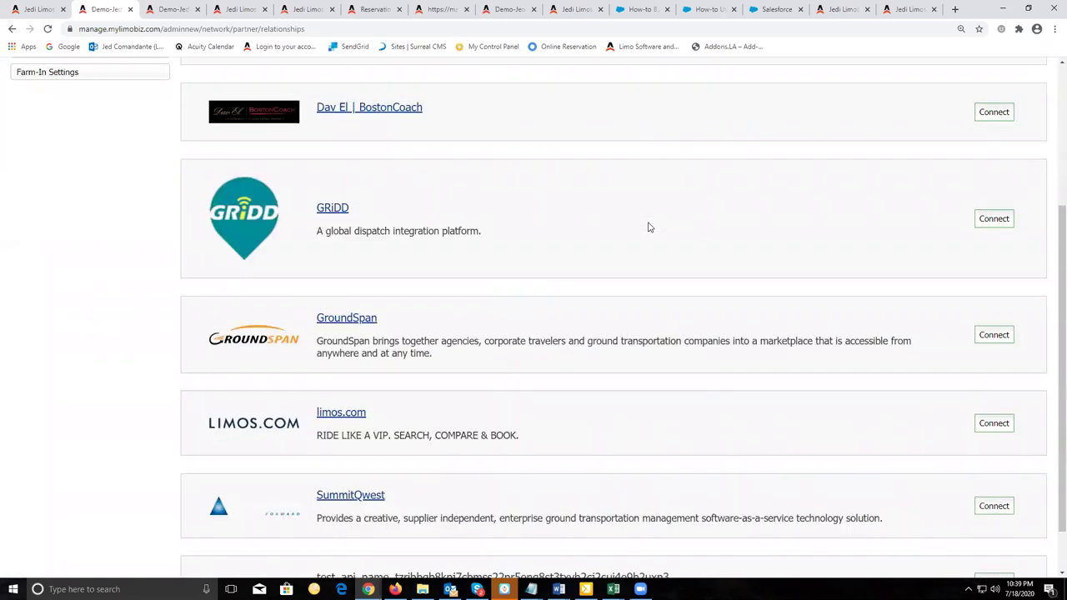
pyautogui.scroll(3, 561, 382)
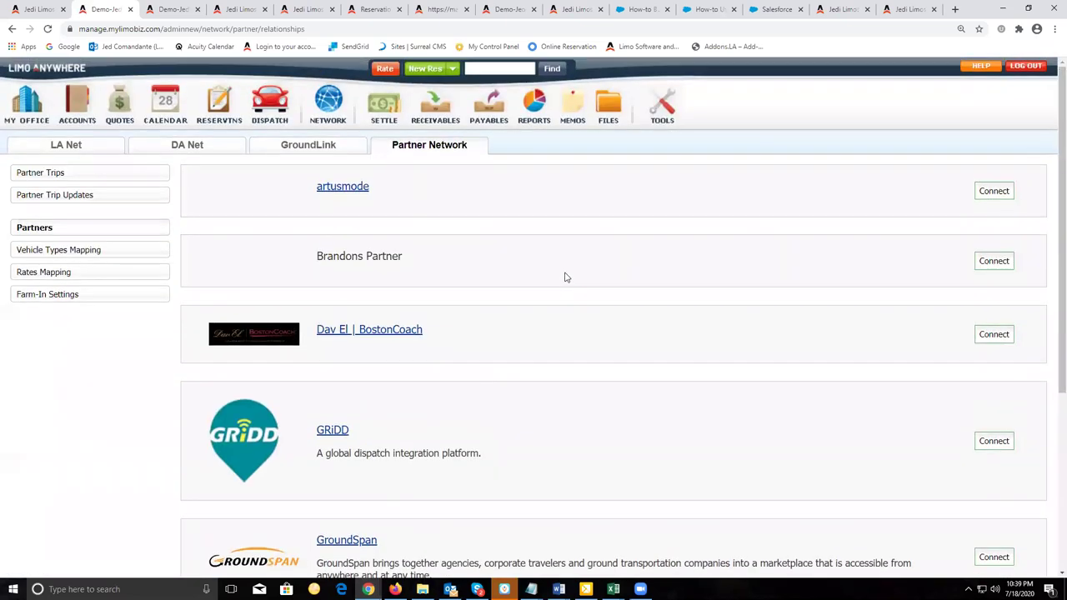
pyautogui.scroll(-3, 564, 276)
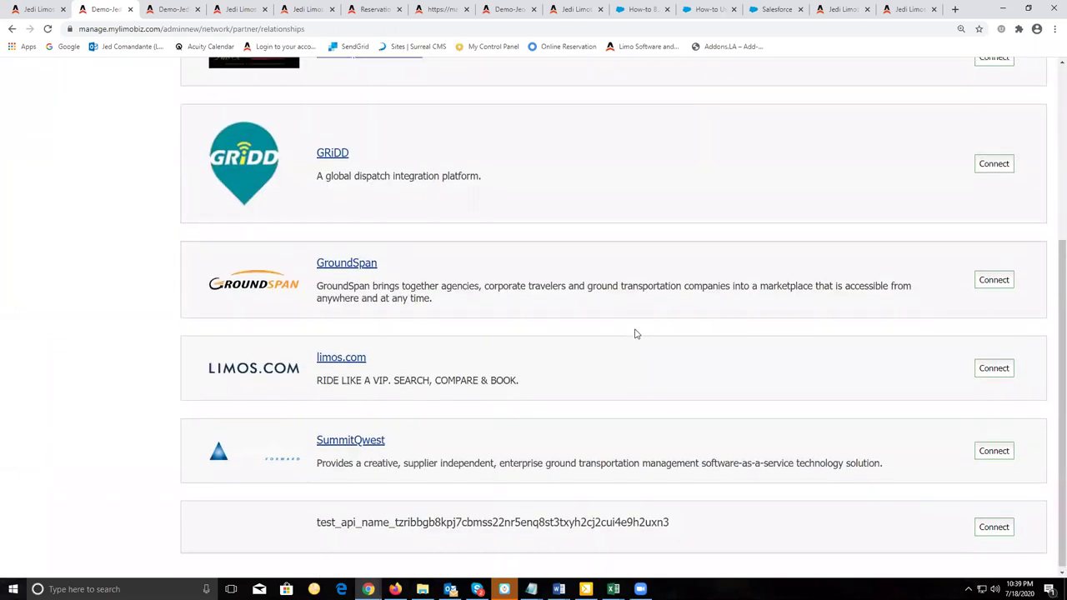
pyautogui.scroll(3, 636, 333)
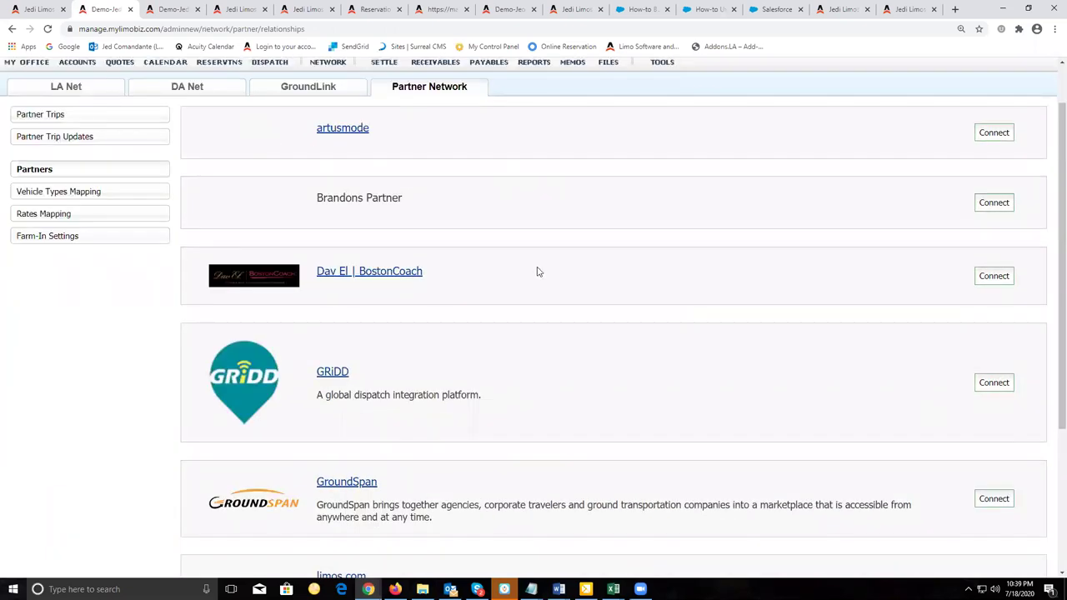
pyautogui.scroll(-3, 578, 281)
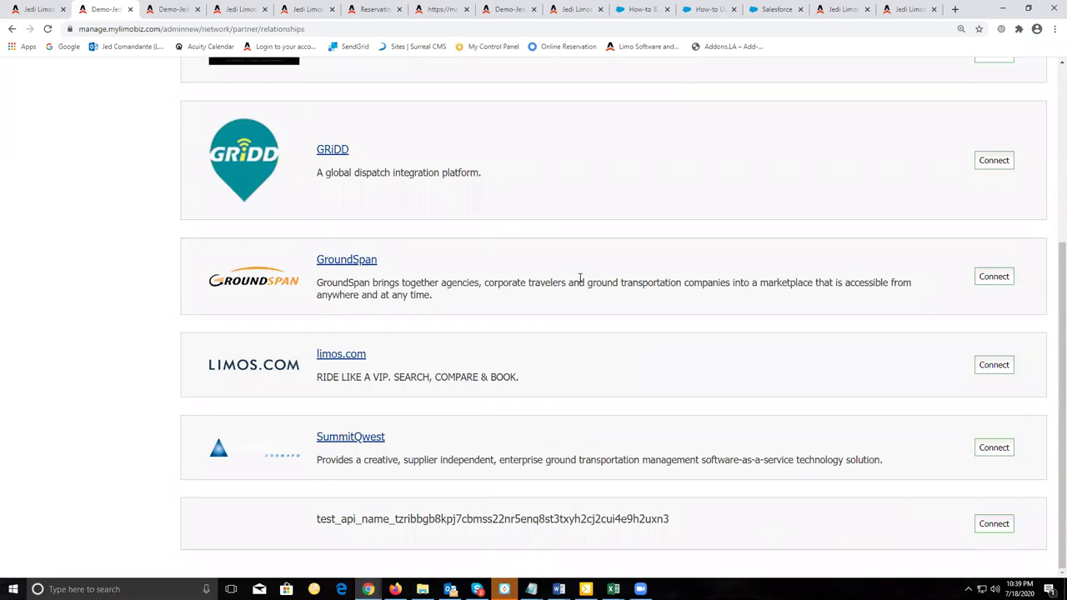
pyautogui.scroll(3, 580, 278)
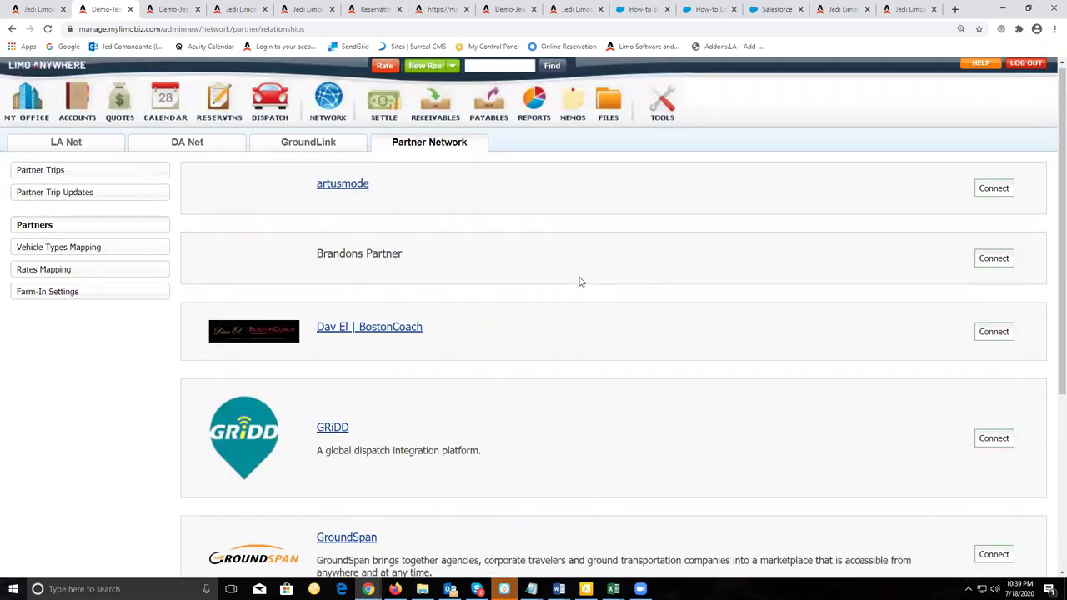
pyautogui.scroll(-3, 567, 307)
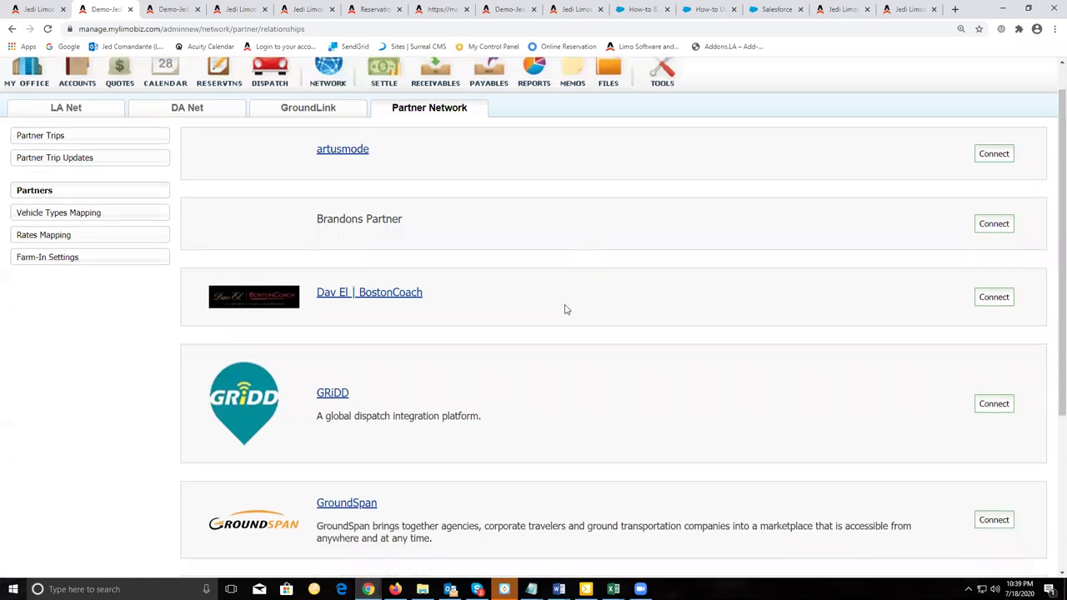
pyautogui.scroll(2, 564, 309)
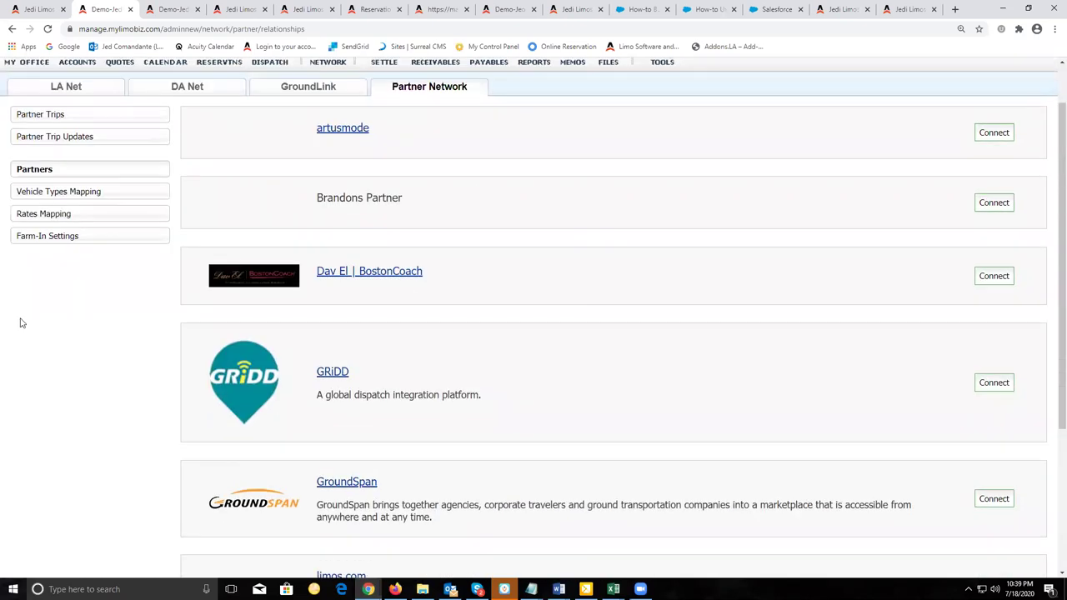
pyautogui.scroll(1, 75, 303)
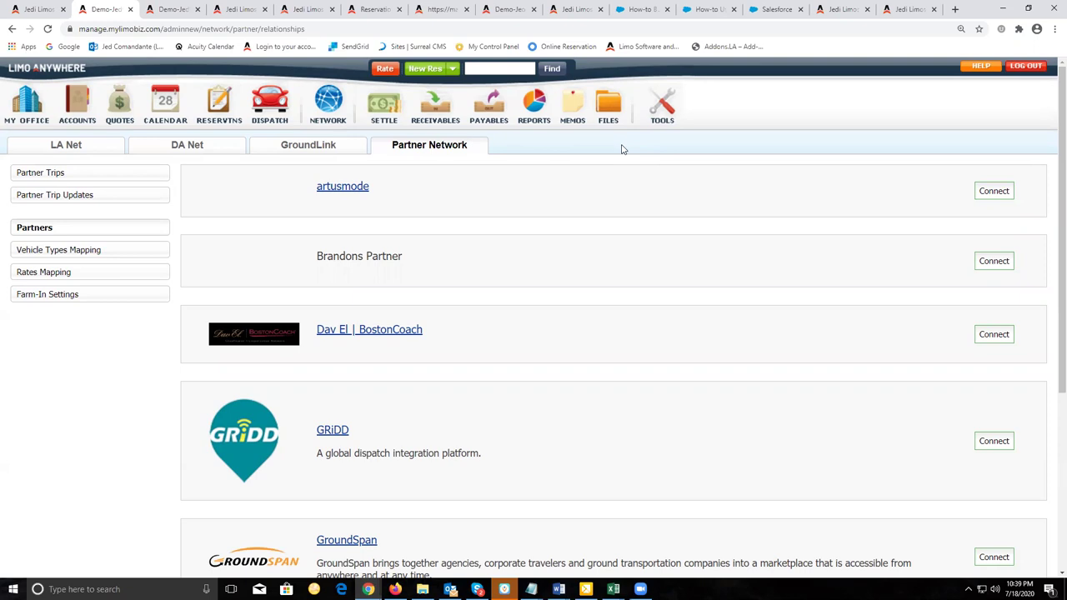
# Step: Return to LA Net and open Locate Affiliates, showing the country grid from Argentina to Hungary
pyautogui.click(325, 109)
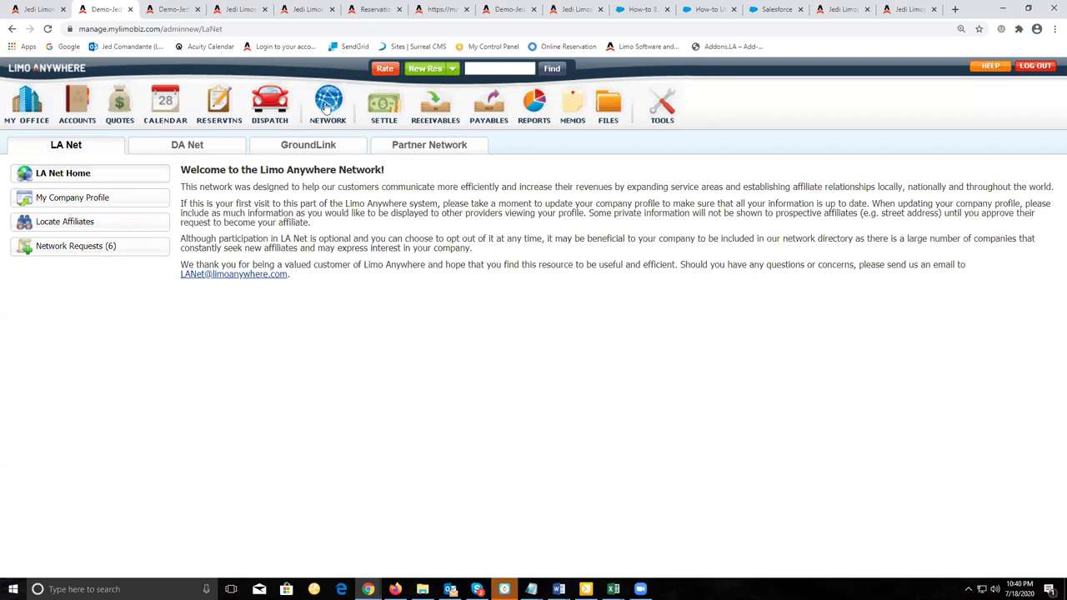
pyautogui.click(69, 230)
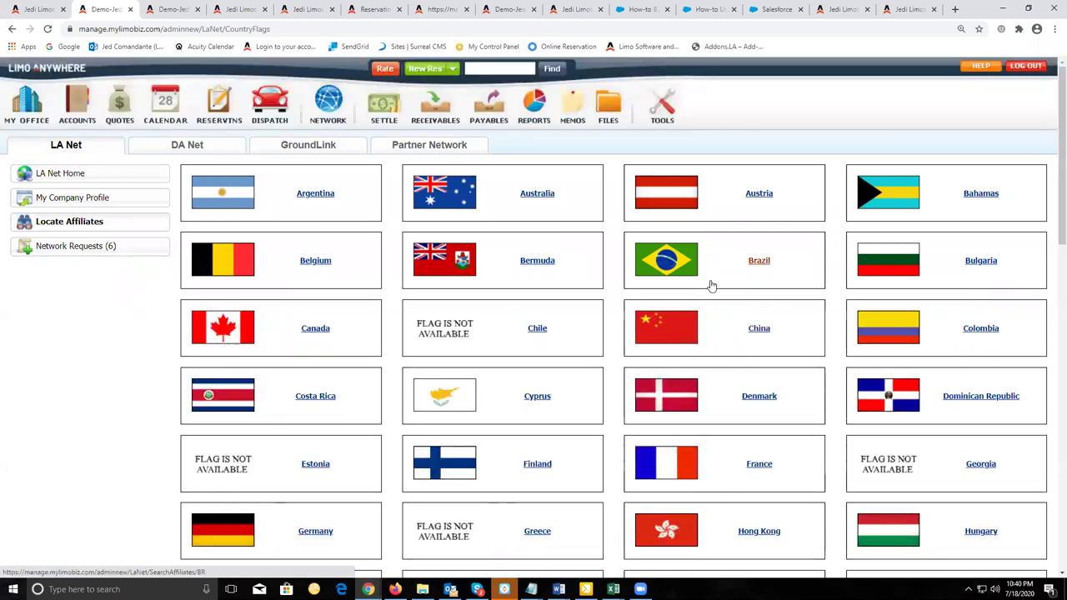
pyautogui.scroll(-11, 711, 285)
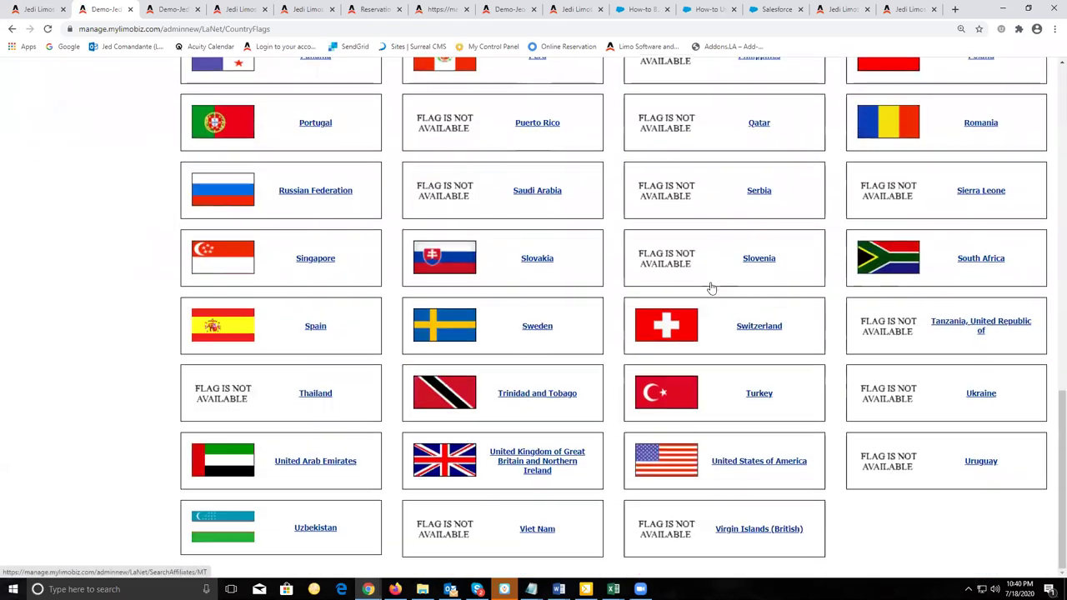
# Step: List affiliates in the United States of America and check the result pages
pyautogui.click(759, 467)
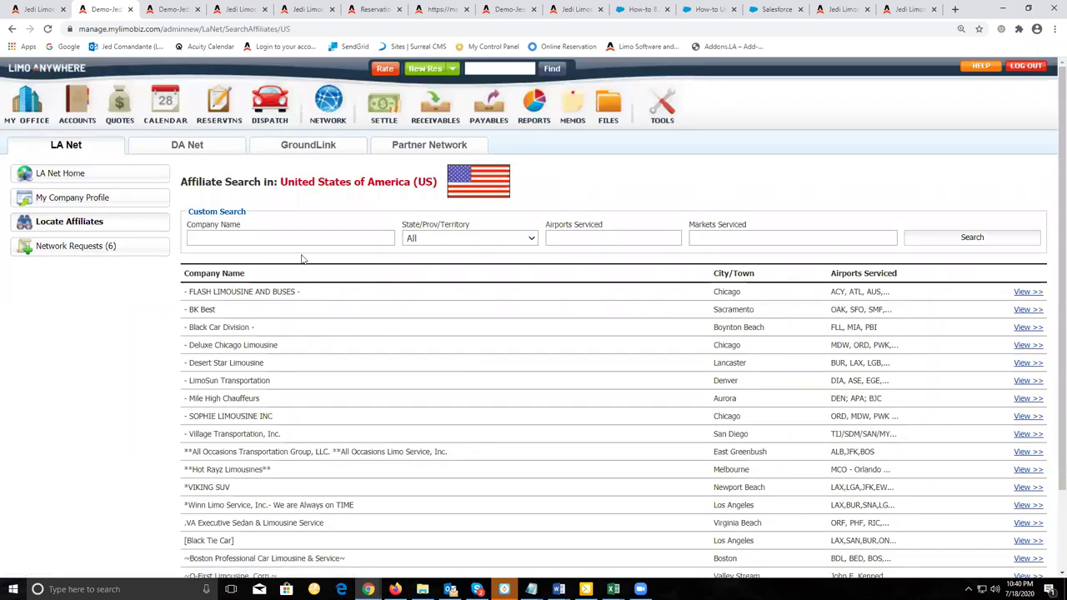
pyautogui.scroll(-2, 153, 308)
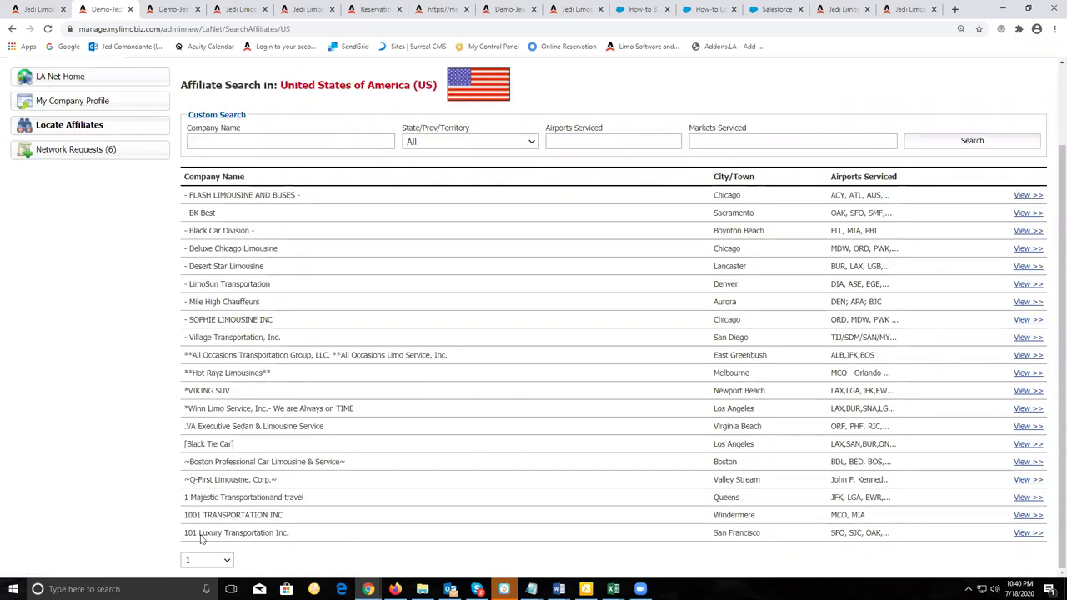
pyautogui.click(206, 560)
pyautogui.scroll(-13, 201, 441)
pyautogui.scroll(-20, 201, 441)
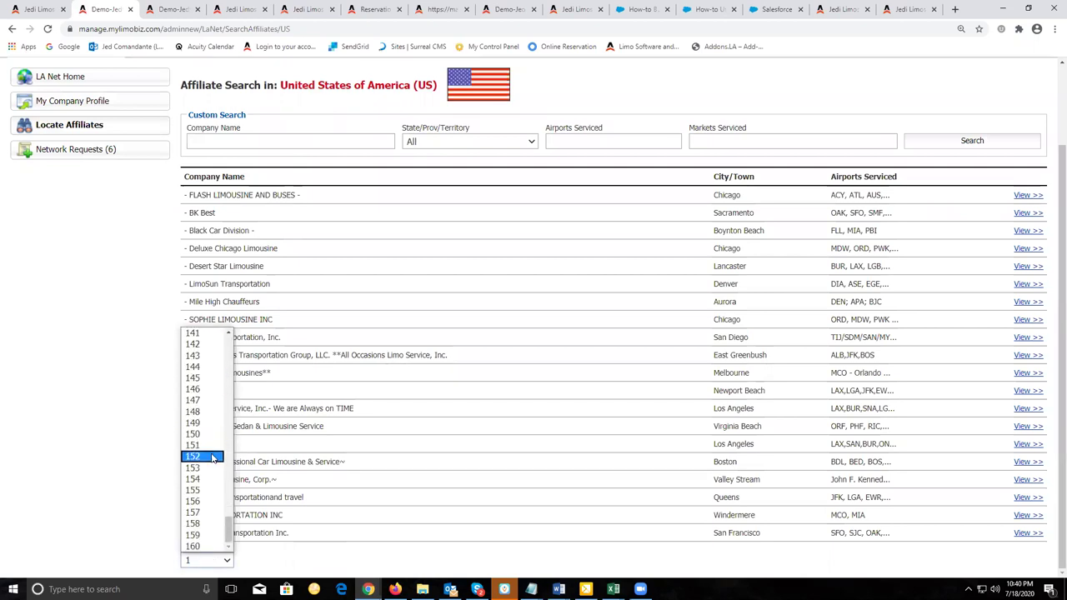
pyautogui.scroll(2, 491, 391)
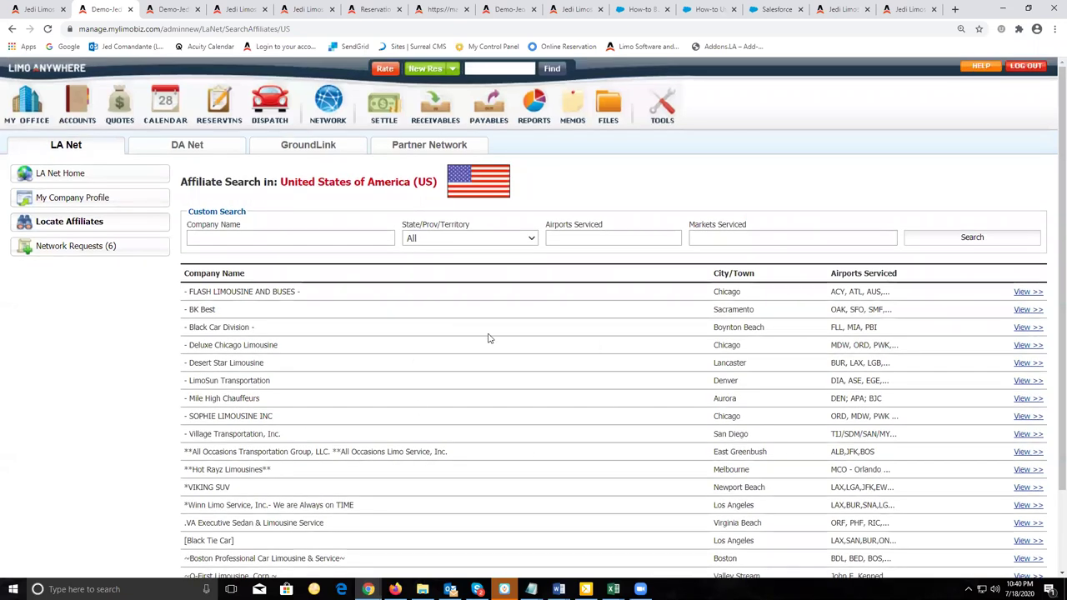
# Step: Filter the affiliate search to Texas and check how many result pages it returns
pyautogui.click(477, 241)
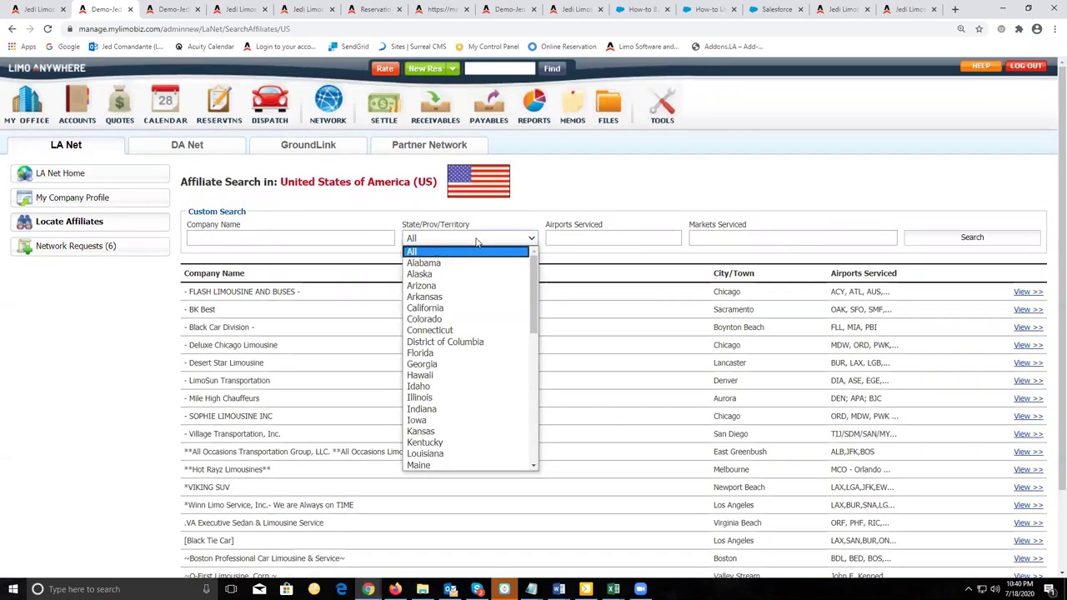
pyautogui.scroll(-3, 483, 391)
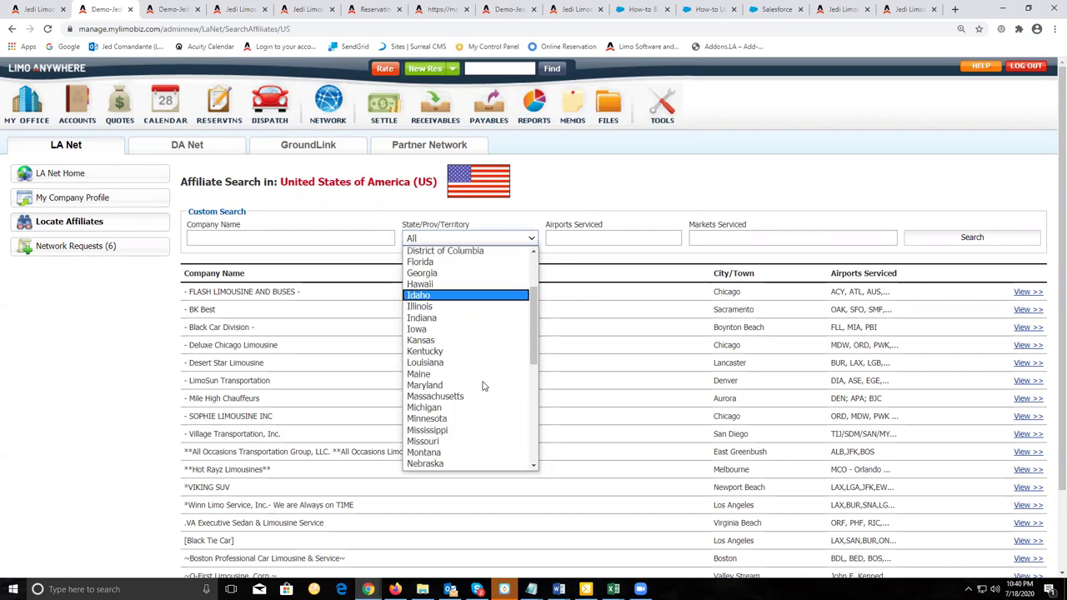
pyautogui.scroll(-3, 491, 429)
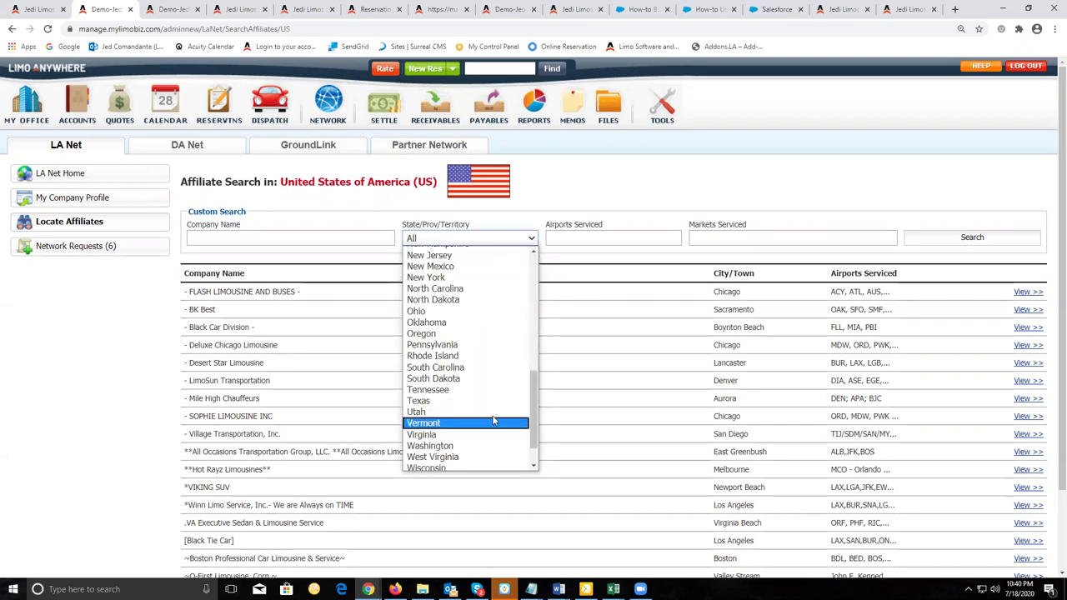
pyautogui.click(493, 400)
pyautogui.click(964, 240)
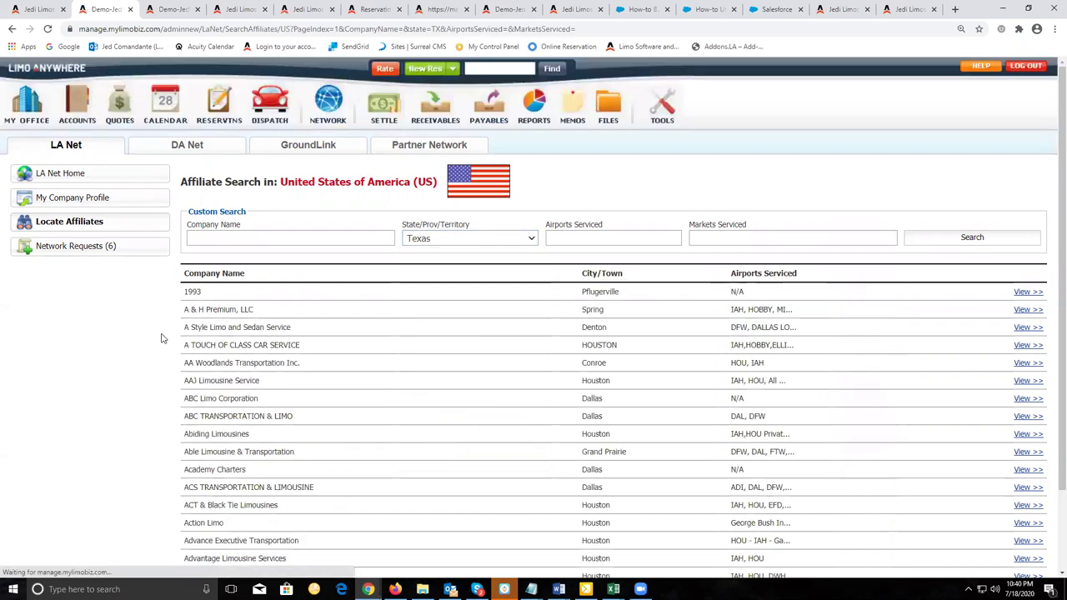
pyautogui.scroll(-2, 164, 349)
pyautogui.click(223, 560)
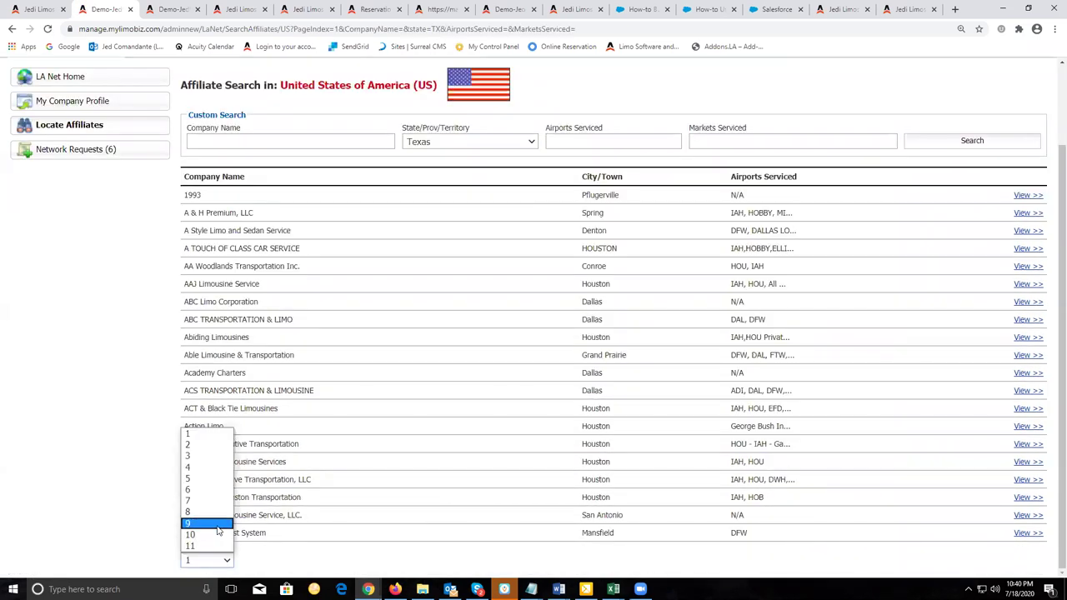
pyautogui.click(305, 558)
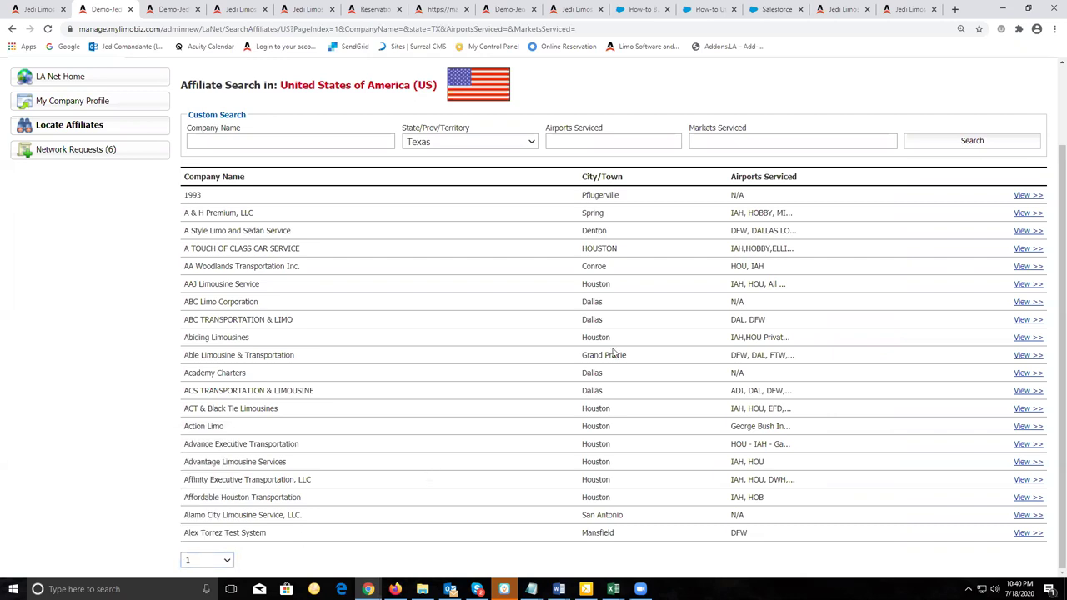
pyautogui.scroll(2, 506, 341)
# Step: Add DALLAS as the market serviced, rerun the search, and stay on the first page
pyautogui.click(775, 244)
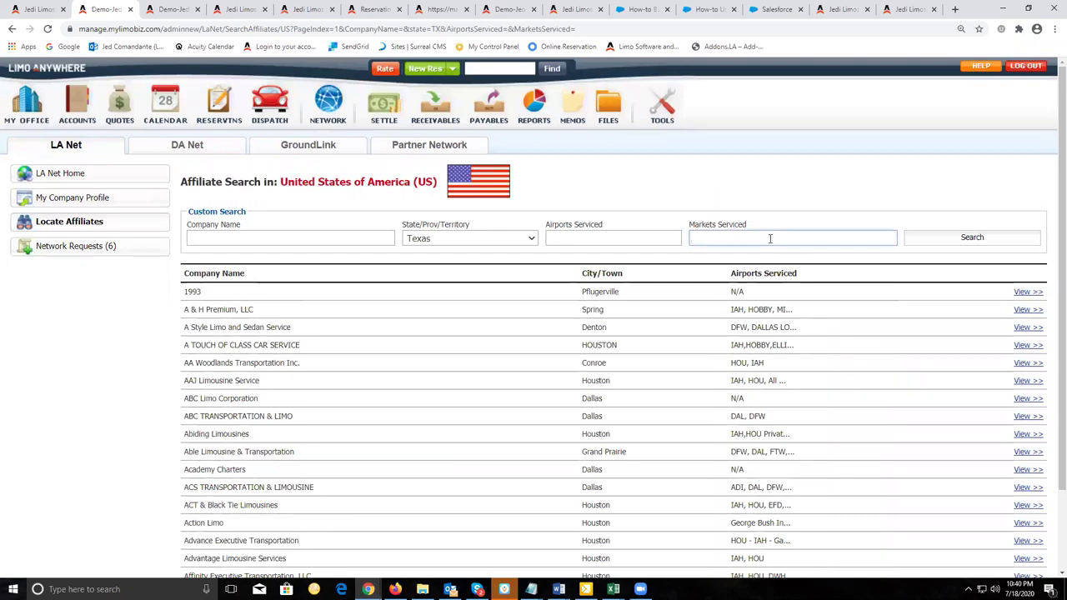
pyautogui.write('DALLAS')
pyautogui.click(974, 241)
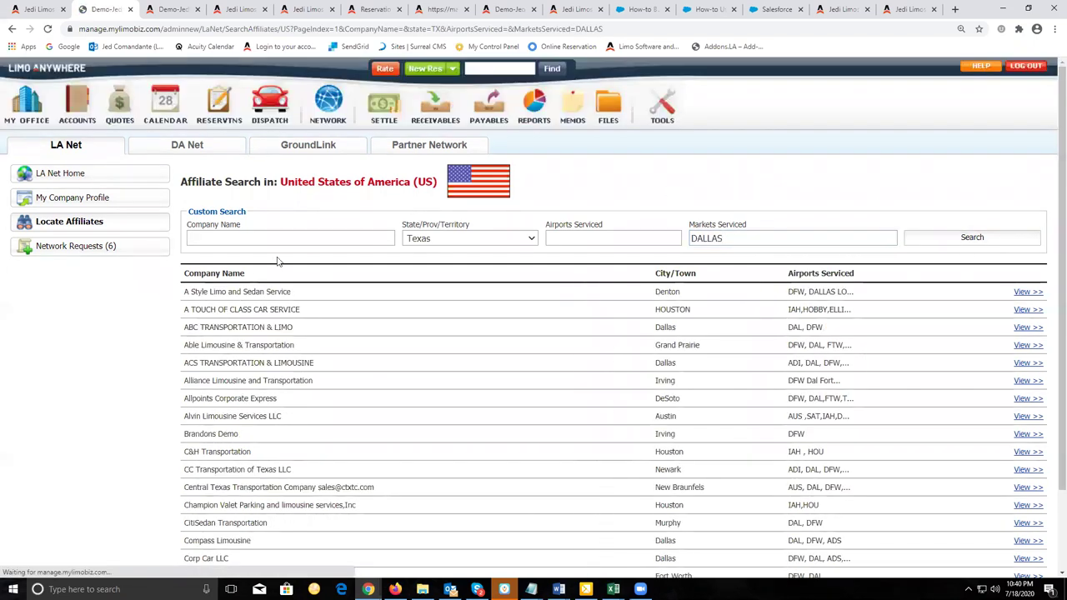
pyautogui.scroll(-2, 271, 275)
pyautogui.click(224, 561)
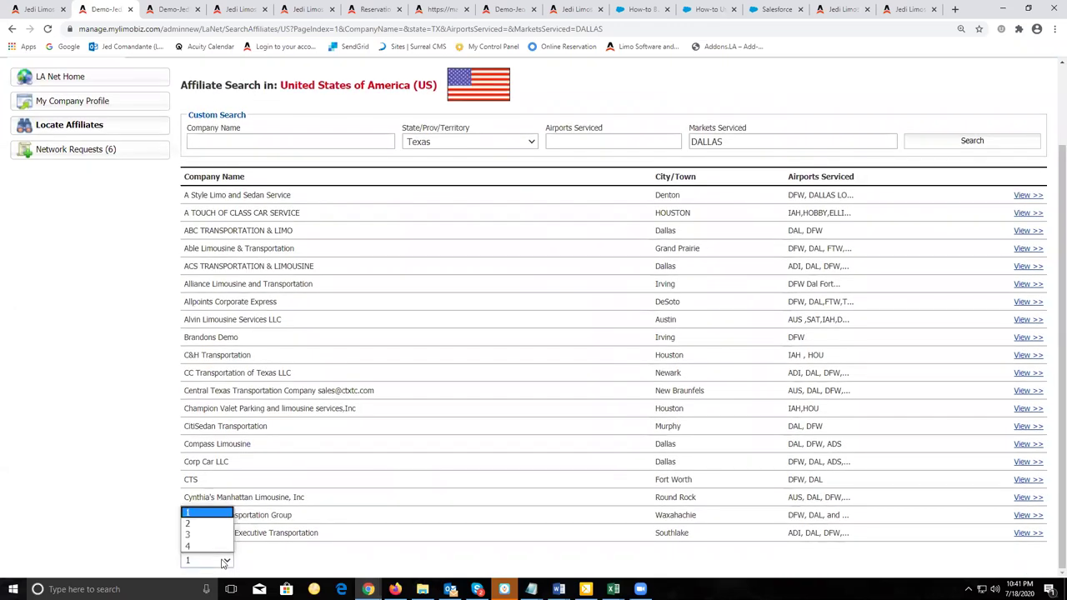
pyautogui.click(96, 455)
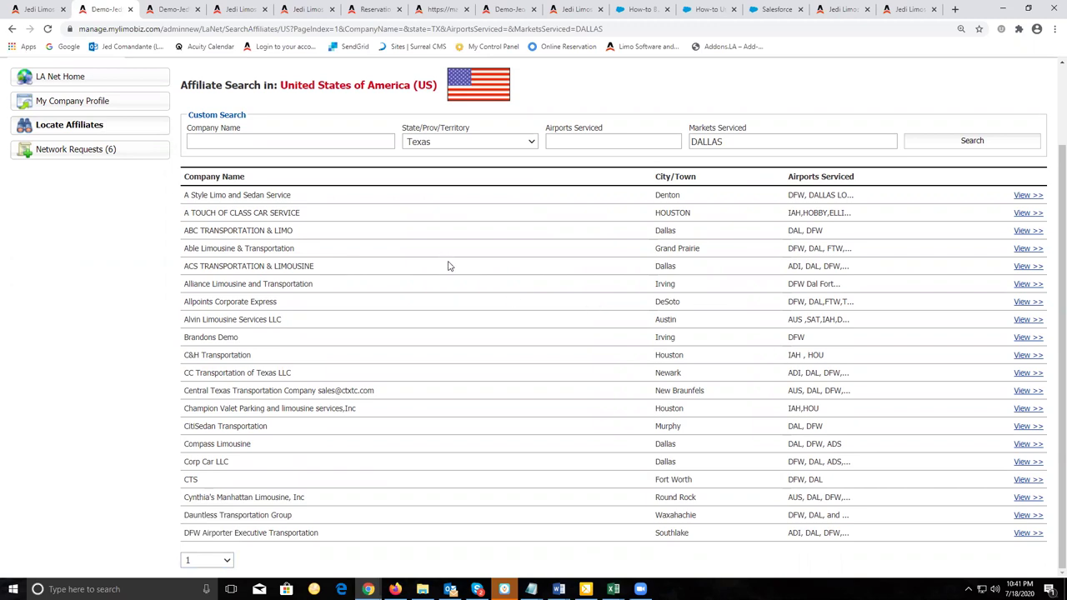
pyautogui.scroll(1, 417, 266)
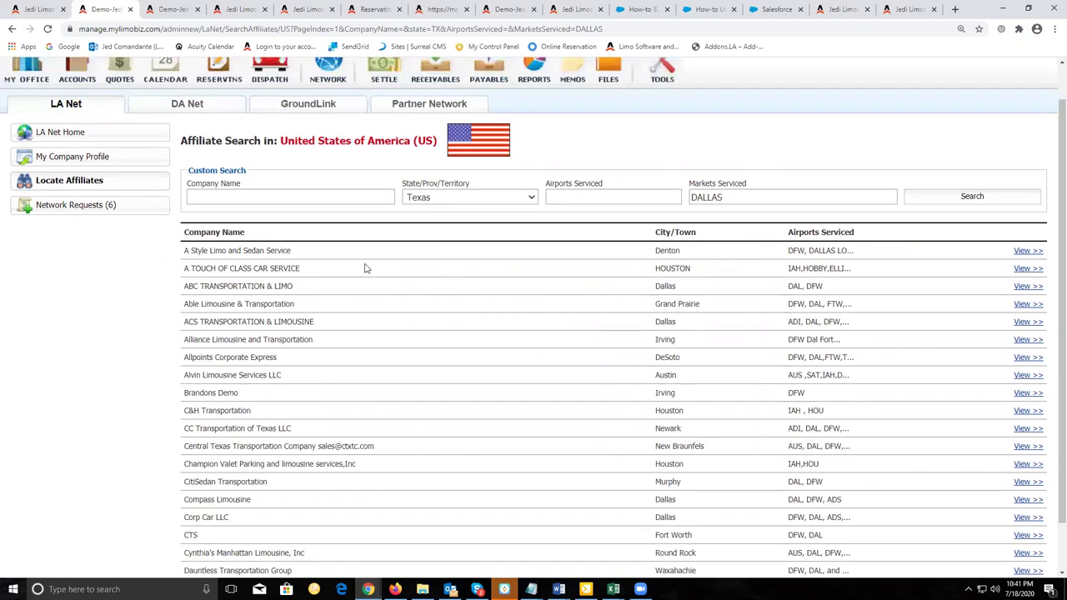
pyautogui.click(1024, 254)
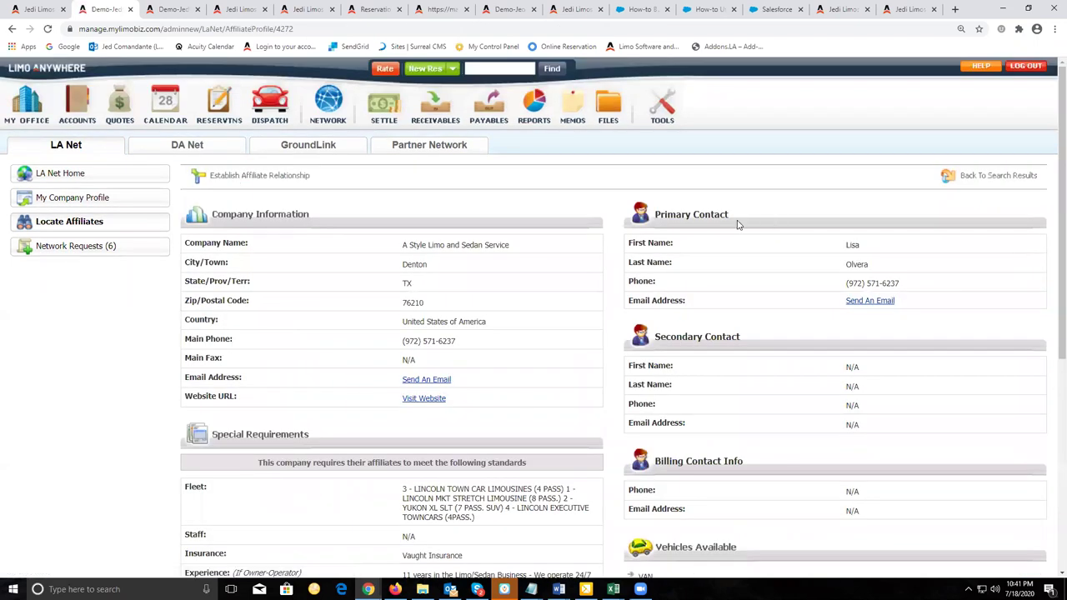
pyautogui.scroll(-2, 737, 224)
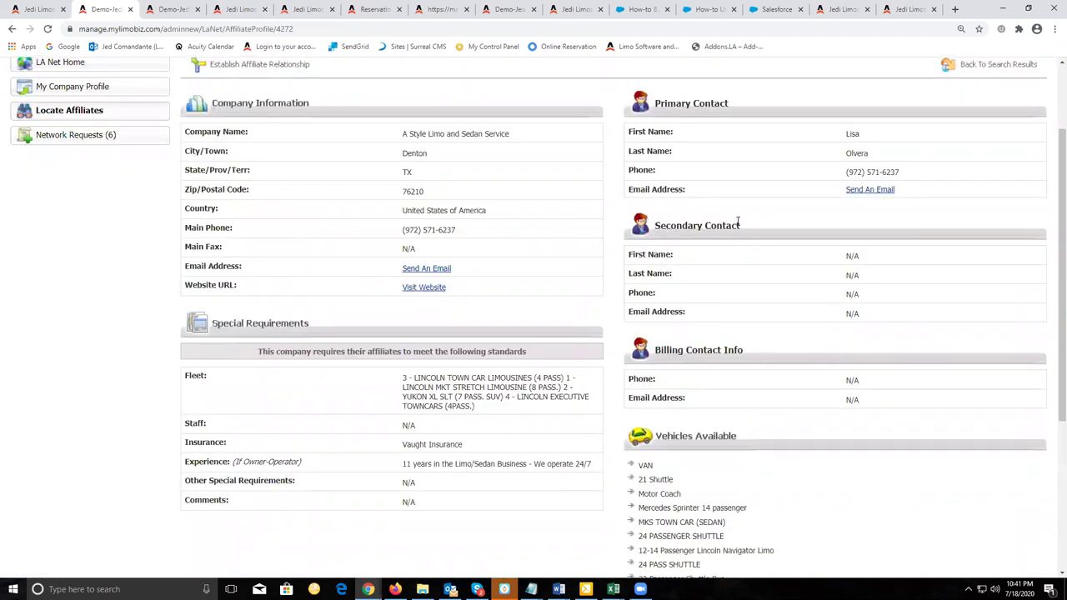
pyautogui.scroll(-3, 737, 224)
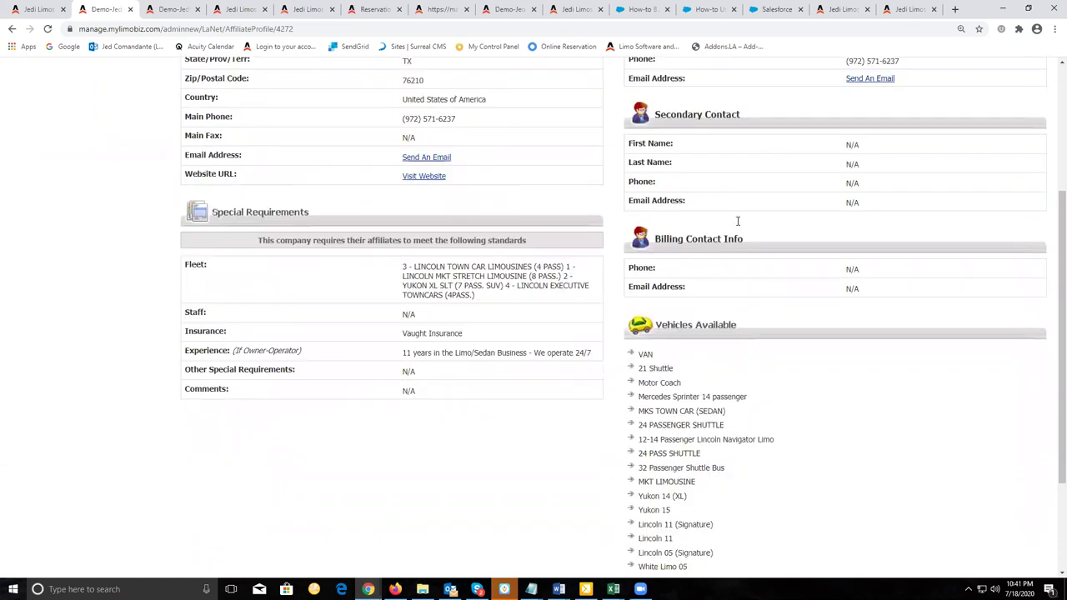
pyautogui.scroll(-1, 736, 224)
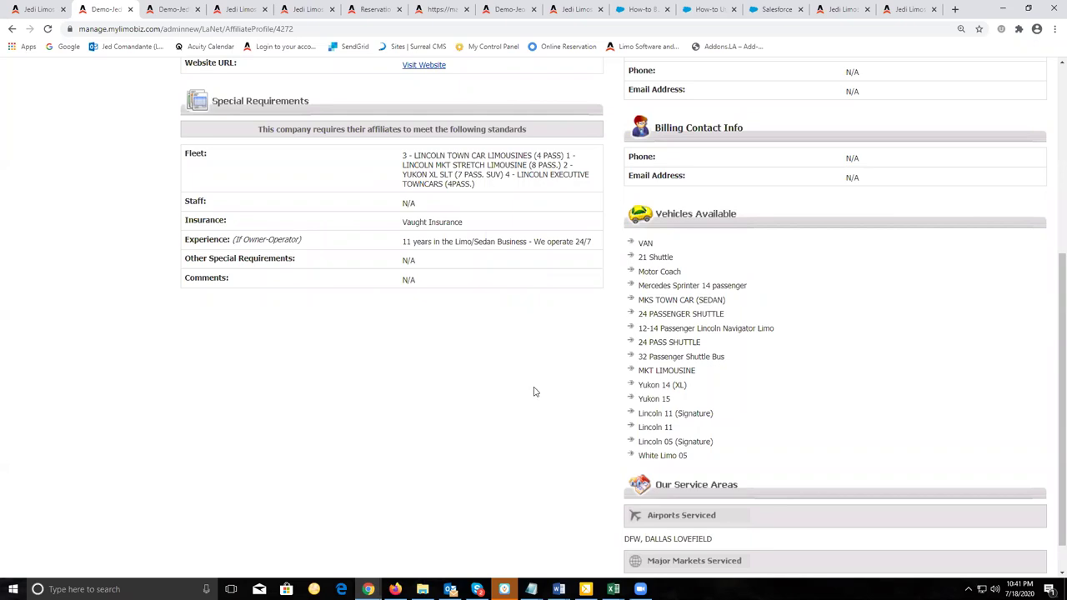
pyautogui.scroll(-1, 535, 391)
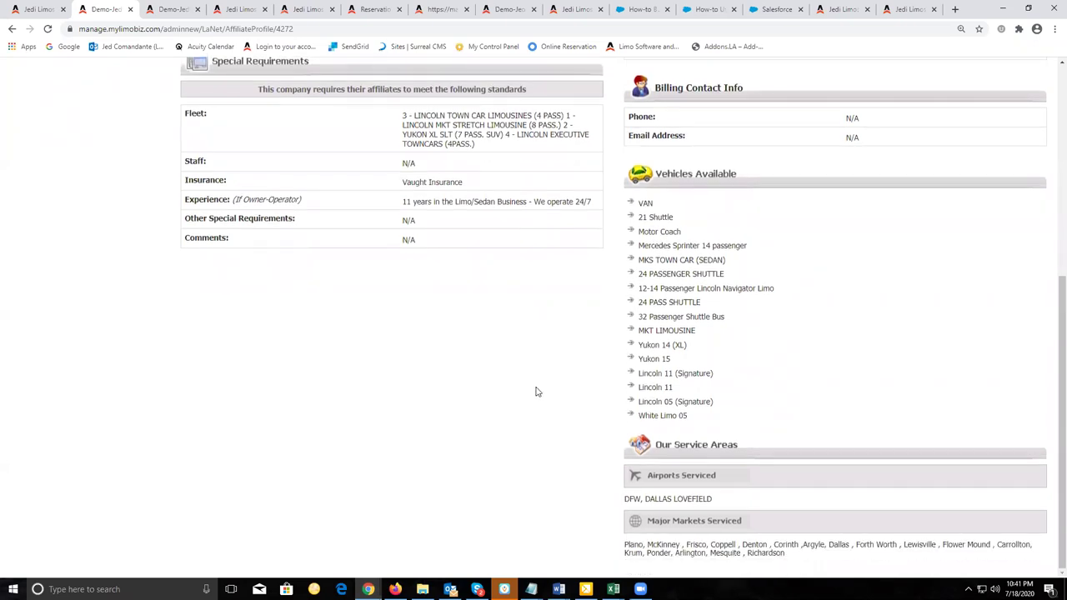
pyautogui.scroll(1, 535, 392)
pyautogui.scroll(-1, 537, 392)
pyautogui.scroll(5, 538, 275)
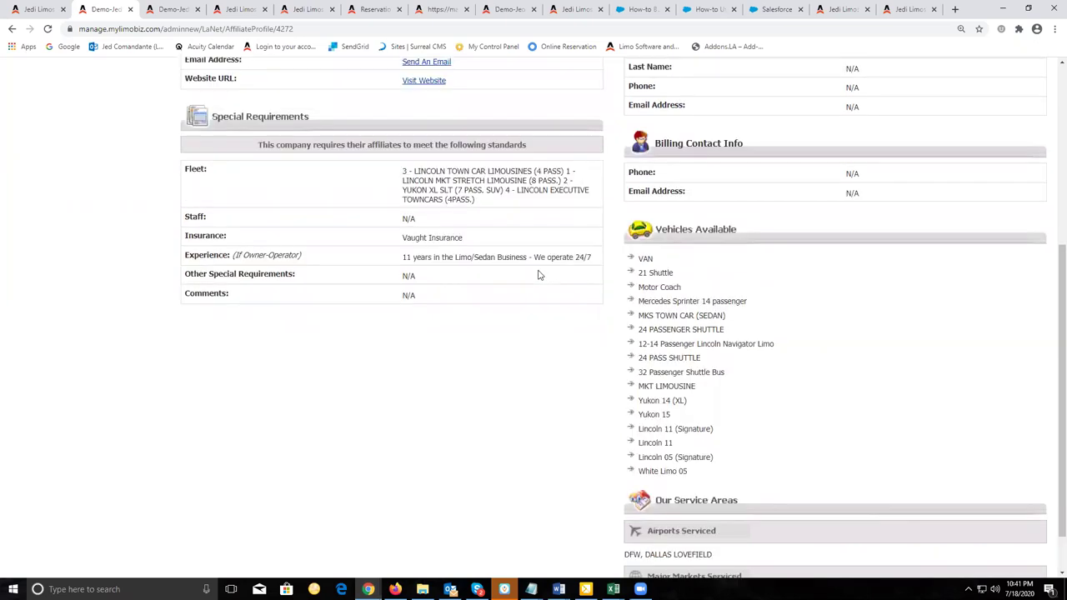
pyautogui.scroll(2, 538, 275)
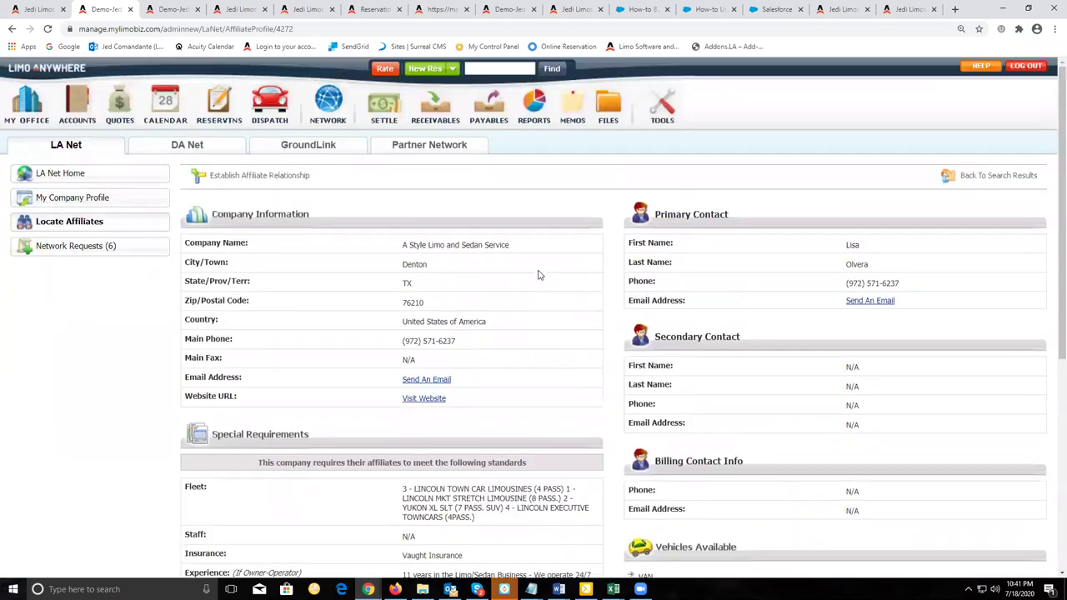
# Step: Start an Establish Affiliate Relationship request with A Style Limo and Sedan Service
pyautogui.click(256, 178)
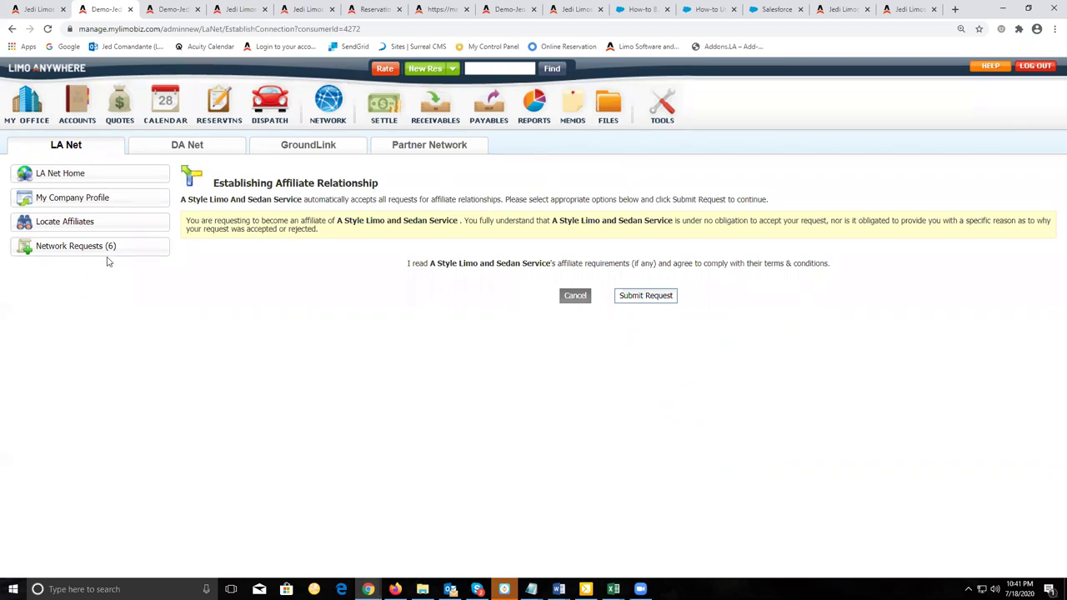
# Step: Review the six Network Requests, then go to the Customer Accounts area
pyautogui.click(72, 248)
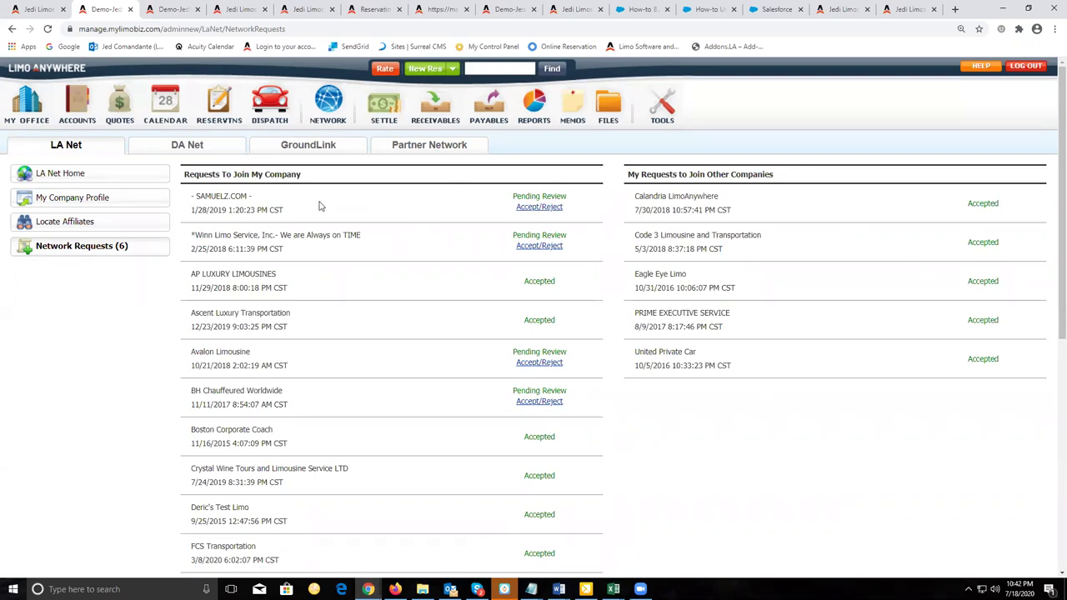
pyautogui.click(74, 106)
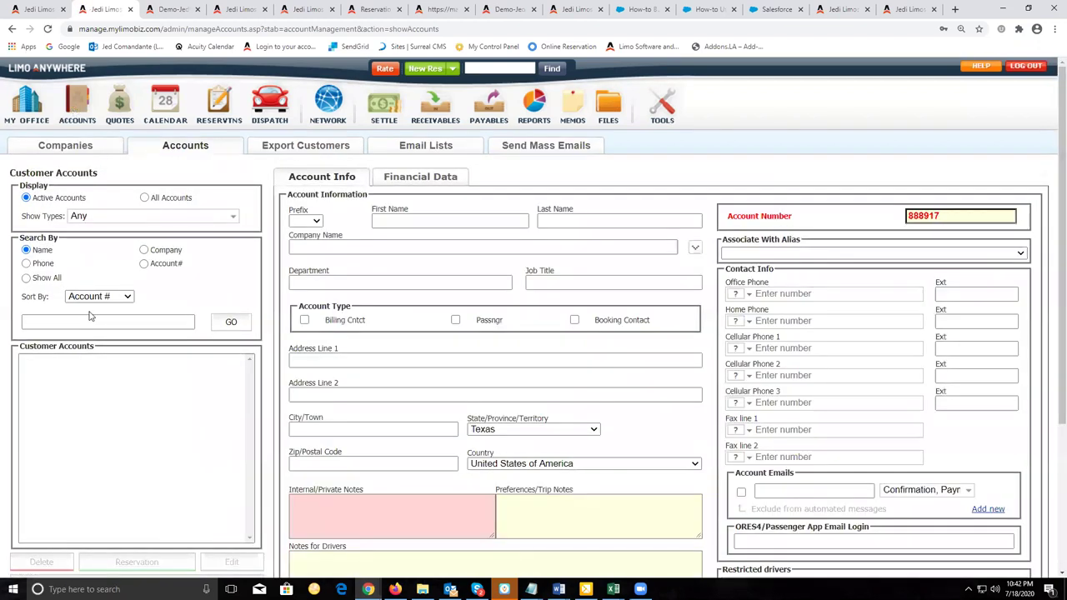
# Step: View the Affiliates list under My Office > Company Resources, then return to reservation 11596
pyautogui.click(36, 102)
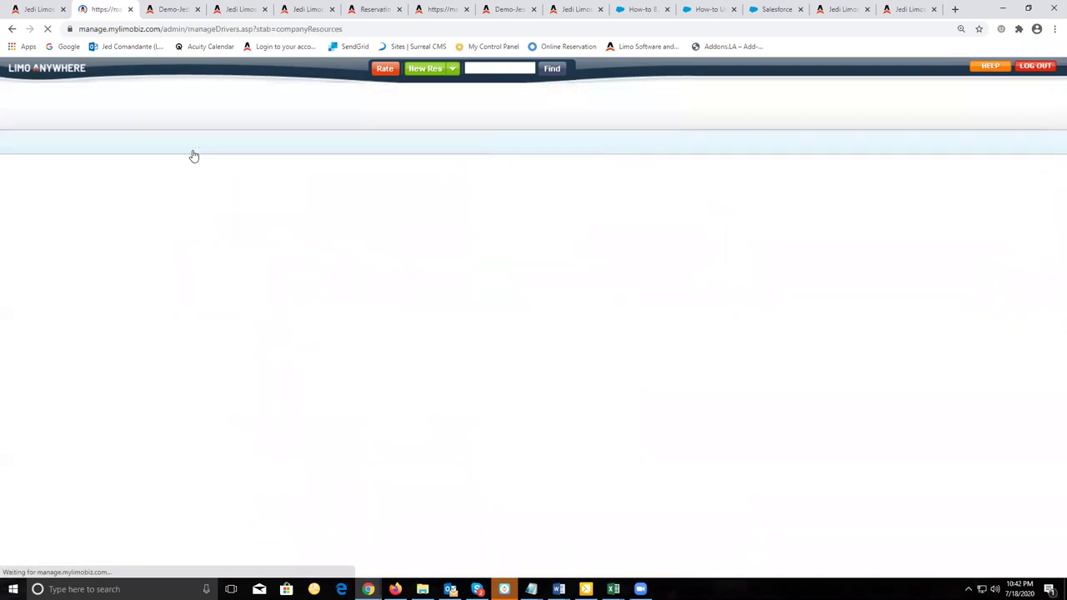
pyautogui.click(31, 193)
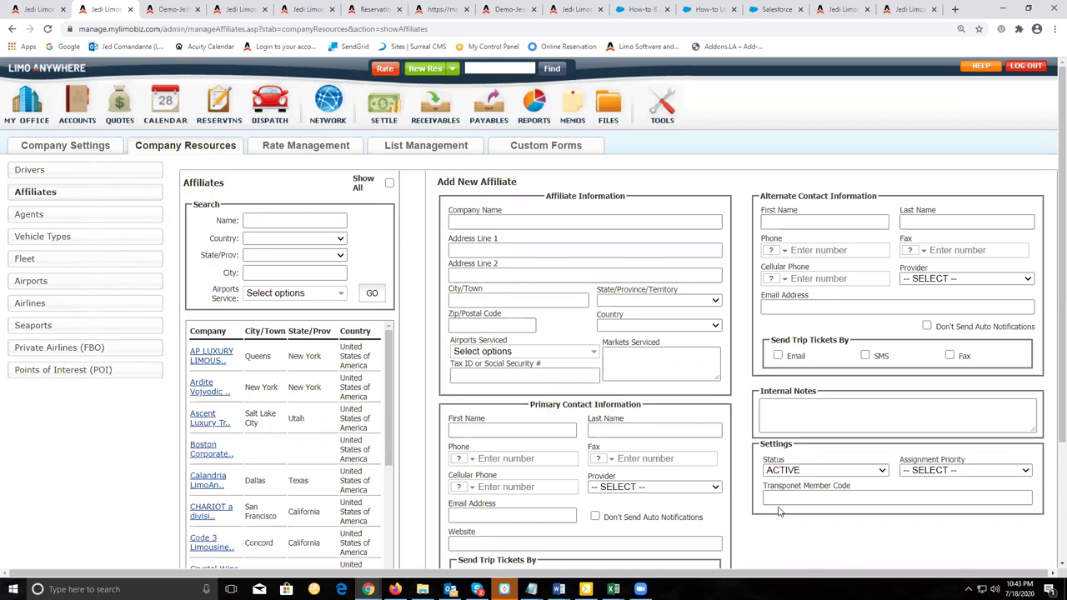
pyautogui.click(255, 10)
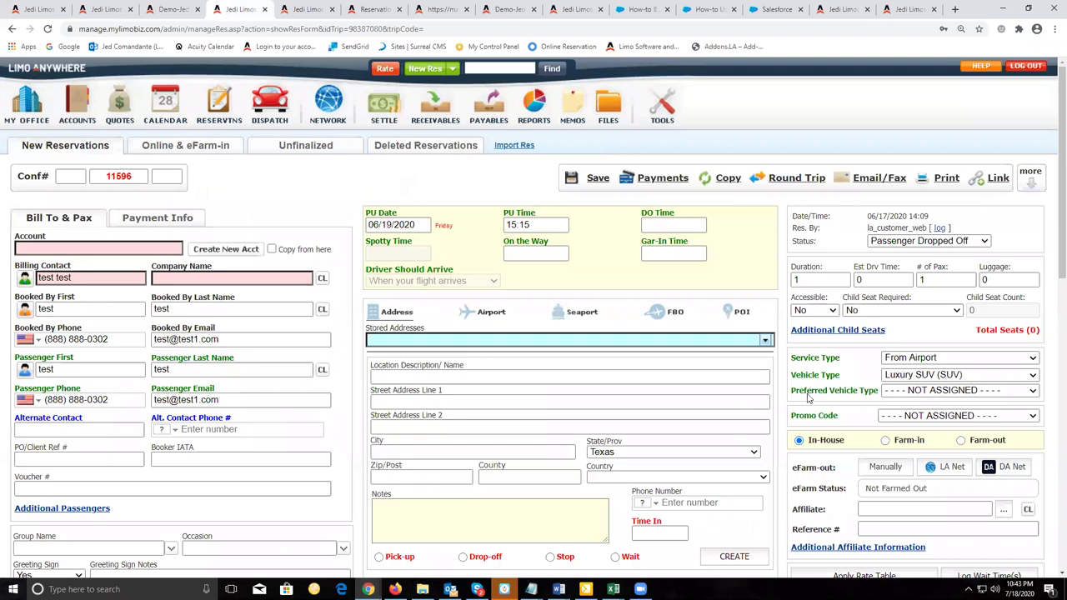
# Step: Set the reservation to Farm-out with affiliate Russum Limos Test, LLC and save it
pyautogui.scroll(-2, 806, 398)
pyautogui.click(960, 274)
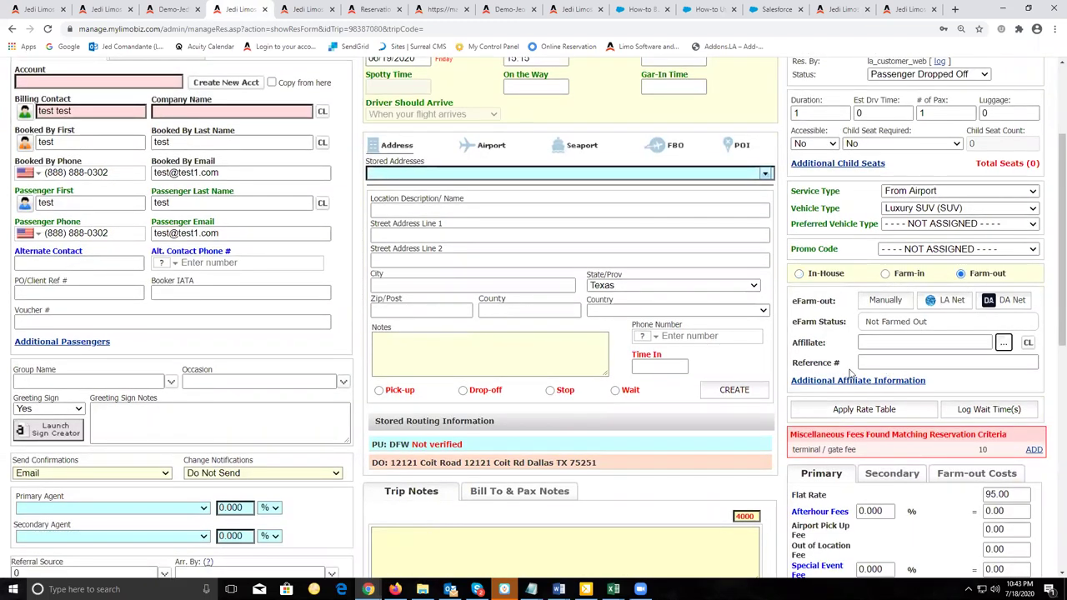
pyautogui.click(1002, 343)
pyautogui.click(724, 407)
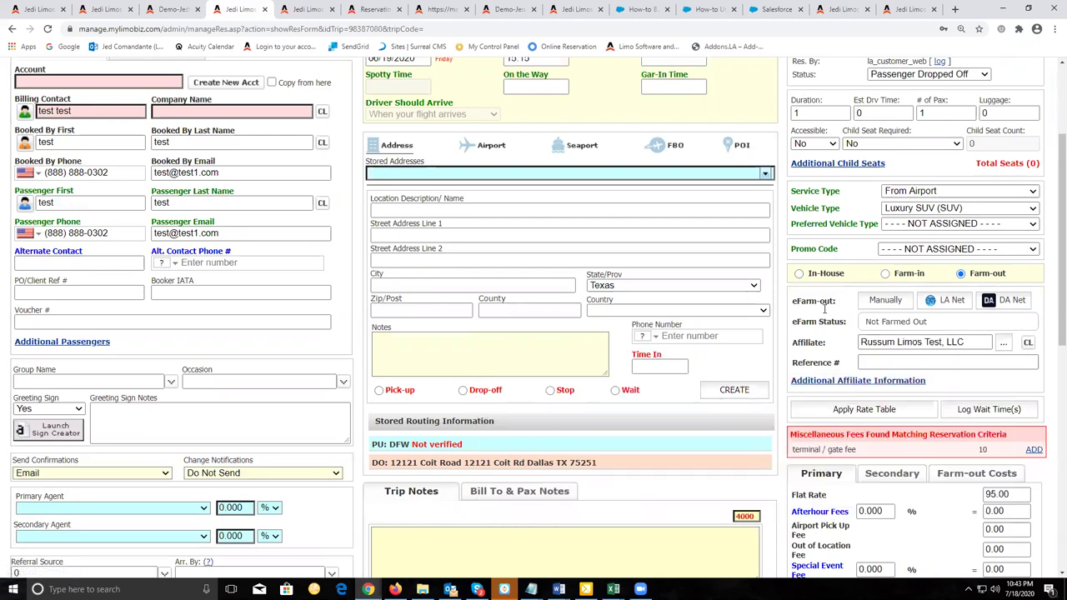
pyautogui.scroll(2, 824, 308)
pyautogui.click(597, 178)
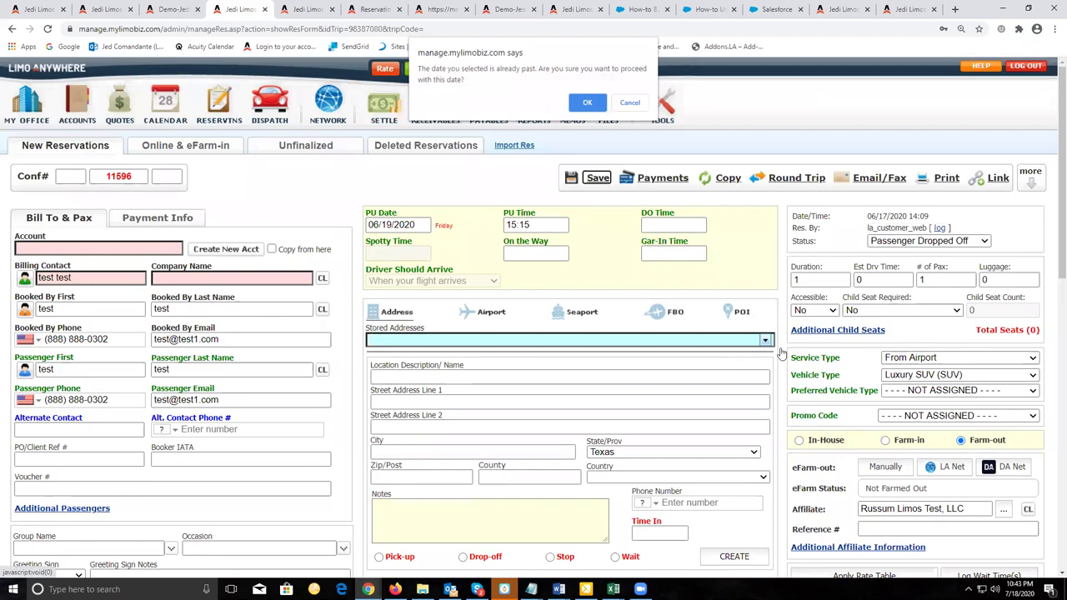
pyautogui.click(588, 106)
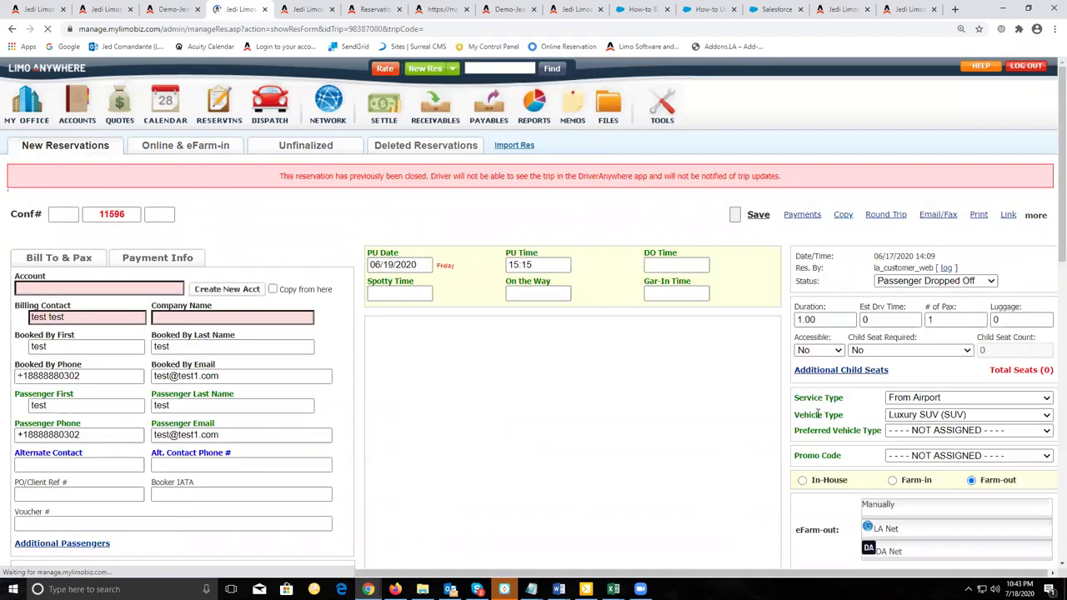
# Step: Preview the LA Net eFarm-out, keeping Limousine as vehicle type, and close without submitting
pyautogui.scroll(-2, 818, 414)
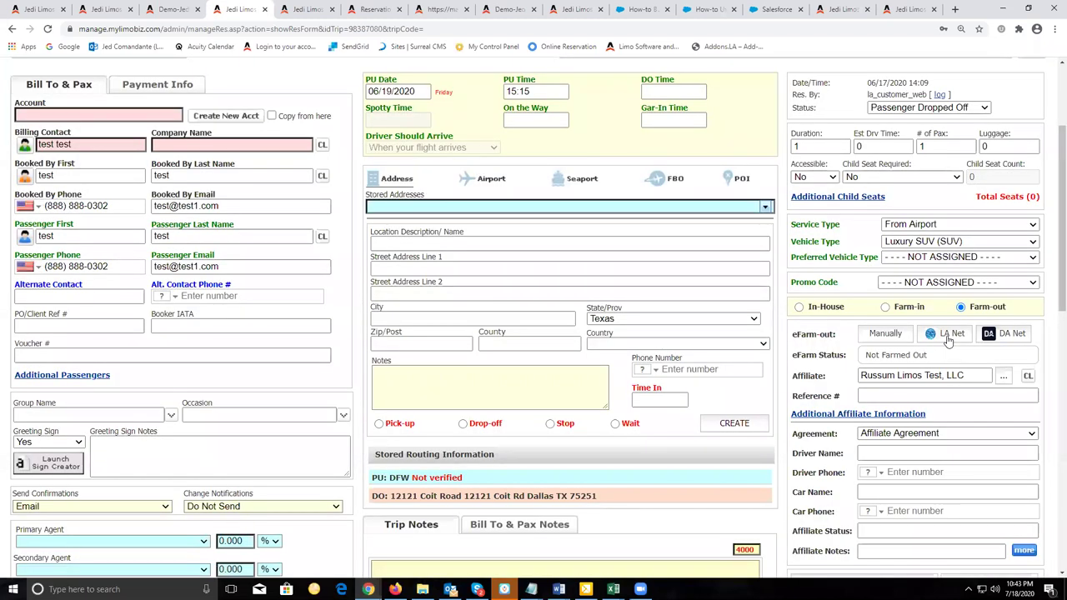
pyautogui.click(947, 338)
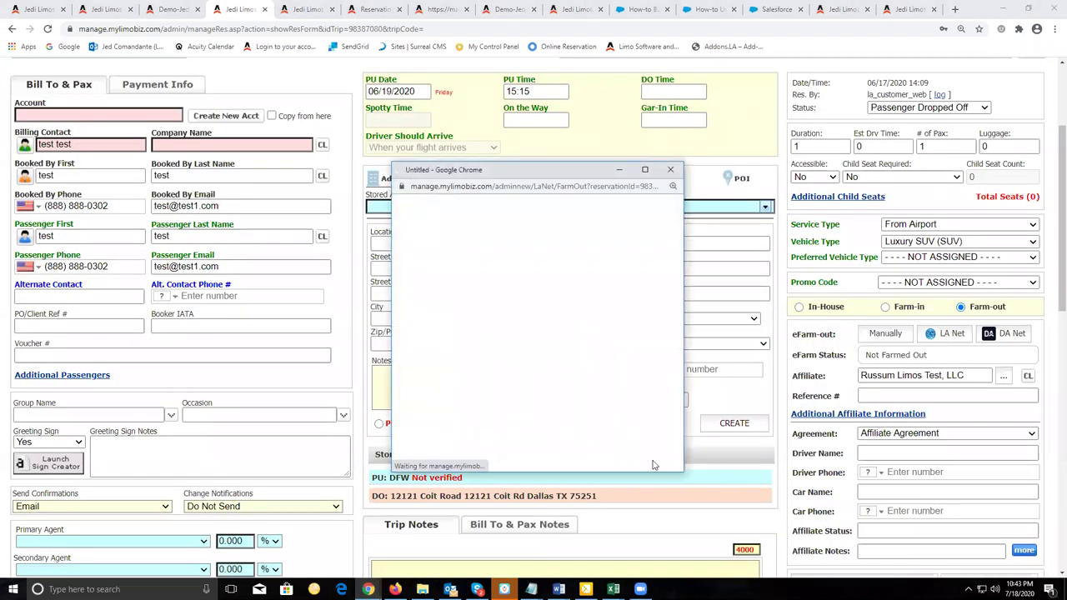
pyautogui.scroll(-3, 554, 265)
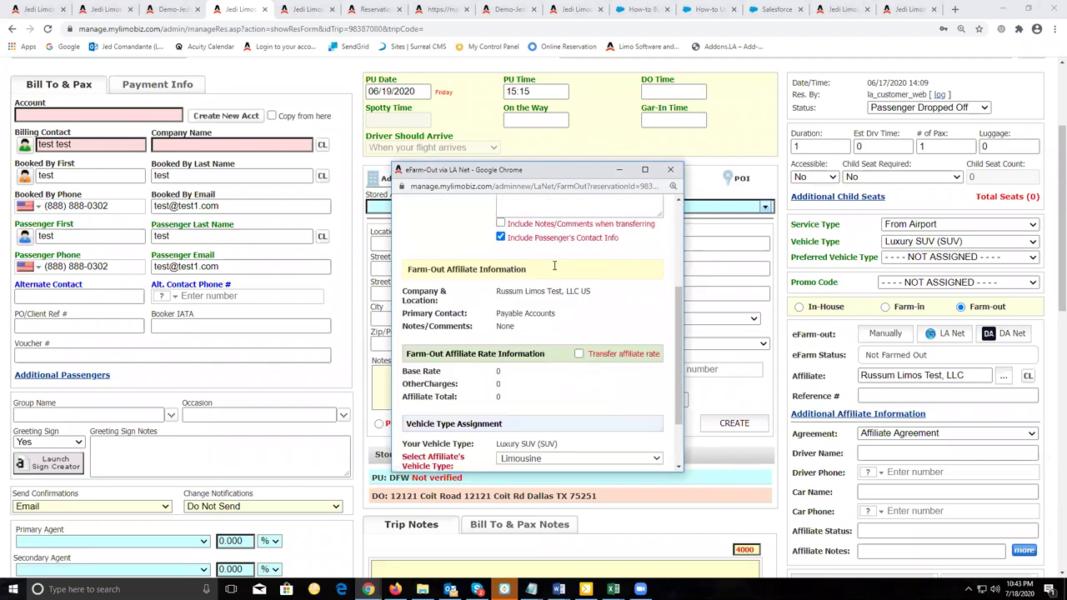
pyautogui.scroll(1, 558, 364)
pyautogui.scroll(-1, 558, 364)
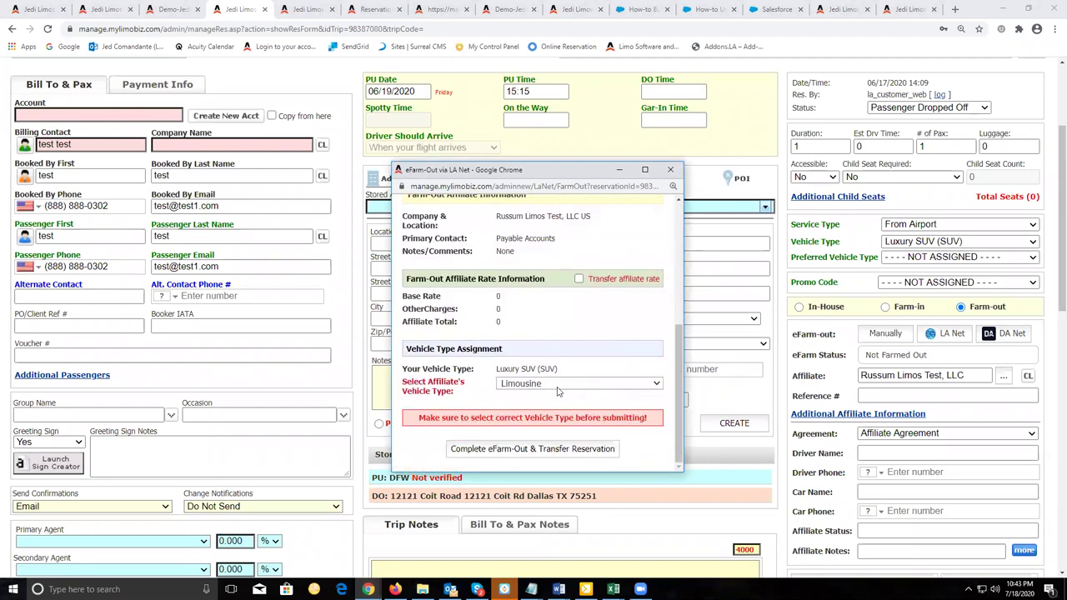
pyautogui.click(560, 385)
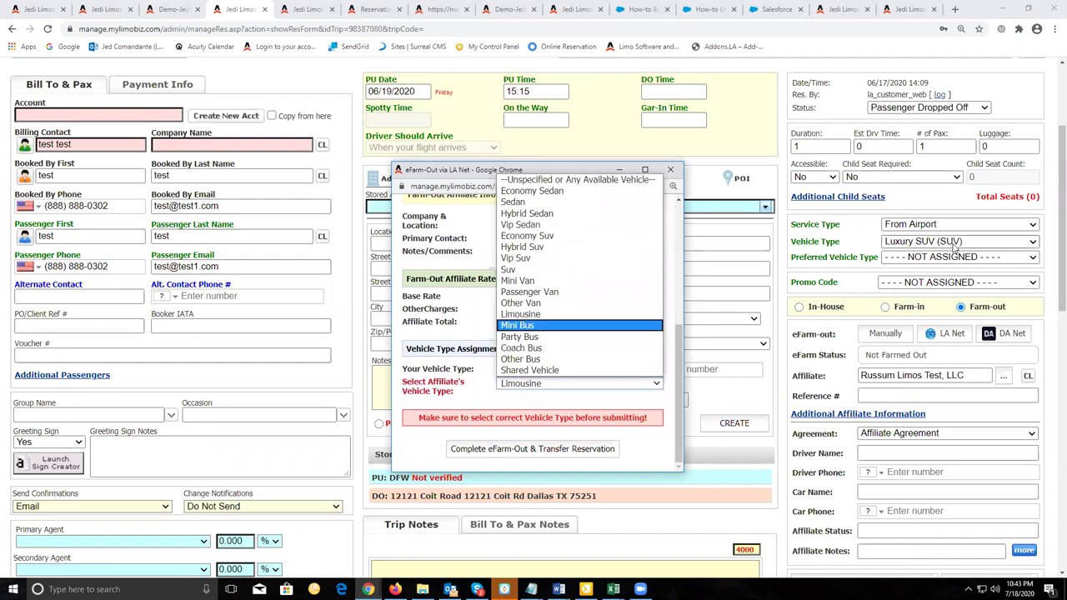
pyautogui.click(506, 454)
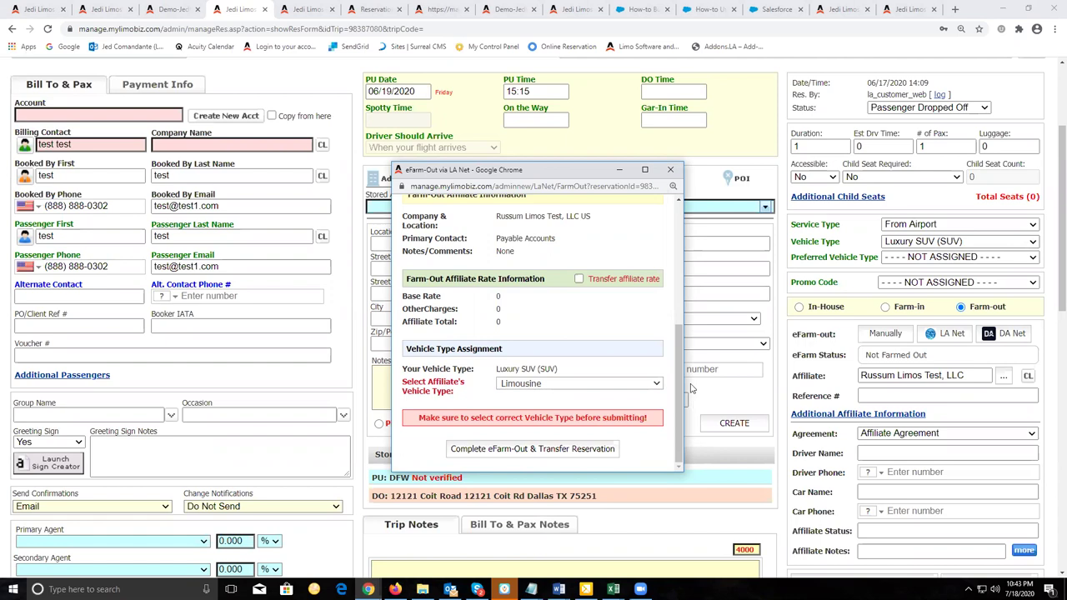
pyautogui.click(670, 169)
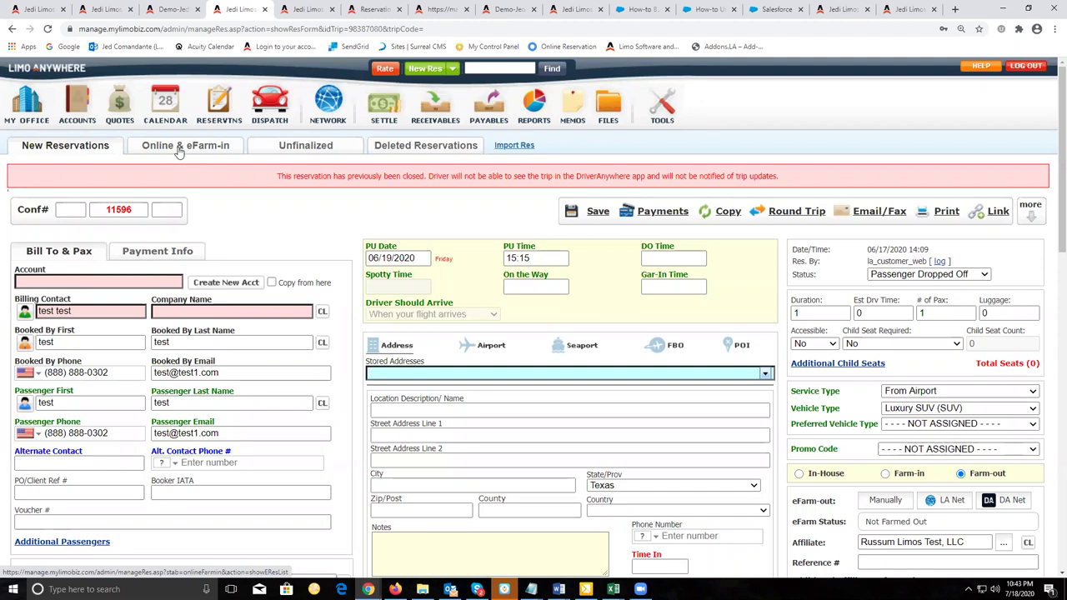
pyautogui.scroll(-2, 503, 309)
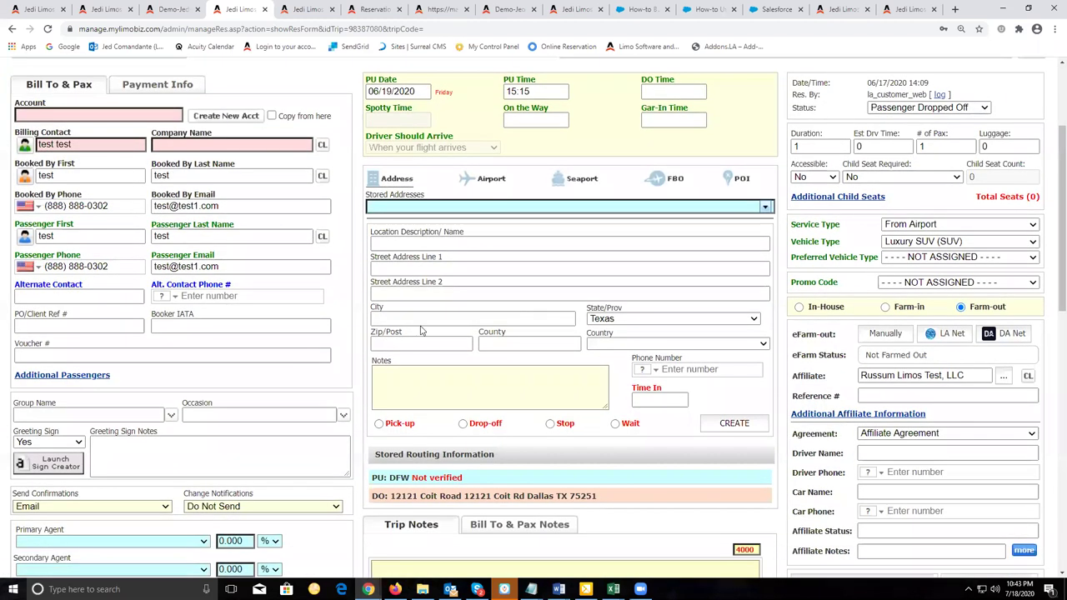
pyautogui.scroll(1, 502, 300)
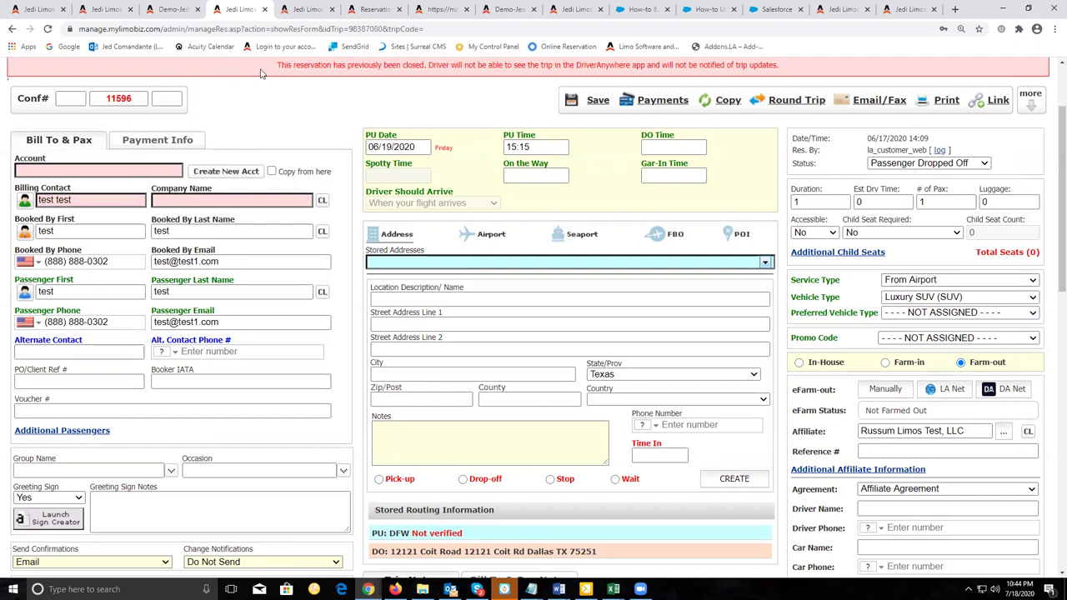
pyautogui.click(106, 9)
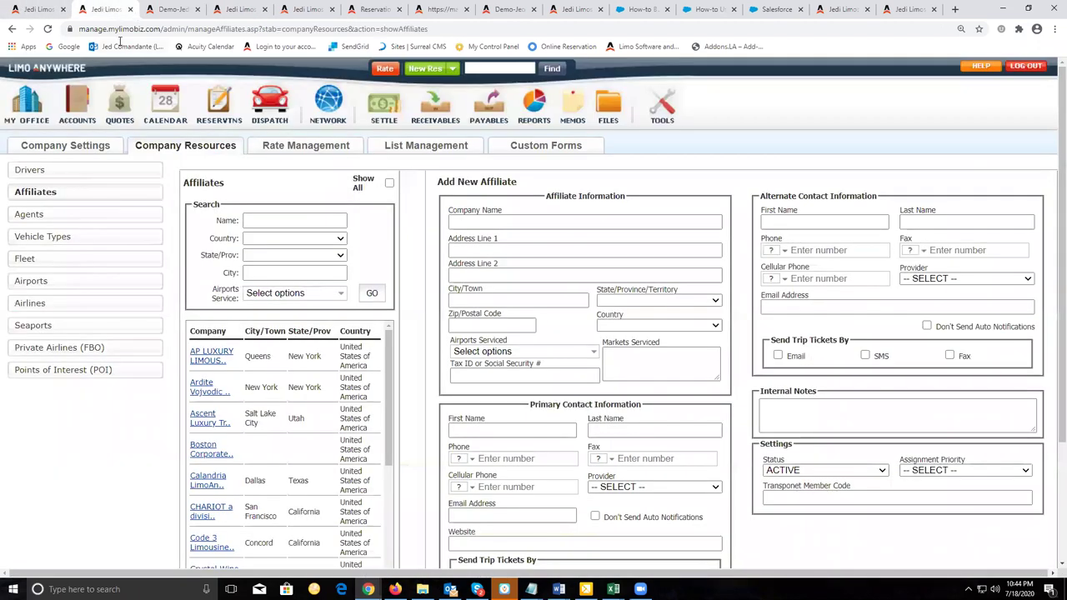
pyautogui.click(173, 10)
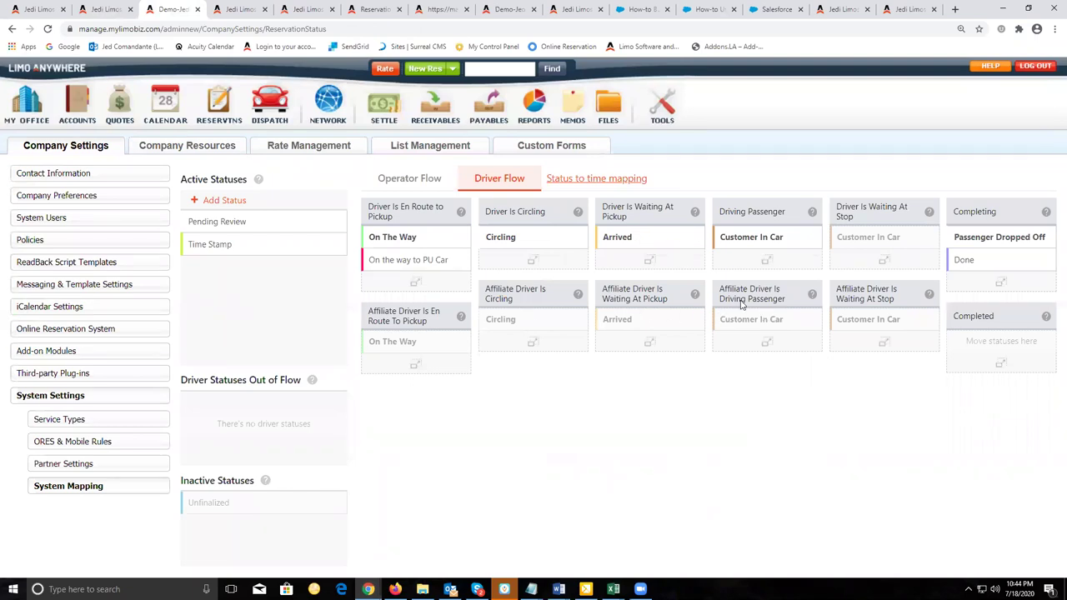
pyautogui.click(422, 181)
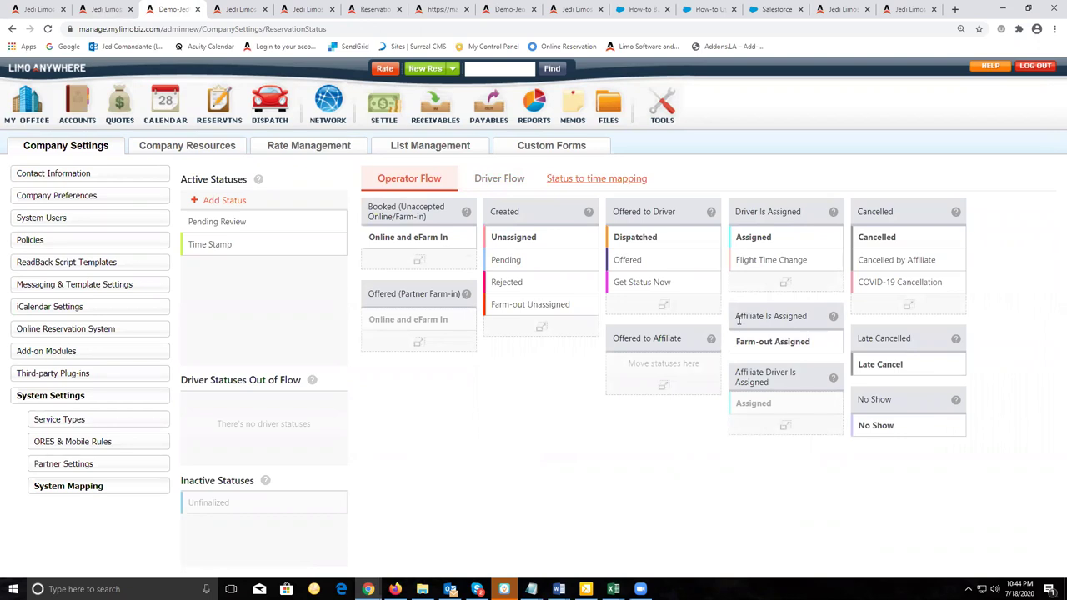
pyautogui.moveTo(747, 347)
pyautogui.click(43, 12)
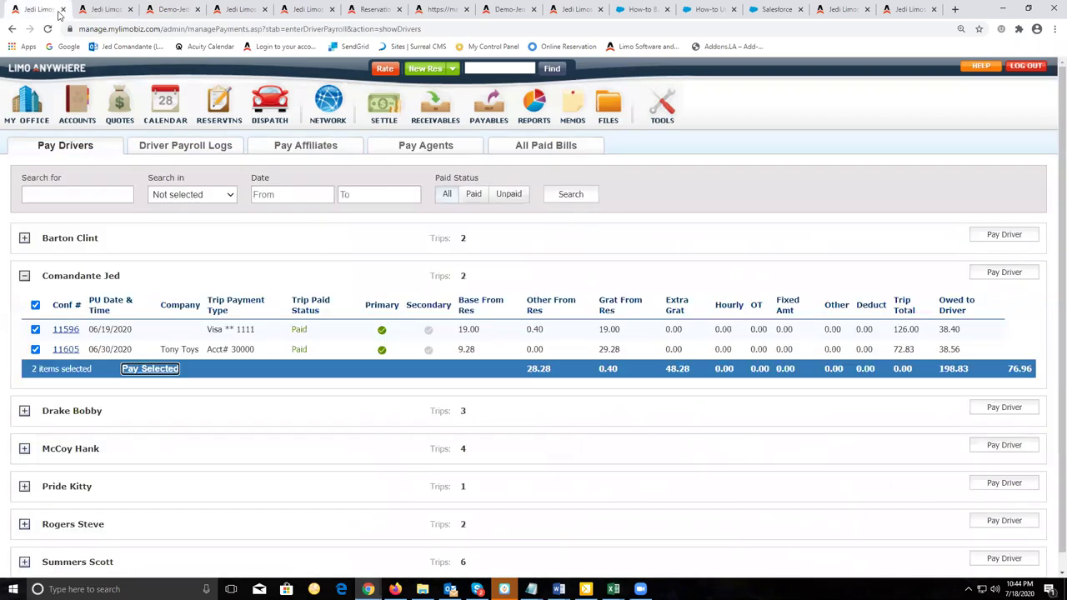
pyautogui.click(104, 10)
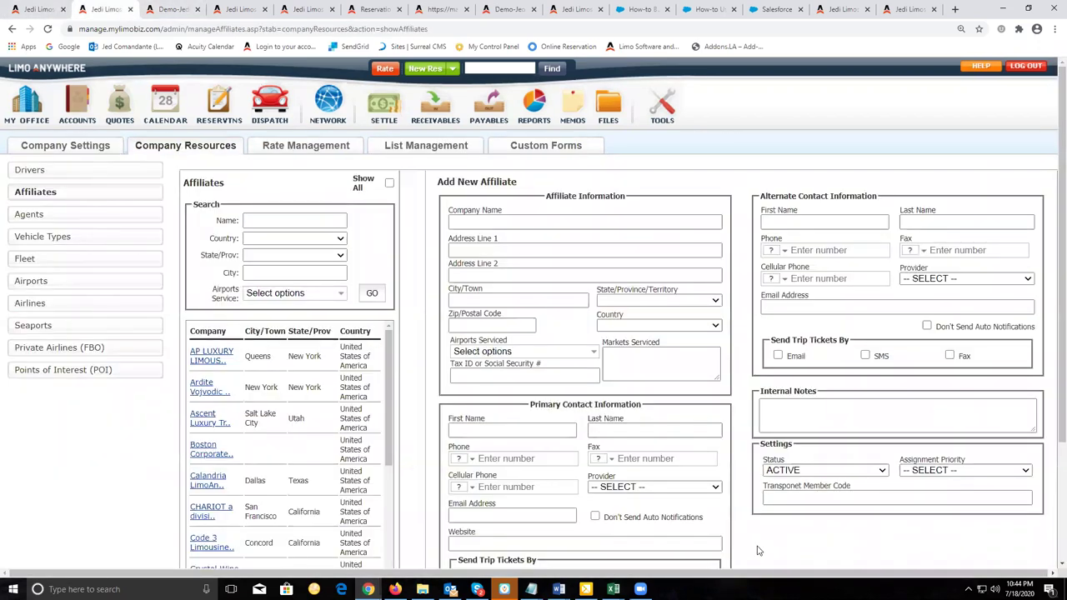
pyautogui.click(231, 10)
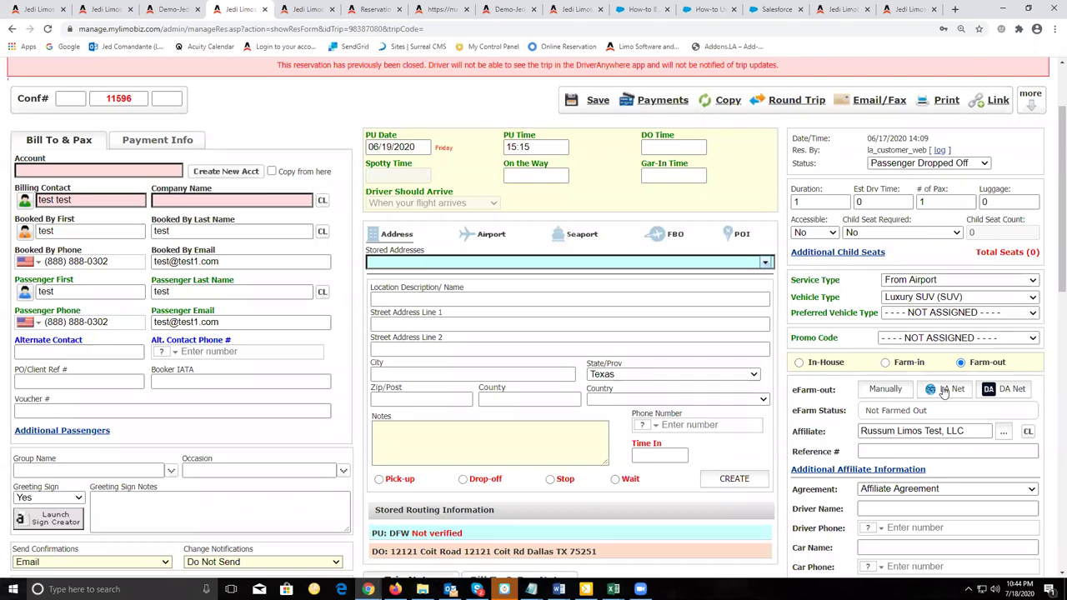
pyautogui.click(883, 390)
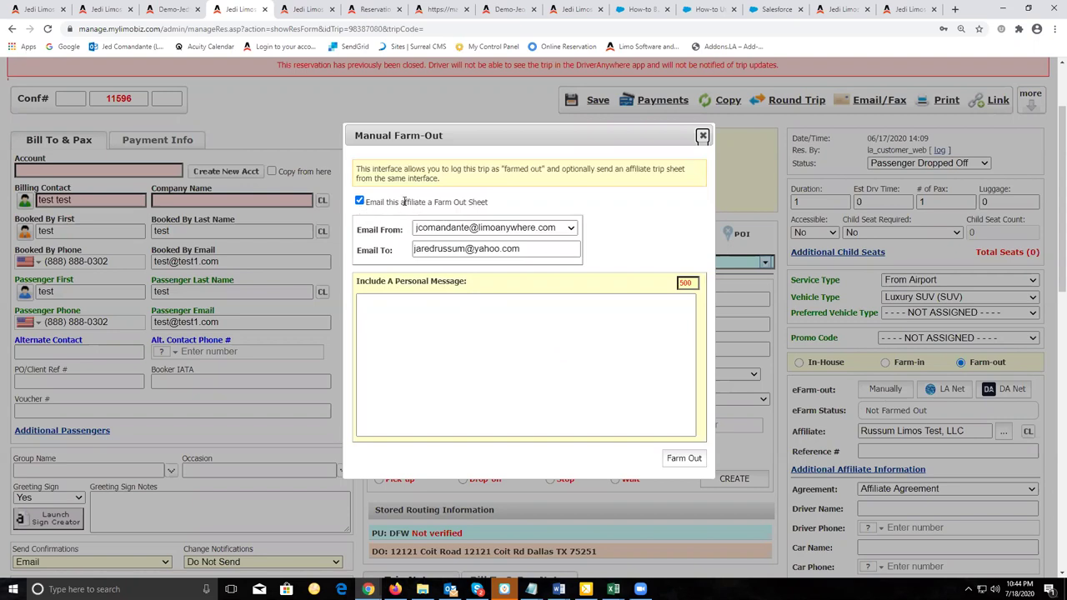
pyautogui.click(530, 368)
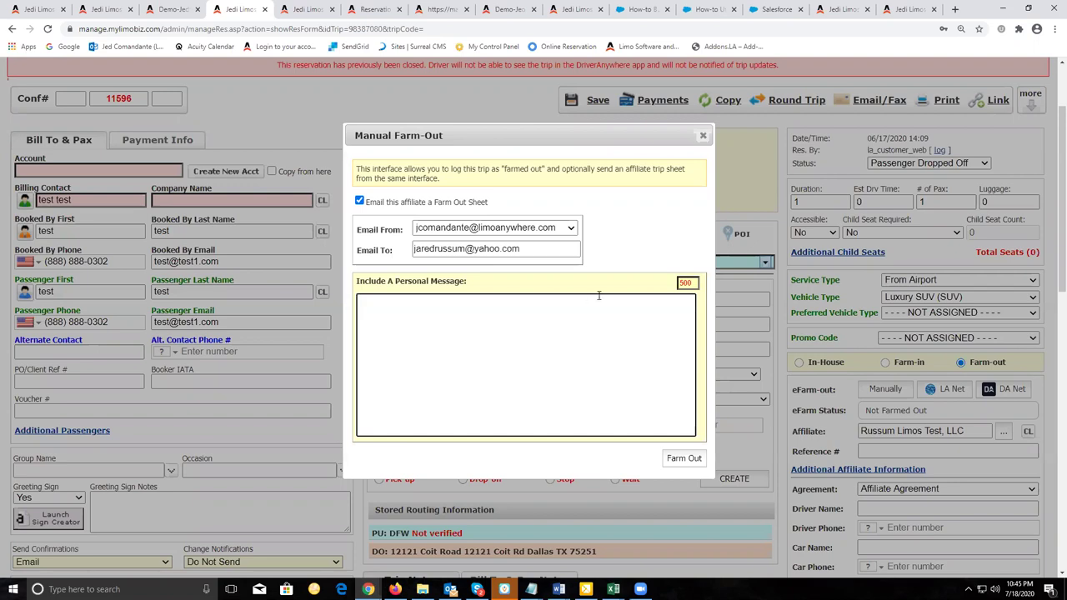
pyautogui.click(702, 134)
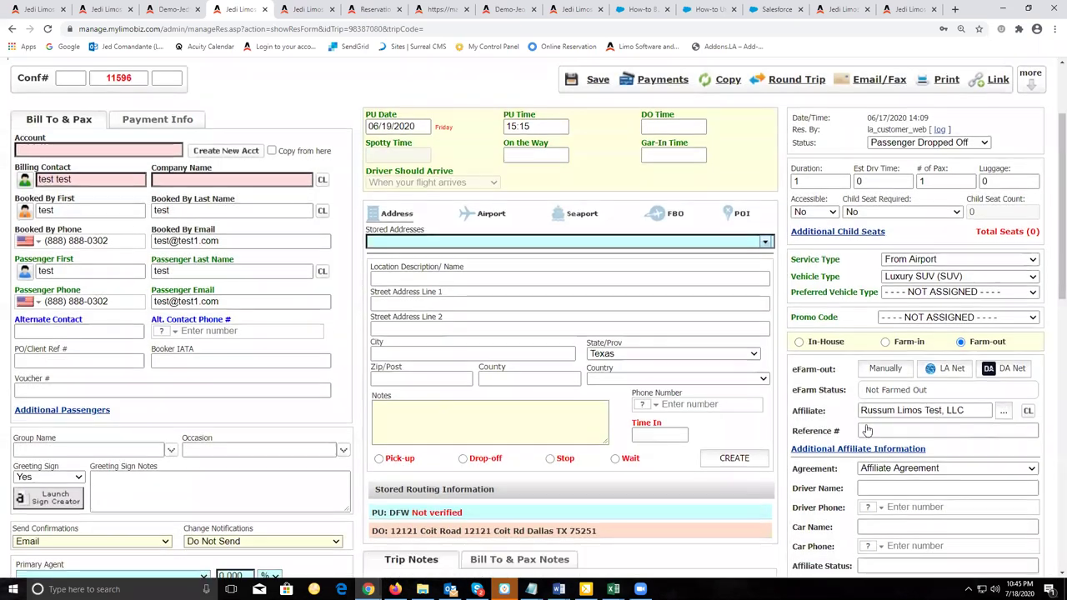
pyautogui.scroll(-5, 867, 430)
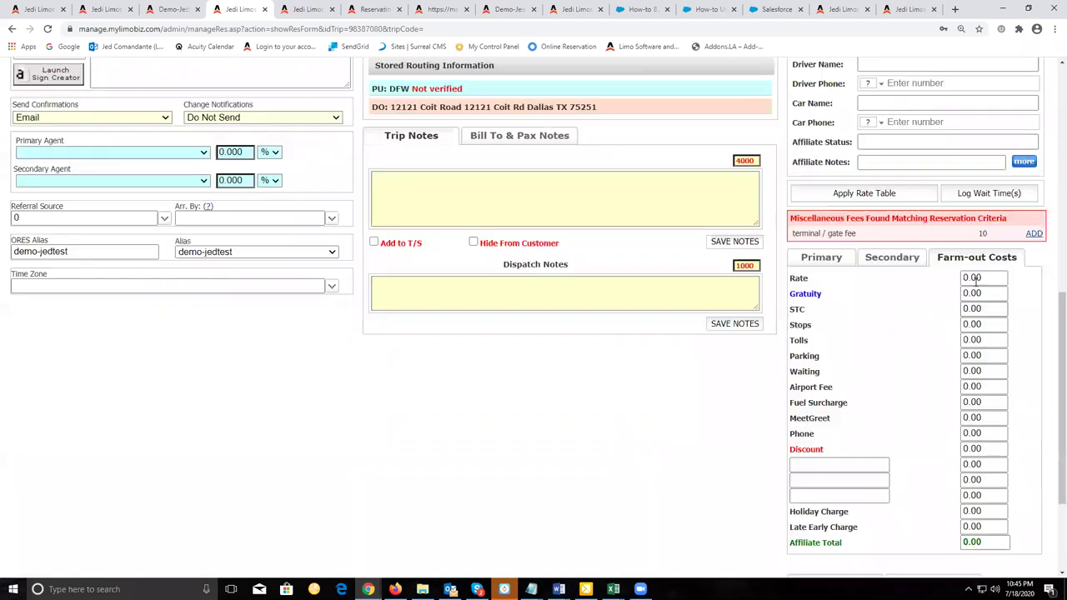
pyautogui.click(822, 257)
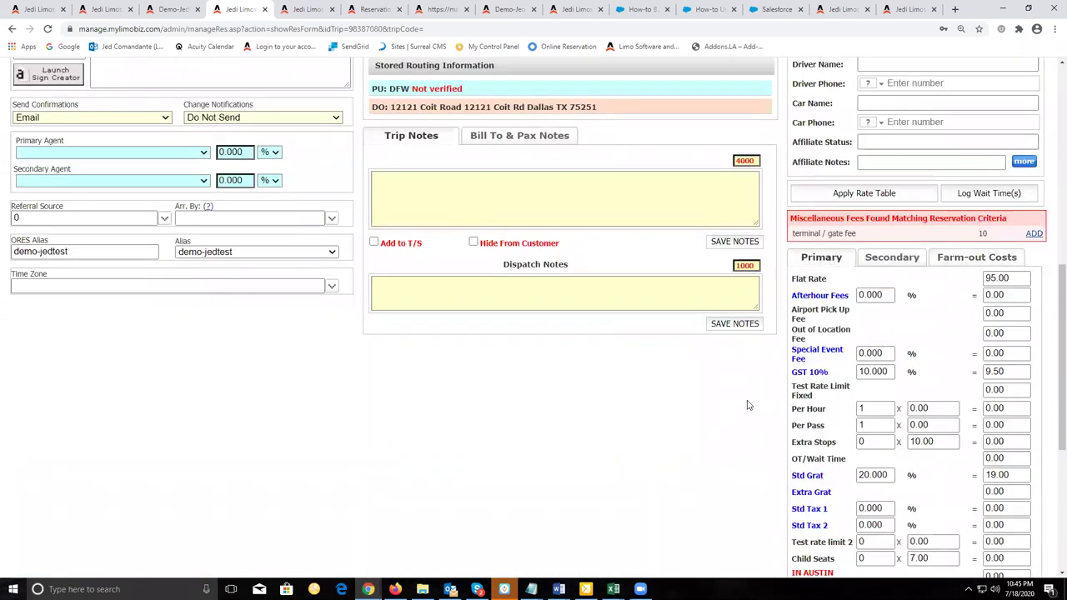
pyautogui.scroll(5, 821, 250)
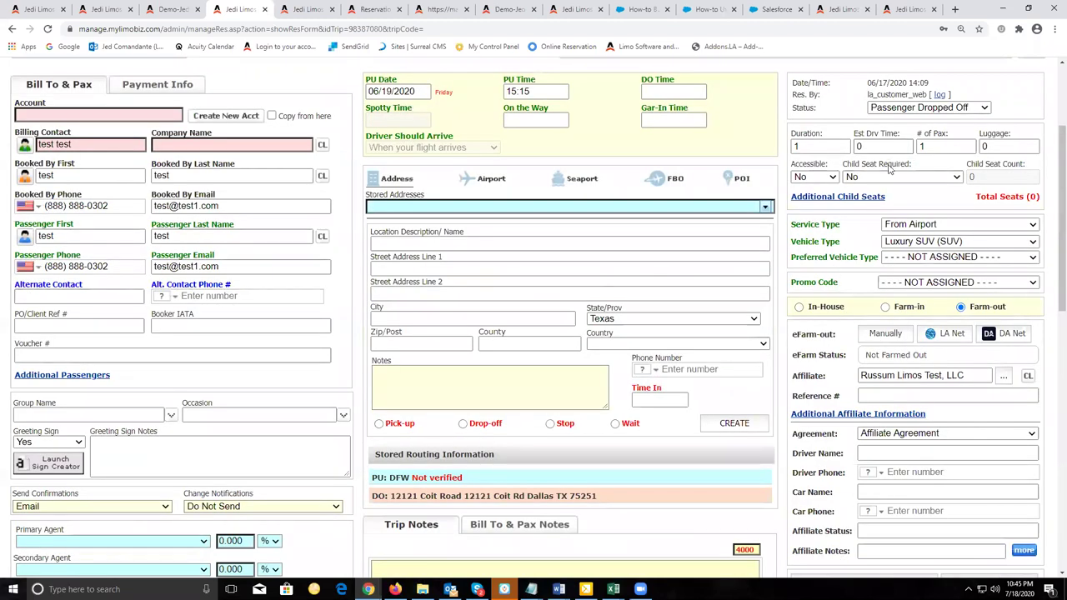
pyautogui.scroll(1, 887, 168)
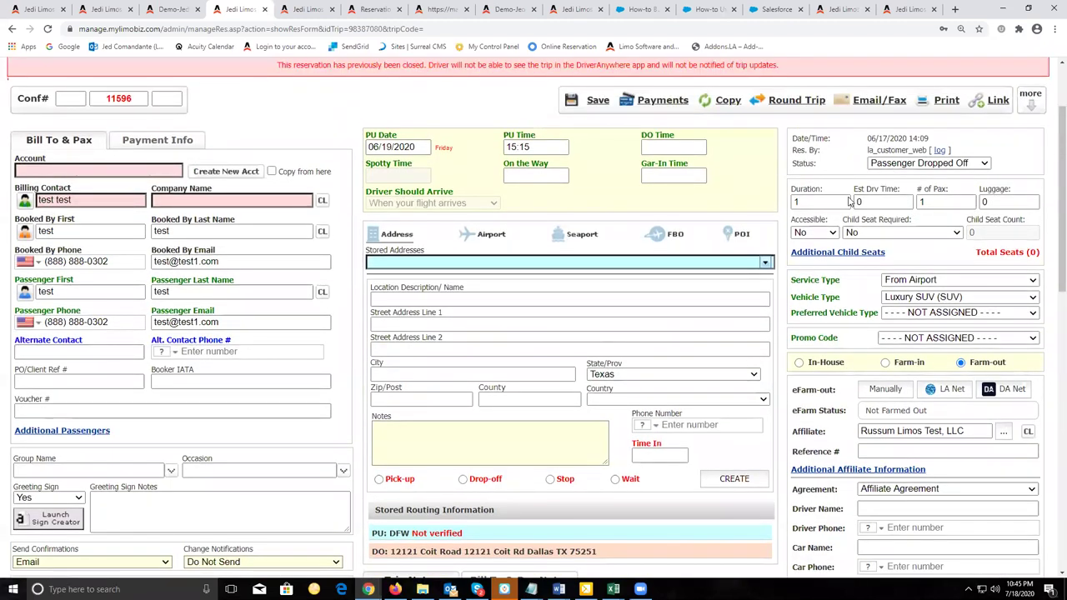
pyautogui.click(886, 389)
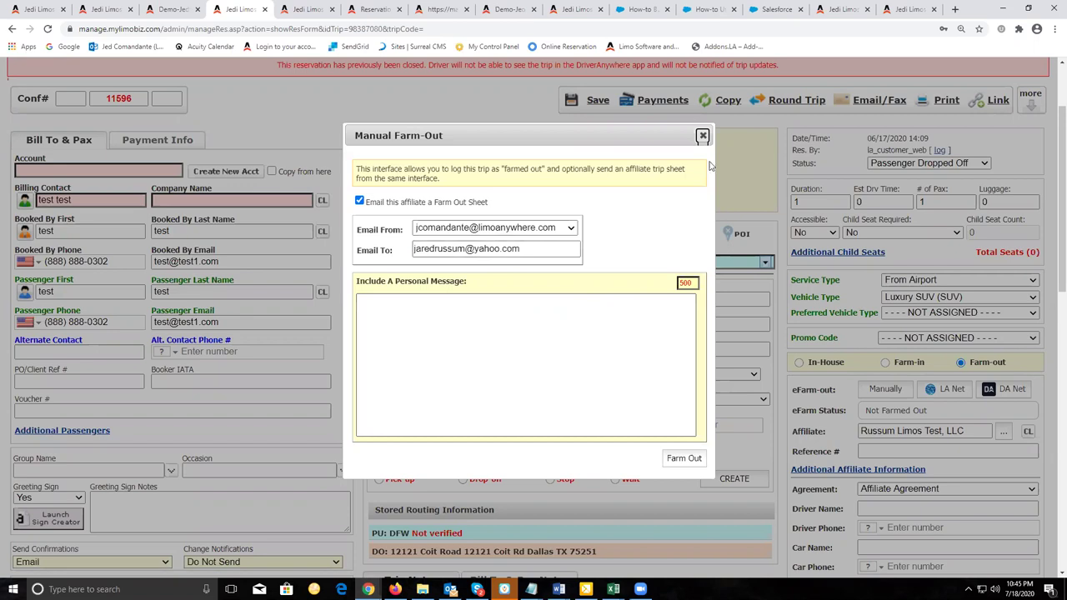
pyautogui.click(702, 135)
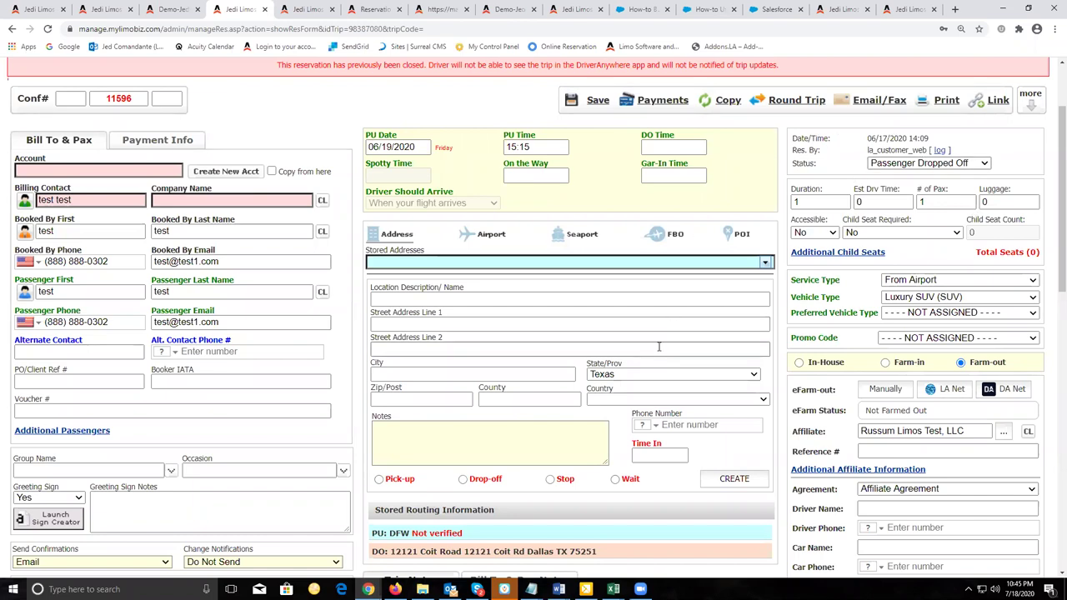
pyautogui.scroll(-10, 658, 347)
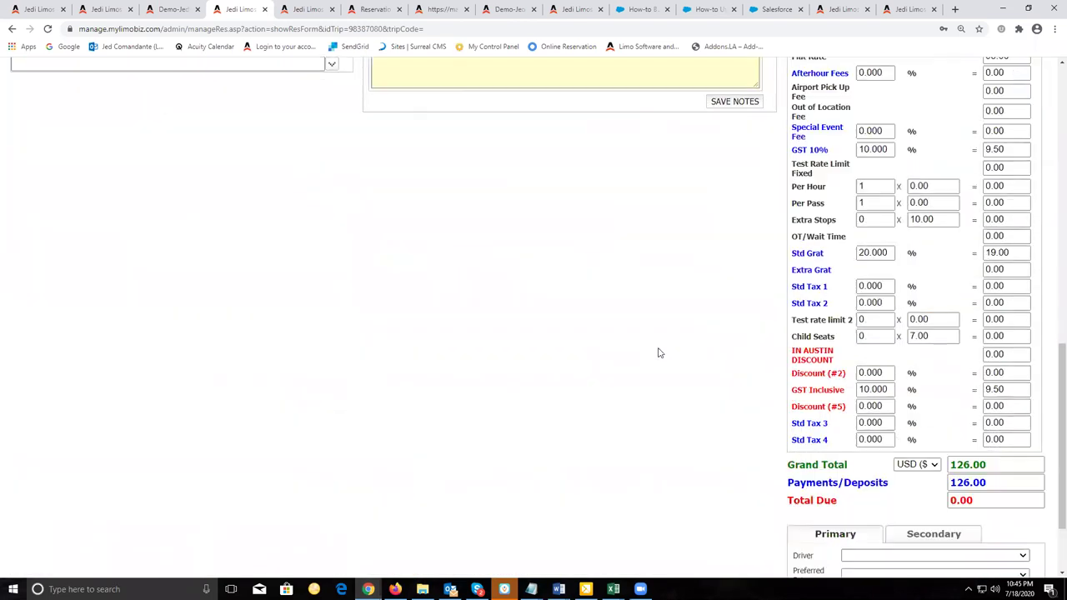
pyautogui.scroll(-2, 659, 352)
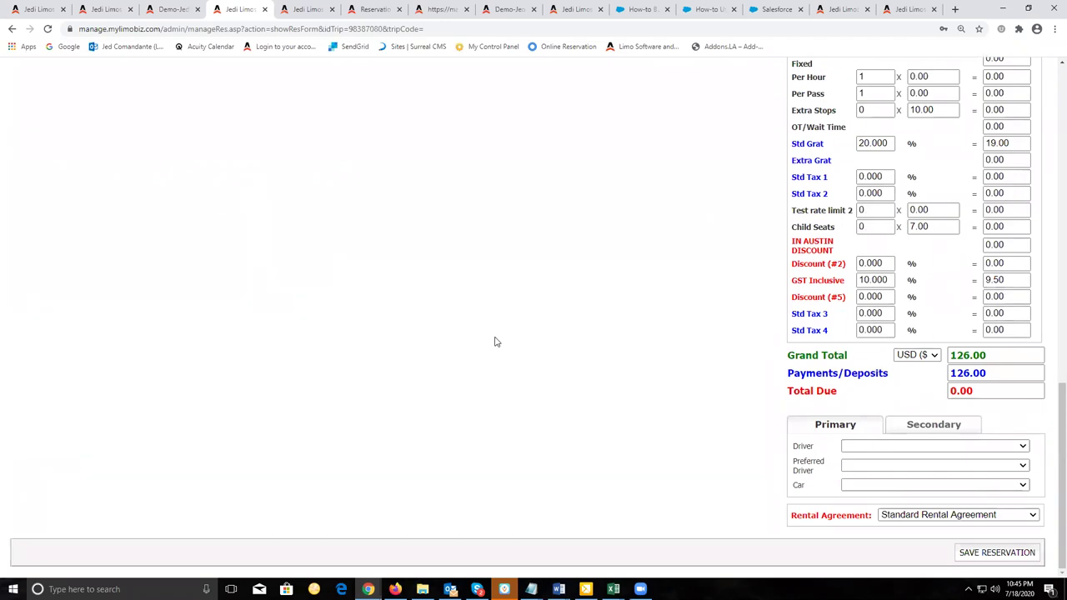
pyautogui.scroll(10, 494, 341)
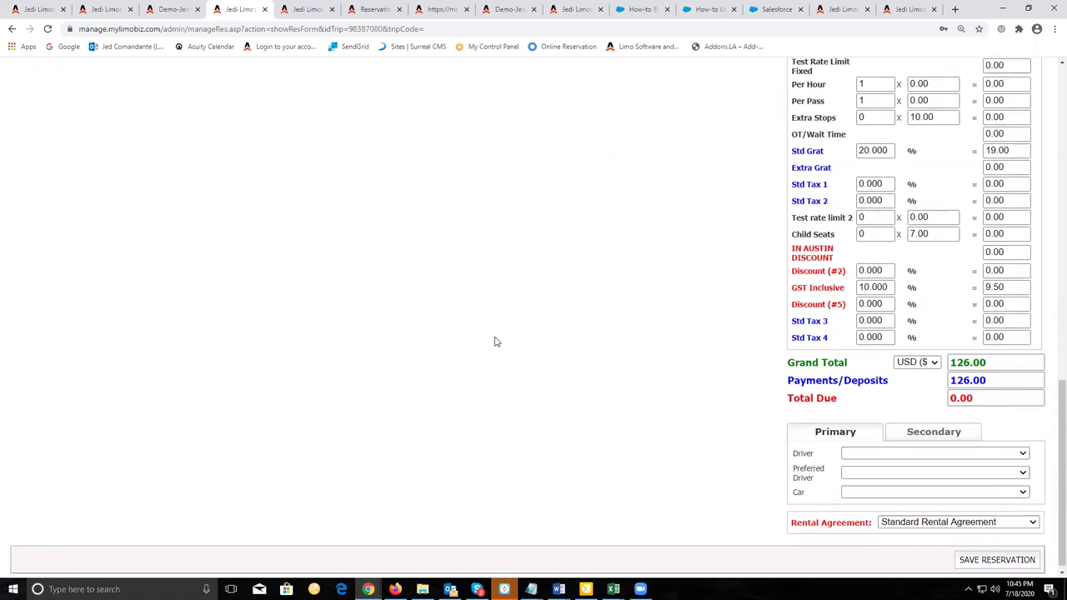
pyautogui.scroll(5, 490, 332)
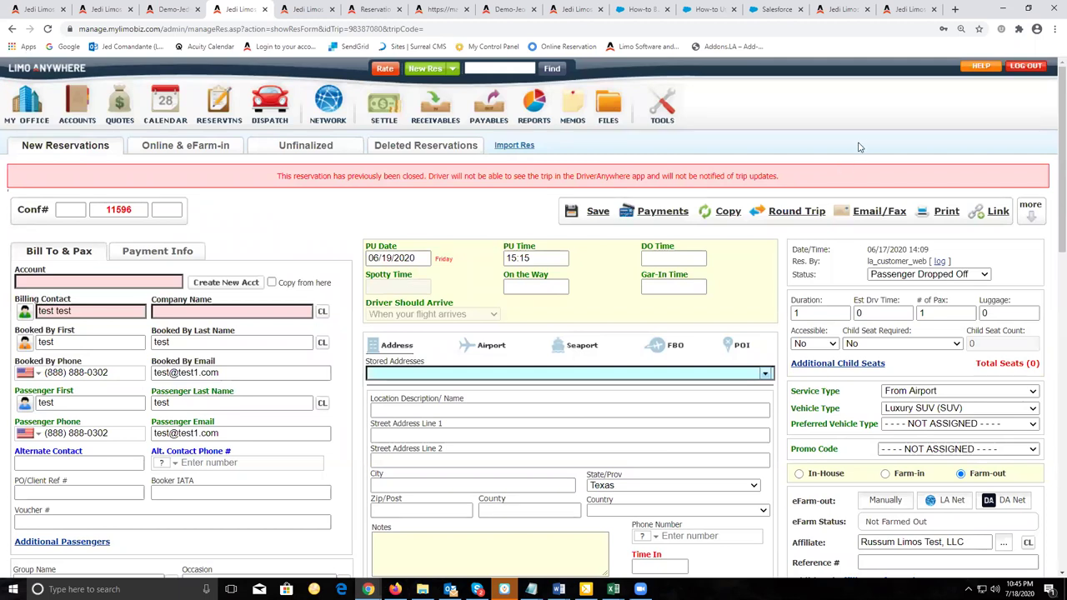
# Step: Go from HELP to Limo Anywhere University, then to Helpful Resources > Videos
pyautogui.click(982, 70)
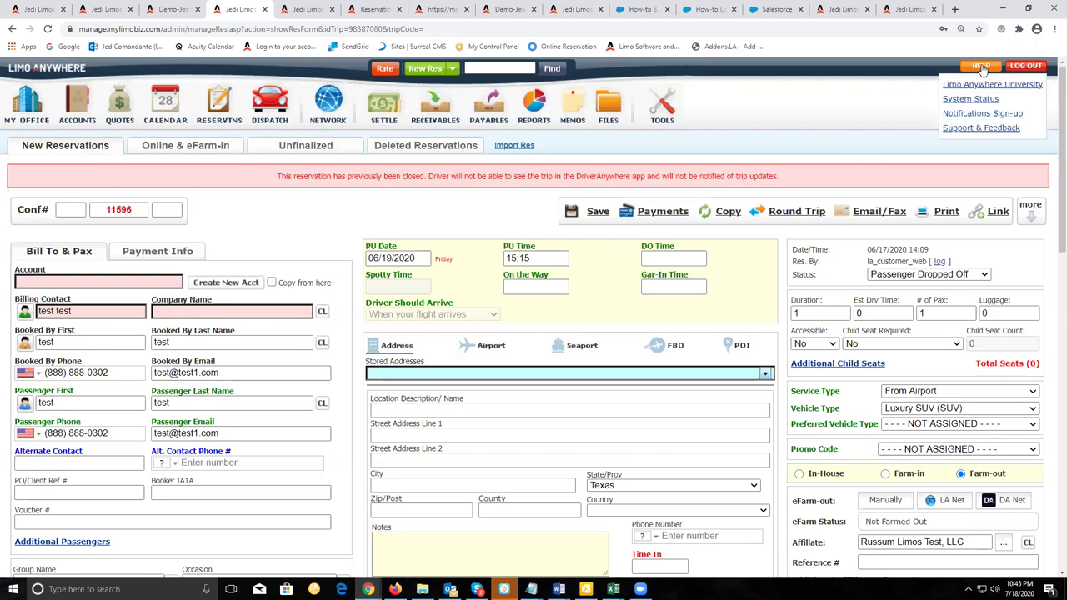
pyautogui.click(988, 85)
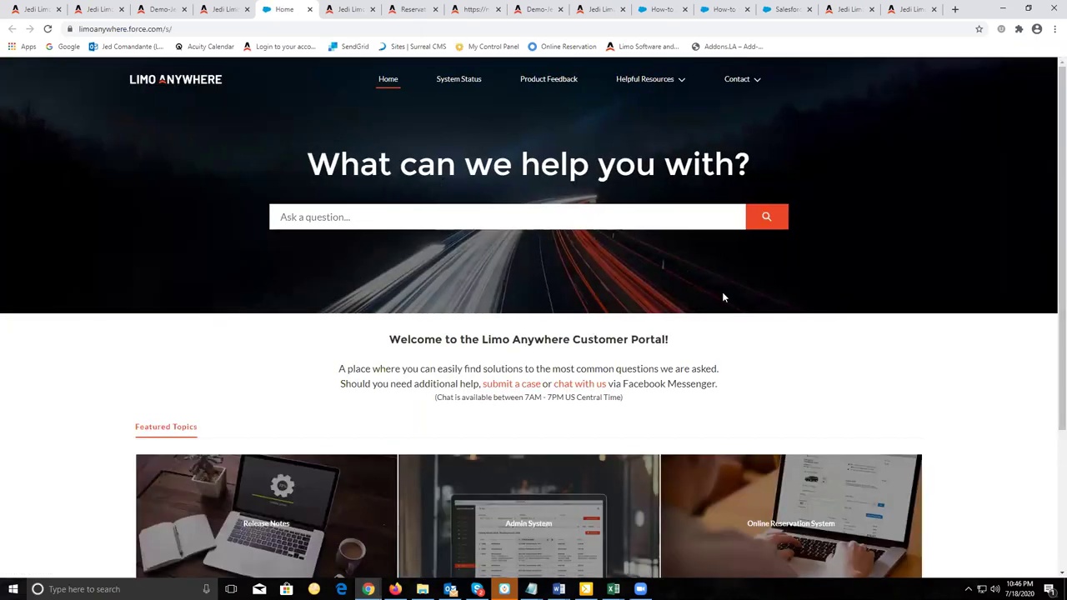
pyautogui.click(667, 86)
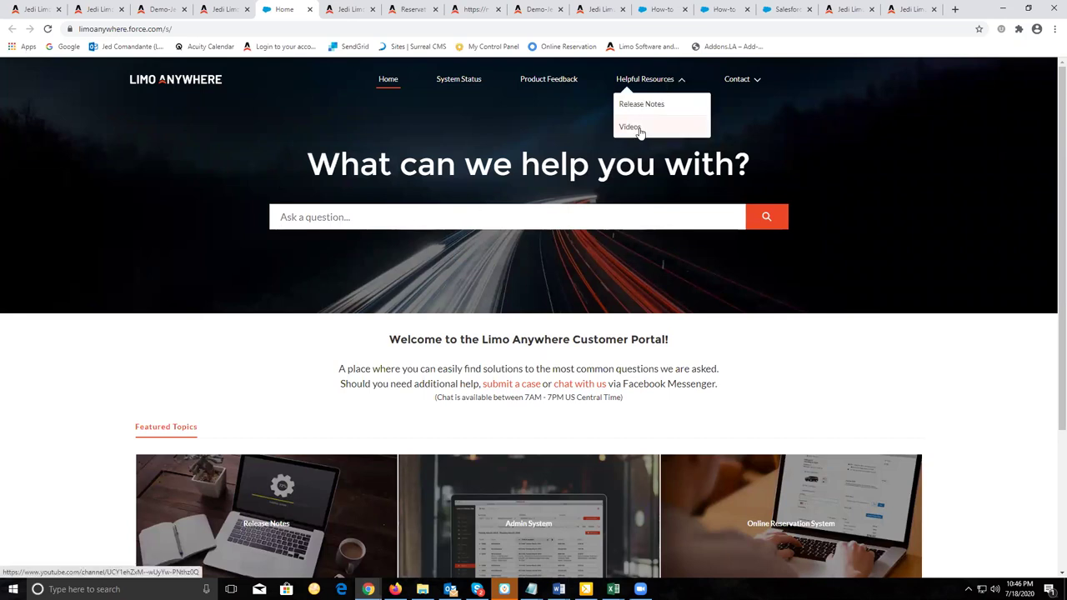
pyautogui.click(638, 130)
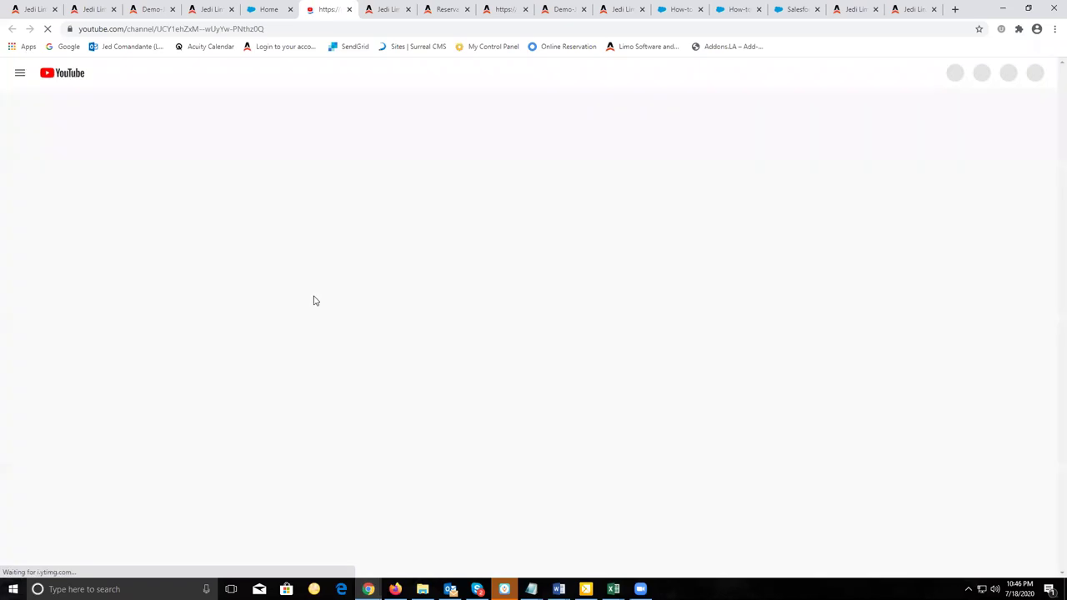